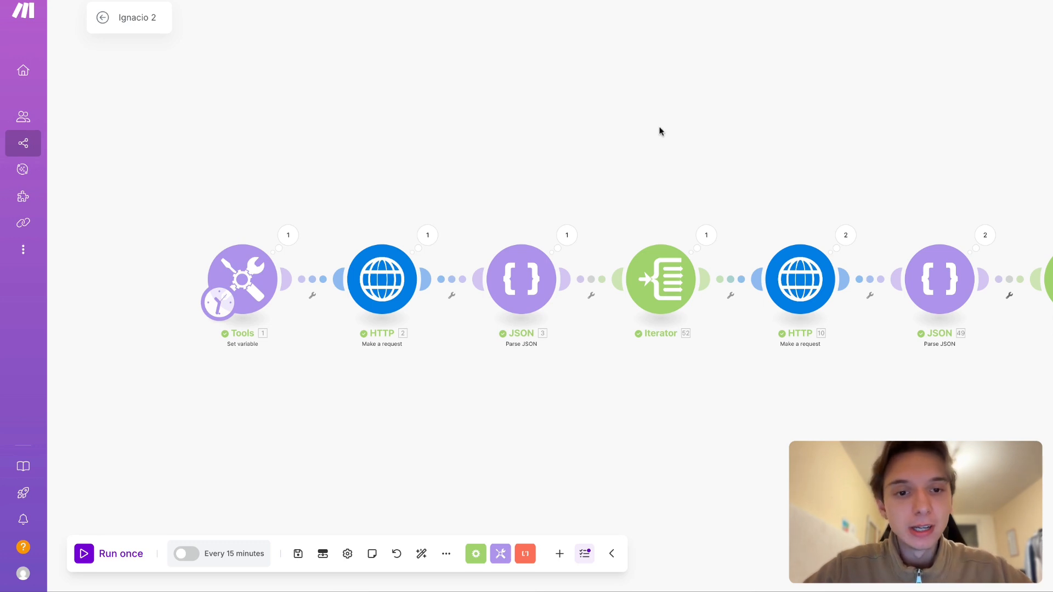
- Review the request settings of the first HTTP module, including its URL and GET method
{"action": "left_click_drag", "start_coordinate": [661, 132], "coordinate": [560, 130]}
{"action": "scroll", "coordinate": [396, 153], "scroll_direction": "left", "scroll_amount": 2}
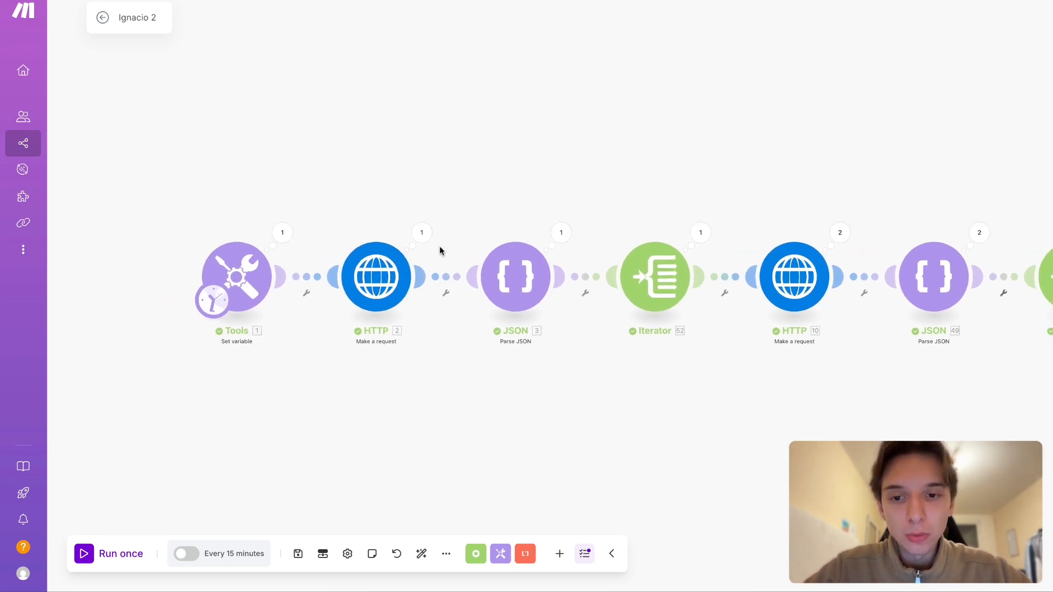
{"action": "scroll", "coordinate": [468, 399], "scroll_direction": "right", "scroll_amount": 1}
{"action": "scroll", "coordinate": [469, 399], "scroll_direction": "left", "scroll_amount": 1}
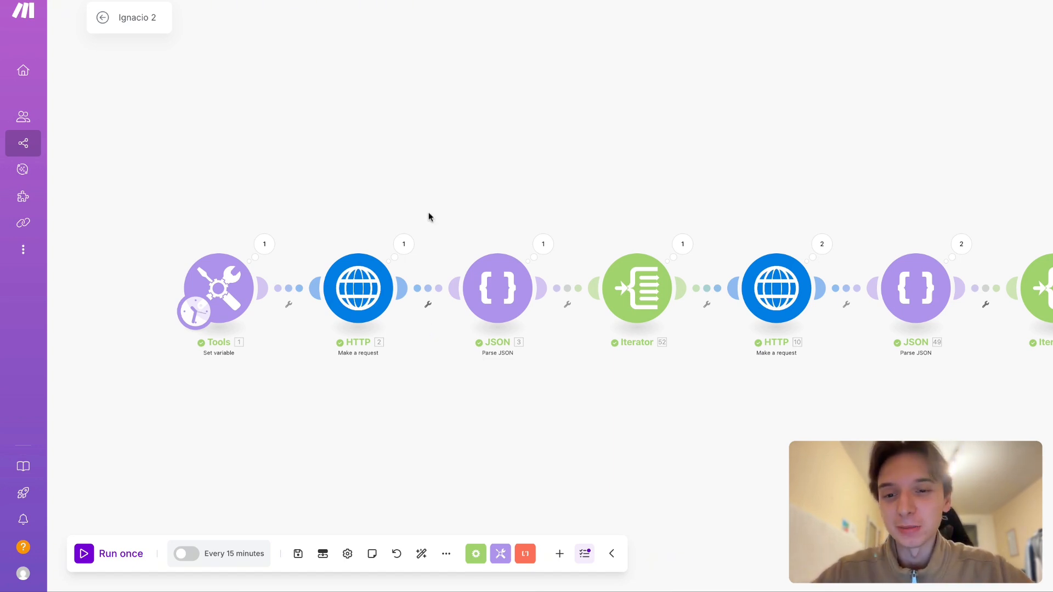
{"action": "scroll", "coordinate": [474, 210], "scroll_direction": "left", "scroll_amount": 2}
{"action": "left_click", "coordinate": [394, 321]}
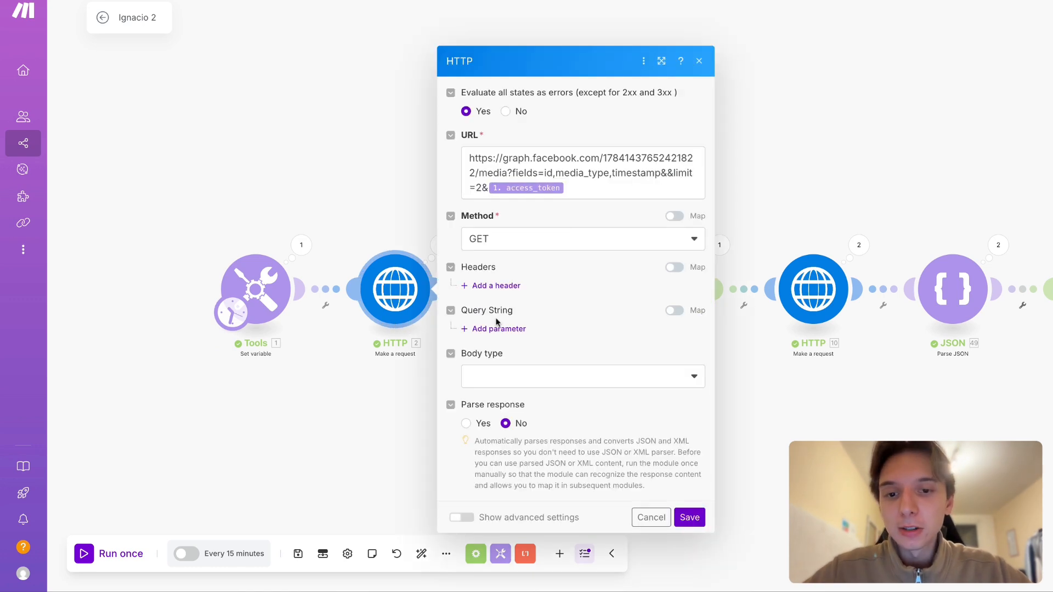
{"action": "left_click", "coordinate": [370, 208]}
{"action": "left_click_drag", "start_coordinate": [421, 193], "coordinate": [358, 187]}
{"action": "left_click", "coordinate": [348, 296]}
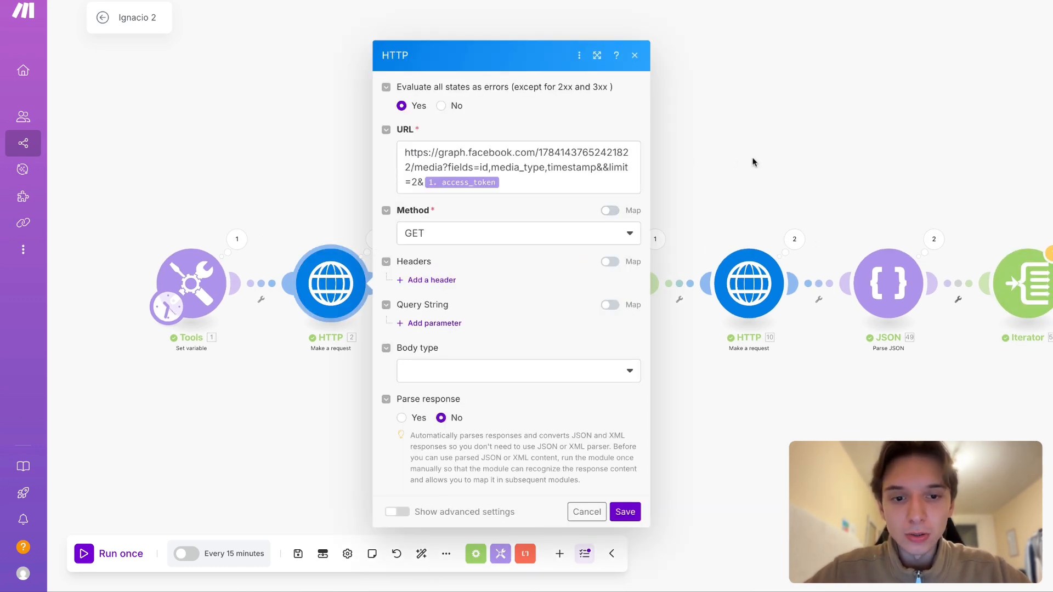
{"action": "left_click_drag", "start_coordinate": [752, 159], "coordinate": [646, 162]}
{"action": "left_click_drag", "start_coordinate": [449, 182], "coordinate": [488, 165]}
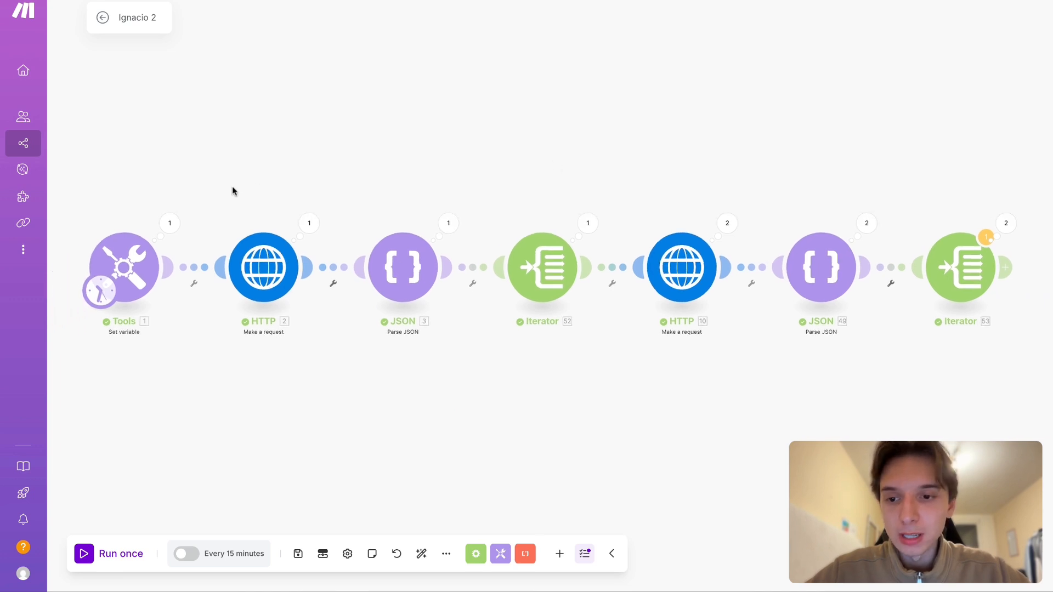
- Examine the media request URL in the first HTTP module, highlighting the account ID and the "media?fields=id," part
{"action": "left_click_drag", "start_coordinate": [314, 176], "coordinate": [316, 202]}
{"action": "left_click", "coordinate": [268, 292]}
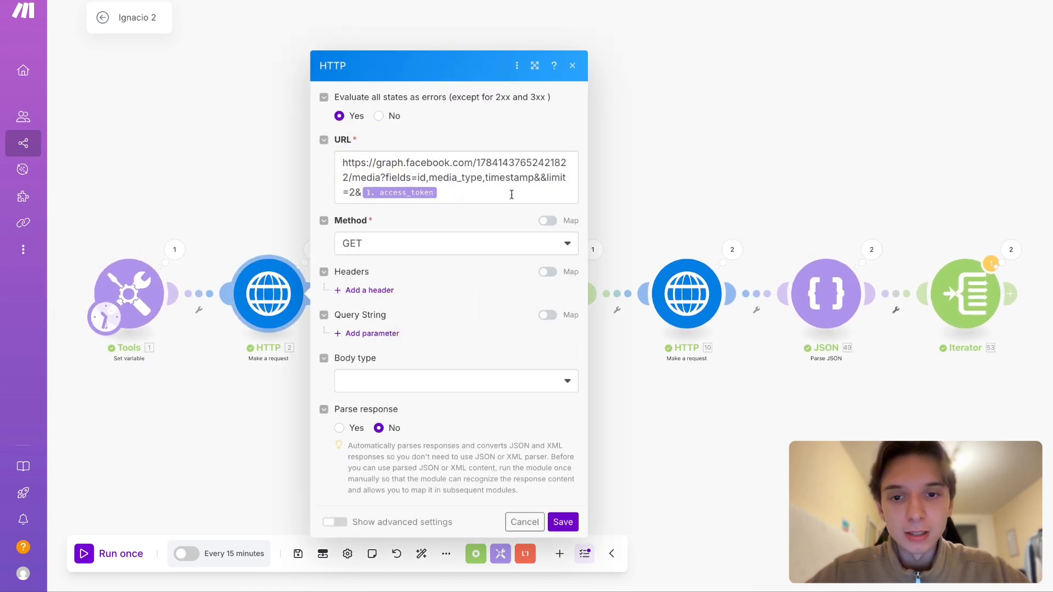
{"action": "left_click", "coordinate": [511, 195]}
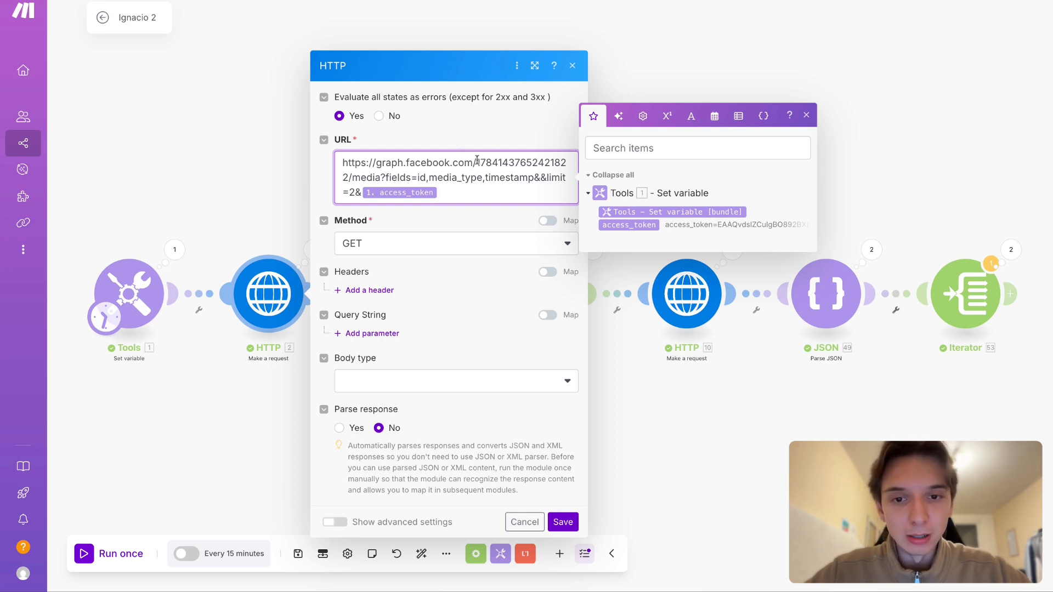
{"action": "left_click_drag", "start_coordinate": [477, 161], "coordinate": [351, 178]}
{"action": "left_click", "coordinate": [363, 176]}
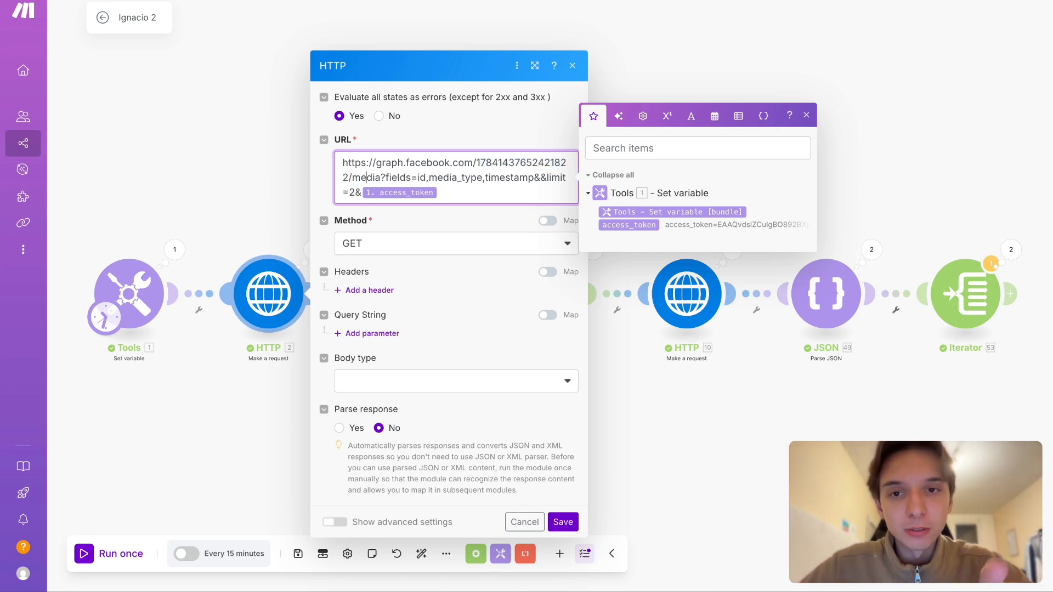
{"action": "left_click_drag", "start_coordinate": [353, 178], "coordinate": [419, 178]}
{"action": "key", "text": "shift+Right"}
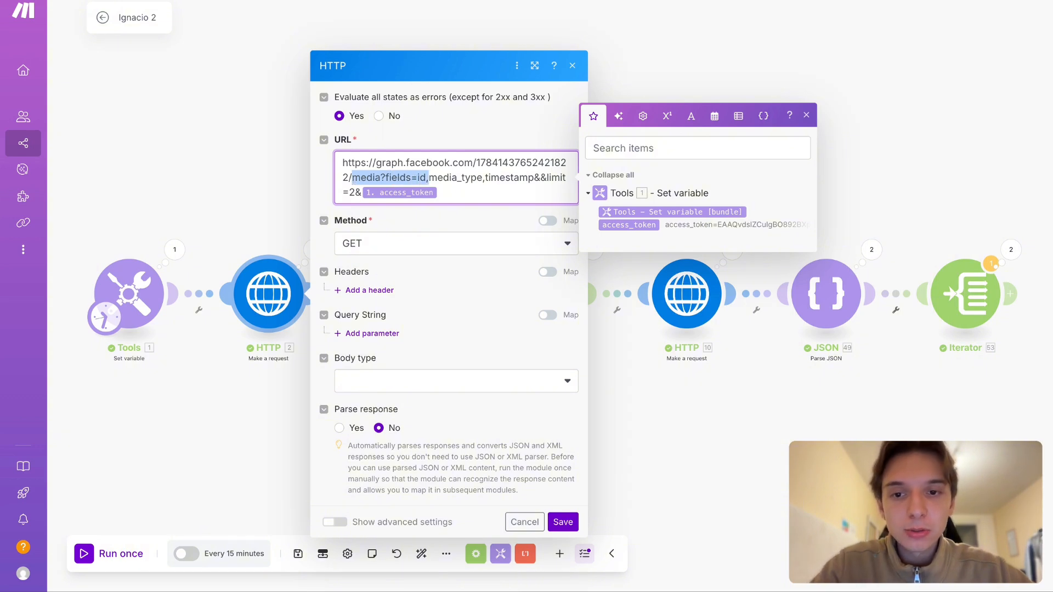
{"action": "left_click", "coordinate": [294, 192]}
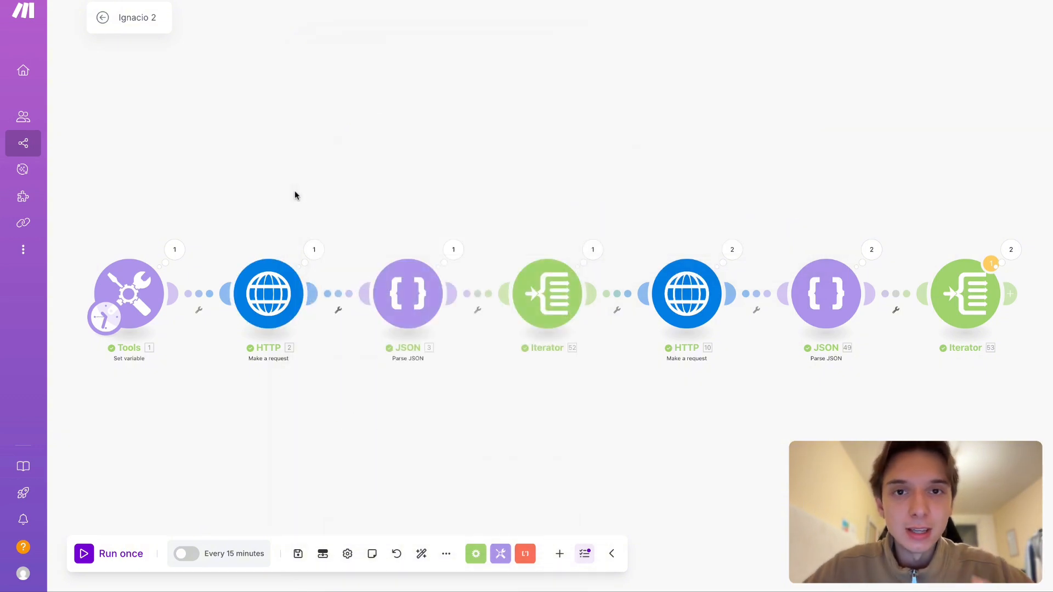
{"action": "left_click", "coordinate": [299, 281]}
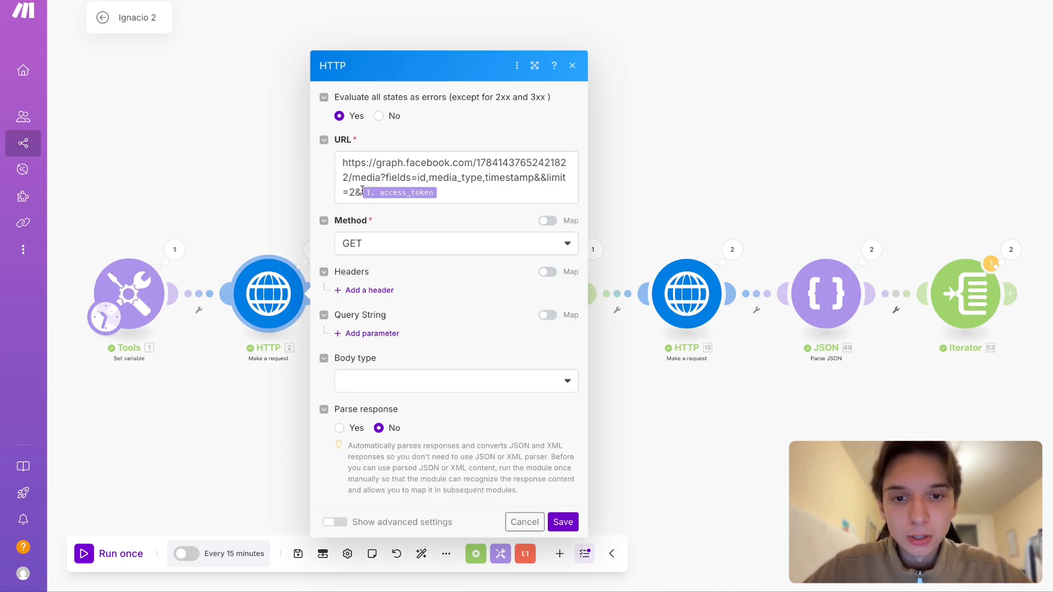
{"action": "left_click", "coordinate": [252, 179]}
- Check the first Parse JSON module's output and the second HTTP module's insights request settings
{"action": "left_click", "coordinate": [453, 249]}
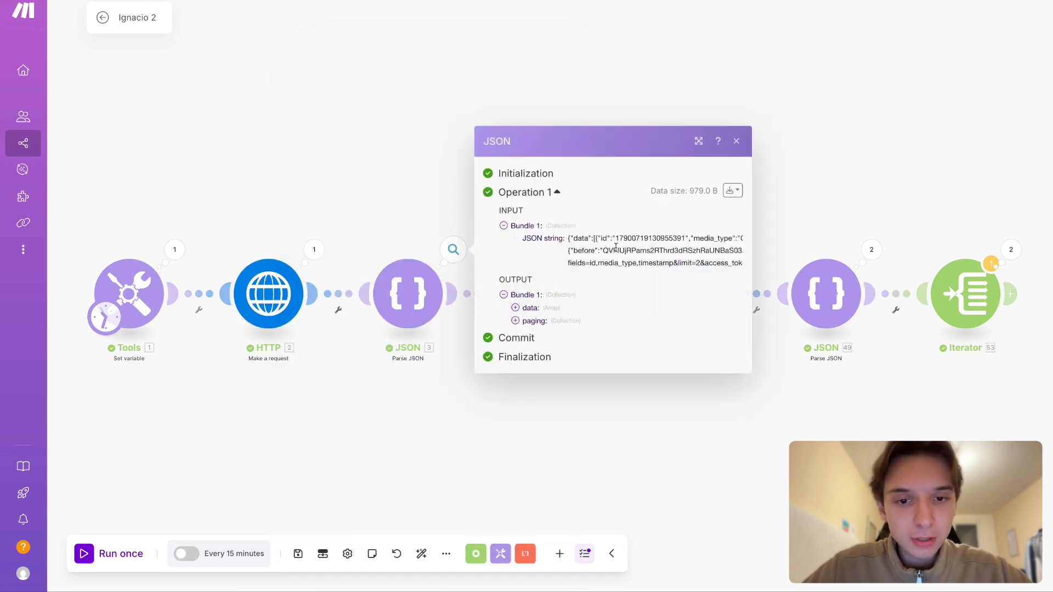
{"action": "left_click", "coordinate": [360, 219]}
{"action": "scroll", "coordinate": [469, 217], "scroll_direction": "right", "scroll_amount": 3}
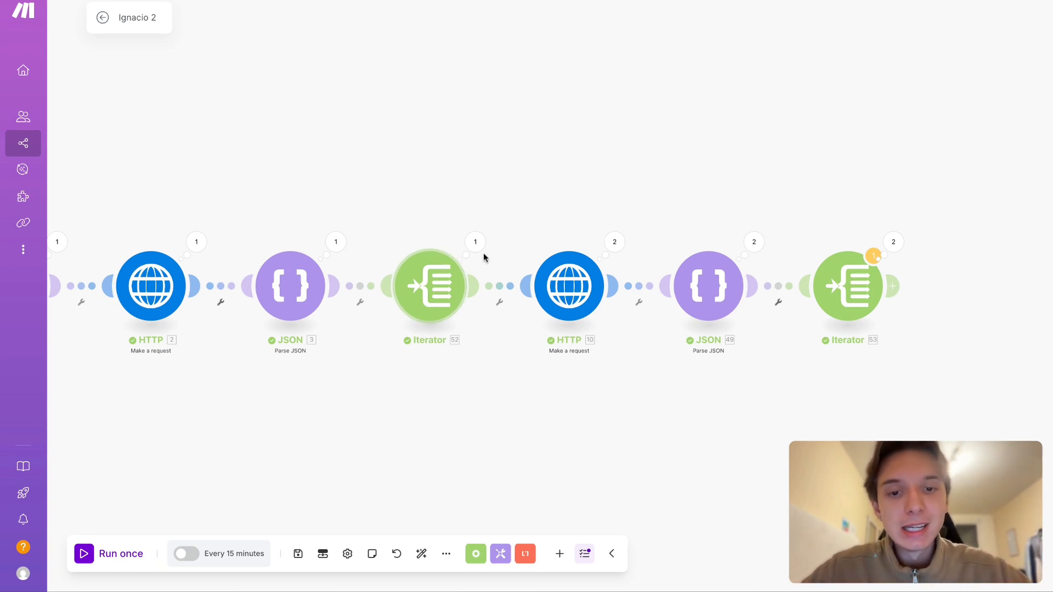
{"action": "scroll", "coordinate": [536, 199], "scroll_direction": "right", "scroll_amount": 2}
{"action": "left_click", "coordinate": [523, 257]}
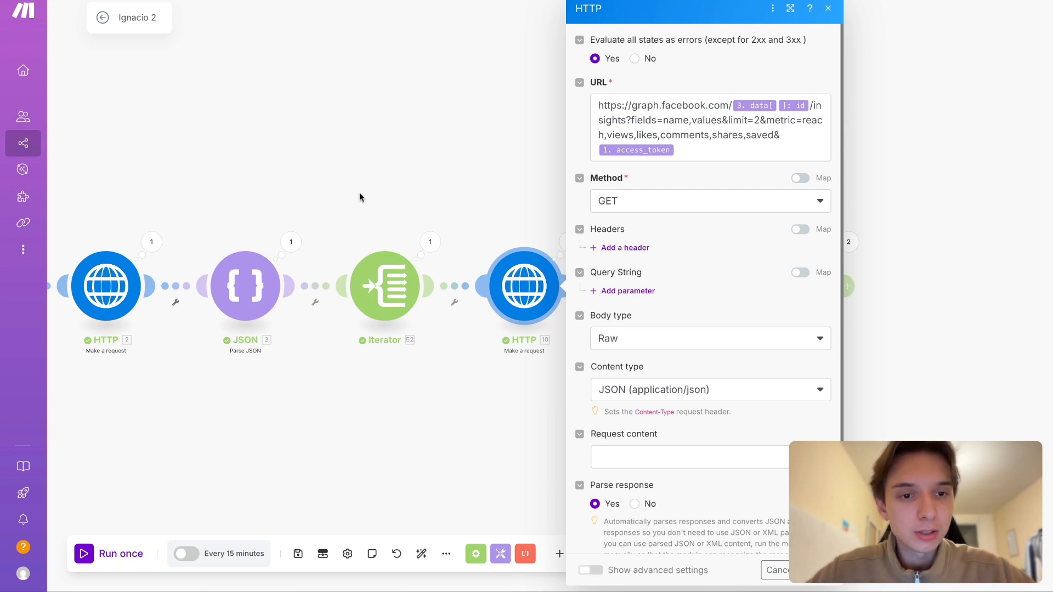
{"action": "left_click", "coordinate": [470, 88]}
- Run the whole scenario once without saving it
{"action": "scroll", "coordinate": [601, 140], "scroll_direction": "right", "scroll_amount": 2}
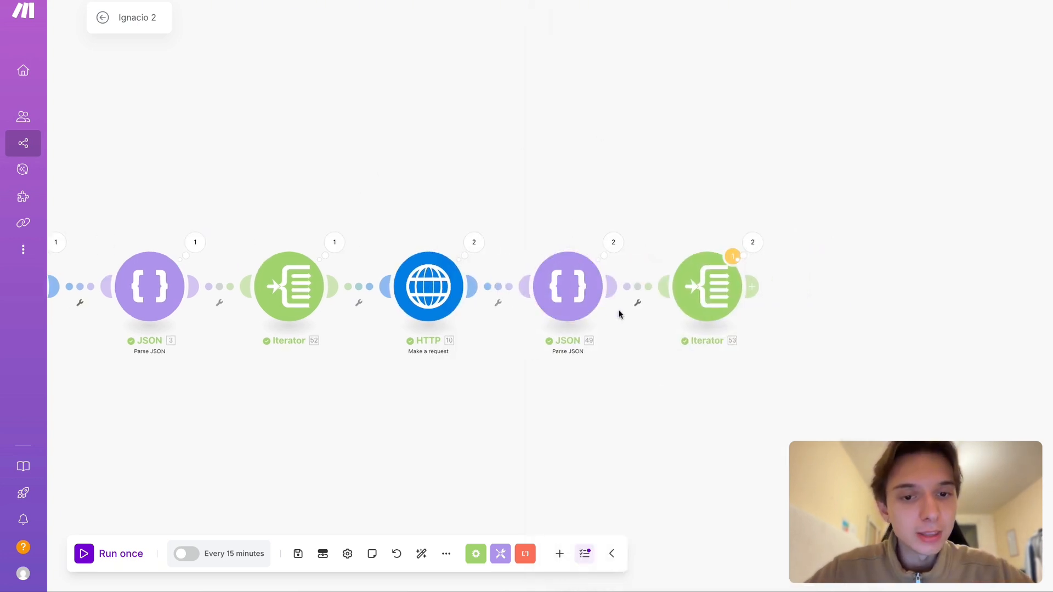
{"action": "scroll", "coordinate": [443, 213], "scroll_direction": "left", "scroll_amount": 5}
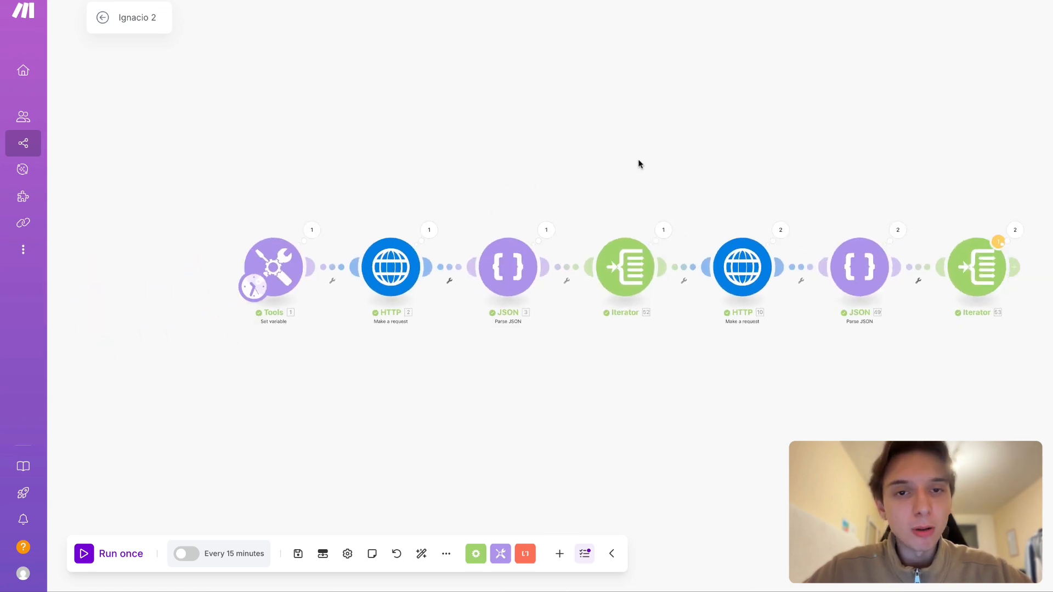
{"action": "left_click_drag", "start_coordinate": [678, 139], "coordinate": [643, 155]}
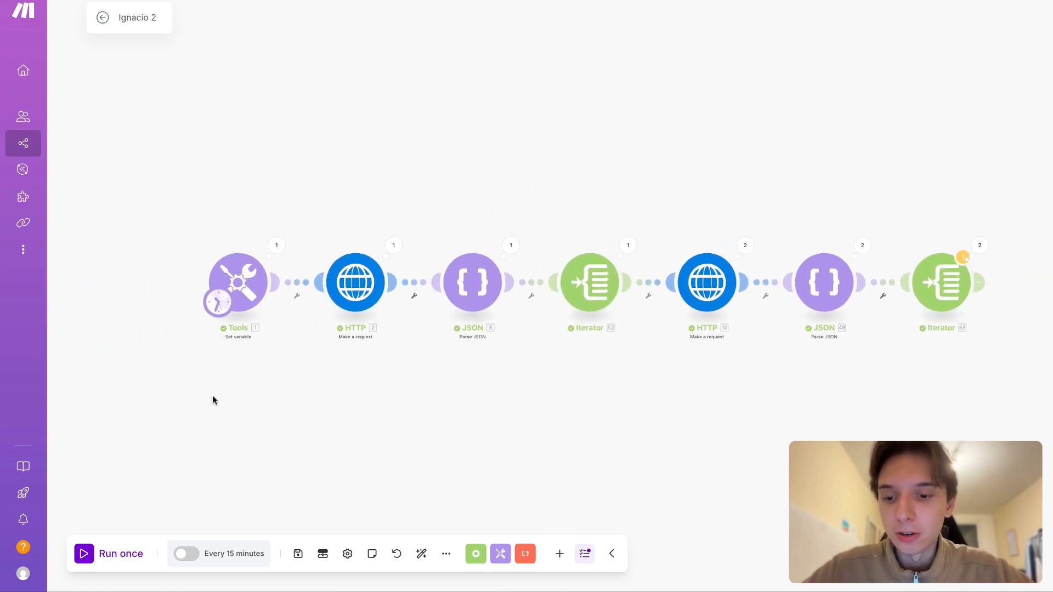
{"action": "scroll", "coordinate": [269, 420], "scroll_direction": "right", "scroll_amount": 1}
{"action": "left_click", "coordinate": [297, 554]}
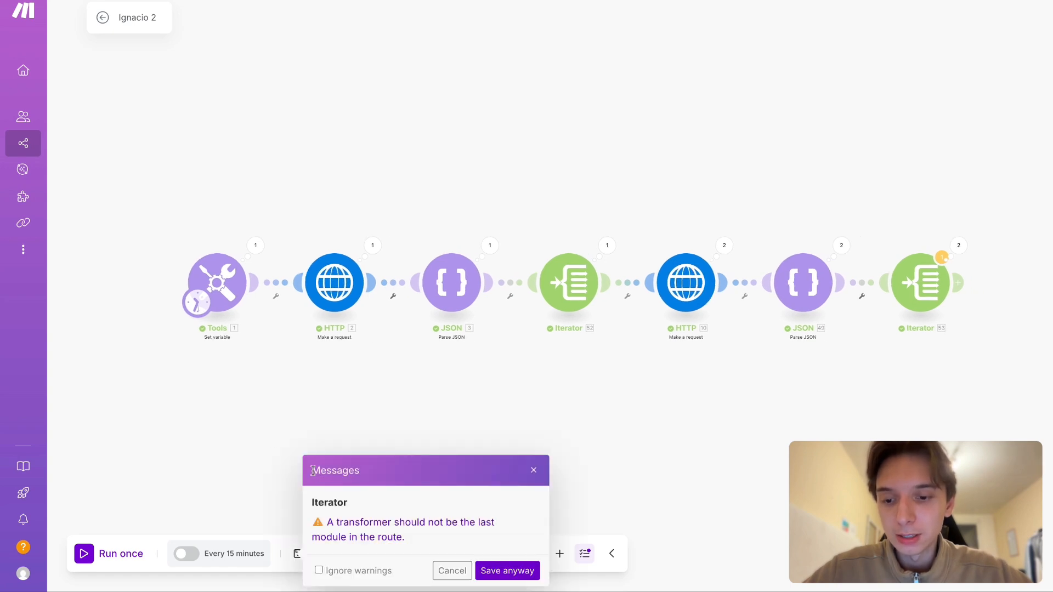
{"action": "left_click", "coordinate": [535, 468]}
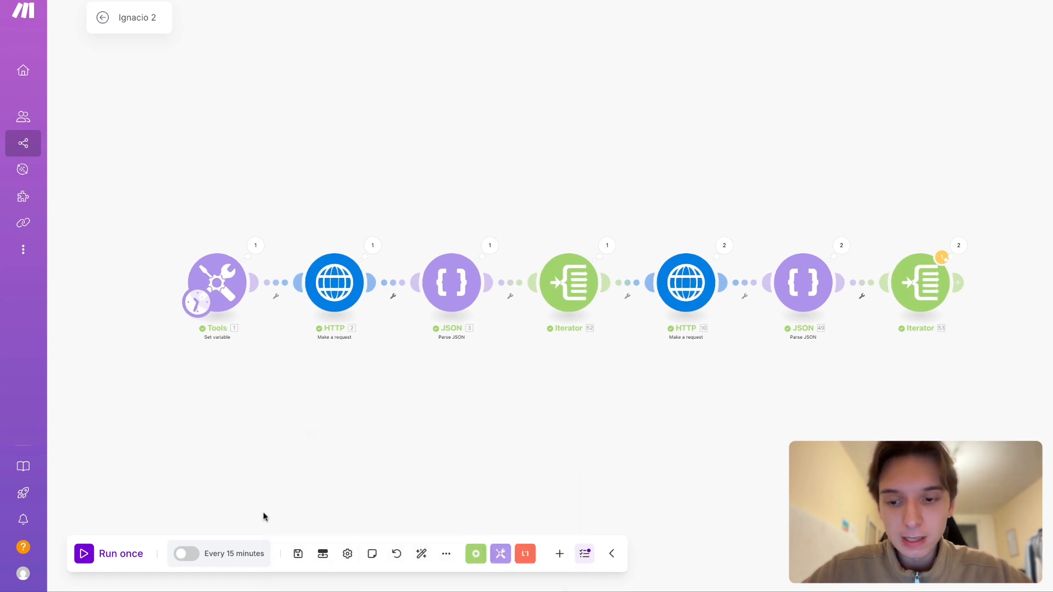
{"action": "left_click", "coordinate": [122, 555]}
{"action": "left_click", "coordinate": [586, 349]}
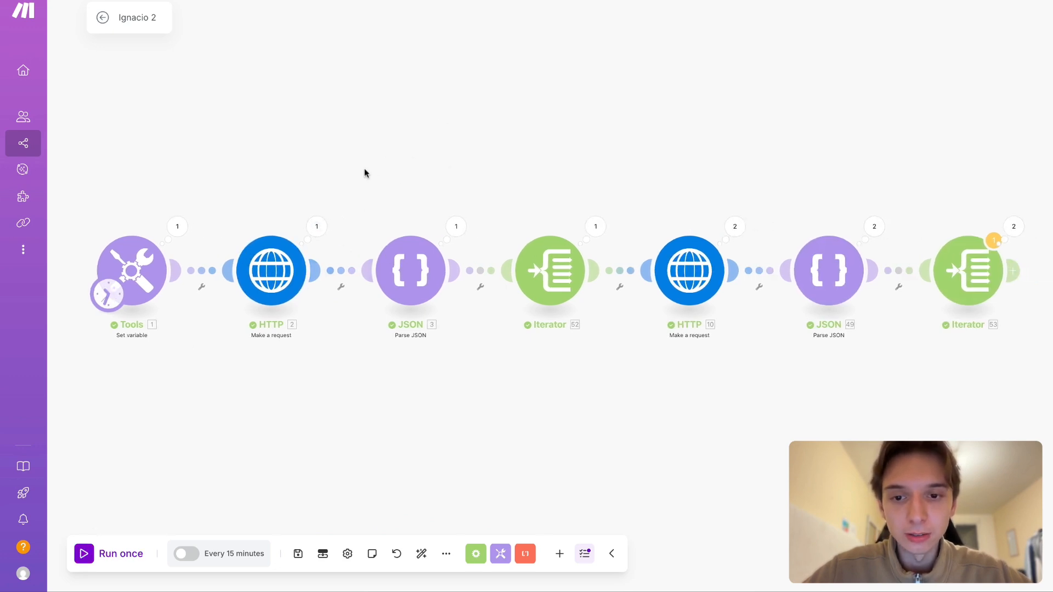
- Expand the data array and its collections in the first Parse JSON module's output to inspect each post's id, media type and timestamp
{"action": "left_click", "coordinate": [455, 227]}
{"action": "left_click", "coordinate": [533, 290]}
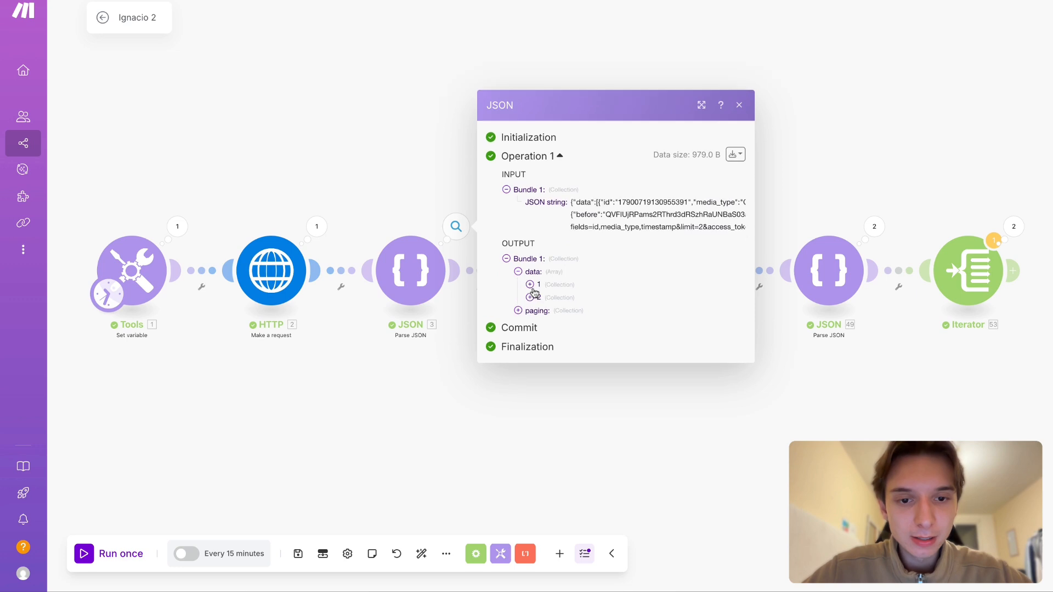
{"action": "left_click", "coordinate": [570, 289]}
{"action": "left_click", "coordinate": [571, 318]}
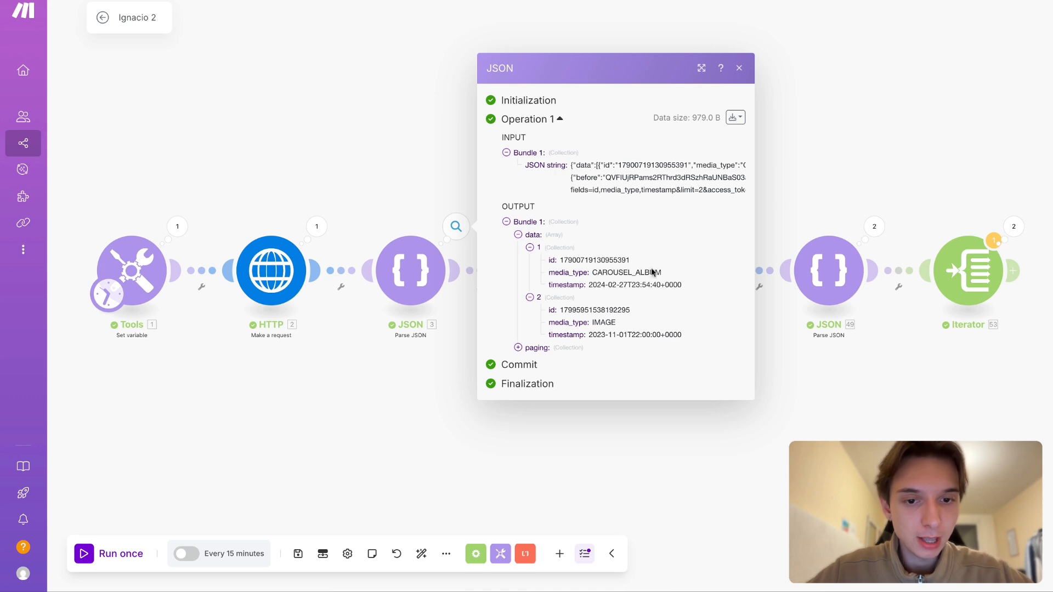
{"action": "left_click_drag", "start_coordinate": [633, 293], "coordinate": [713, 289]}
{"action": "left_click", "coordinate": [658, 293]}
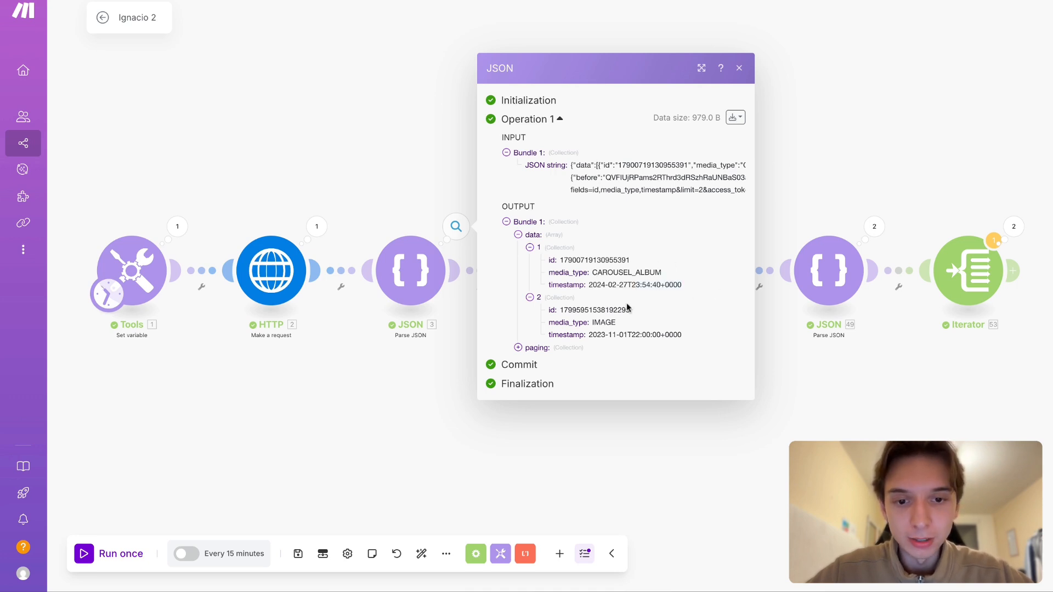
{"action": "left_click", "coordinate": [811, 384]}
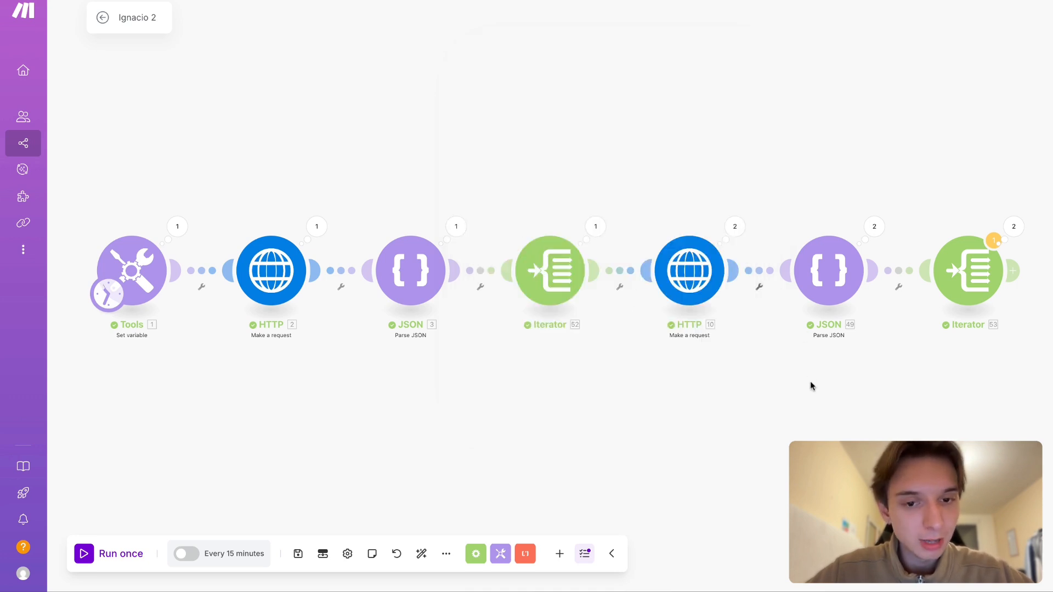
- Inspect the output bundles of the first Iterator, highlighting the media id in the first bundle
{"action": "scroll", "coordinate": [731, 404], "scroll_direction": "right", "scroll_amount": 3}
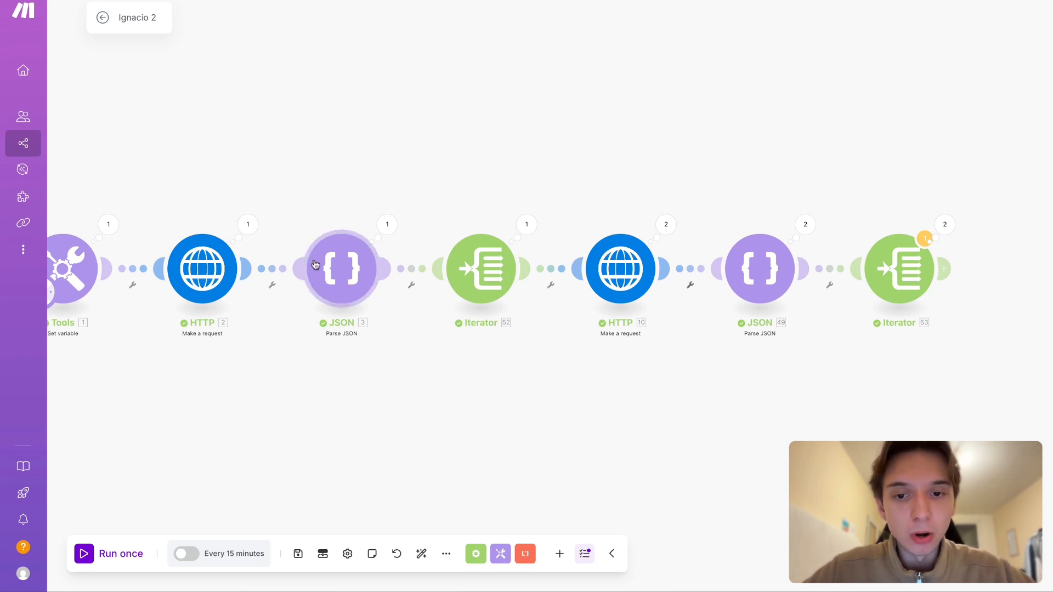
{"action": "left_click", "coordinate": [528, 230]}
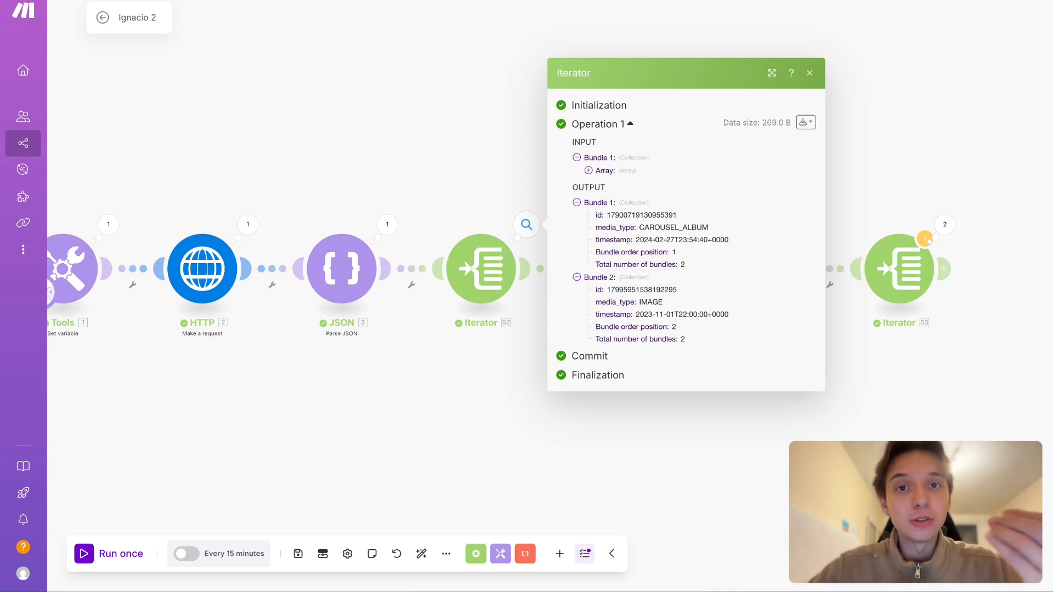
{"action": "double_click", "coordinate": [661, 218]}
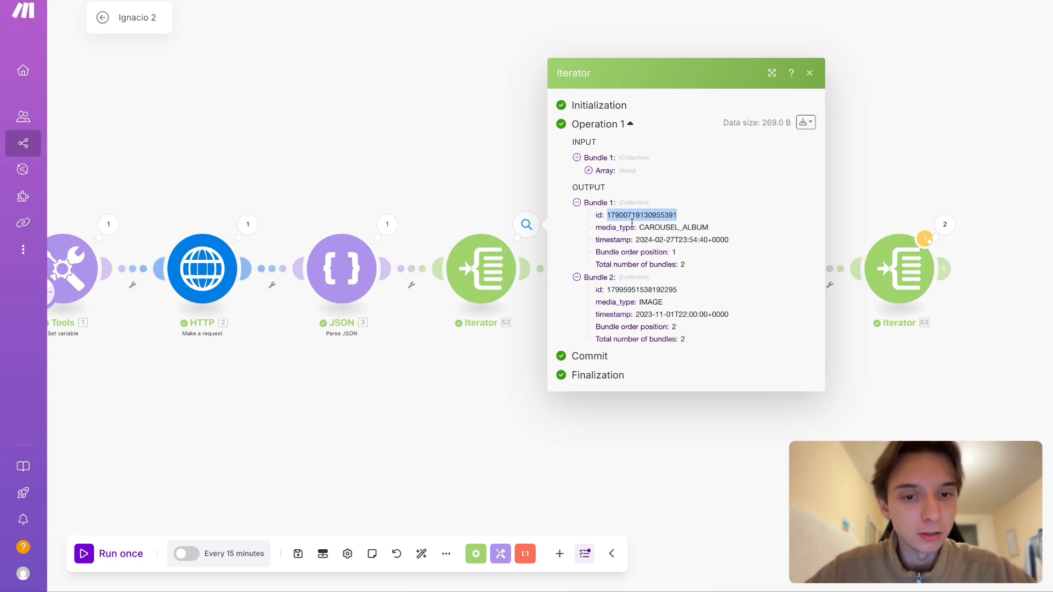
{"action": "left_click", "coordinate": [480, 136]}
{"action": "scroll", "coordinate": [481, 136], "scroll_direction": "right", "scroll_amount": 1}
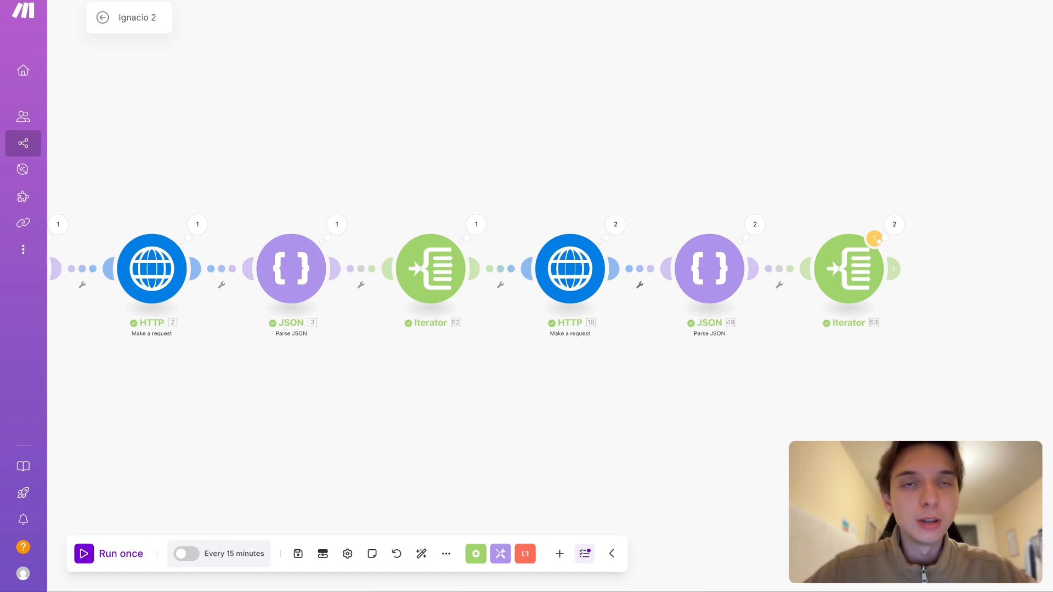
{"action": "left_click_drag", "start_coordinate": [481, 143], "coordinate": [453, 122]}
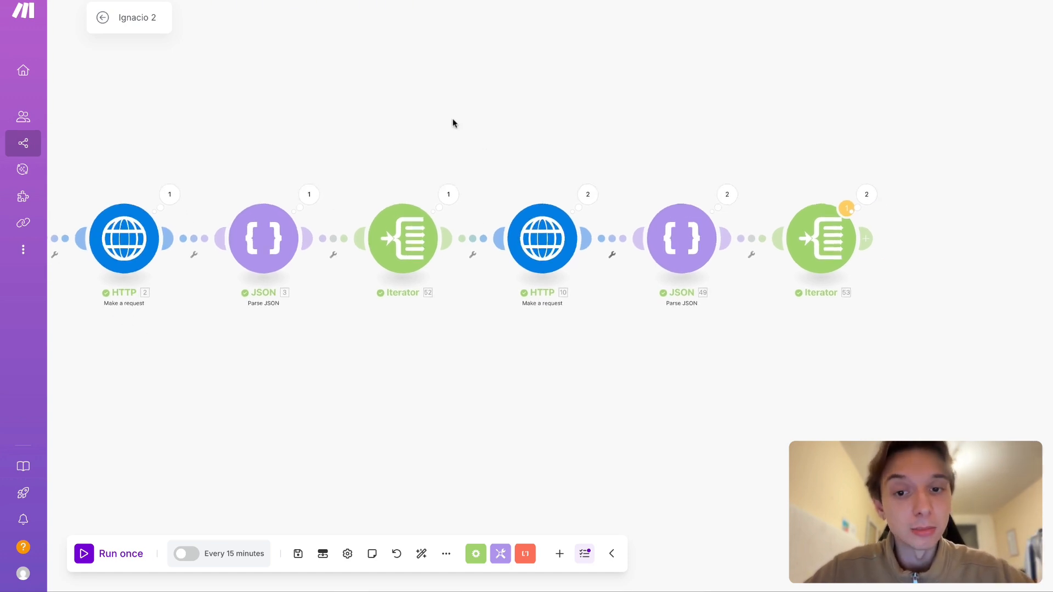
{"action": "left_click", "coordinate": [448, 195]}
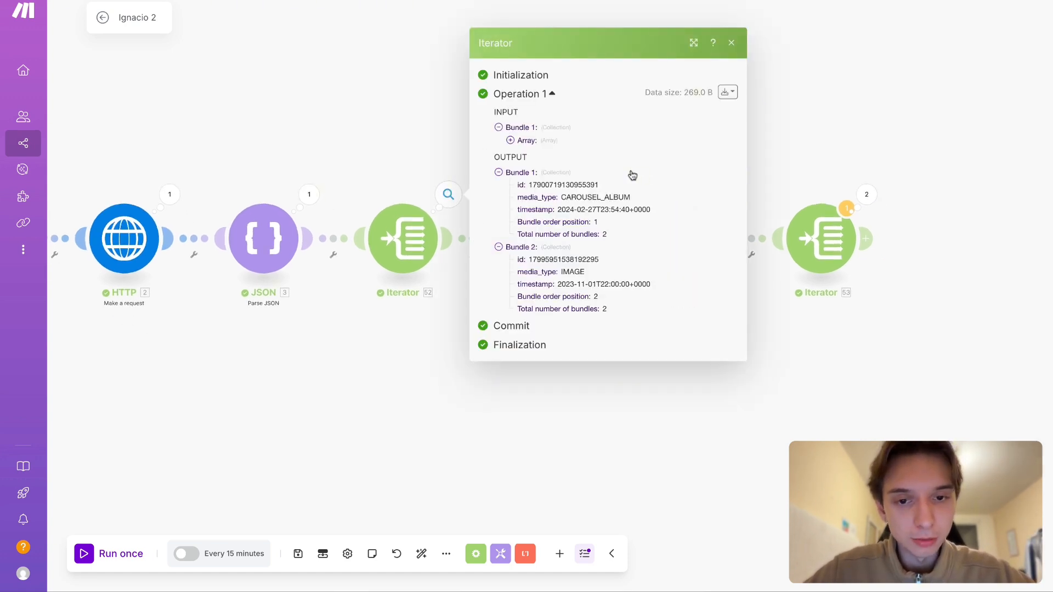
{"action": "left_click_drag", "start_coordinate": [549, 185], "coordinate": [599, 185]}
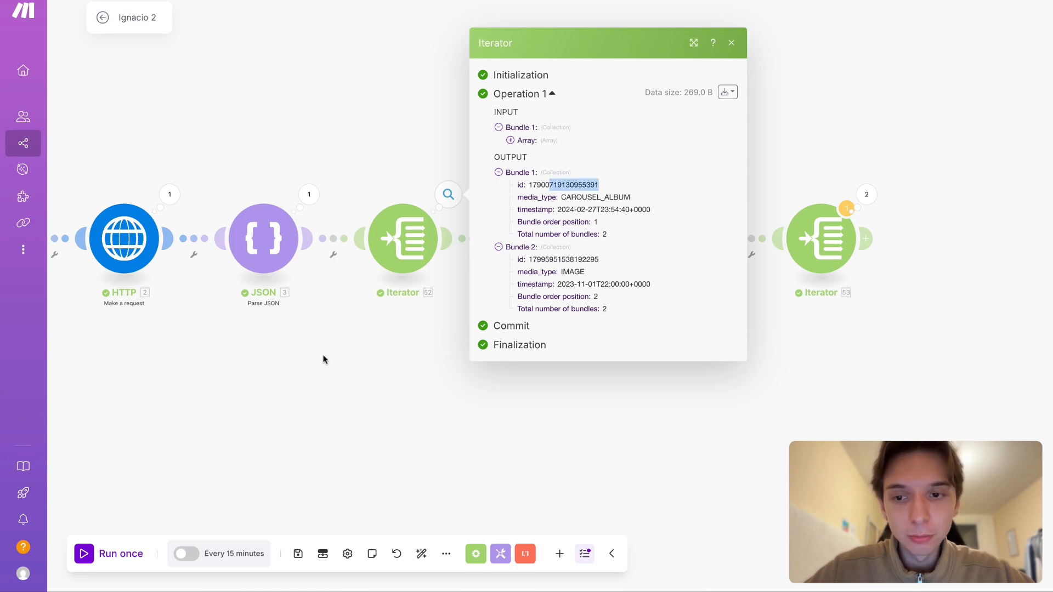
- Recheck the media request URL and its limit parameter in the first HTTP module
{"action": "left_click_drag", "start_coordinate": [323, 359], "coordinate": [512, 357]}
{"action": "left_click", "coordinate": [313, 239]}
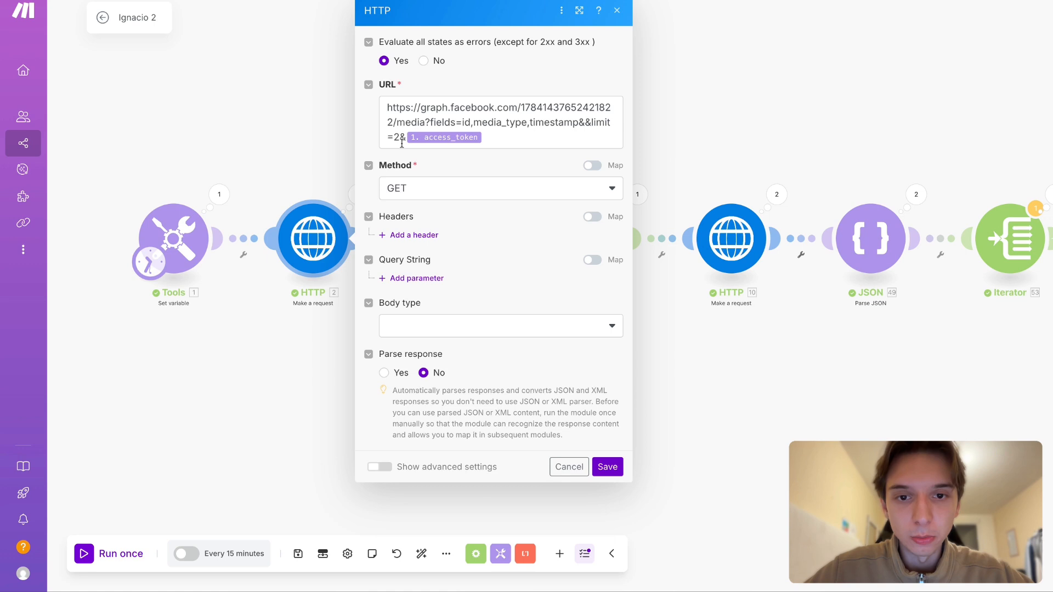
{"action": "left_click", "coordinate": [752, 390]}
- Open the insights request in the second HTTP module and highlight the fields=name,values parameter in its URL
{"action": "left_click_drag", "start_coordinate": [823, 388], "coordinate": [622, 386]}
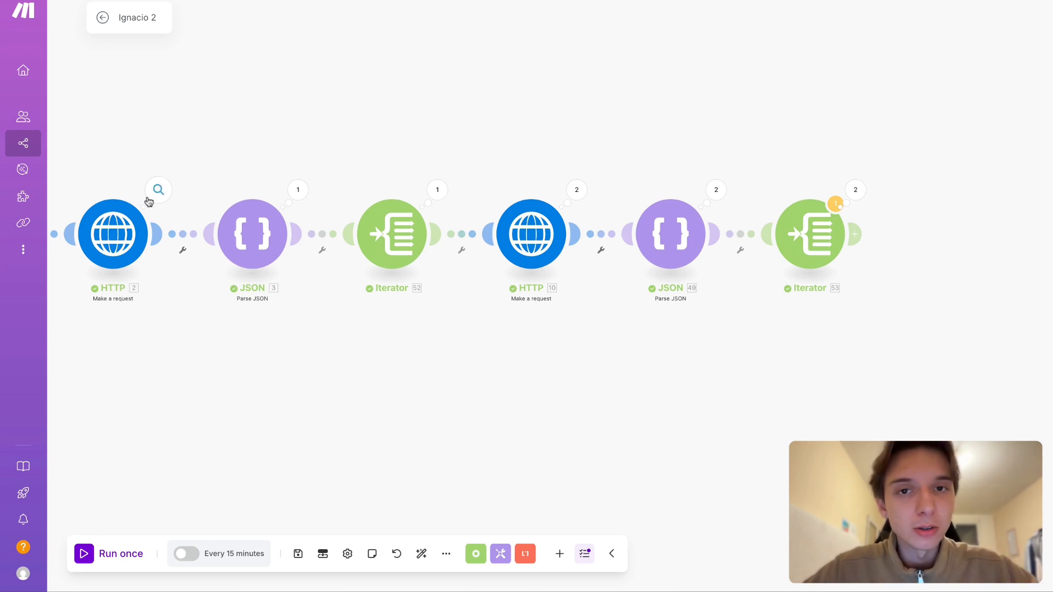
{"action": "left_click_drag", "start_coordinate": [519, 130], "coordinate": [437, 125]}
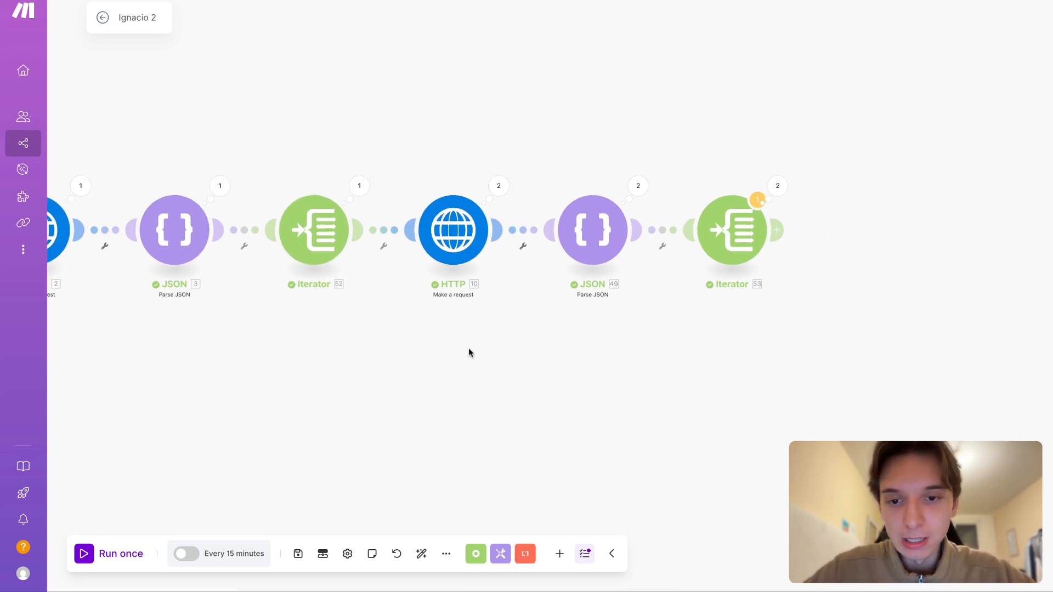
{"action": "left_click", "coordinate": [454, 230]}
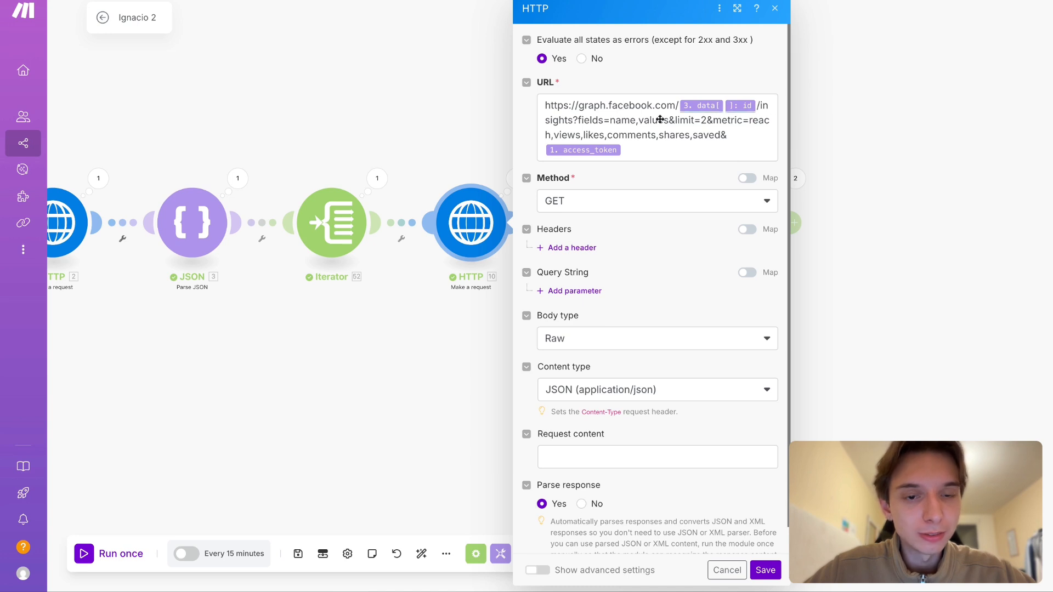
{"action": "left_click", "coordinate": [645, 136]}
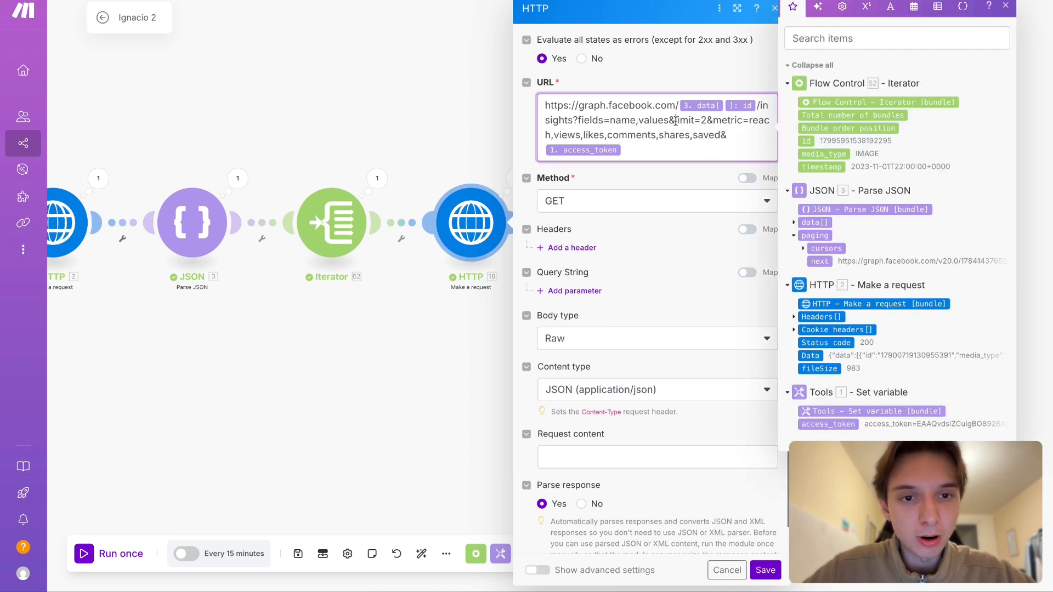
{"action": "left_click_drag", "start_coordinate": [675, 121], "coordinate": [578, 121]}
{"action": "key", "text": "shift+Right"}
{"action": "key", "text": "shift+Right"}
{"action": "key", "text": "shift+Right"}
{"action": "key", "text": "shift+Right"}
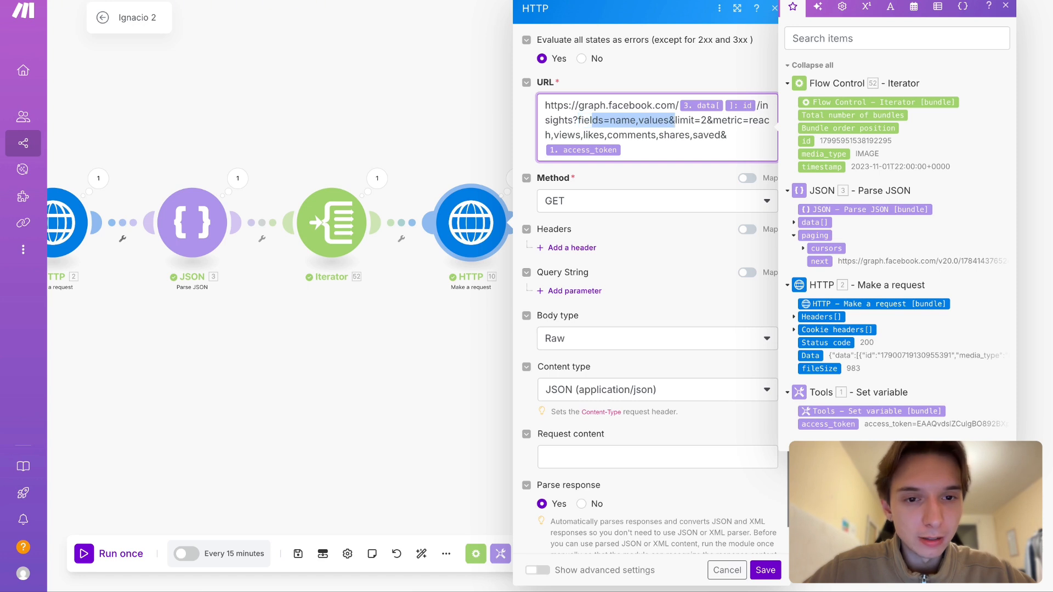
{"action": "key", "text": "shift+Left"}
{"action": "key", "text": "shift+Left"}
{"action": "key", "text": "shift+Left"}
{"action": "key", "text": "shift+Left"}
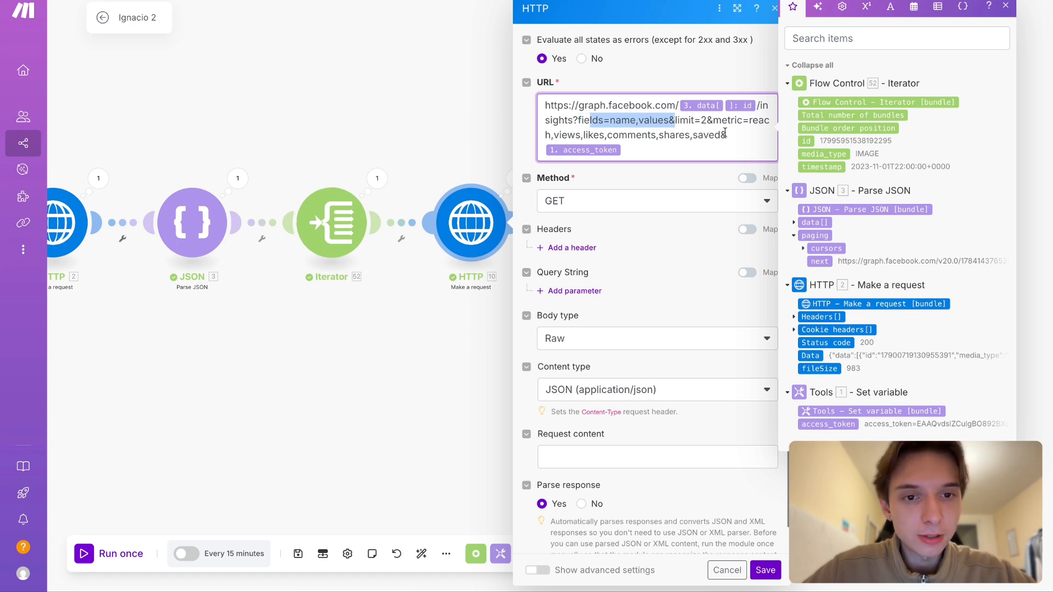
- Highlight the limit=2 parameter in the insights request URL and close the module settings
{"action": "left_click", "coordinate": [704, 134]}
{"action": "left_click_drag", "start_coordinate": [713, 120], "coordinate": [676, 120]}
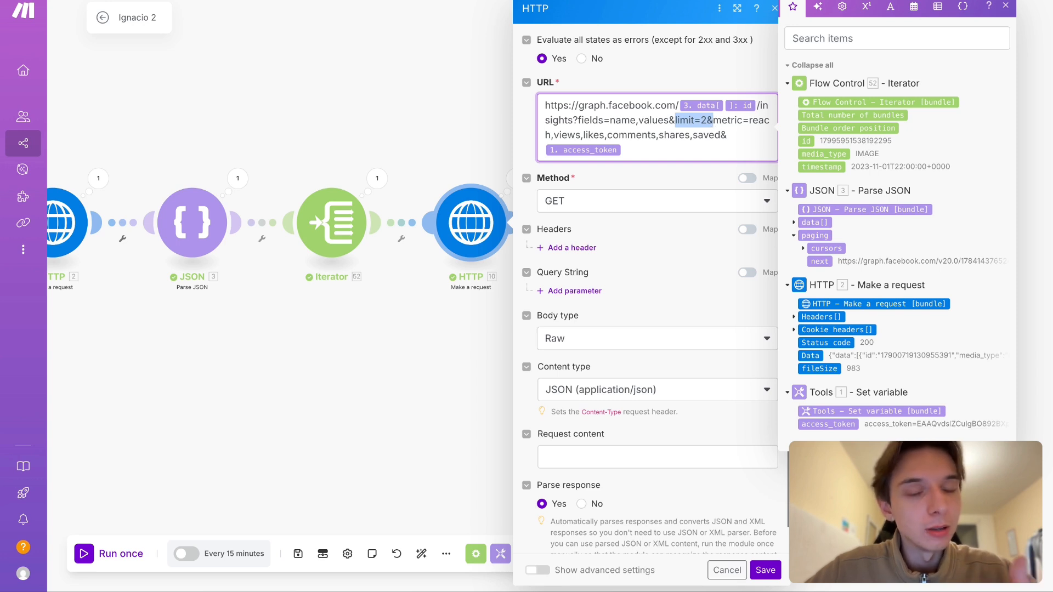
{"action": "left_click", "coordinate": [340, 306]}
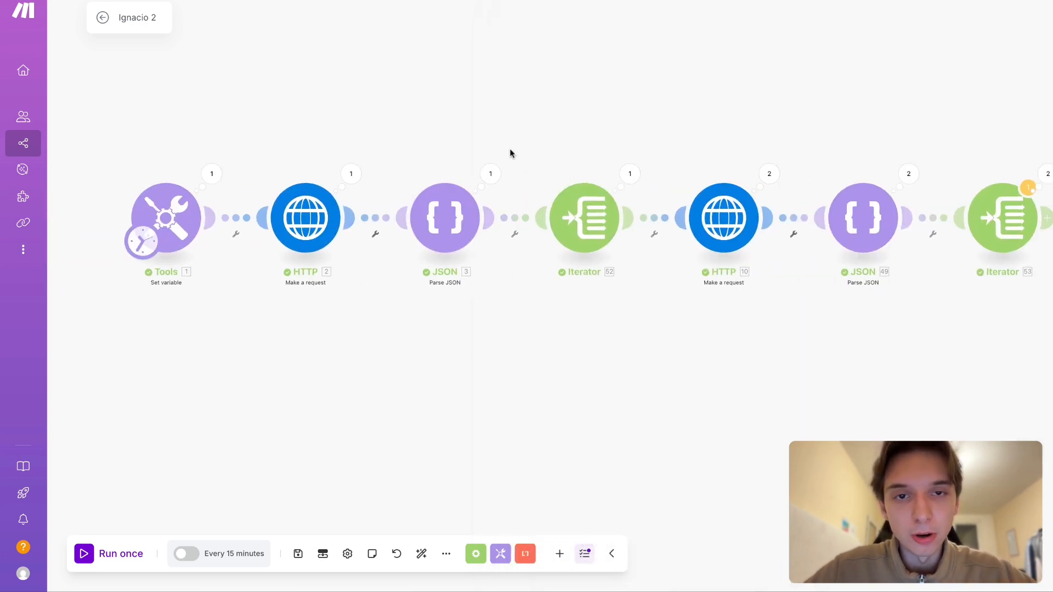
- Check the list of operations in the second Parse JSON module's run output and close it
{"action": "scroll", "coordinate": [507, 292], "scroll_direction": "right", "scroll_amount": 1}
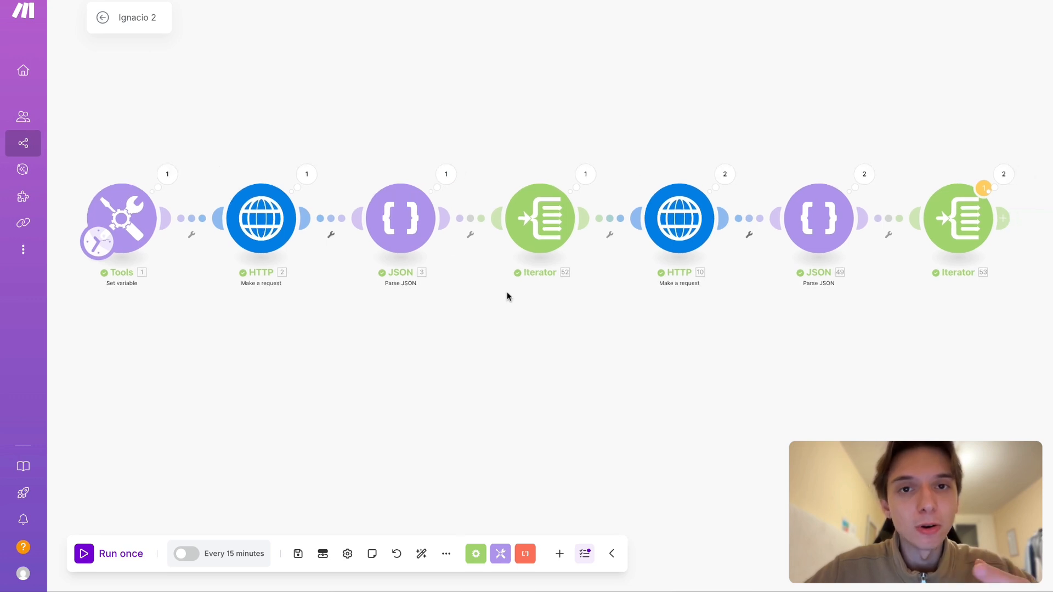
{"action": "scroll", "coordinate": [722, 419], "scroll_direction": "right", "scroll_amount": 5}
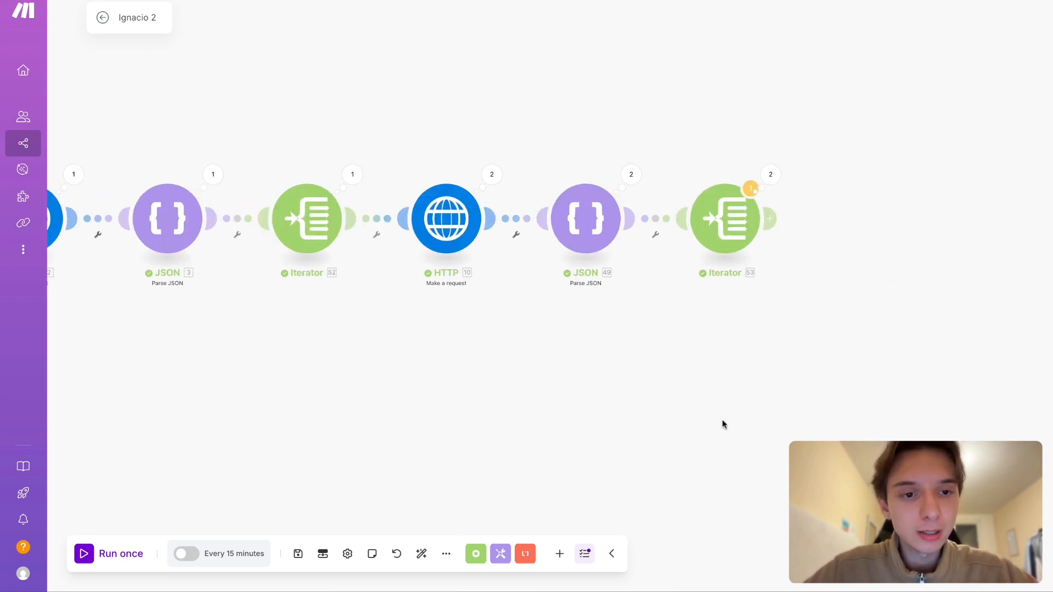
{"action": "left_click", "coordinate": [630, 175]}
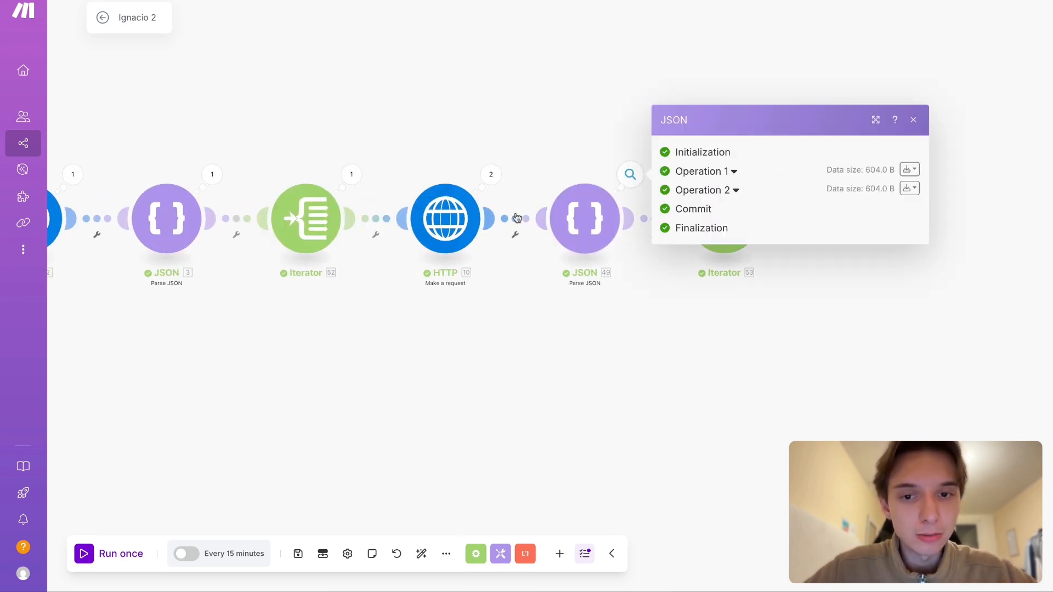
{"action": "left_click", "coordinate": [579, 307]}
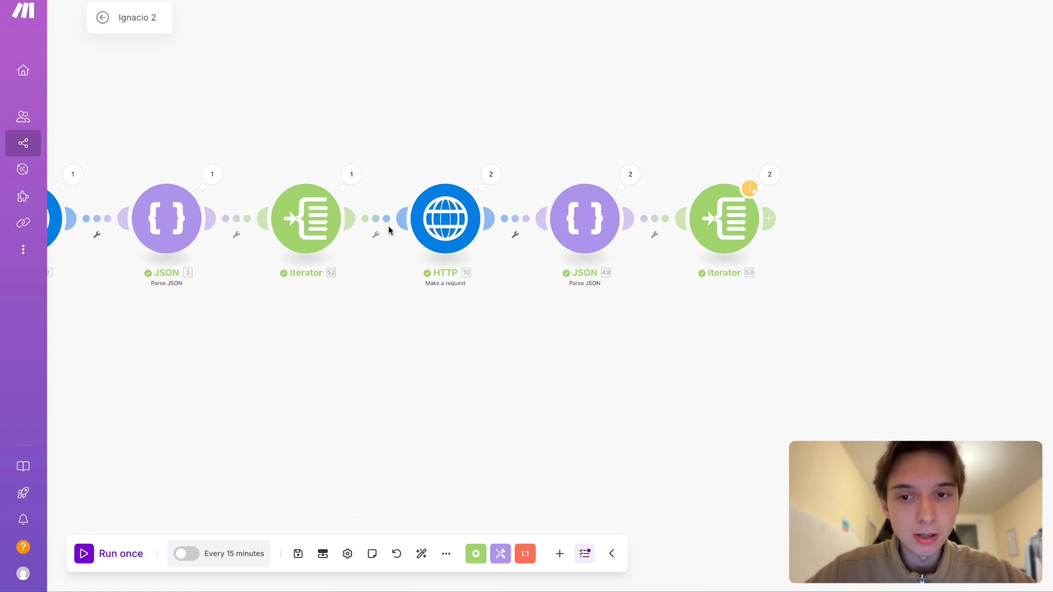
- Remove the limit=2& parameter from the second HTTP module's insights URL and save the module
{"action": "left_click", "coordinate": [489, 175]}
{"action": "left_click", "coordinate": [453, 227]}
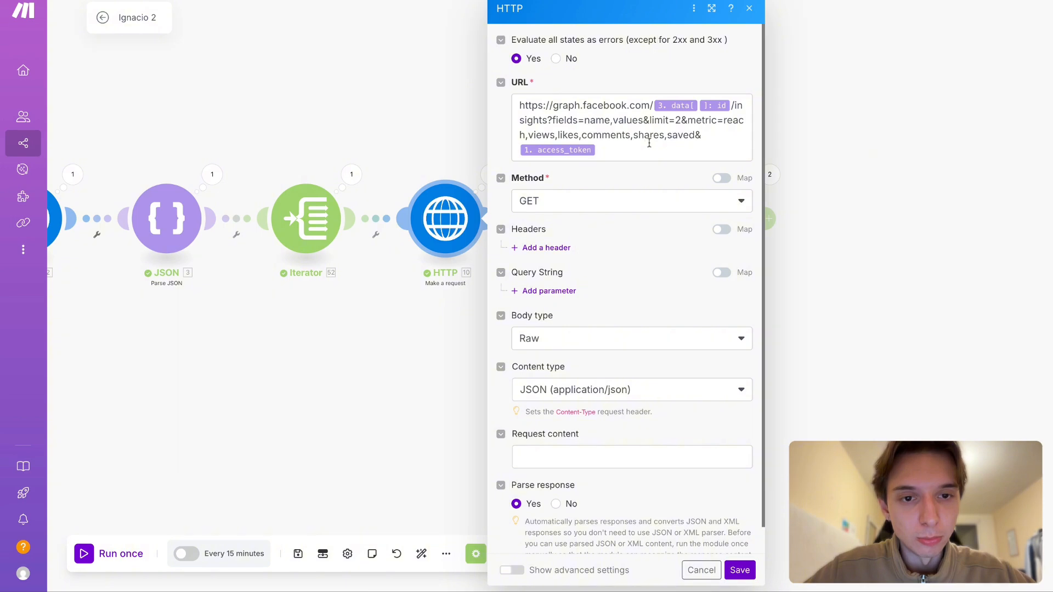
{"action": "left_click", "coordinate": [686, 119]}
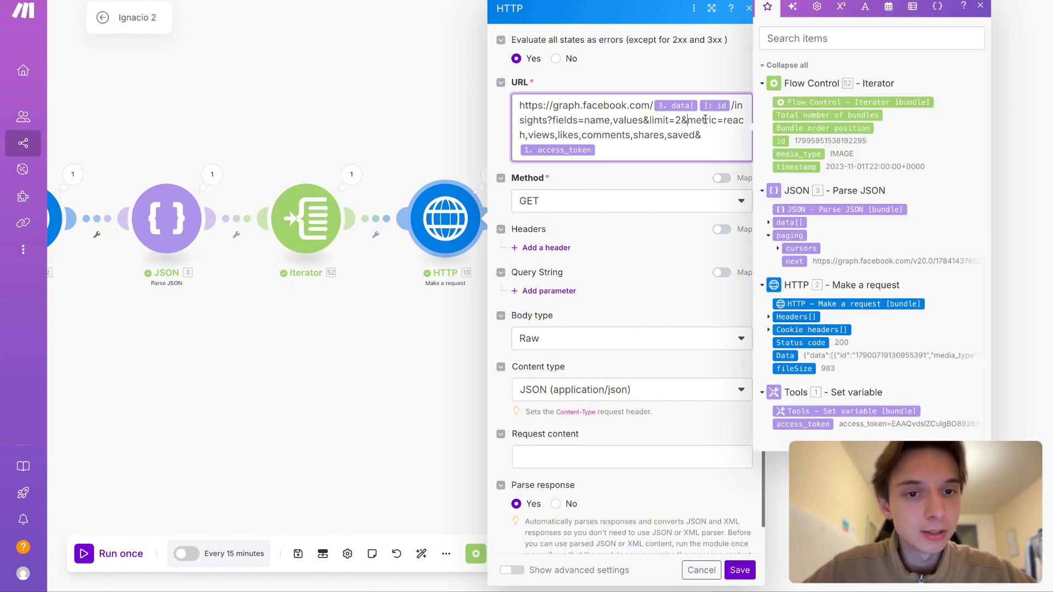
{"action": "key", "text": "BackSpace"}
{"action": "key", "text": "BackSpace"}
{"action": "key", "text": "BackSpace"}
{"action": "key", "text": "BackSpace"}
{"action": "key", "text": "BackSpace"}
{"action": "key", "text": "BackSpace"}
{"action": "key", "text": "BackSpace"}
{"action": "key", "text": "BackSpace"}
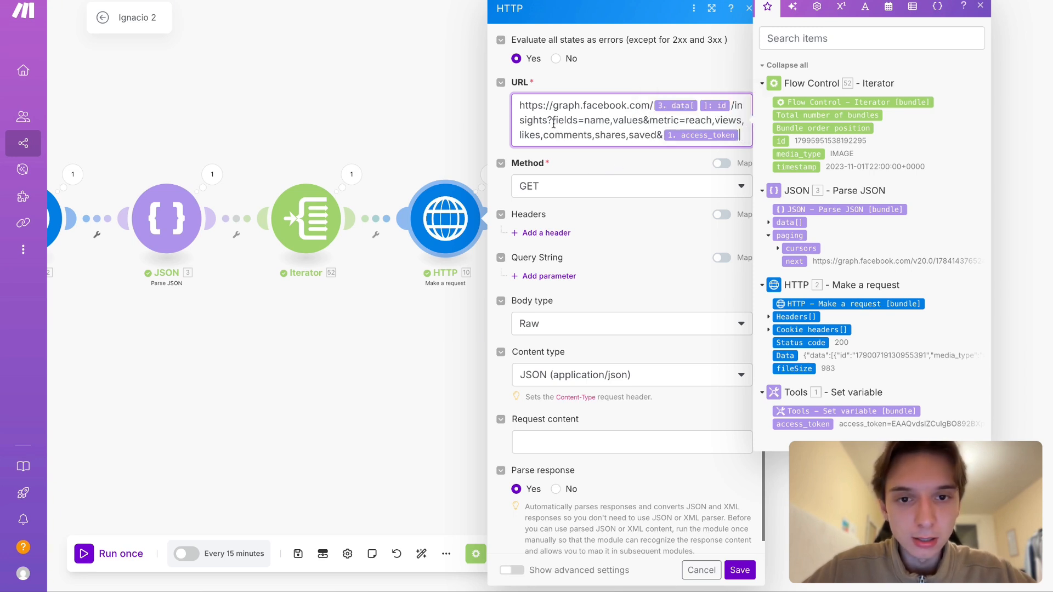
{"action": "left_click", "coordinate": [740, 569]}
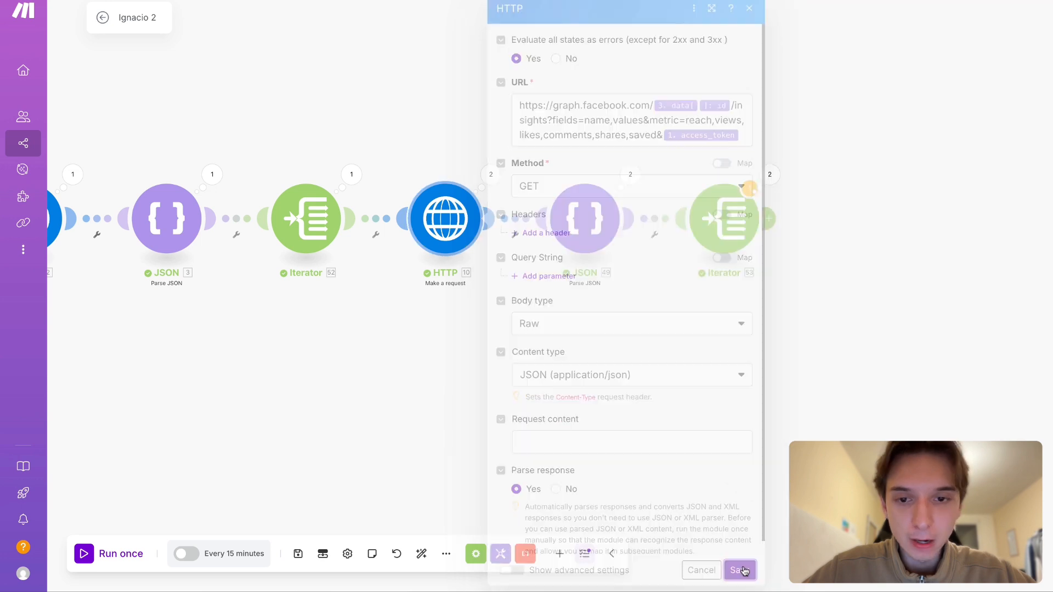
- Expand Operation 2 of the second Parse JSON module's output and inspect the second collection in its data array
{"action": "scroll", "coordinate": [522, 479], "scroll_direction": "down", "scroll_amount": 5}
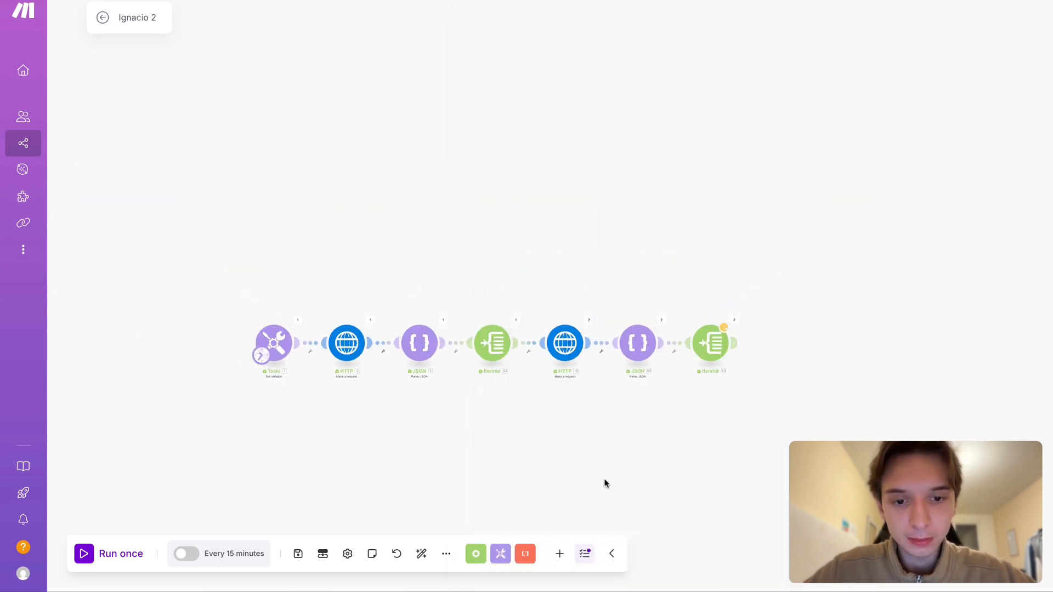
{"action": "scroll", "coordinate": [605, 483], "scroll_direction": "up", "scroll_amount": 5}
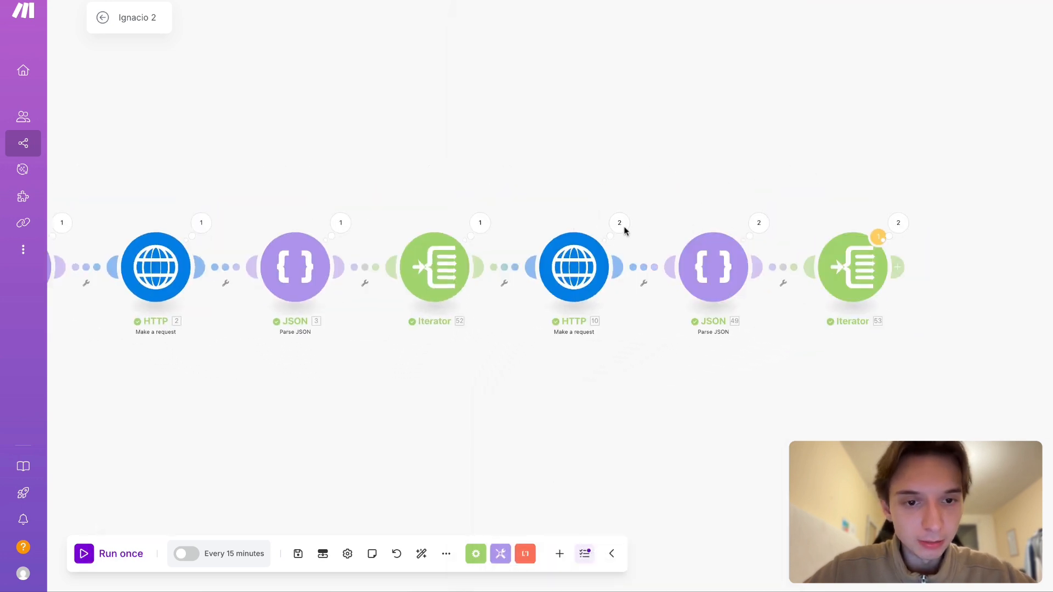
{"action": "left_click", "coordinate": [619, 224]}
{"action": "left_click", "coordinate": [621, 176]}
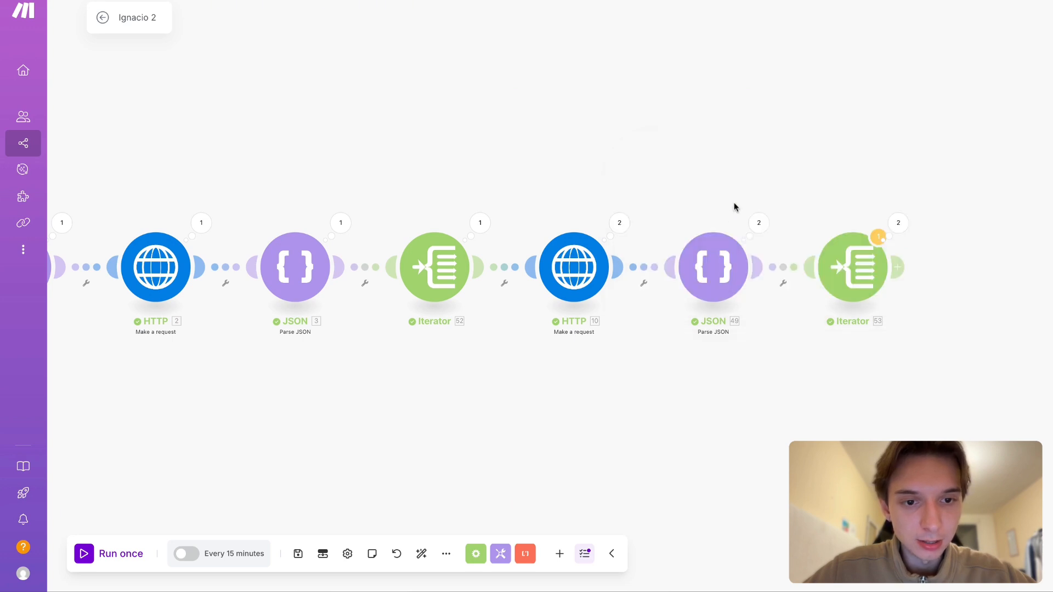
{"action": "left_click", "coordinate": [758, 223]}
{"action": "left_click", "coordinate": [811, 240]}
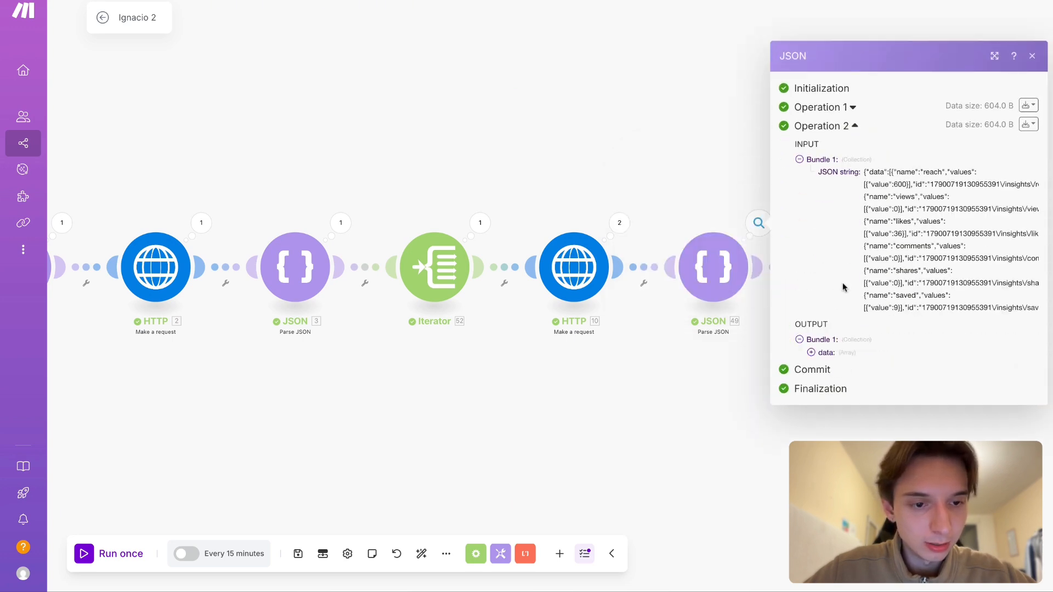
{"action": "left_click", "coordinate": [822, 353]}
{"action": "left_click", "coordinate": [839, 334]}
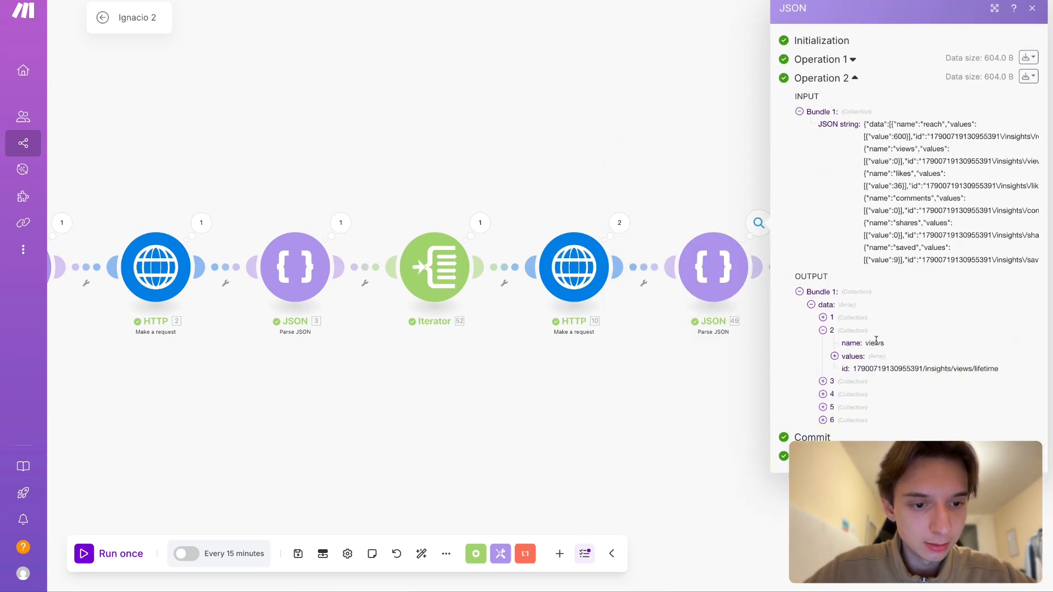
- Delete the fields=name,values& parameter from the second HTTP module's insights URL and save the module
{"action": "left_click", "coordinate": [592, 255]}
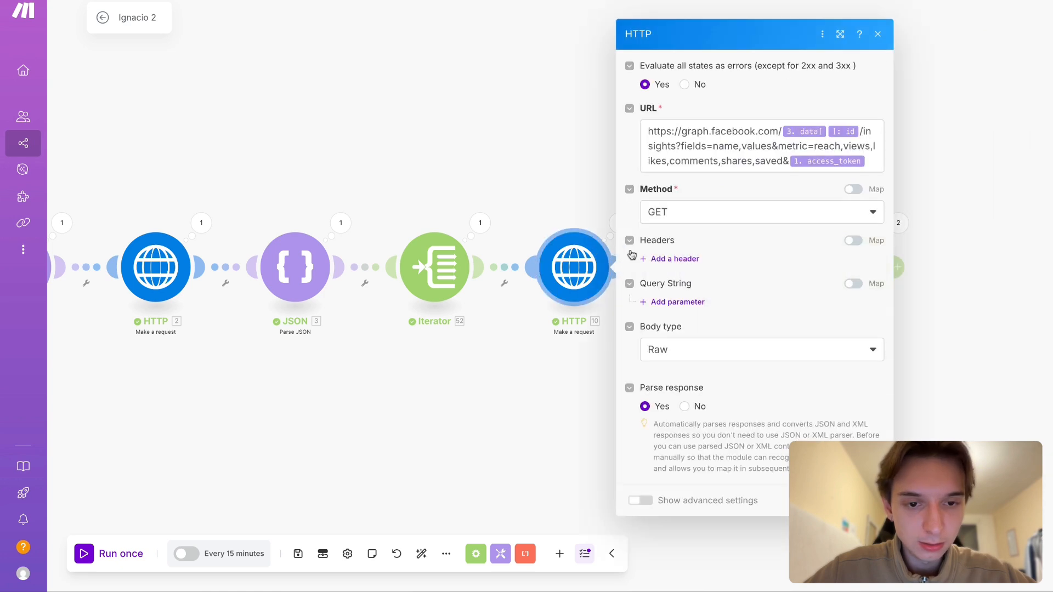
{"action": "left_click_drag", "start_coordinate": [777, 119], "coordinate": [692, 120]}
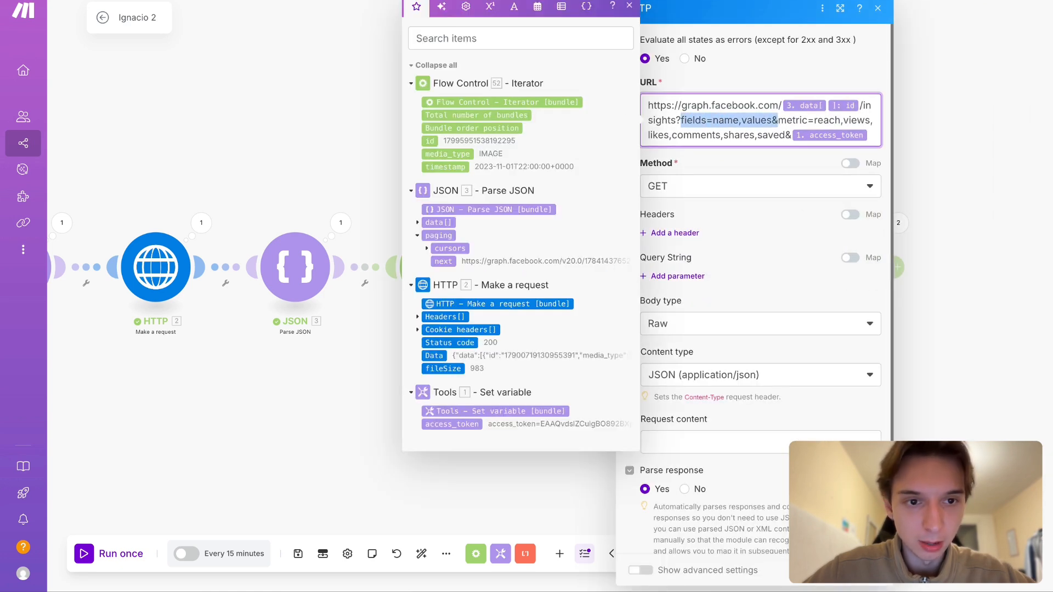
{"action": "key", "text": "BackSpace"}
{"action": "left_click", "coordinate": [773, 344]}
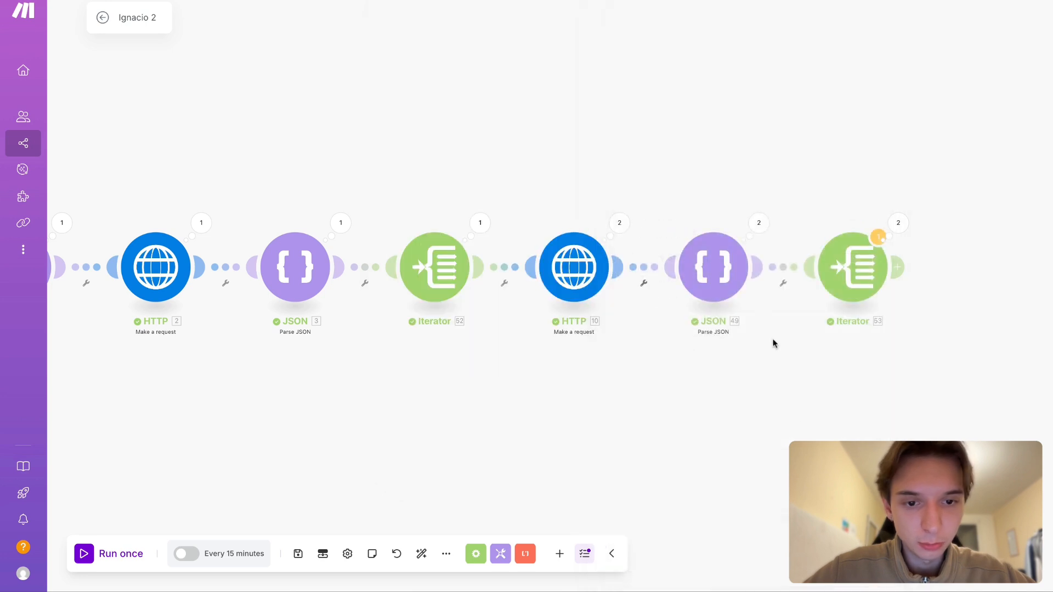
- Expand Operation 1 of the second Parse JSON module's output and inspect the first collection in its data array
{"action": "left_click", "coordinate": [758, 222]}
{"action": "left_click", "coordinate": [820, 219]}
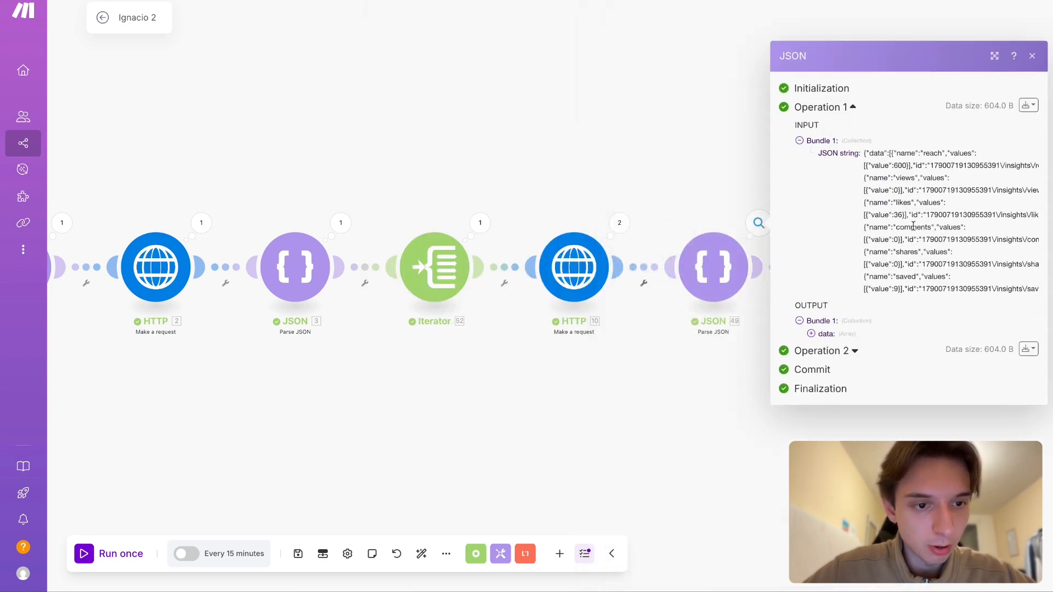
{"action": "left_click", "coordinate": [827, 333]}
{"action": "left_click", "coordinate": [851, 307]}
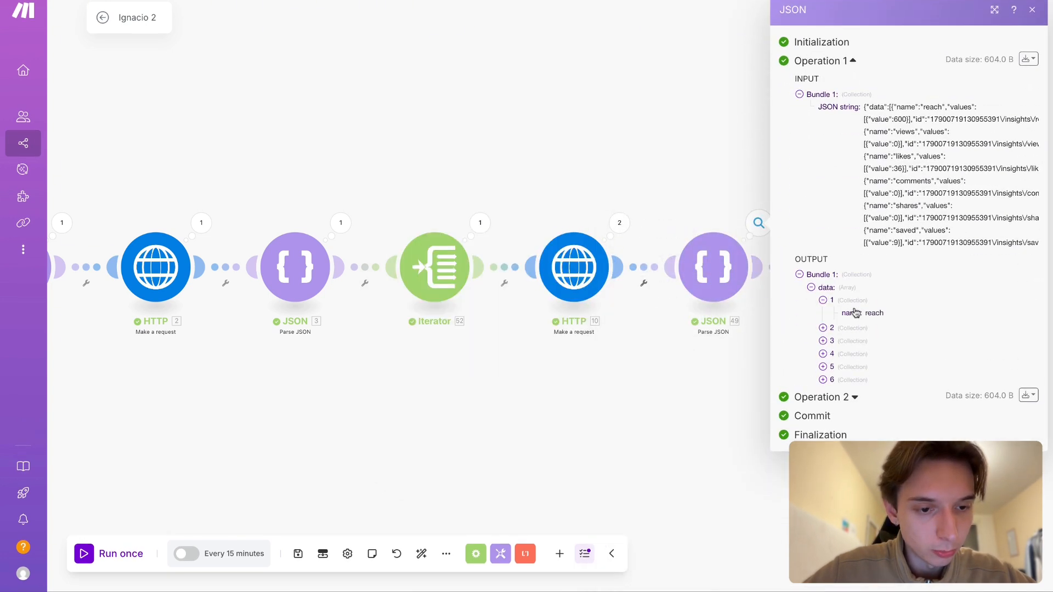
{"action": "left_click", "coordinate": [865, 328]}
{"action": "left_click", "coordinate": [864, 329]}
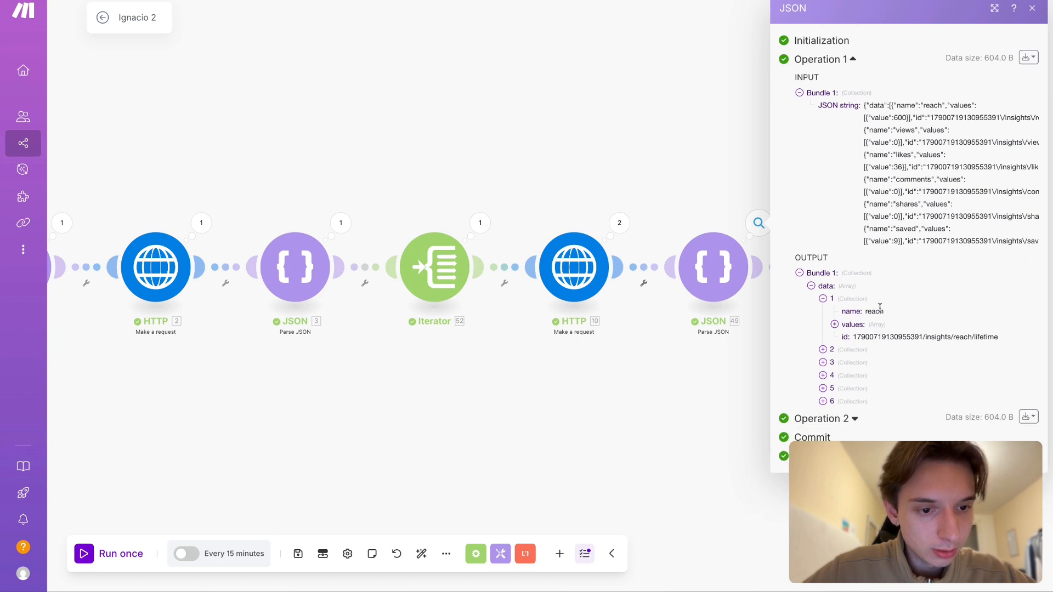
- Close the output details and run the whole scenario once with the shortened insights request
{"action": "left_click", "coordinate": [611, 392]}
{"action": "scroll", "coordinate": [611, 392], "scroll_direction": "left", "scroll_amount": 6}
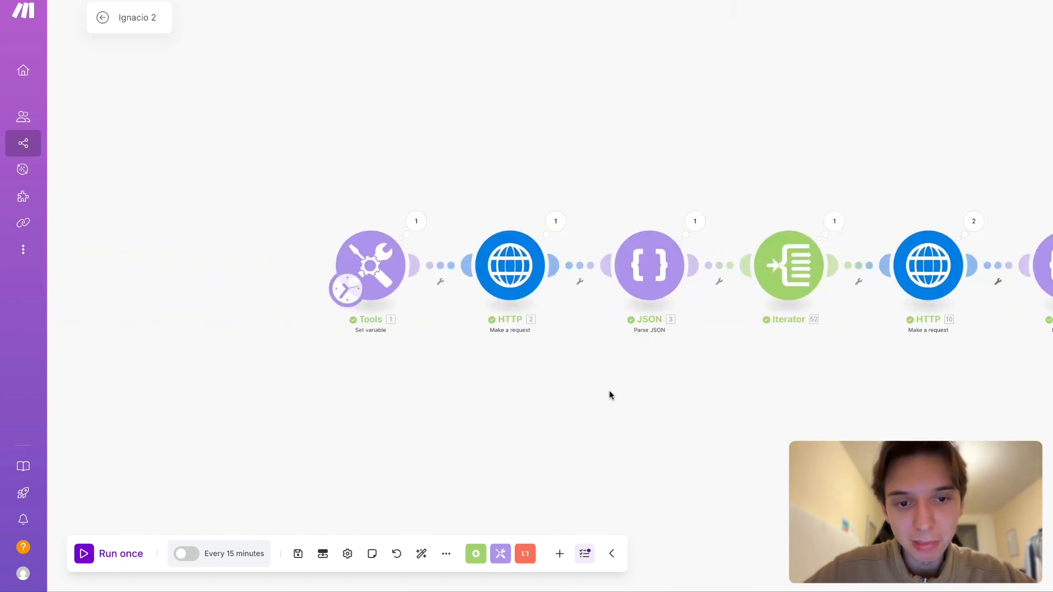
{"action": "scroll", "coordinate": [611, 392], "scroll_direction": "right", "scroll_amount": 4}
{"action": "scroll", "coordinate": [611, 395], "scroll_direction": "right", "scroll_amount": 2}
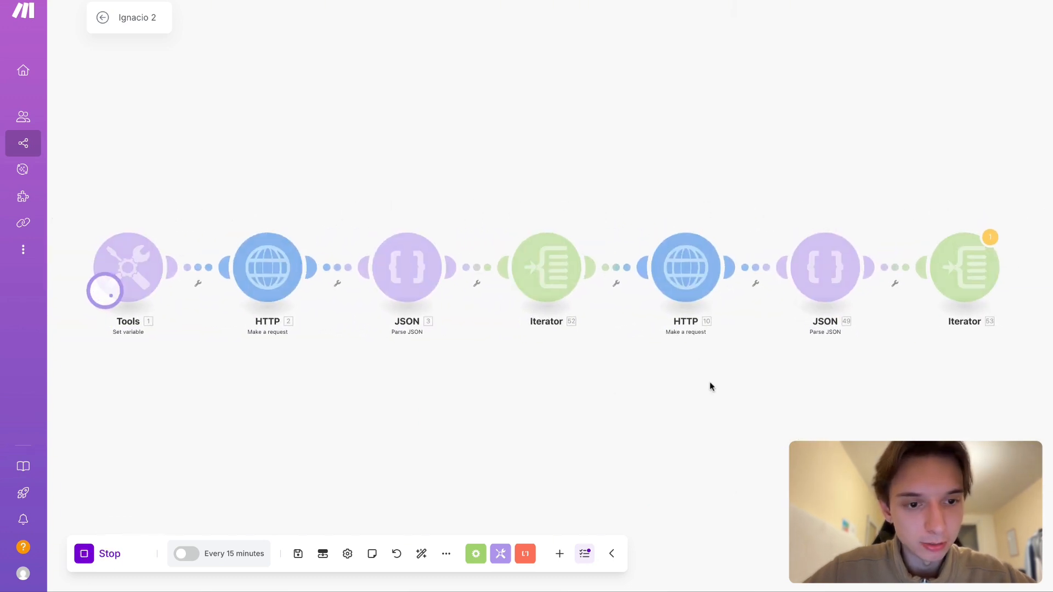
{"action": "scroll", "coordinate": [730, 384], "scroll_direction": "right", "scroll_amount": 4}
- Expand the first data collection in Operation 2 of the second Parse JSON module's new output
{"action": "left_click", "coordinate": [725, 226]}
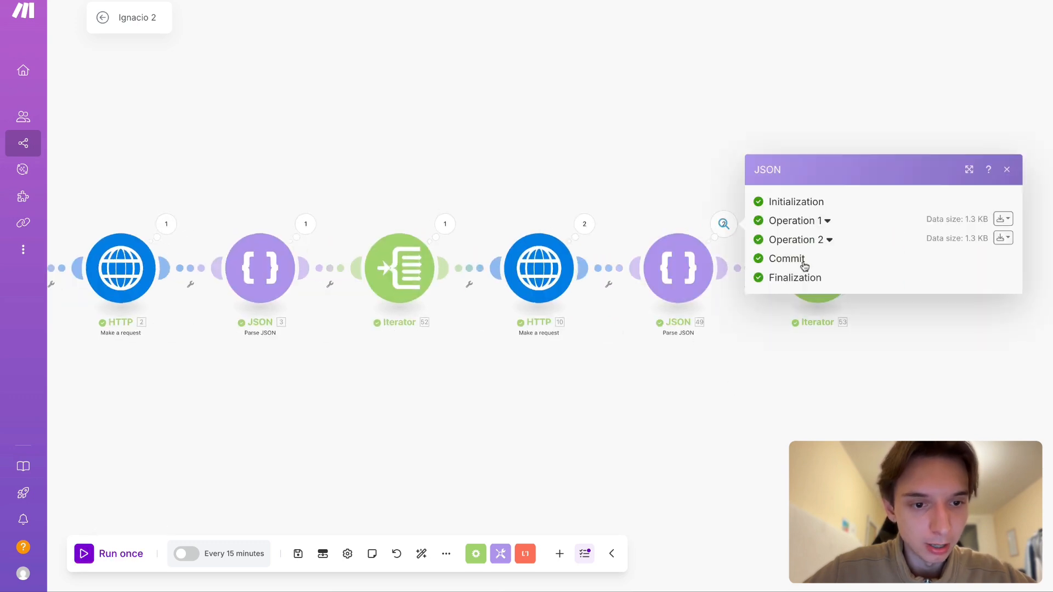
{"action": "left_click", "coordinate": [795, 238]}
{"action": "left_click", "coordinate": [810, 274]}
{"action": "left_click", "coordinate": [805, 286]}
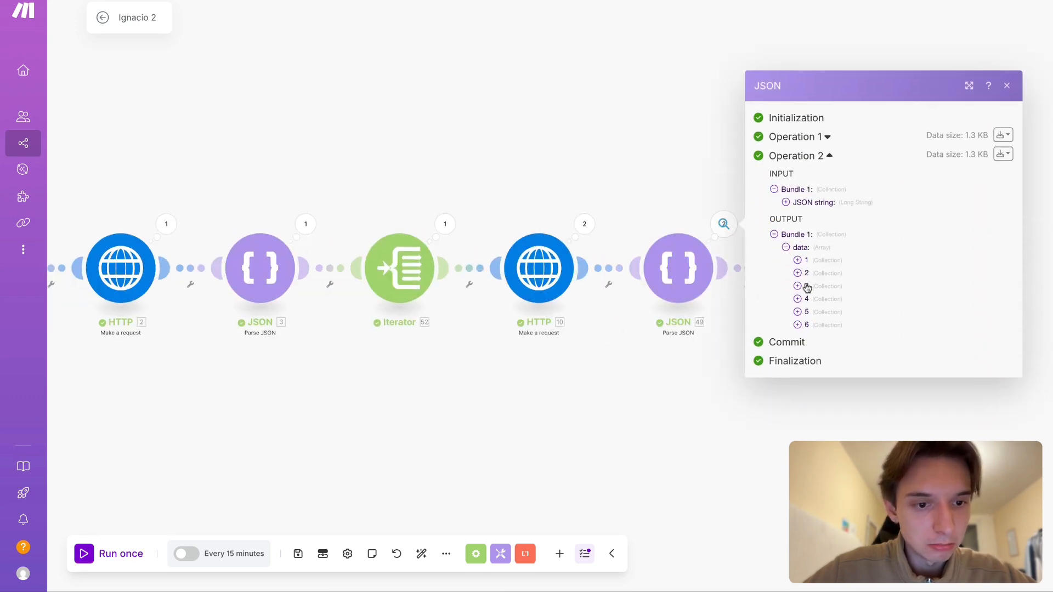
{"action": "double_click", "coordinate": [806, 286]}
{"action": "left_click", "coordinate": [826, 263]}
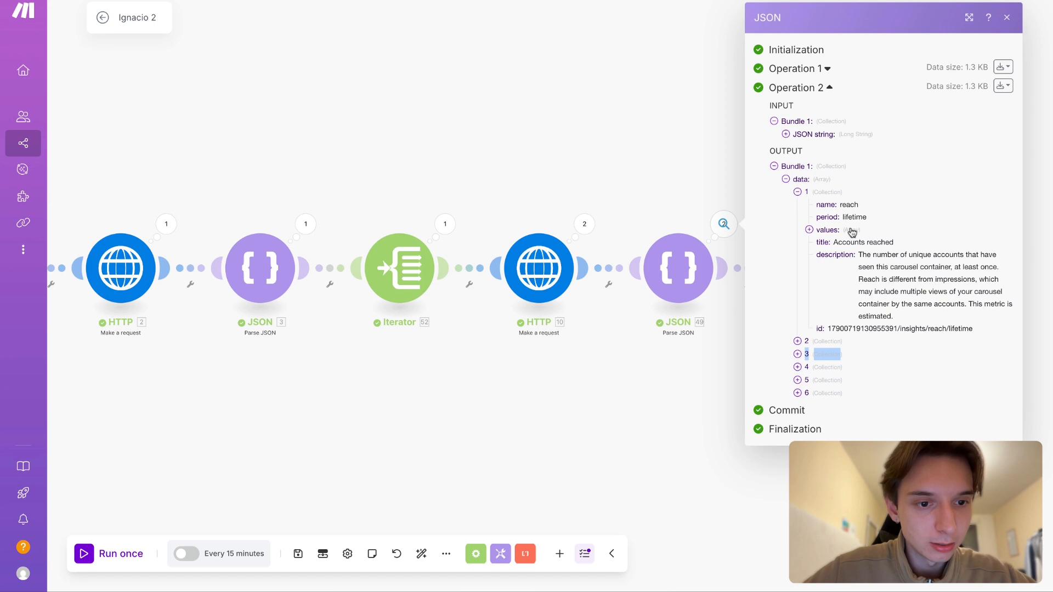
- Inspect the reach metric's nested values array and its name, then collapse the array
{"action": "left_click", "coordinate": [852, 231]}
{"action": "left_click", "coordinate": [858, 235]}
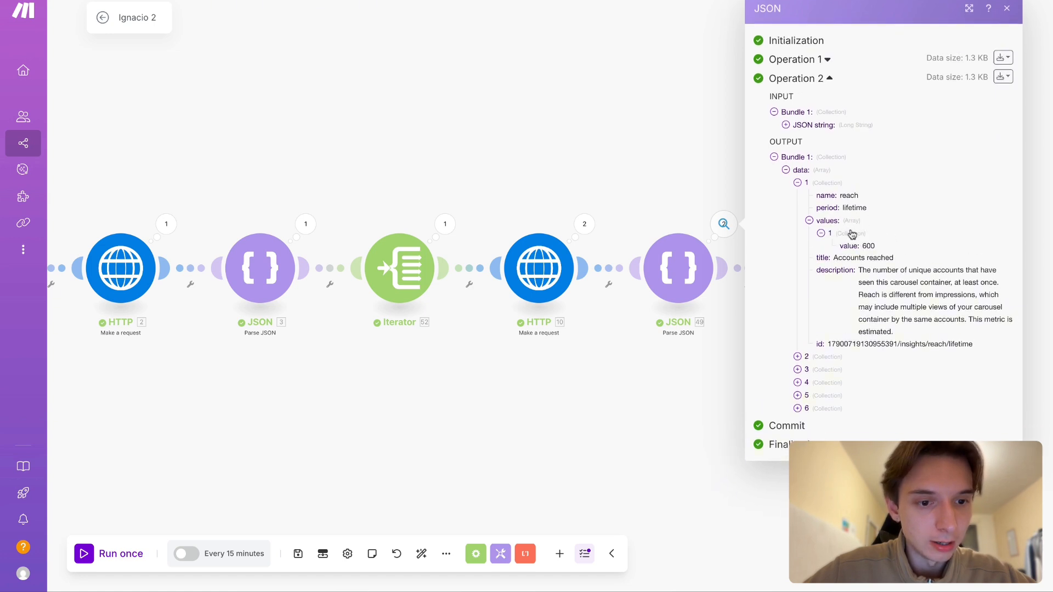
{"action": "left_click", "coordinate": [851, 223]}
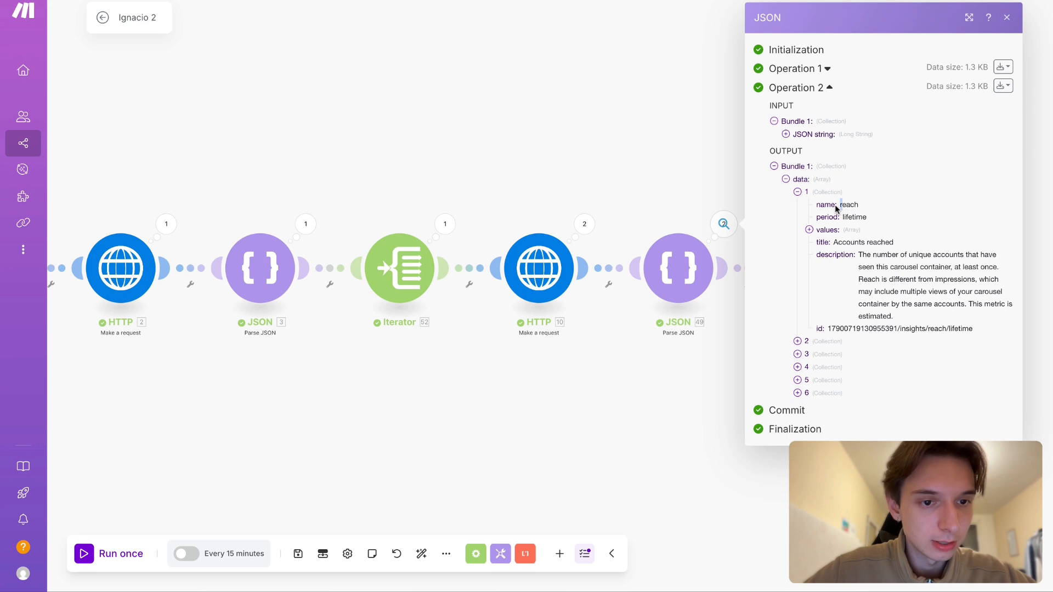
{"action": "left_click", "coordinate": [768, 254]}
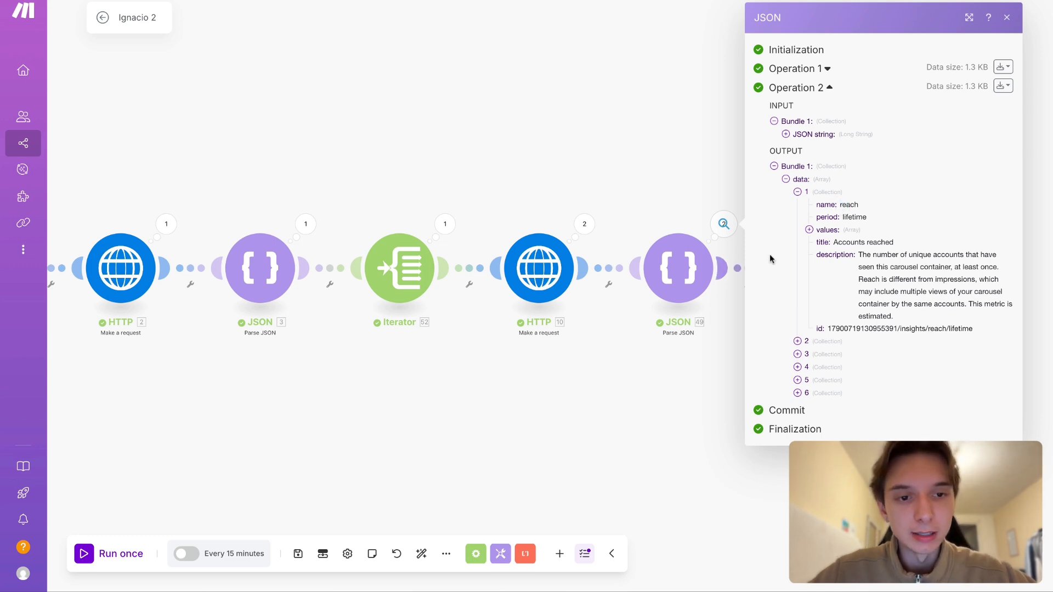
- Expand the second data collection in Operation 2, compare it with the reach collection, and close the output details
{"action": "left_click", "coordinate": [814, 344]}
{"action": "left_click_drag", "start_coordinate": [851, 184], "coordinate": [831, 198]}
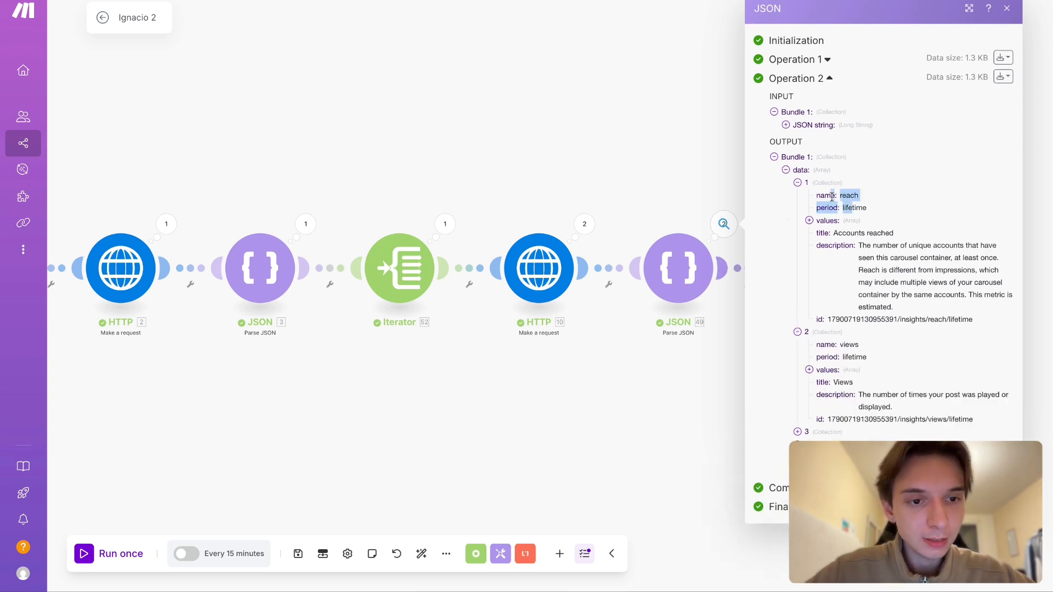
{"action": "left_click", "coordinate": [852, 207]}
{"action": "left_click", "coordinate": [807, 182]}
{"action": "left_click", "coordinate": [576, 316]}
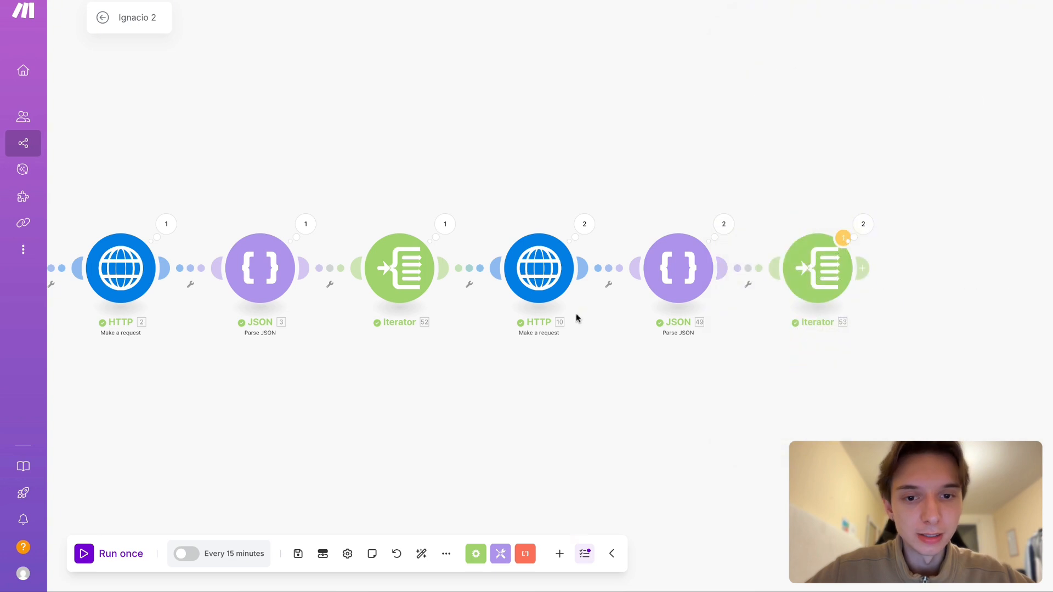
- Insert the API version v22.0/ after graph.facebook.com/ in the insights HTTP module's URL and save the module
{"action": "left_click", "coordinate": [551, 280]}
{"action": "left_click", "coordinate": [664, 104]}
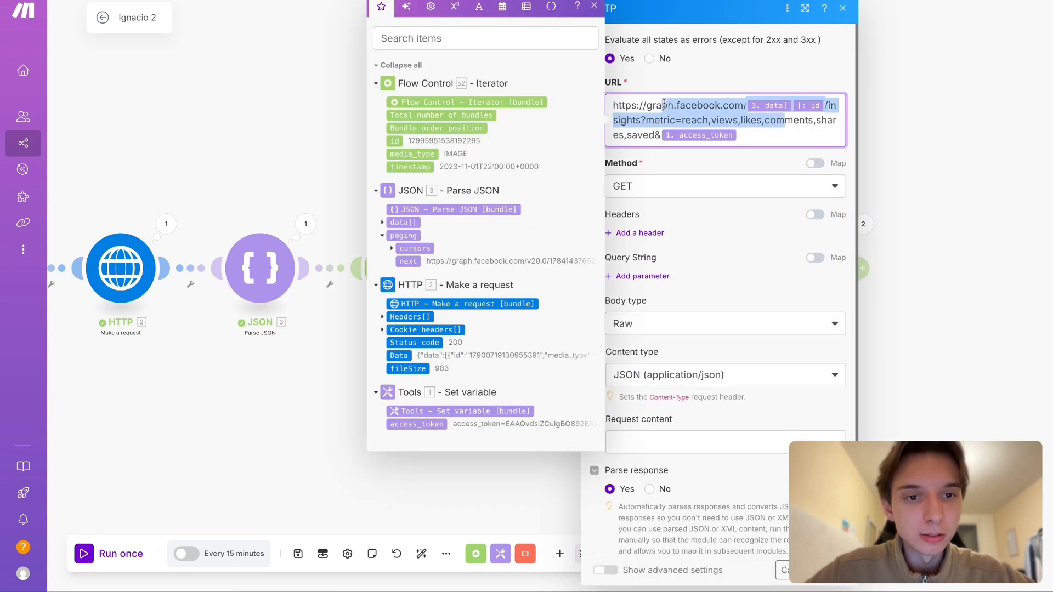
{"action": "left_click", "coordinate": [754, 133]}
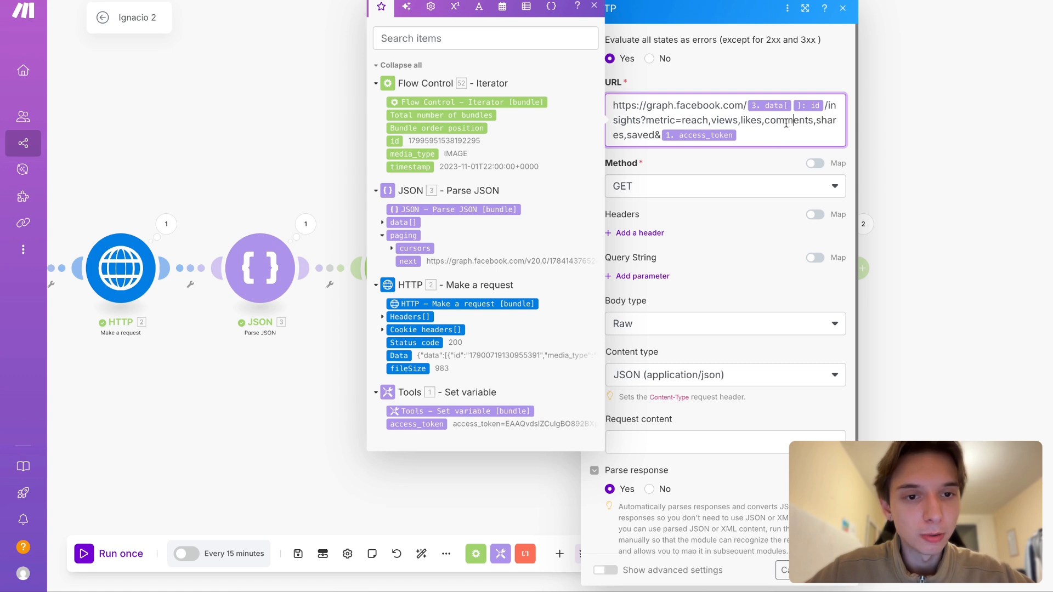
{"action": "left_click", "coordinate": [746, 106]}
{"action": "type", "text": "v"}
{"action": "key", "text": "BackSpace"}
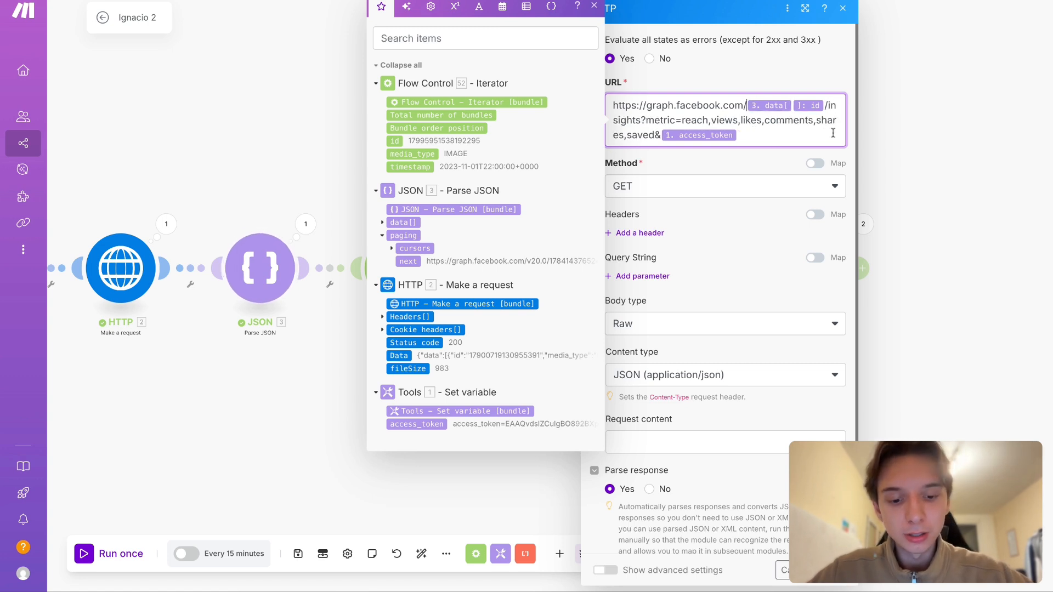
{"action": "type", "text": "v22.0/"}
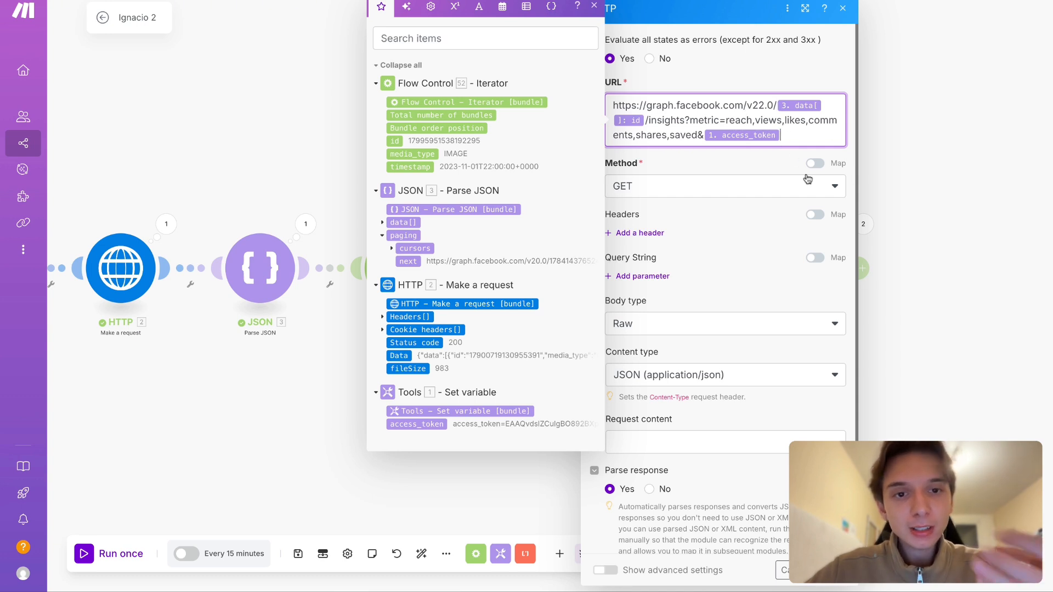
{"action": "left_click", "coordinate": [603, 8]}
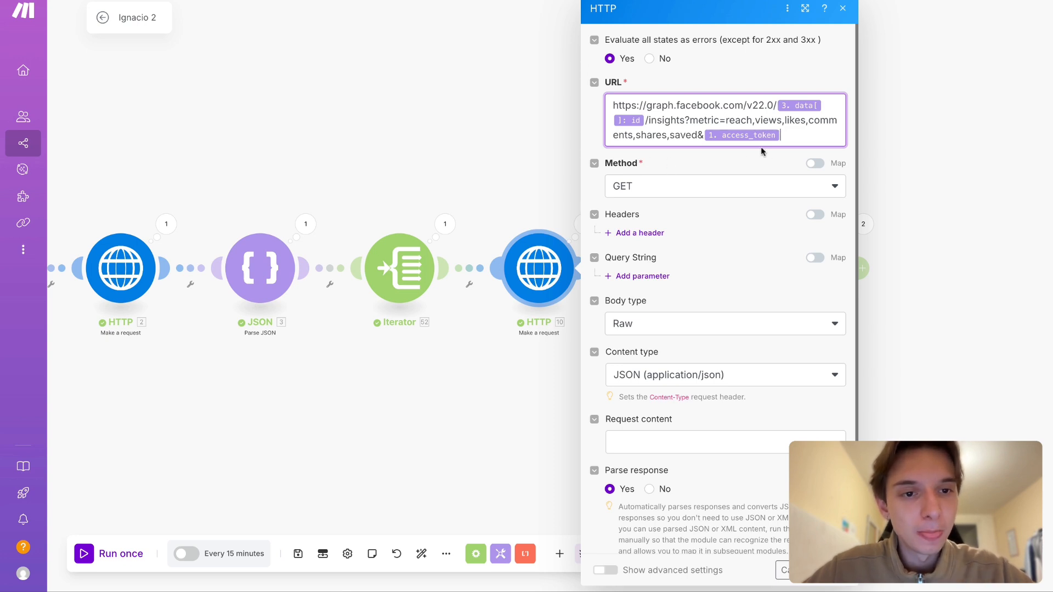
{"action": "left_click", "coordinate": [793, 130]}
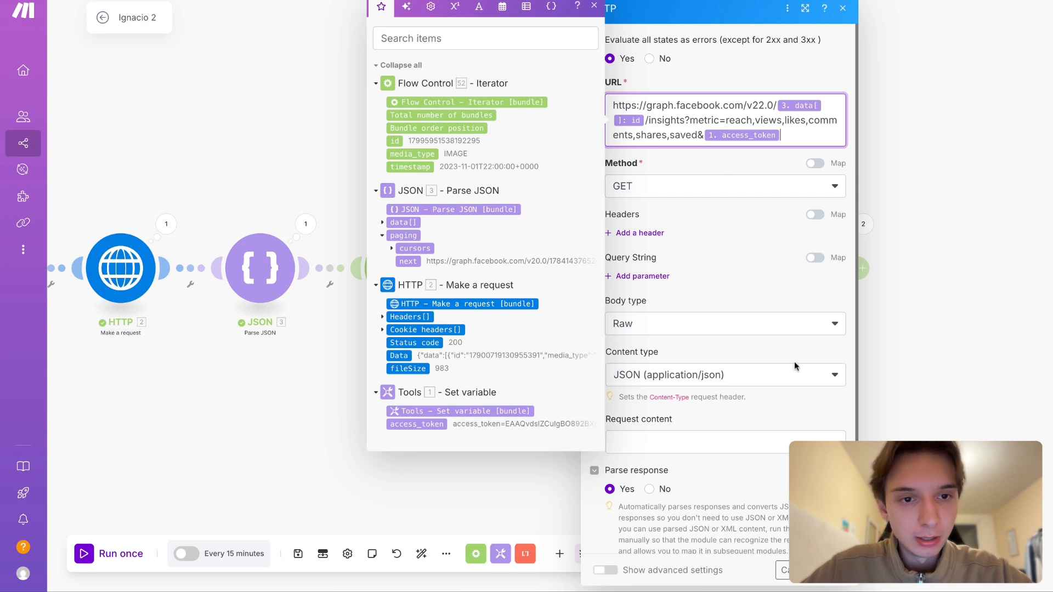
{"action": "left_click", "coordinate": [831, 570]}
- Inspect the data array in the first Parse JSON module's output and close the details
{"action": "scroll", "coordinate": [564, 392], "scroll_direction": "left", "scroll_amount": 1}
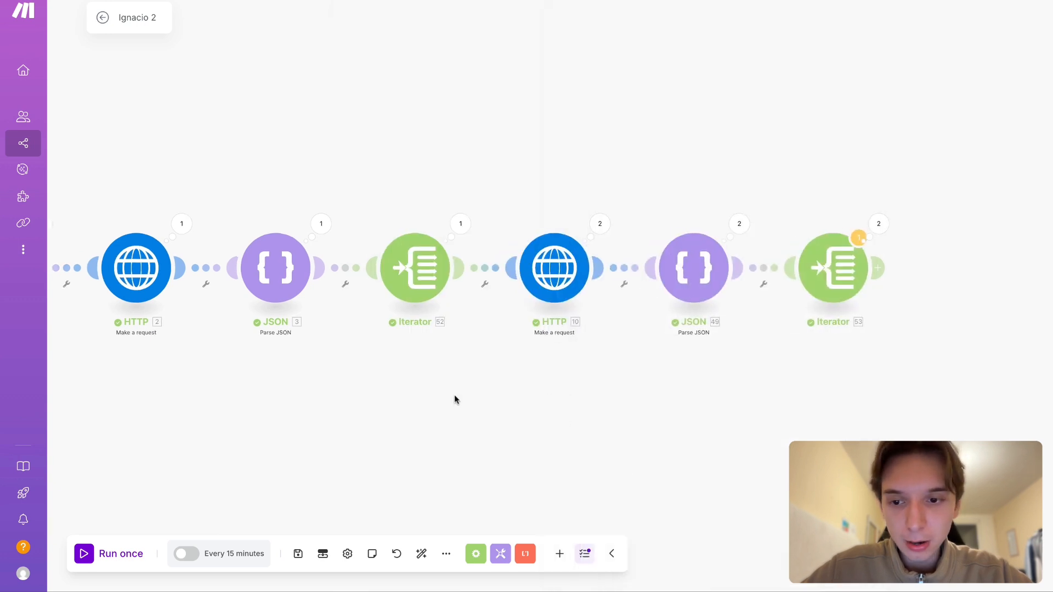
{"action": "scroll", "coordinate": [454, 394], "scroll_direction": "left", "scroll_amount": 2}
{"action": "left_click", "coordinate": [421, 223]}
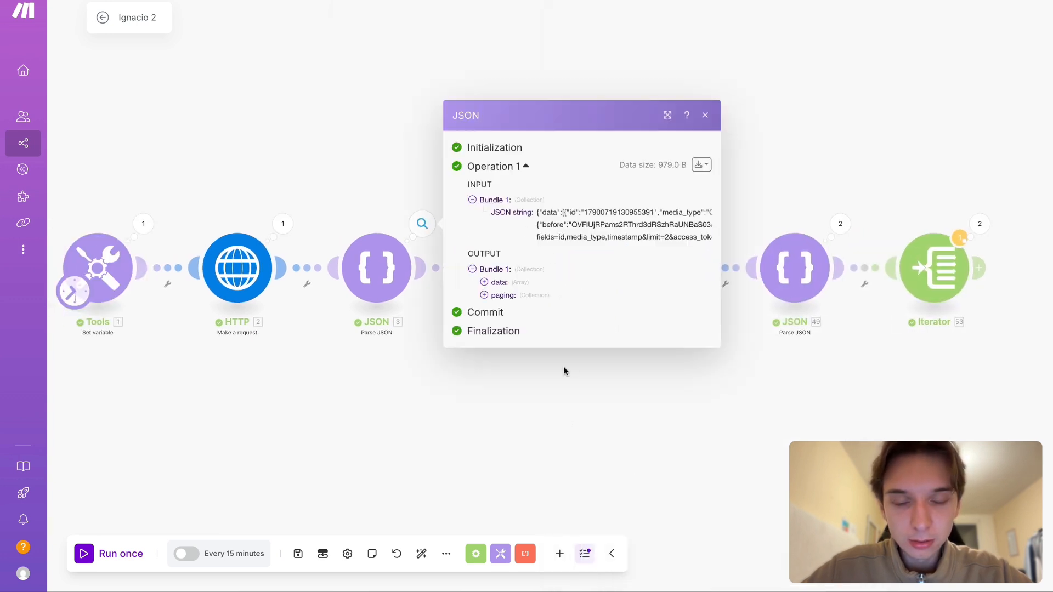
{"action": "left_click", "coordinate": [511, 283]}
{"action": "left_click", "coordinate": [694, 397]}
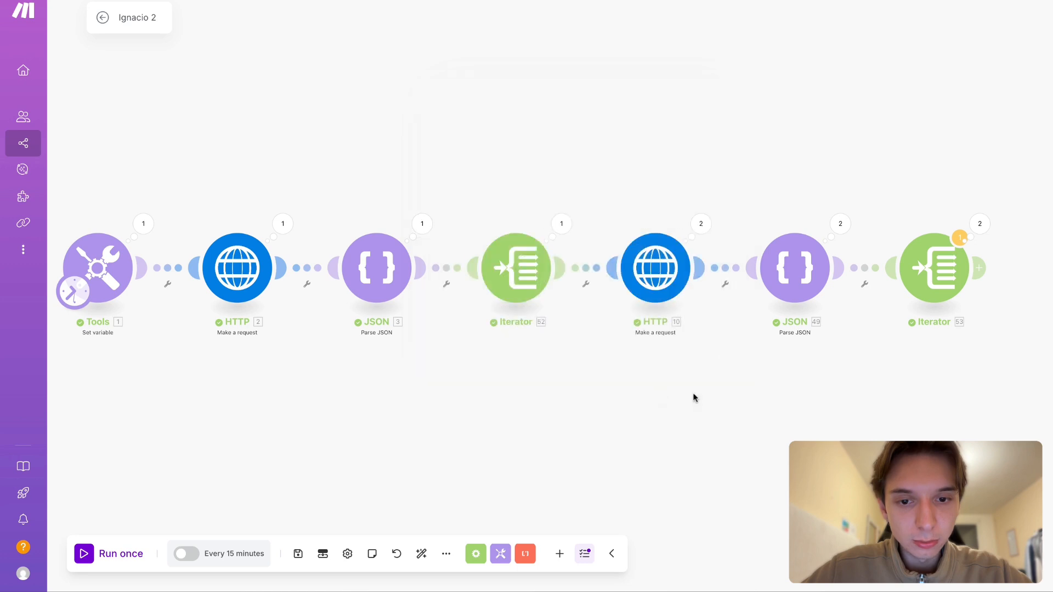
- Replace the Parse JSON data[]: id mapping in the insights HTTP module's URL with the Iterator's id and save the module
{"action": "scroll", "coordinate": [652, 329], "scroll_direction": "right", "scroll_amount": 1}
{"action": "left_click", "coordinate": [661, 225]}
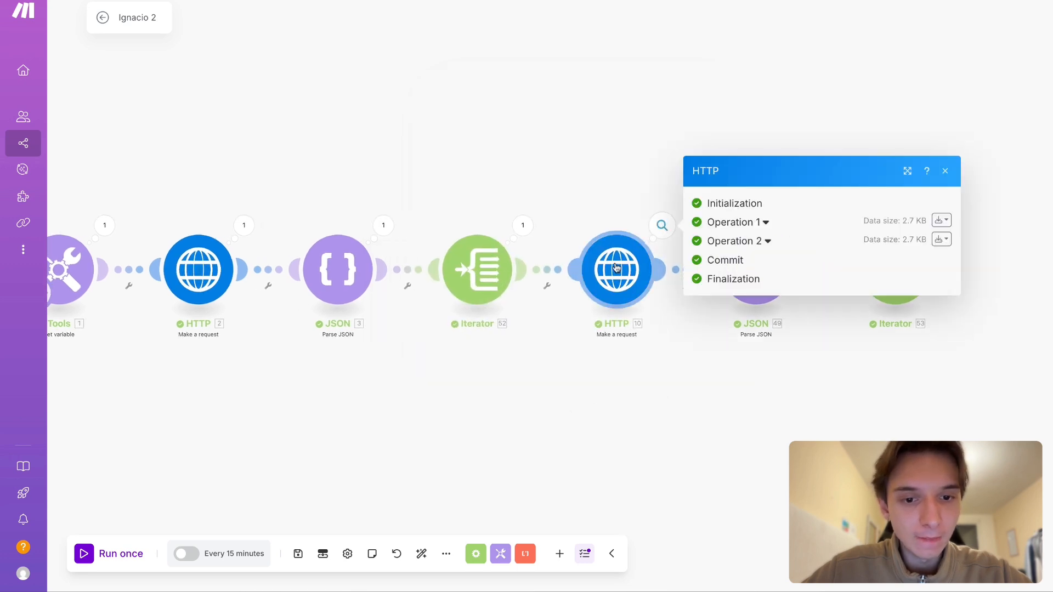
{"action": "left_click", "coordinate": [636, 289]}
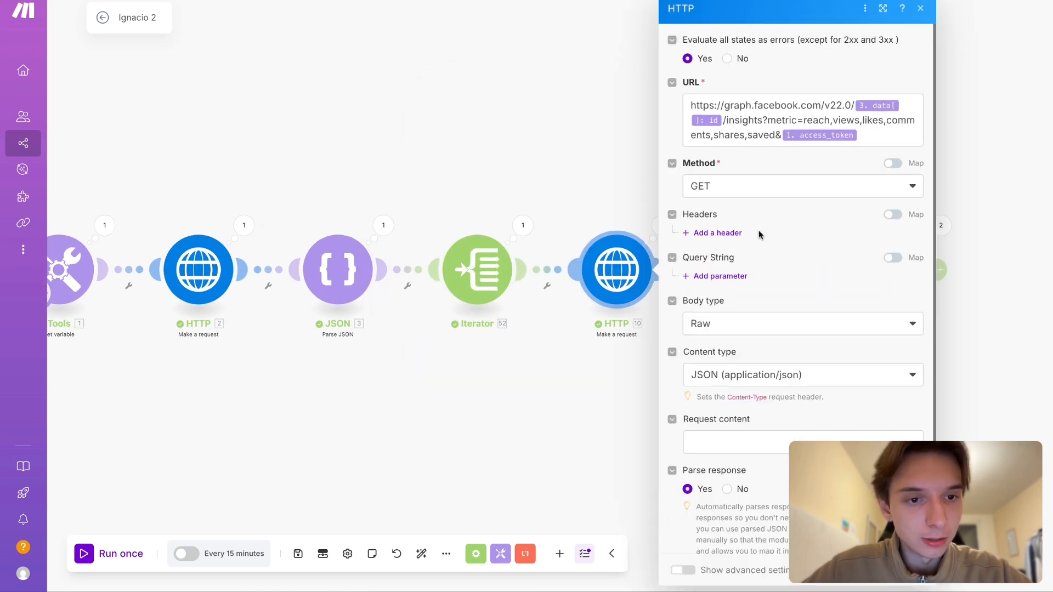
{"action": "left_click", "coordinate": [722, 120]}
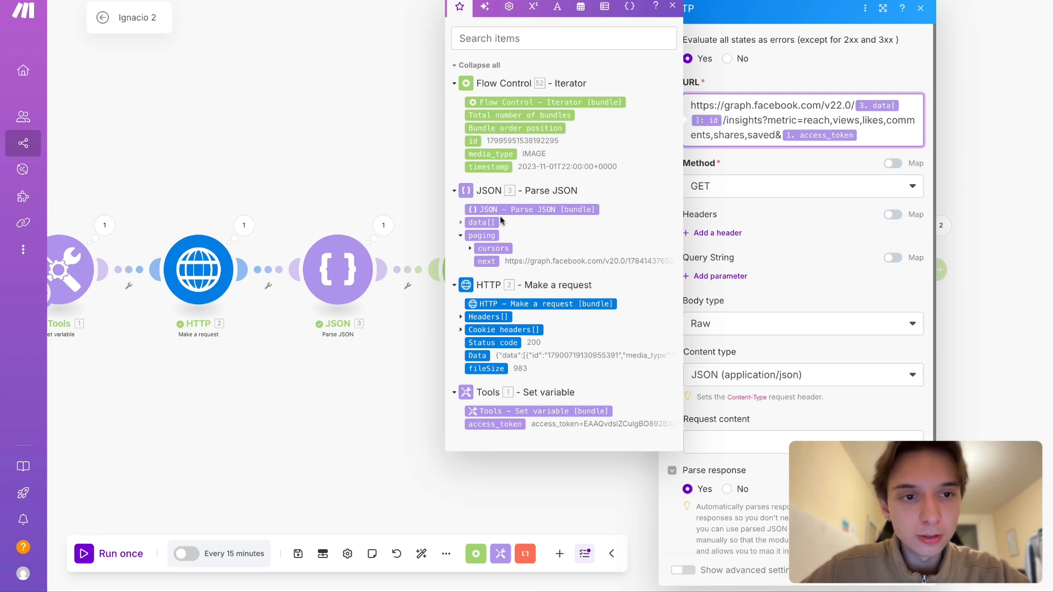
{"action": "left_click", "coordinate": [462, 222]}
{"action": "left_click", "coordinate": [461, 222]}
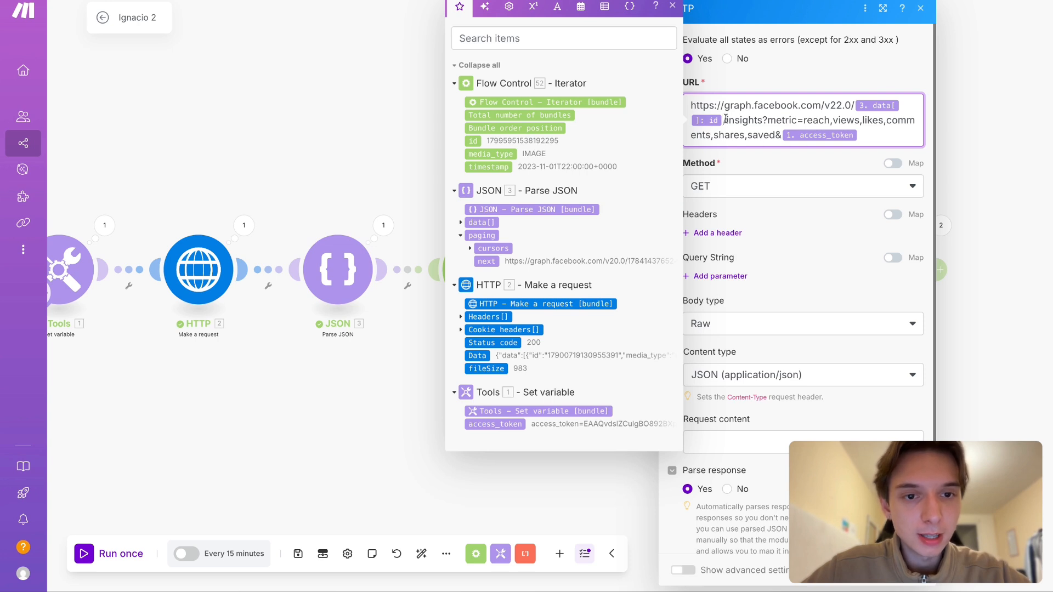
{"action": "key", "text": "BackSpace"}
{"action": "key", "text": "BackSpace"}
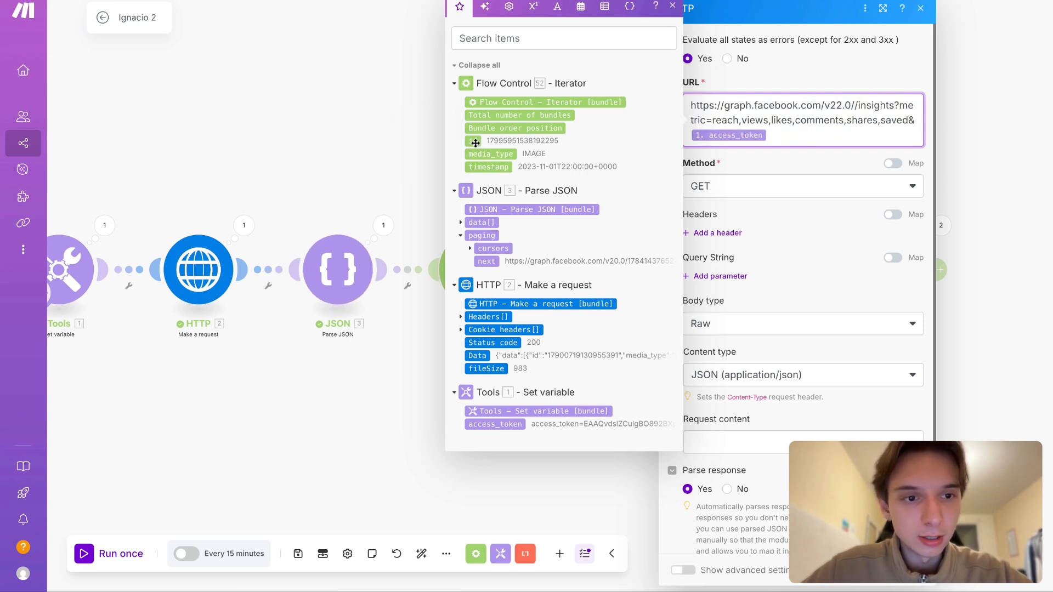
{"action": "left_click_drag", "start_coordinate": [475, 142], "coordinate": [703, 131]}
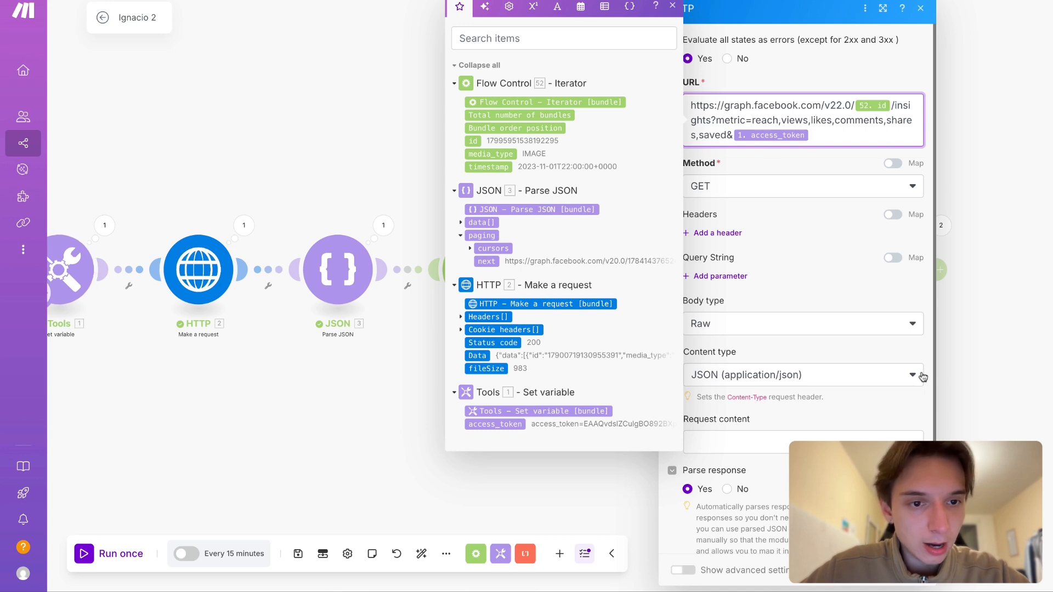
{"action": "key", "text": "Escape"}
- Inspect the data array in Operation 2 of the second Parse JSON module's output and close the details
{"action": "left_click_drag", "start_coordinate": [853, 325], "coordinate": [711, 325]}
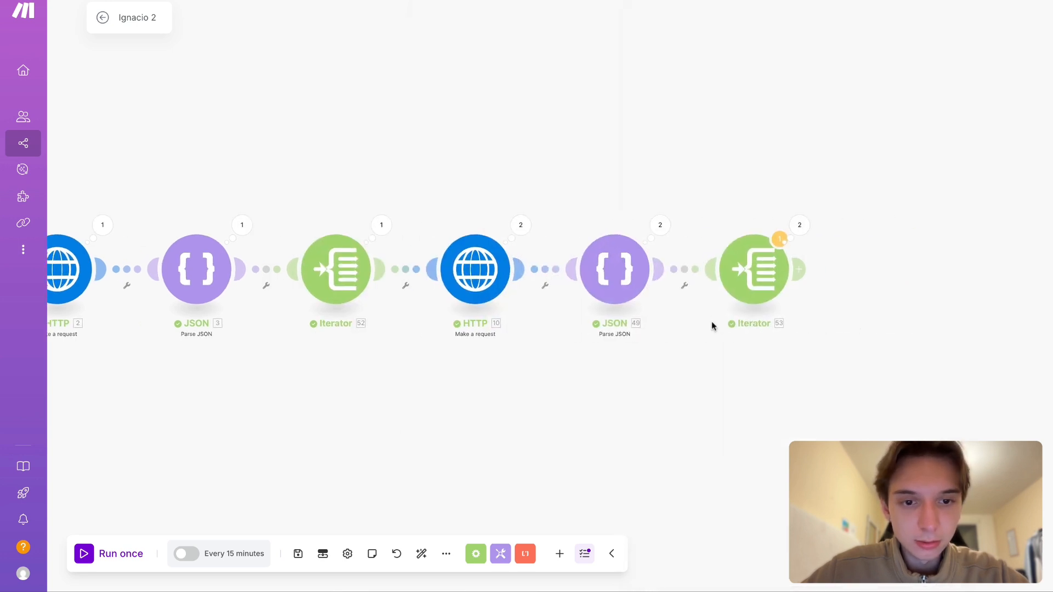
{"action": "scroll", "coordinate": [695, 229], "scroll_direction": "right", "scroll_amount": 2}
{"action": "left_click", "coordinate": [598, 222]}
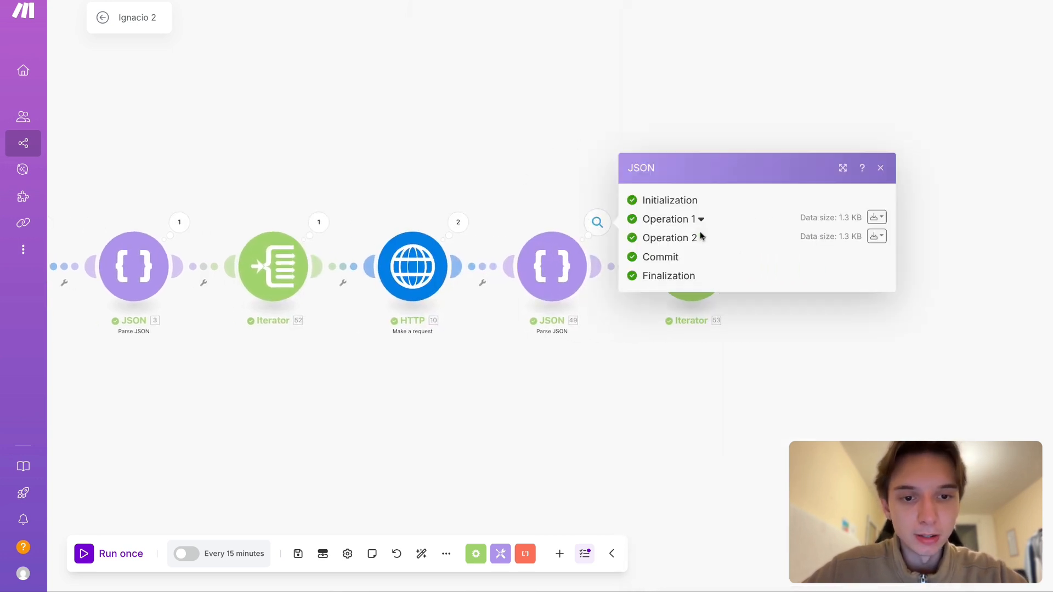
{"action": "left_click", "coordinate": [677, 237]}
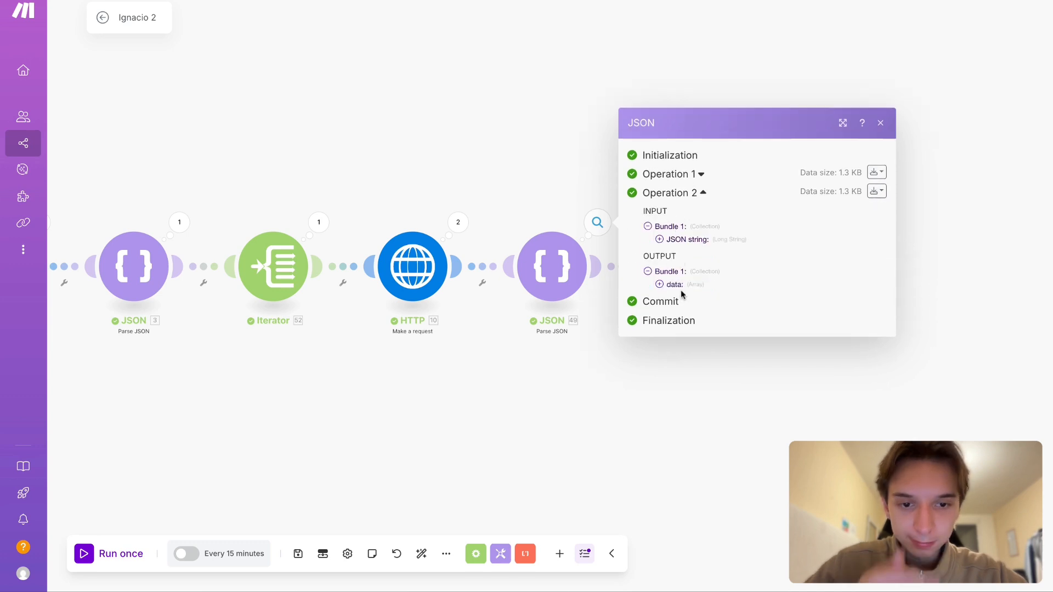
{"action": "left_click", "coordinate": [680, 289]}
{"action": "left_click", "coordinate": [528, 136]}
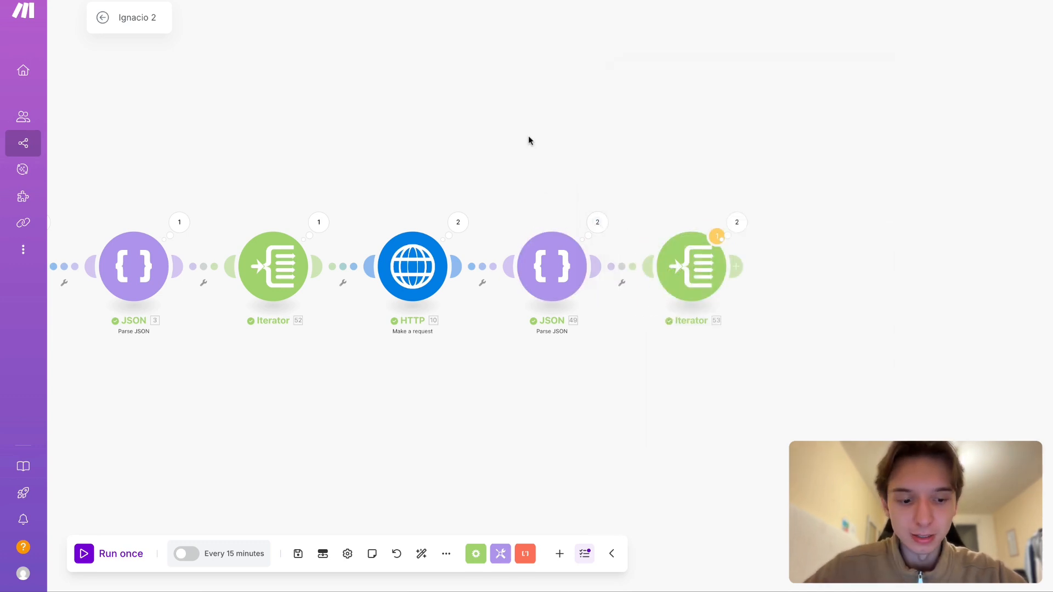
- Run the scenario once with the iterator-based URL and expand both operations in the second Parse JSON module's output
{"action": "scroll", "coordinate": [528, 136], "scroll_direction": "left", "scroll_amount": 1}
{"action": "scroll", "coordinate": [528, 136], "scroll_direction": "left", "scroll_amount": 3}
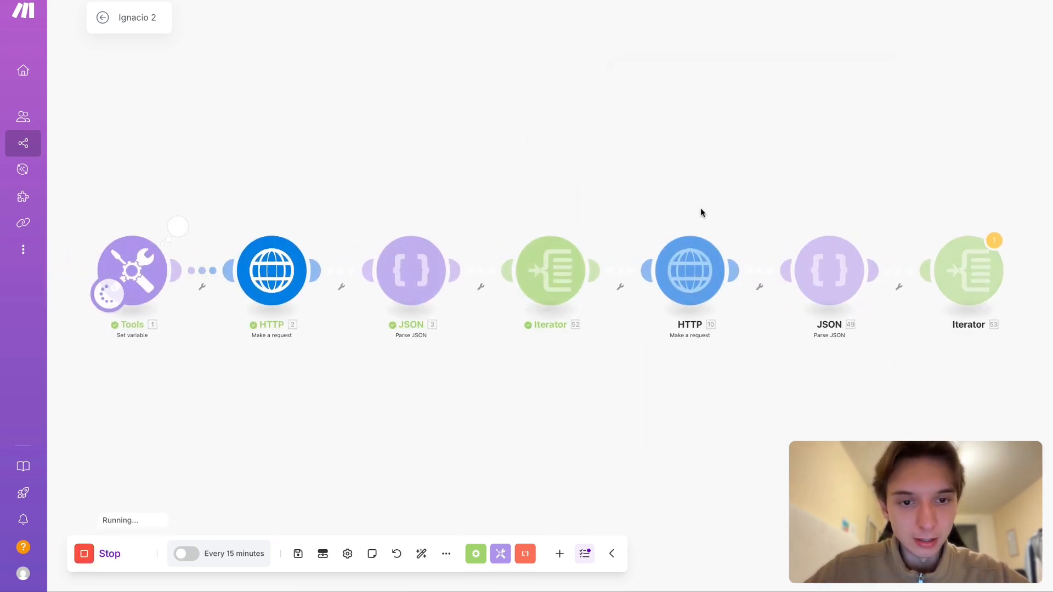
{"action": "scroll", "coordinate": [701, 212], "scroll_direction": "right", "scroll_amount": 4}
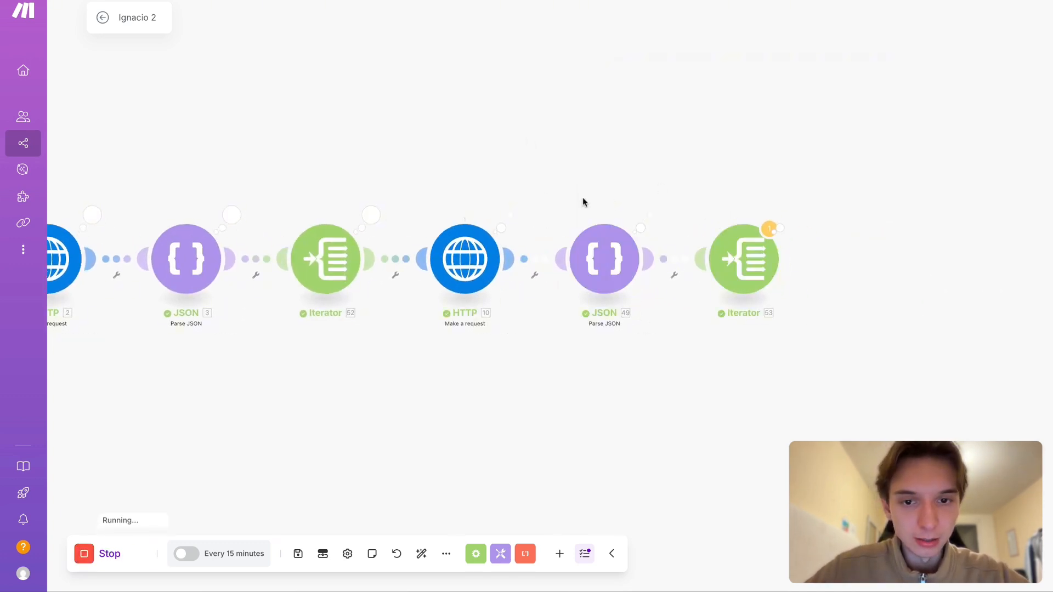
{"action": "left_click", "coordinate": [650, 215]}
{"action": "left_click", "coordinate": [740, 231]}
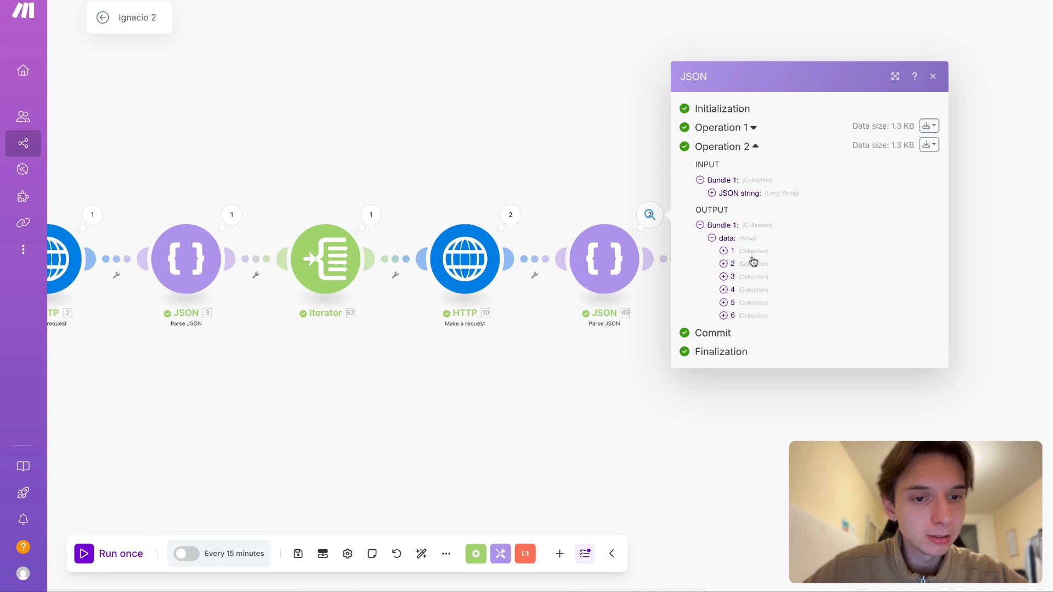
{"action": "left_click", "coordinate": [740, 129]}
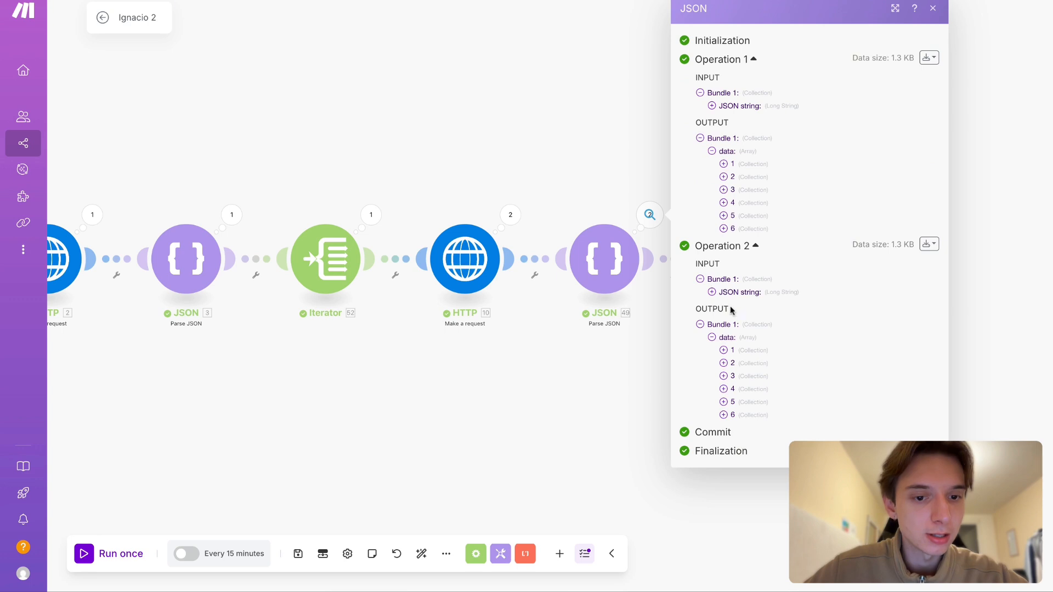
- Inspect the views metric's nested value in Operation 2's second data collection, then collapse the collection
{"action": "left_click", "coordinate": [724, 338]}
{"action": "left_click", "coordinate": [745, 357]}
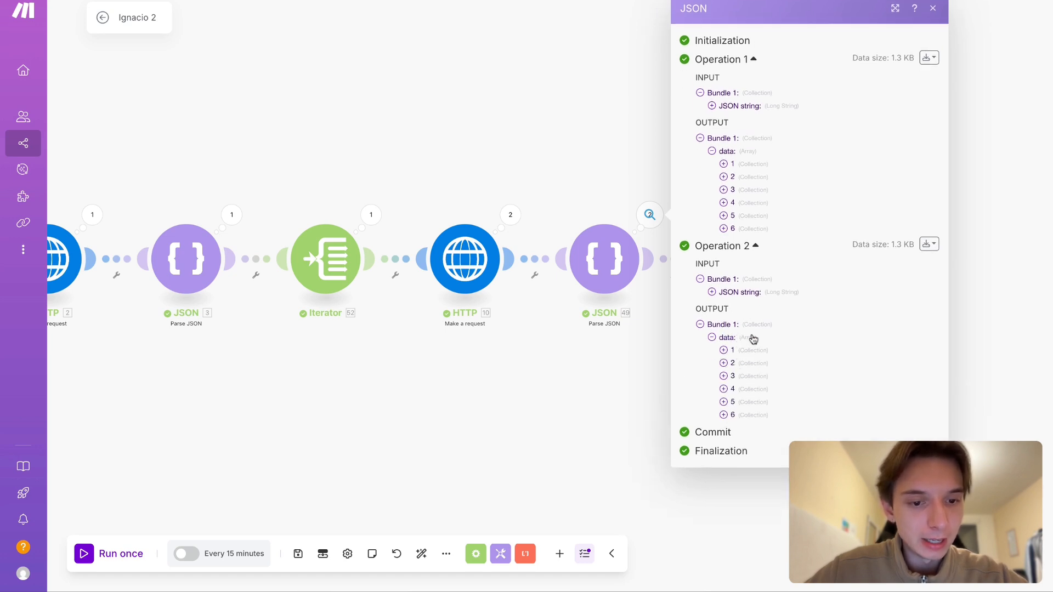
{"action": "left_click", "coordinate": [760, 363]}
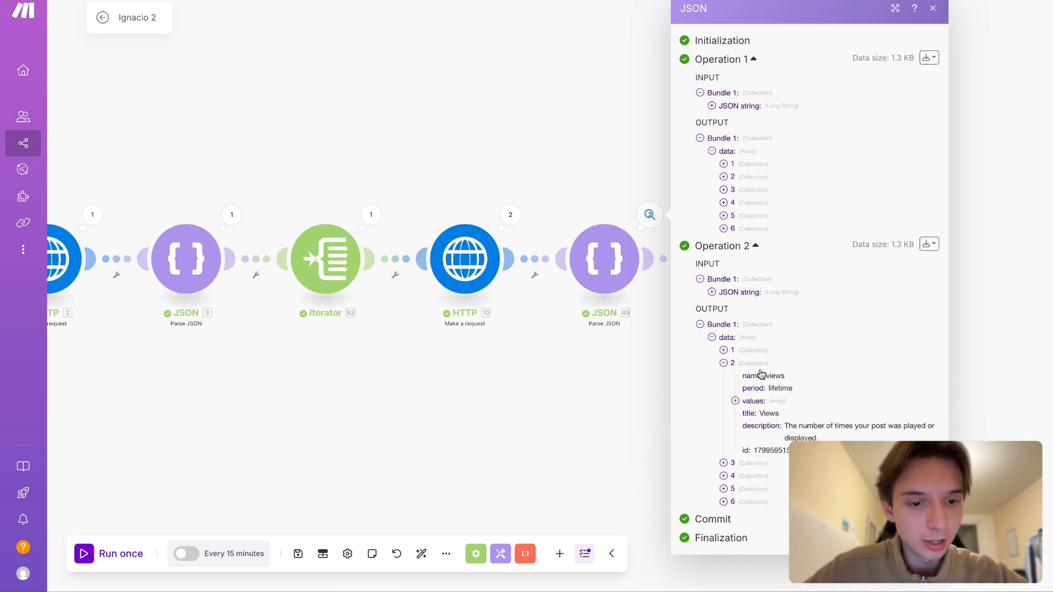
{"action": "left_click", "coordinate": [767, 404]}
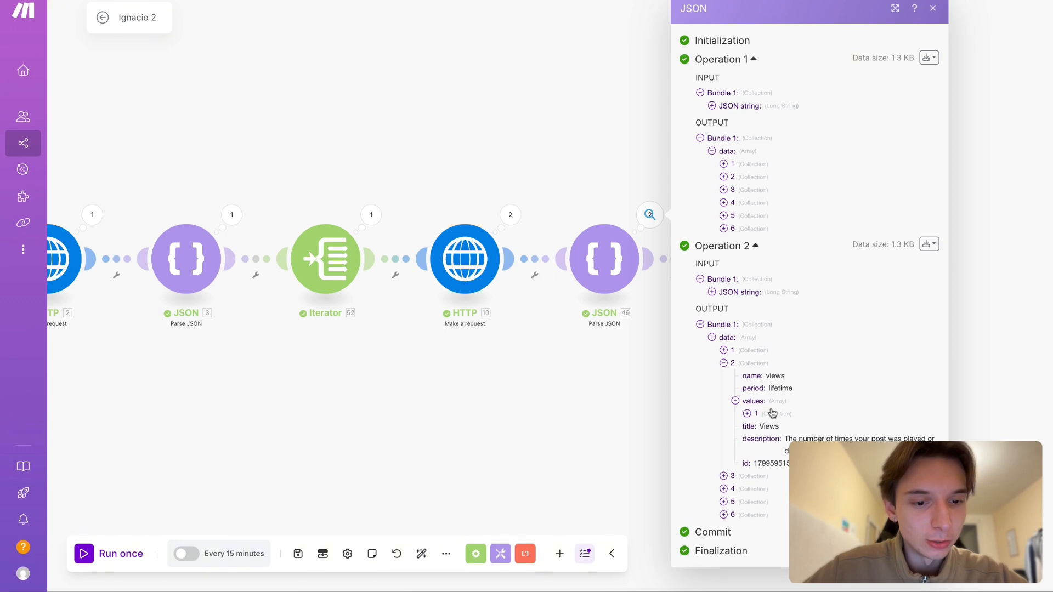
{"action": "left_click", "coordinate": [770, 414]}
{"action": "mouse_move", "coordinate": [764, 377]}
{"action": "left_mouse_down"}
{"action": "mouse_move", "coordinate": [759, 411]}
{"action": "mouse_move", "coordinate": [793, 392]}
{"action": "mouse_move", "coordinate": [765, 377]}
{"action": "left_mouse_up"}
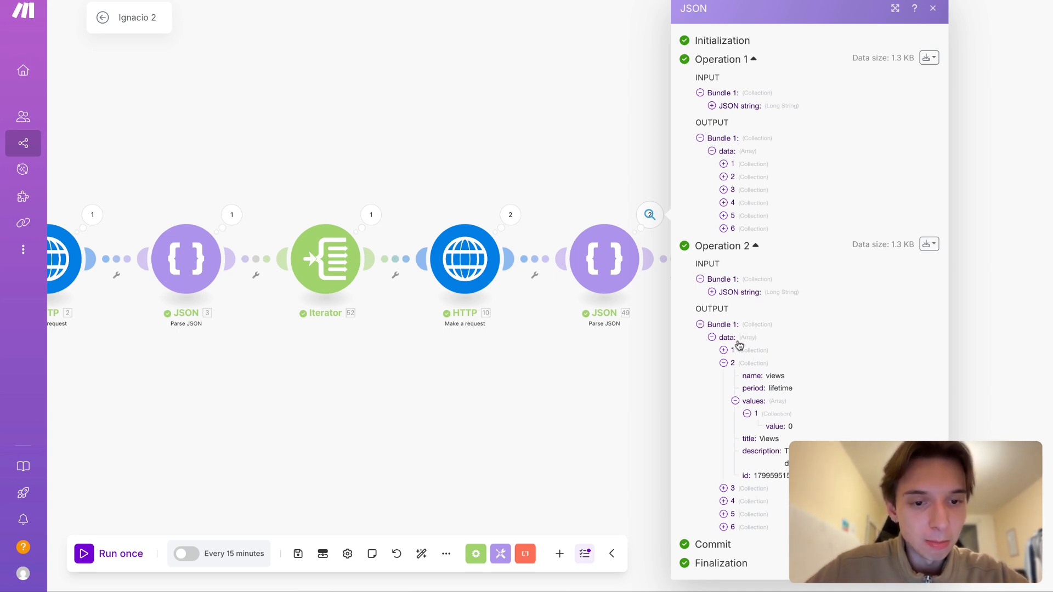
{"action": "left_click", "coordinate": [741, 361]}
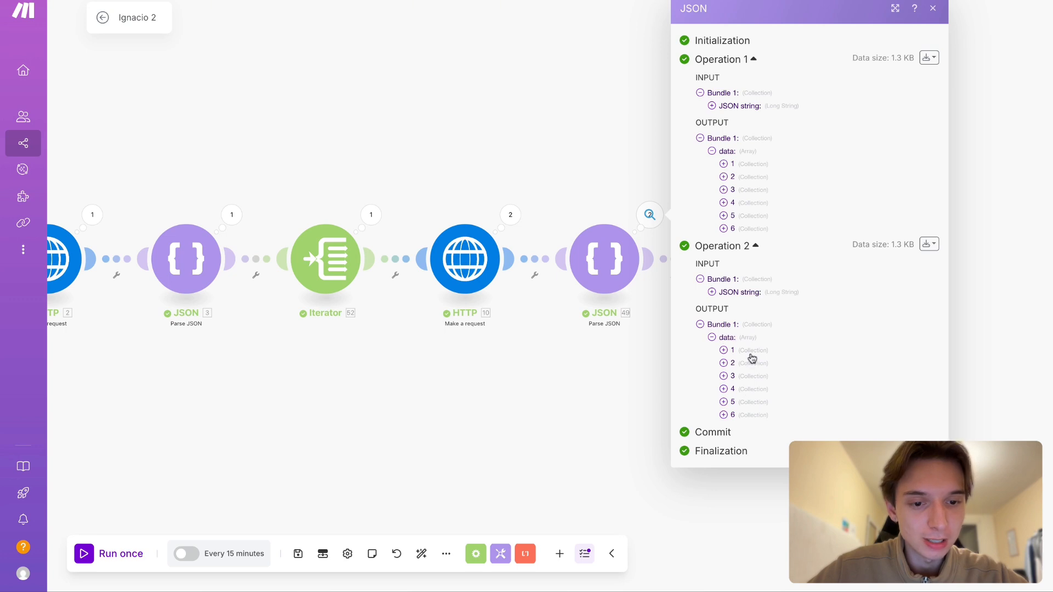
- Expand Operation 2's first data collection, examine the reach metric's name and period, and expand its values array
{"action": "left_click", "coordinate": [750, 352]}
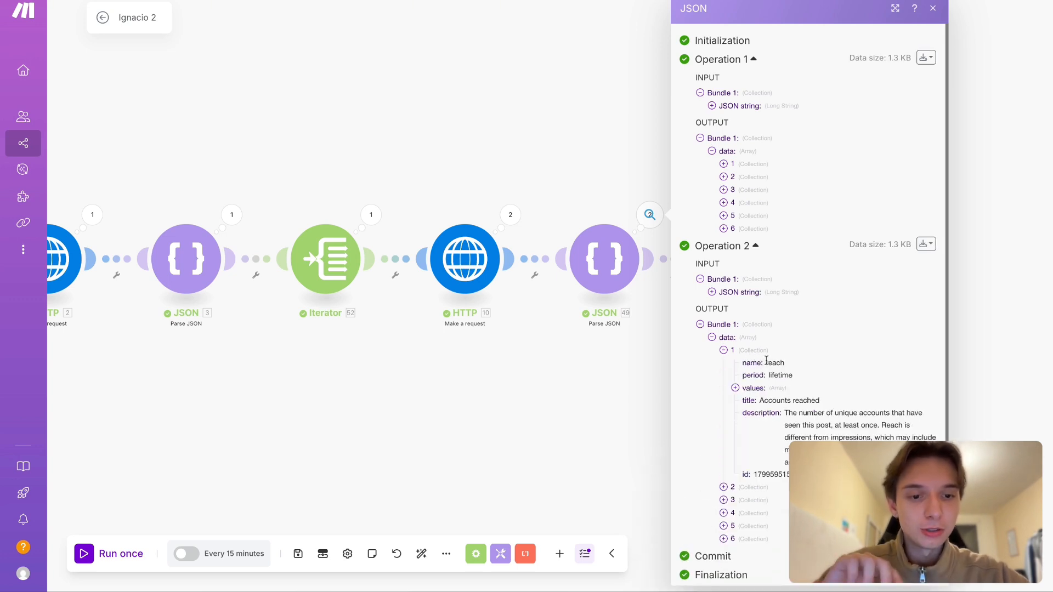
{"action": "scroll", "coordinate": [766, 360], "scroll_direction": "down", "scroll_amount": 1}
{"action": "left_click_drag", "start_coordinate": [743, 358], "coordinate": [769, 360]}
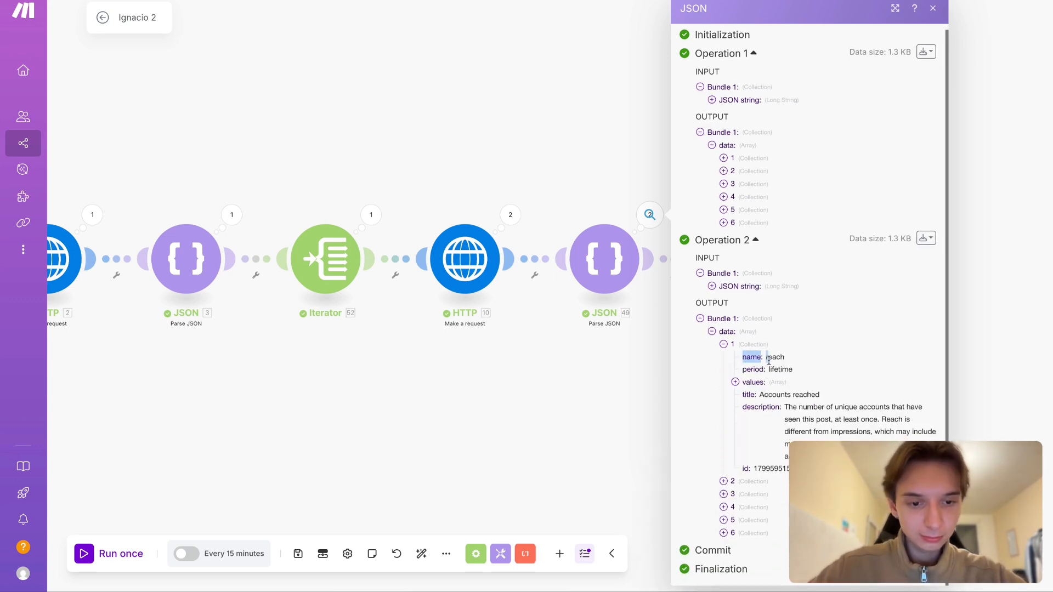
{"action": "left_click", "coordinate": [769, 360]}
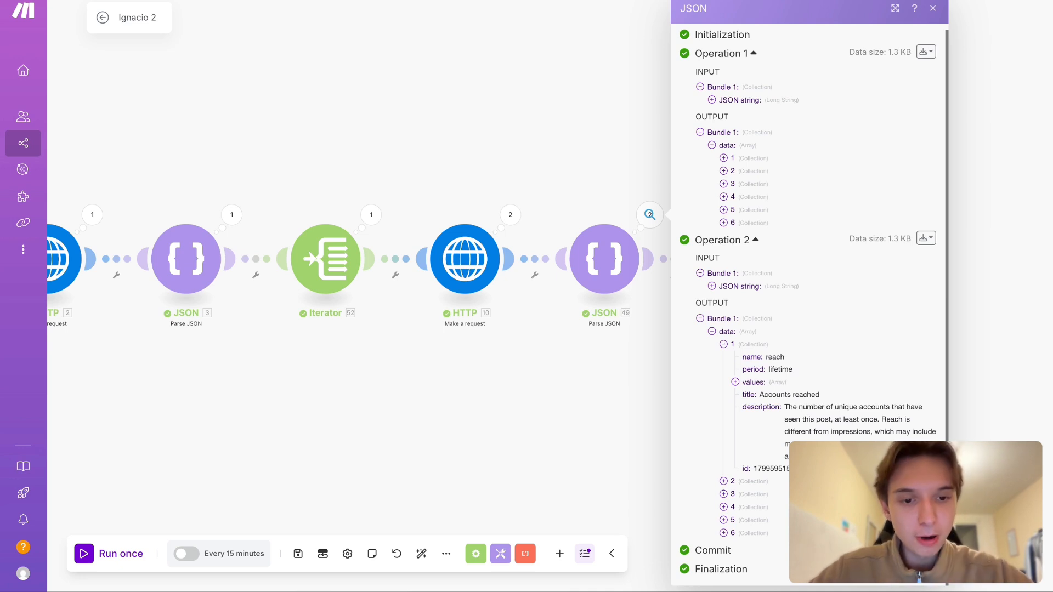
{"action": "double_click", "coordinate": [749, 359]}
{"action": "left_click", "coordinate": [766, 358]}
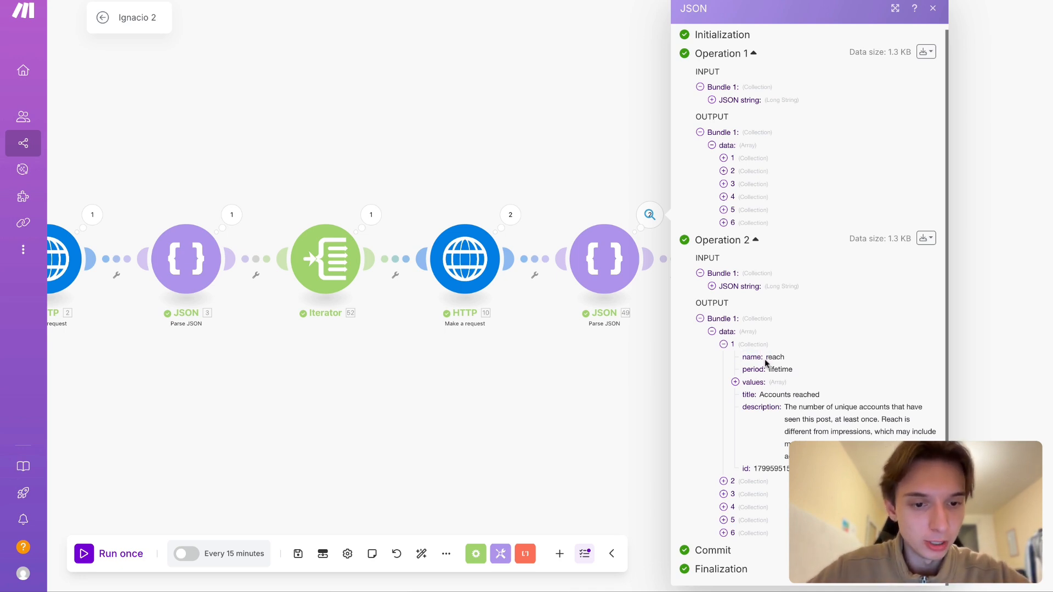
{"action": "double_click", "coordinate": [758, 367]}
{"action": "left_click", "coordinate": [787, 367]}
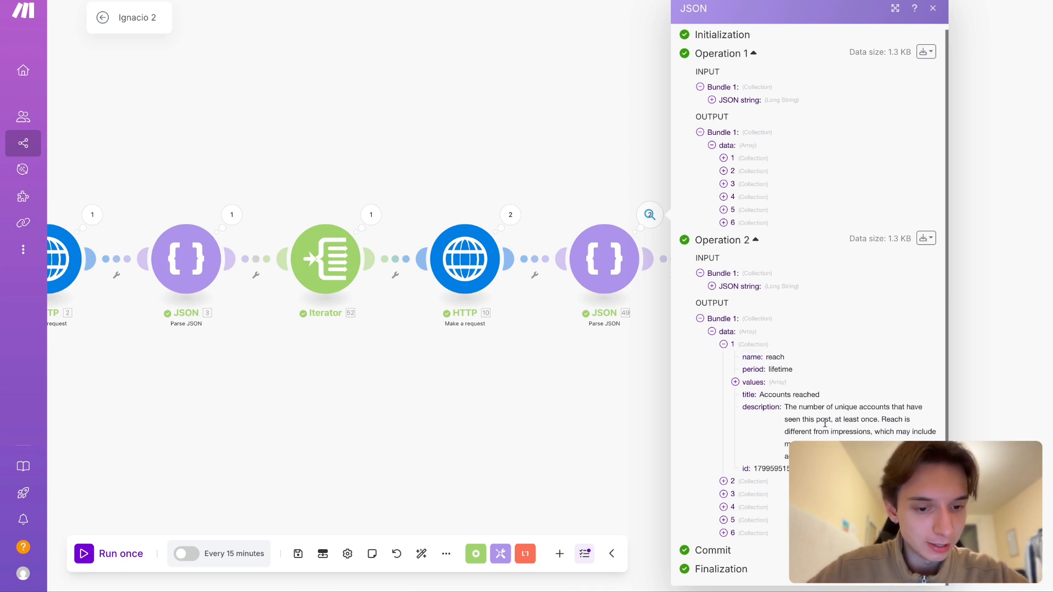
{"action": "left_click", "coordinate": [748, 384]}
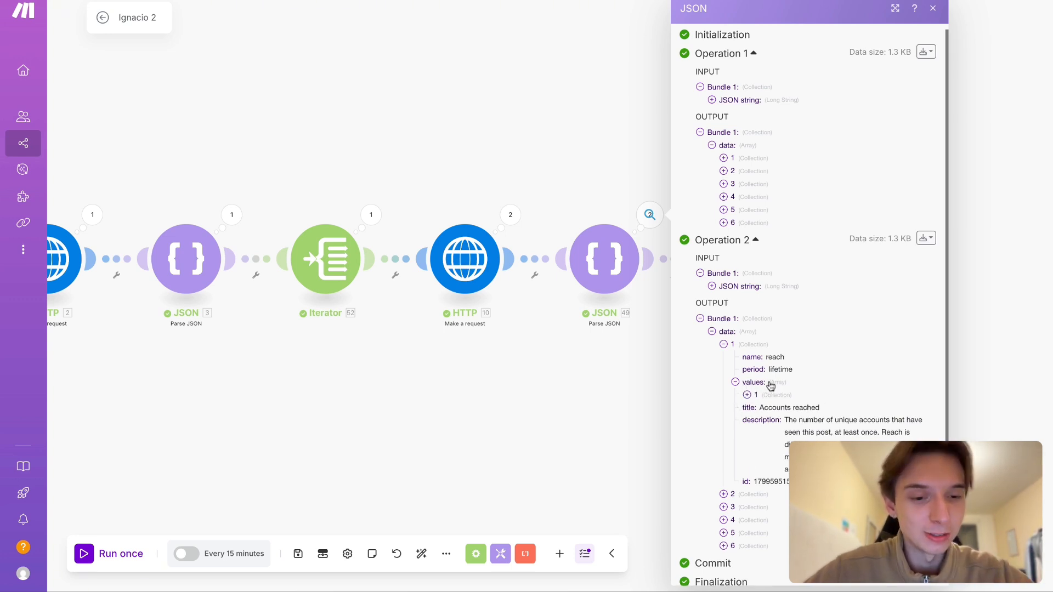
- Expand the reach metric's first values collection in Operation 2, highlight its value, and close the Parse JSON details
{"action": "left_click", "coordinate": [760, 402]}
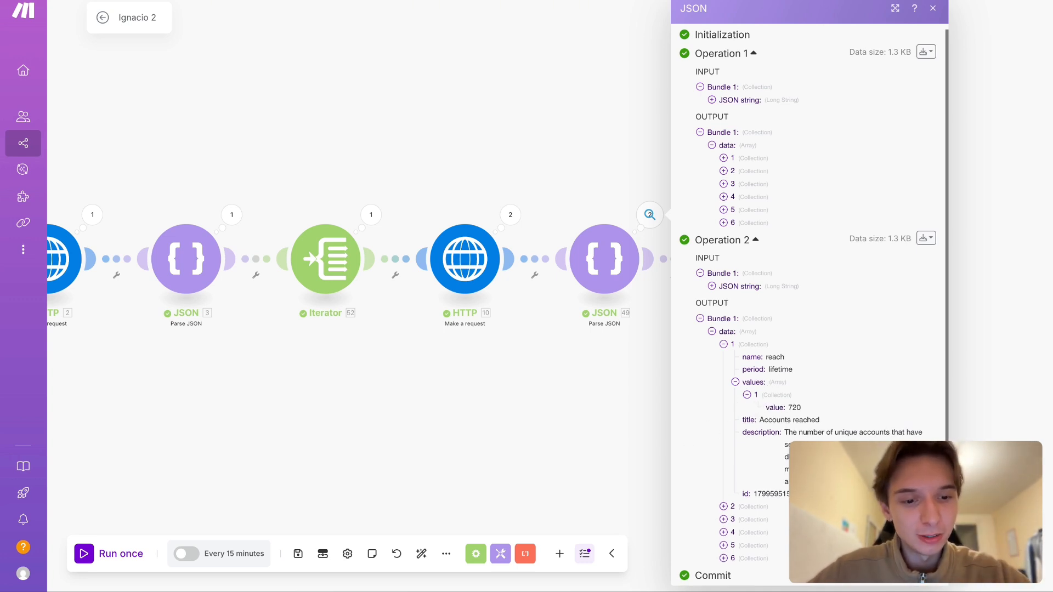
{"action": "triple_click", "coordinate": [766, 407]}
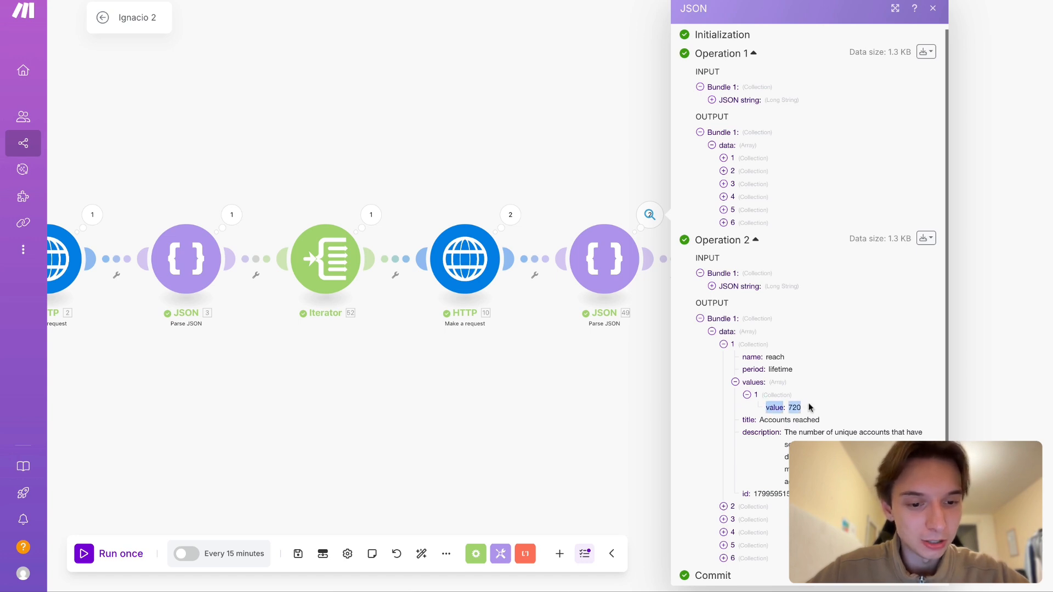
{"action": "left_click", "coordinate": [547, 426]}
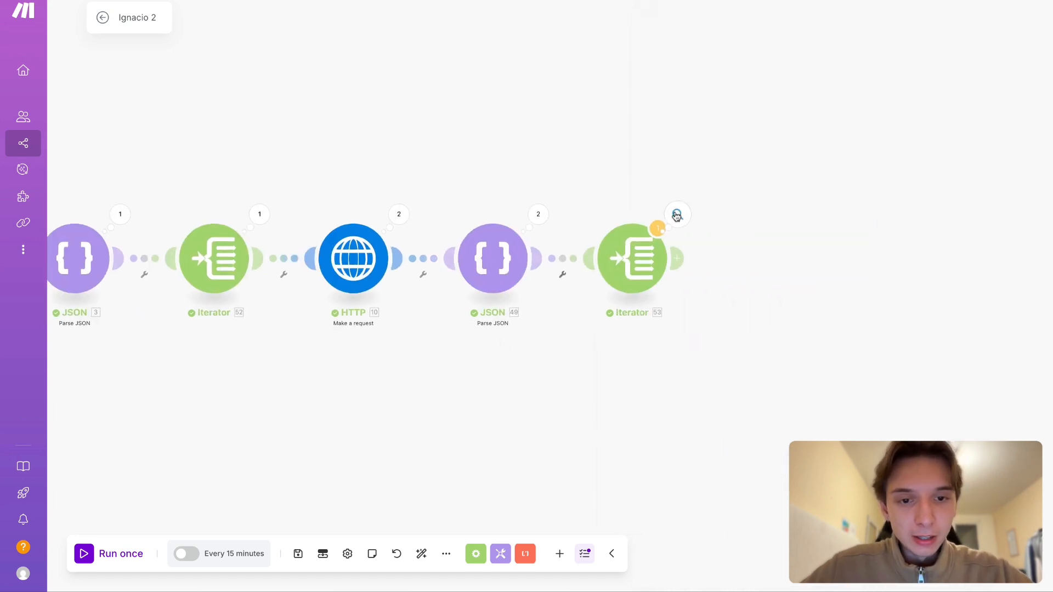
- View Operation 1's output bundles in the last Iterator, then collapse the operation and close the details
{"action": "left_click", "coordinate": [677, 215]}
{"action": "left_click", "coordinate": [777, 215]}
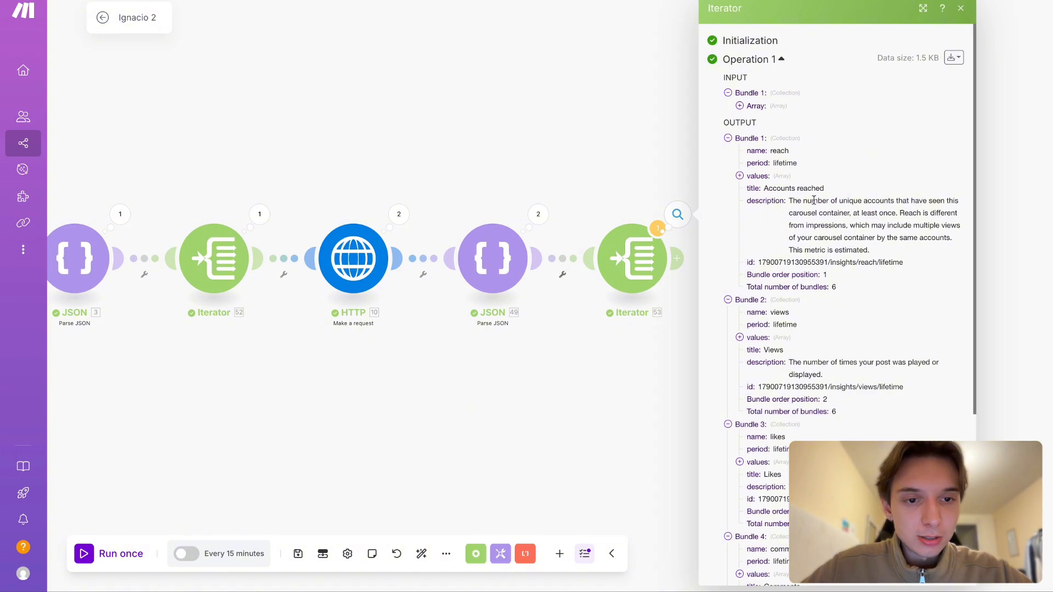
{"action": "left_click", "coordinate": [777, 60]}
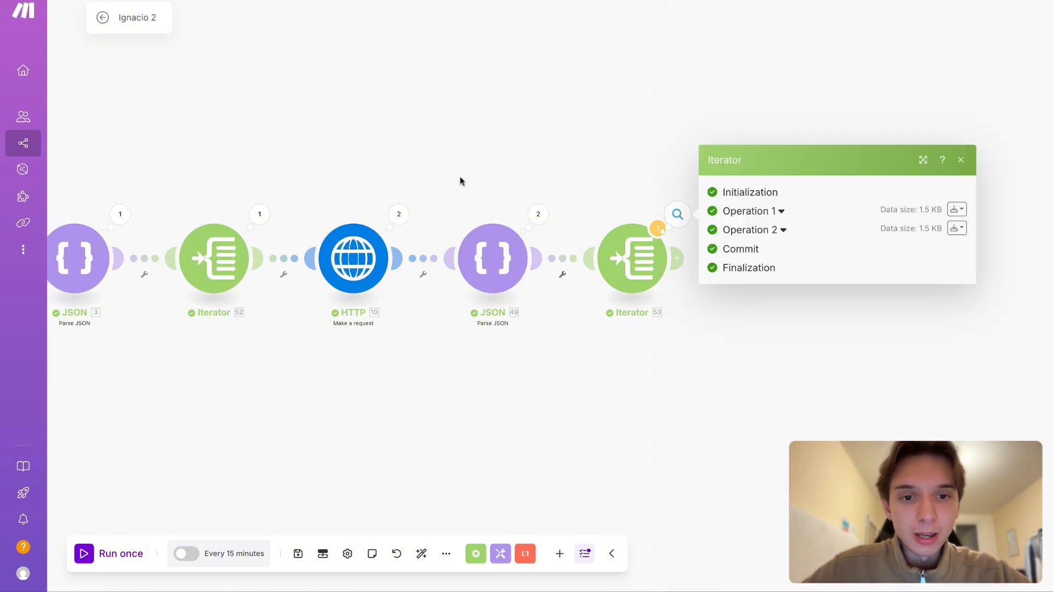
{"action": "left_click", "coordinate": [459, 176]}
{"action": "left_click_drag", "start_coordinate": [368, 395], "coordinate": [717, 390]}
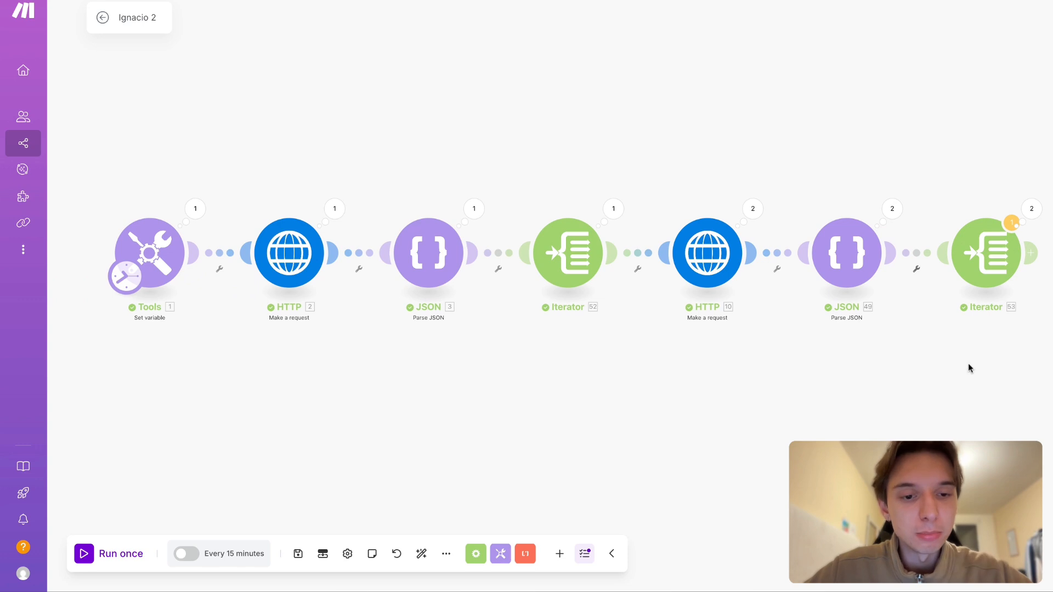
{"action": "scroll", "coordinate": [969, 364], "scroll_direction": "right", "scroll_amount": 5}
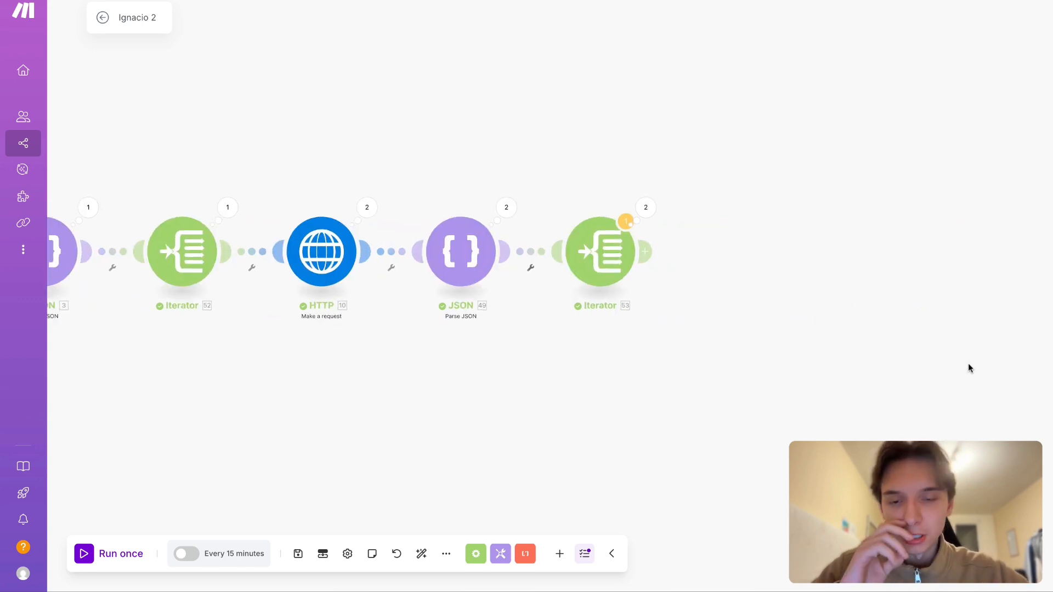
- Reopen the last Iterator's output, expand Operation 1, and collapse its first output bundle
{"action": "left_click", "coordinate": [641, 225]}
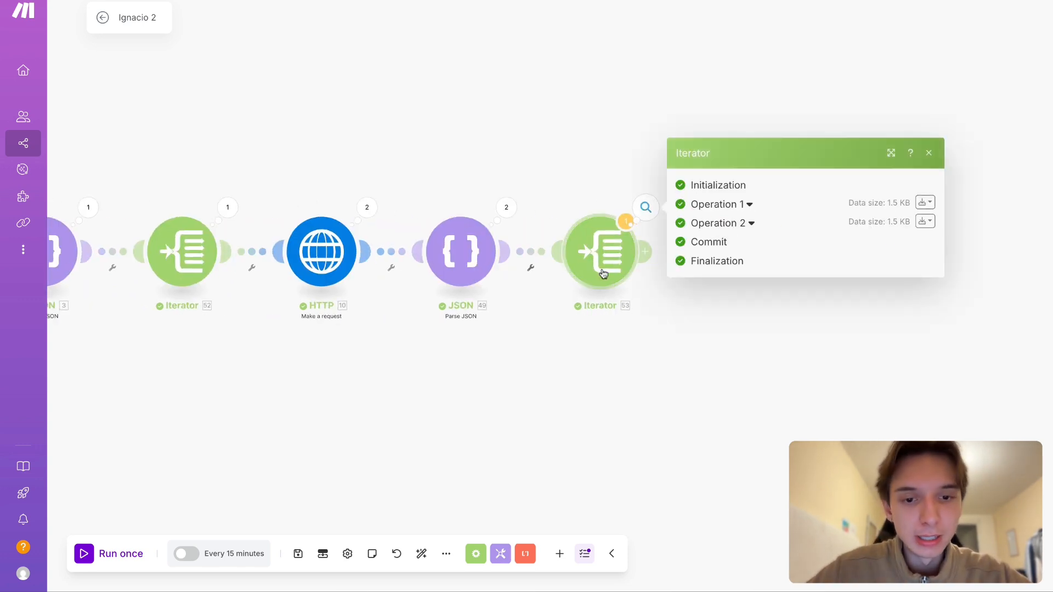
{"action": "scroll", "coordinate": [610, 340], "scroll_direction": "right", "scroll_amount": 2}
{"action": "left_click", "coordinate": [636, 321]}
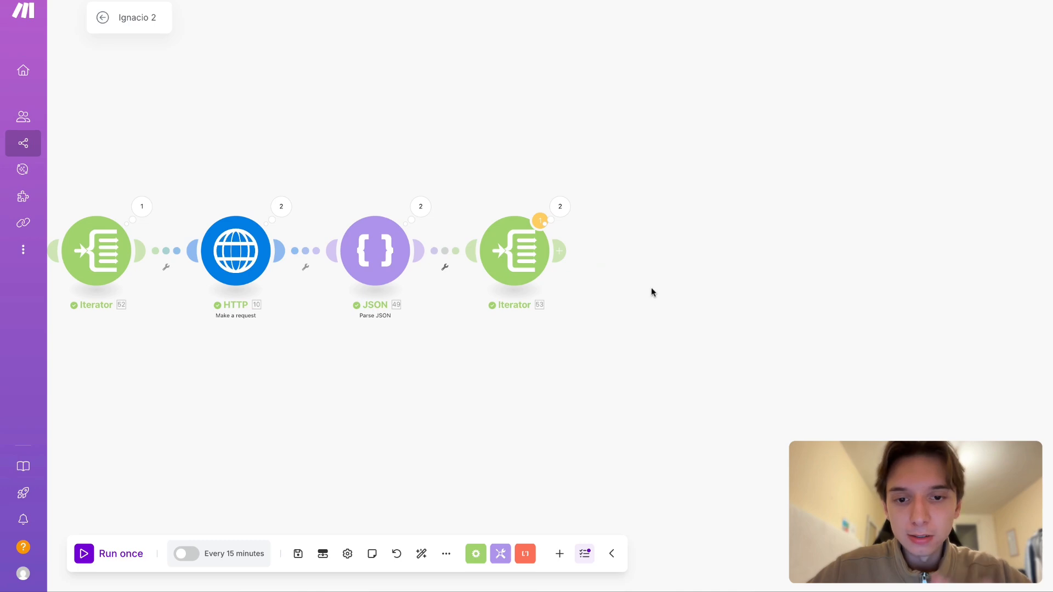
{"action": "left_click", "coordinate": [560, 208]}
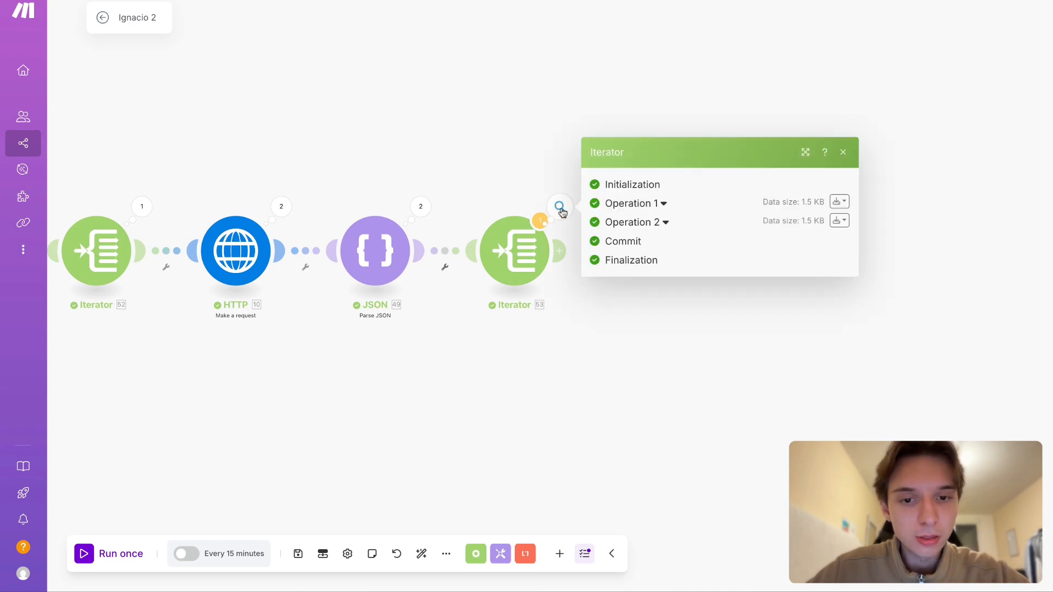
{"action": "left_click", "coordinate": [636, 204]}
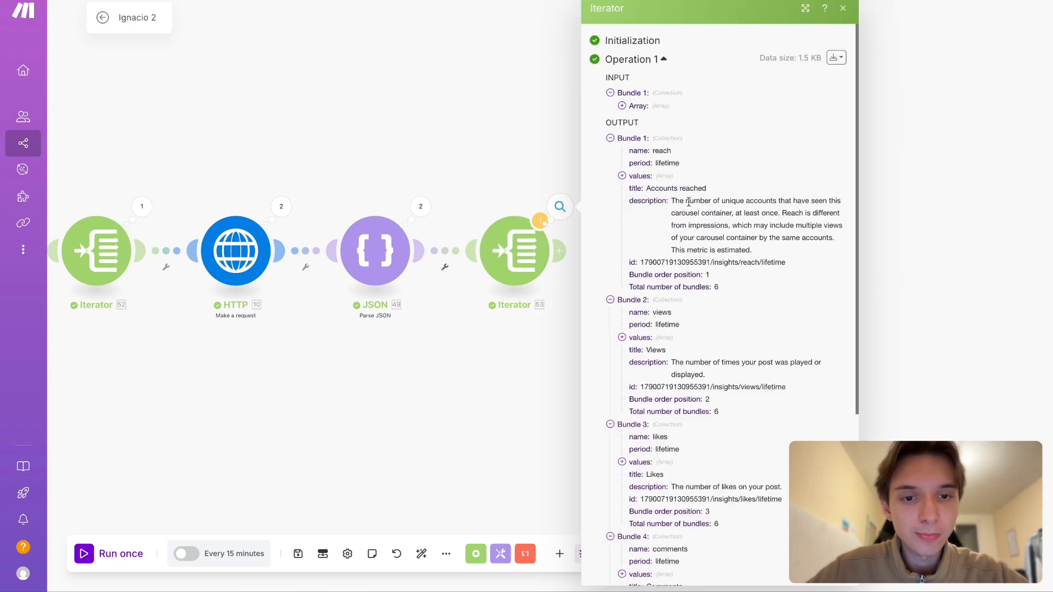
{"action": "left_click", "coordinate": [633, 138]}
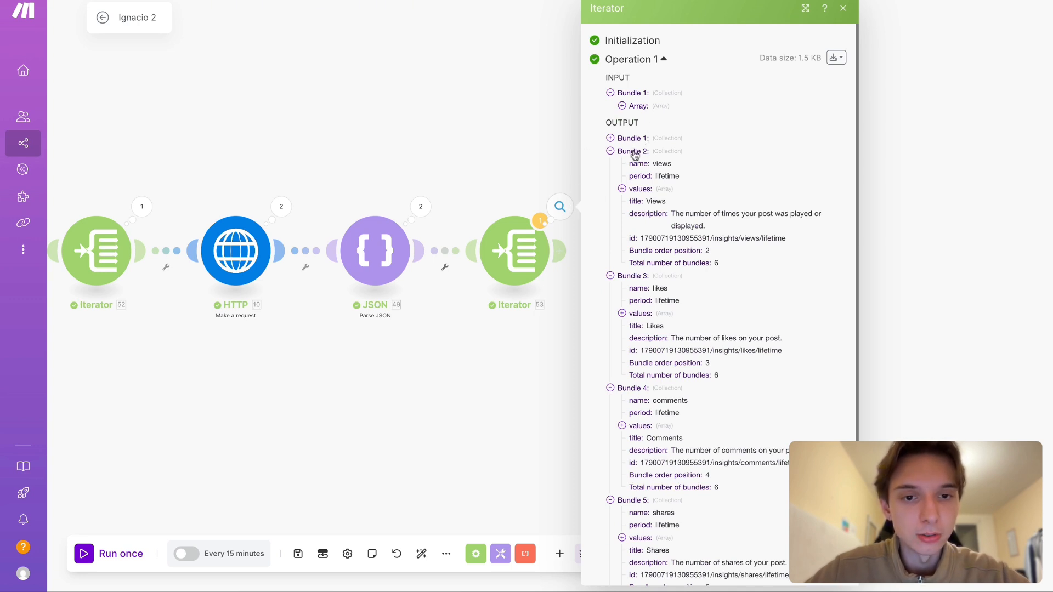
- Examine the data array in Operation 1 of the second Parse JSON module's output, then close the details
{"action": "left_click", "coordinate": [421, 207]}
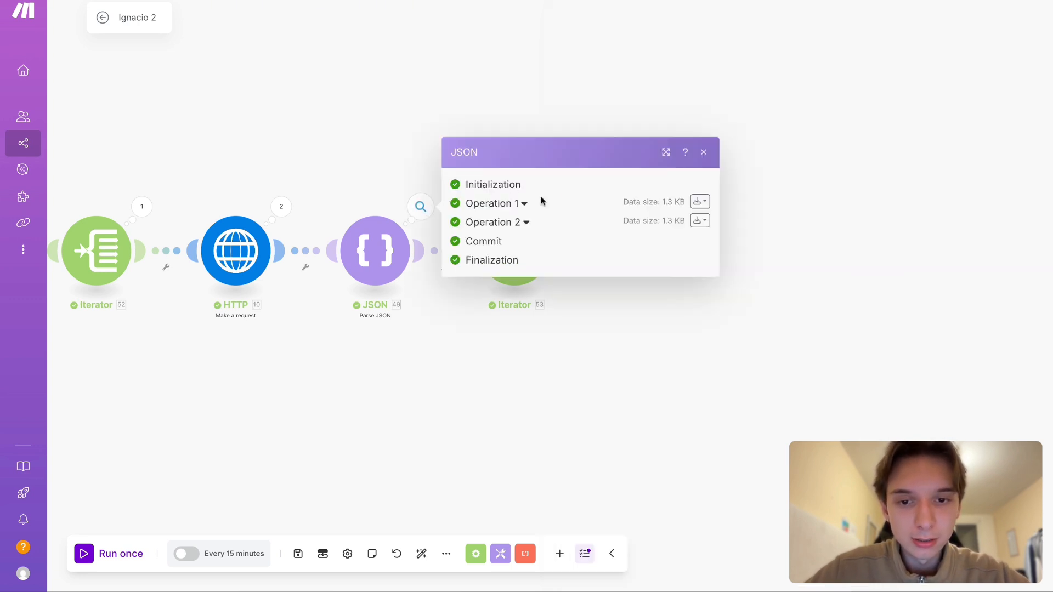
{"action": "left_click", "coordinate": [522, 205]}
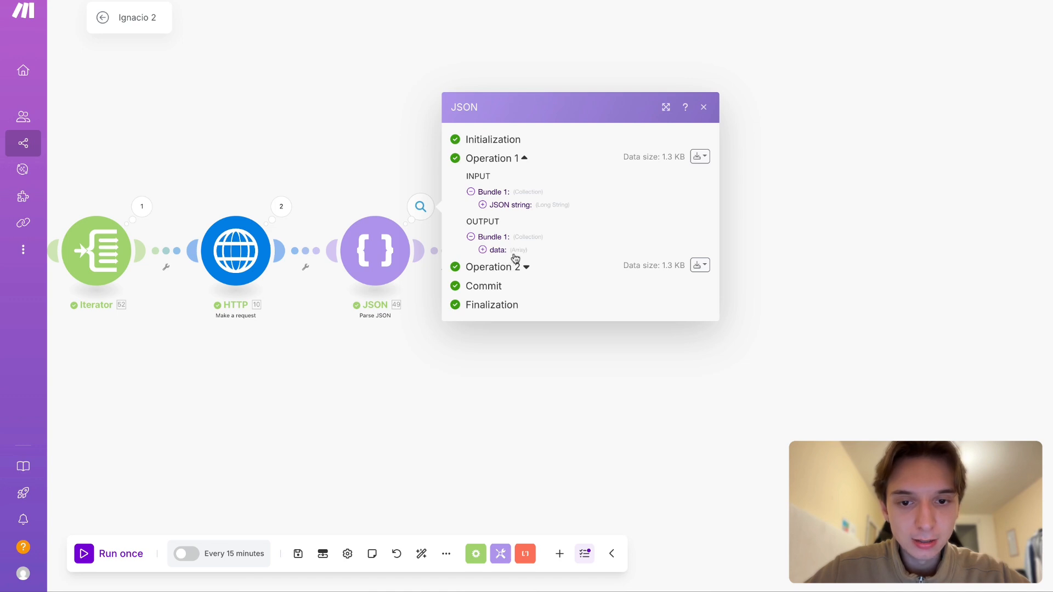
{"action": "left_click", "coordinate": [514, 252]}
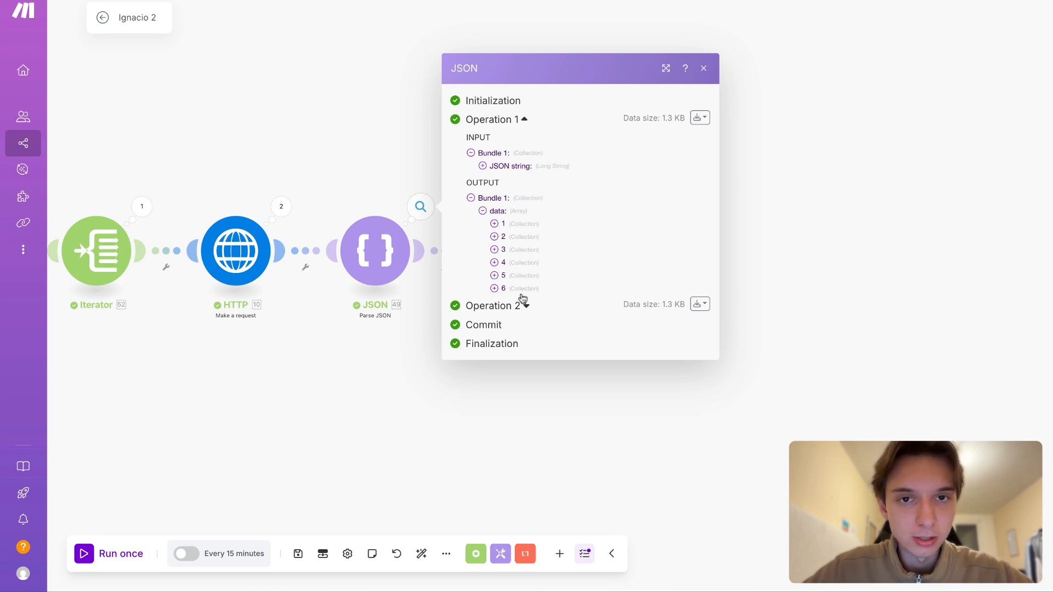
{"action": "left_click", "coordinate": [755, 279]}
- Review the separate metric bundles in Operation 1 of the last Iterator's output, collapsing and re-expanding the reach bundle
{"action": "left_click", "coordinate": [560, 206]}
{"action": "left_click", "coordinate": [638, 206]}
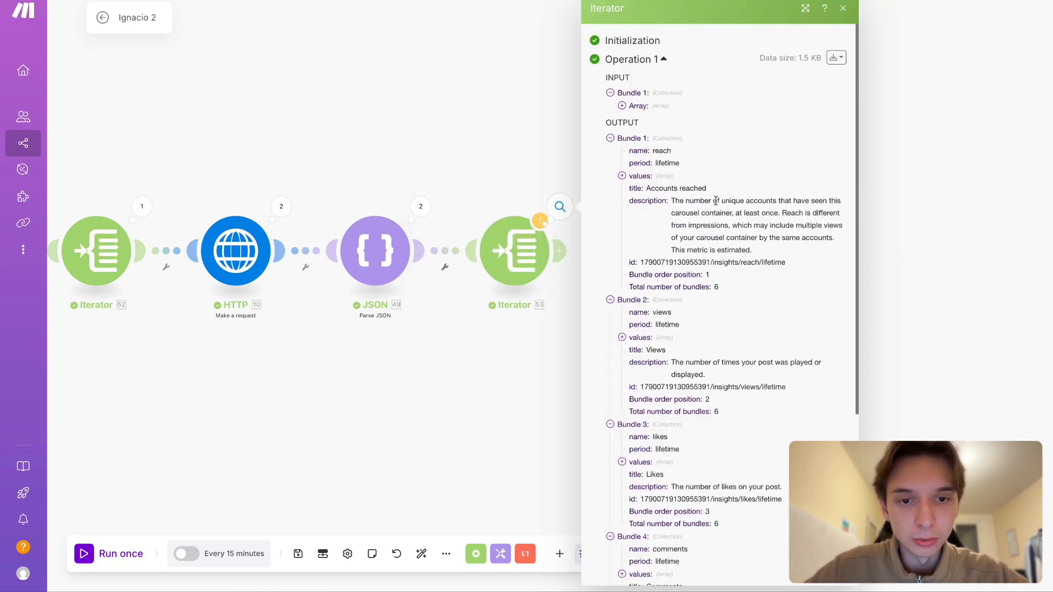
{"action": "scroll", "coordinate": [654, 215], "scroll_direction": "down", "scroll_amount": 3}
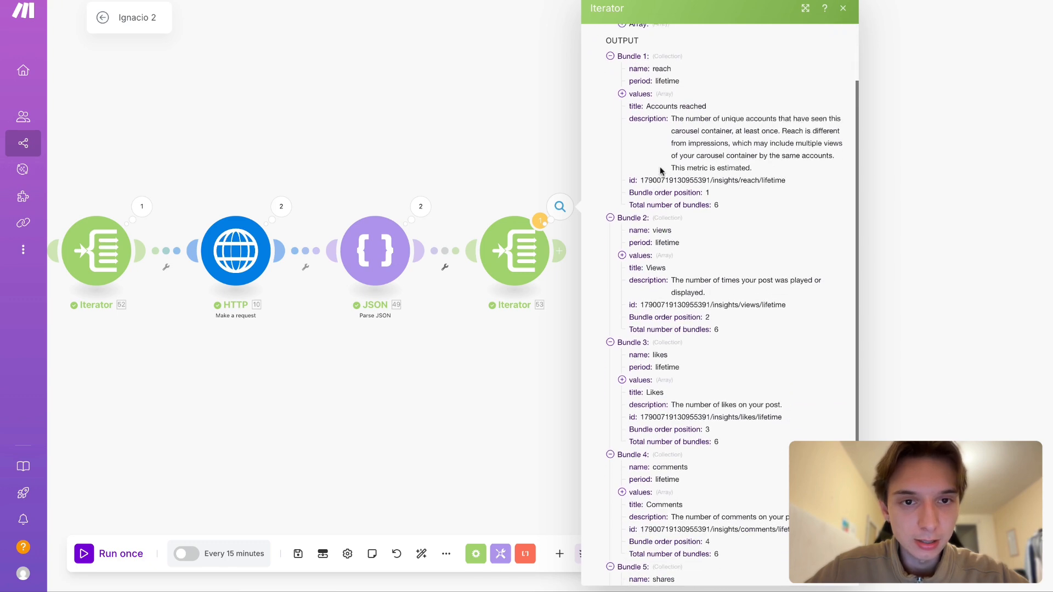
{"action": "scroll", "coordinate": [660, 166], "scroll_direction": "up", "scroll_amount": 2}
{"action": "left_click", "coordinate": [610, 99]}
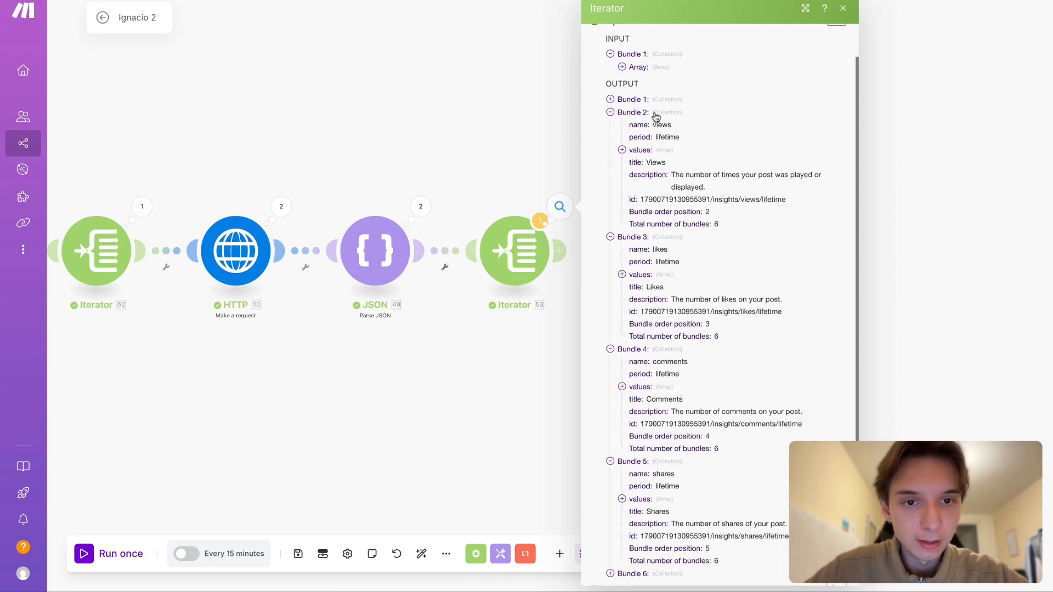
{"action": "left_click", "coordinate": [638, 101]}
{"action": "scroll", "coordinate": [674, 126], "scroll_direction": "down", "scroll_amount": 1}
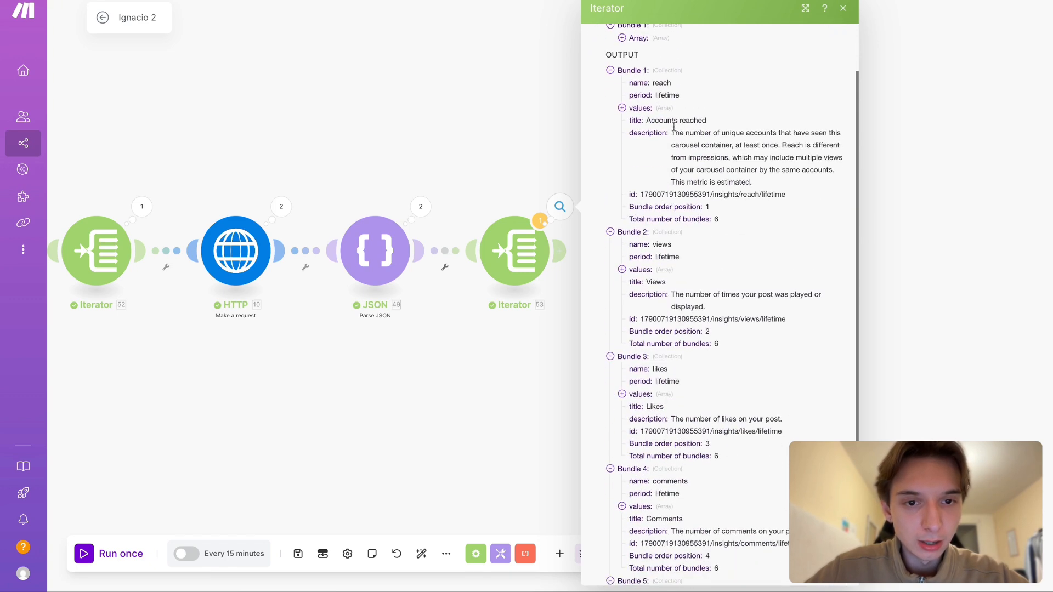
- Inspect the nested value in the reach bundle's values array, then collapse the array and close the Iterator details
{"action": "left_click", "coordinate": [636, 108]}
{"action": "scroll", "coordinate": [656, 117], "scroll_direction": "up", "scroll_amount": 1}
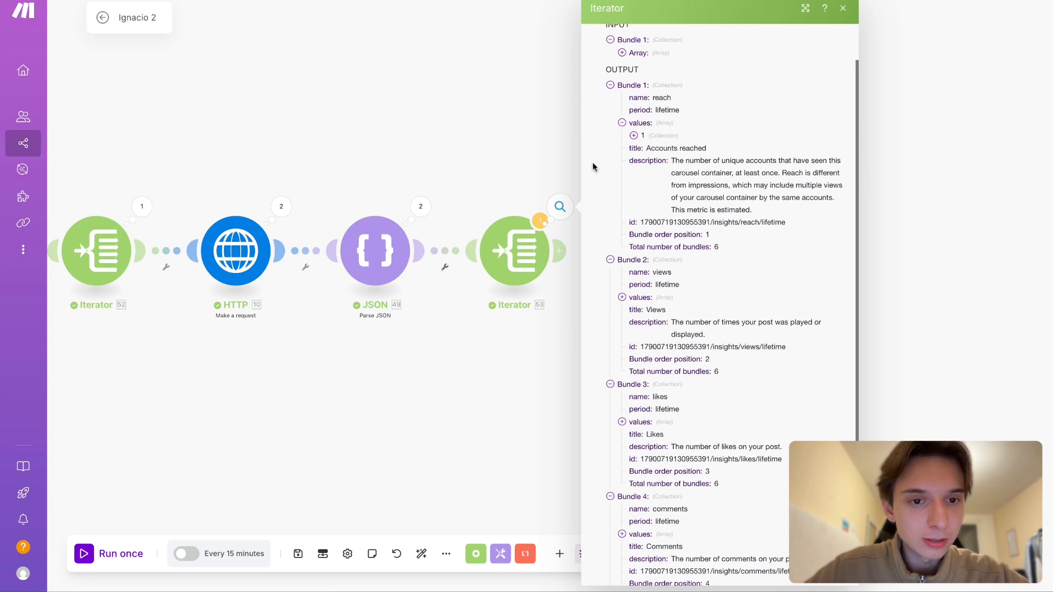
{"action": "left_click", "coordinate": [634, 135]}
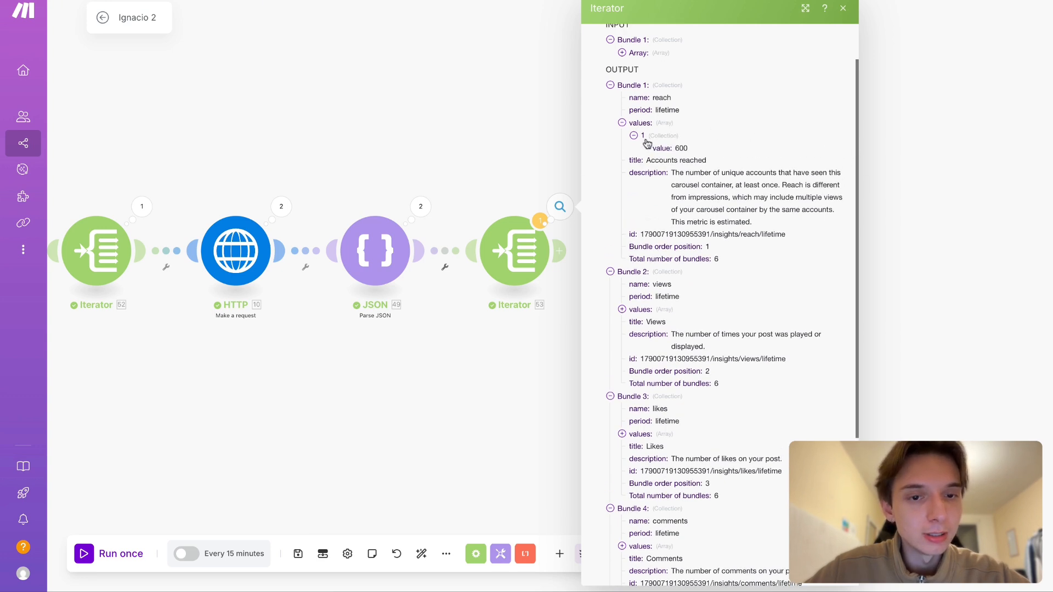
{"action": "left_click", "coordinate": [636, 135]}
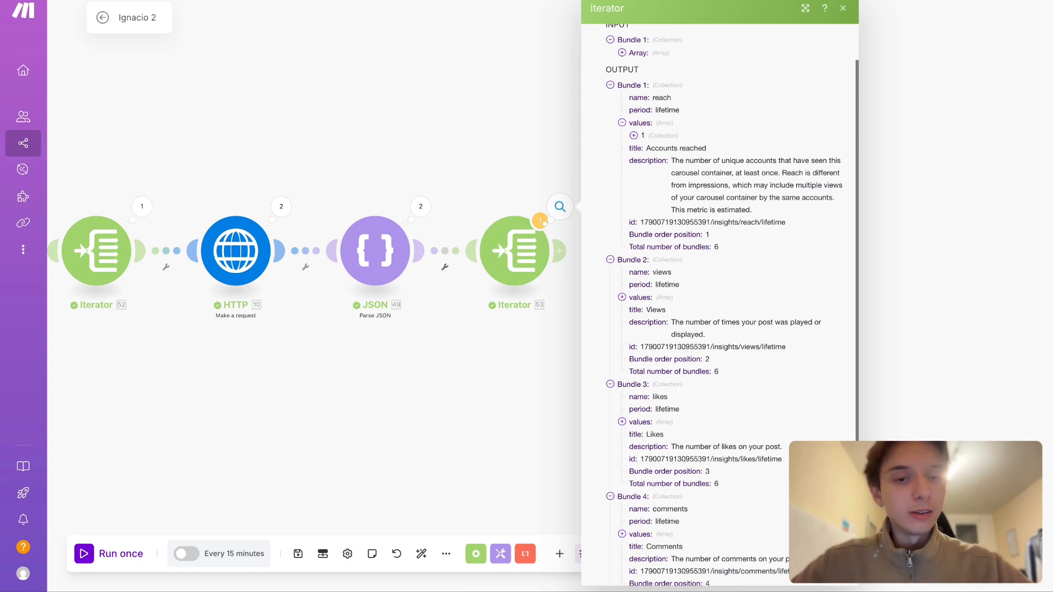
{"action": "left_click", "coordinate": [635, 135]}
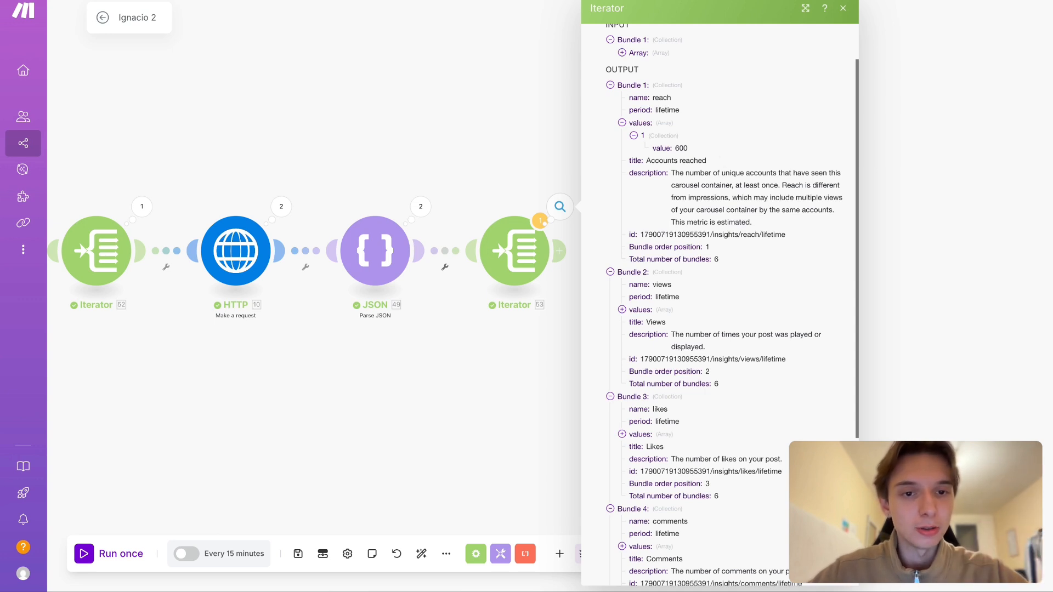
{"action": "left_click", "coordinate": [659, 142]}
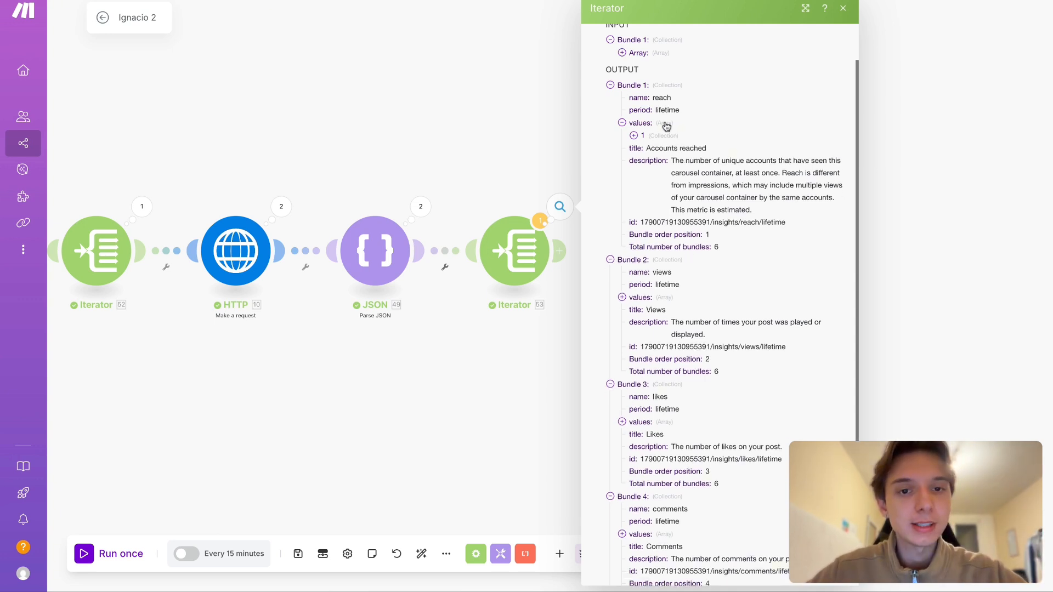
{"action": "left_click", "coordinate": [664, 124]}
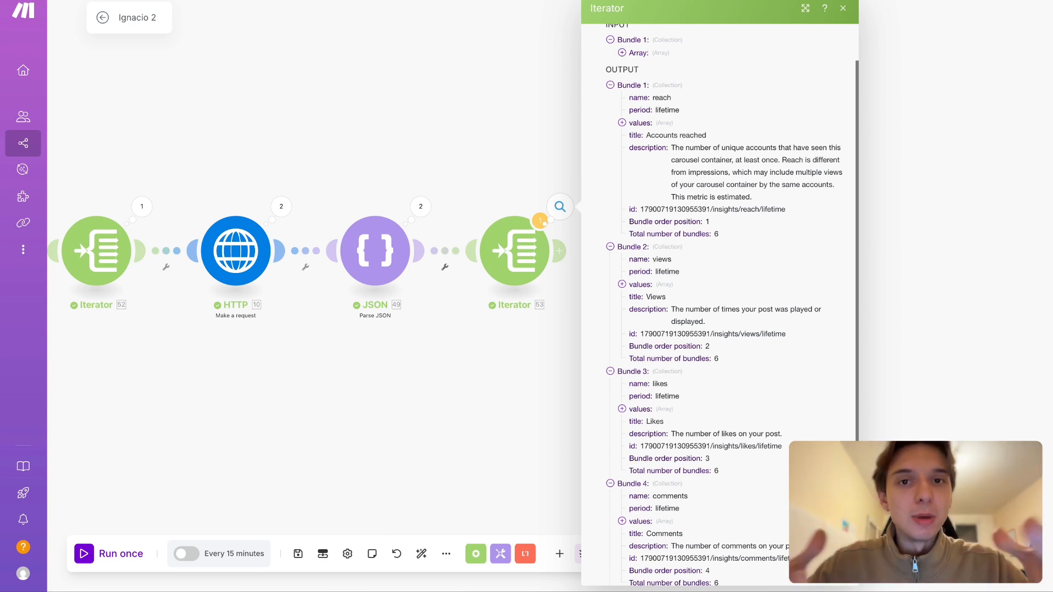
{"action": "left_click", "coordinate": [532, 146]}
- Delete the last Iterator module, which follows the second Parse JSON module
{"action": "scroll", "coordinate": [477, 114], "scroll_direction": "left", "scroll_amount": 3}
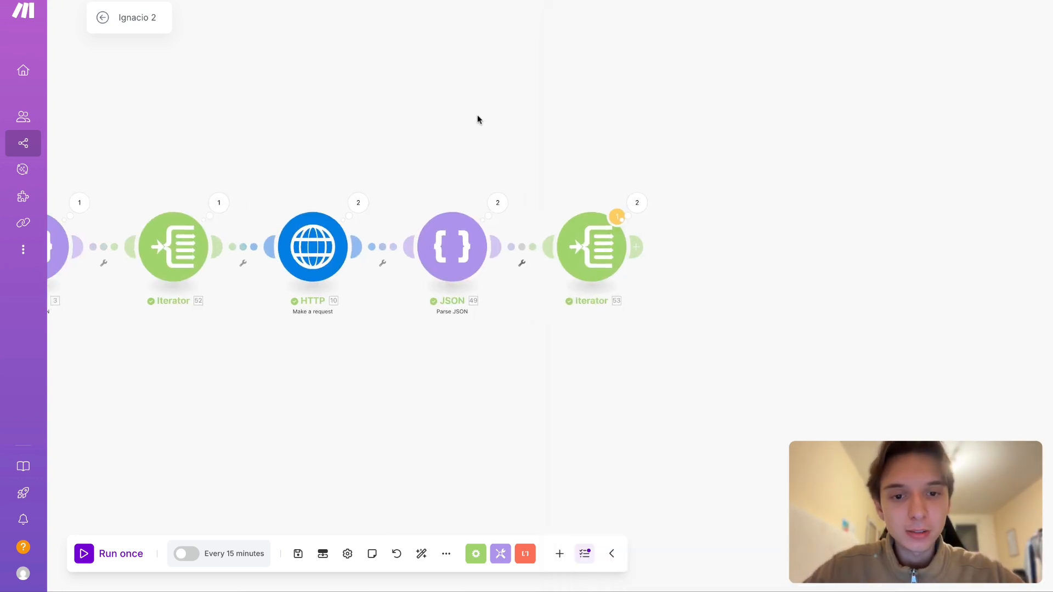
{"action": "scroll", "coordinate": [515, 58], "scroll_direction": "left", "scroll_amount": 5}
{"action": "right_click", "coordinate": [694, 225]}
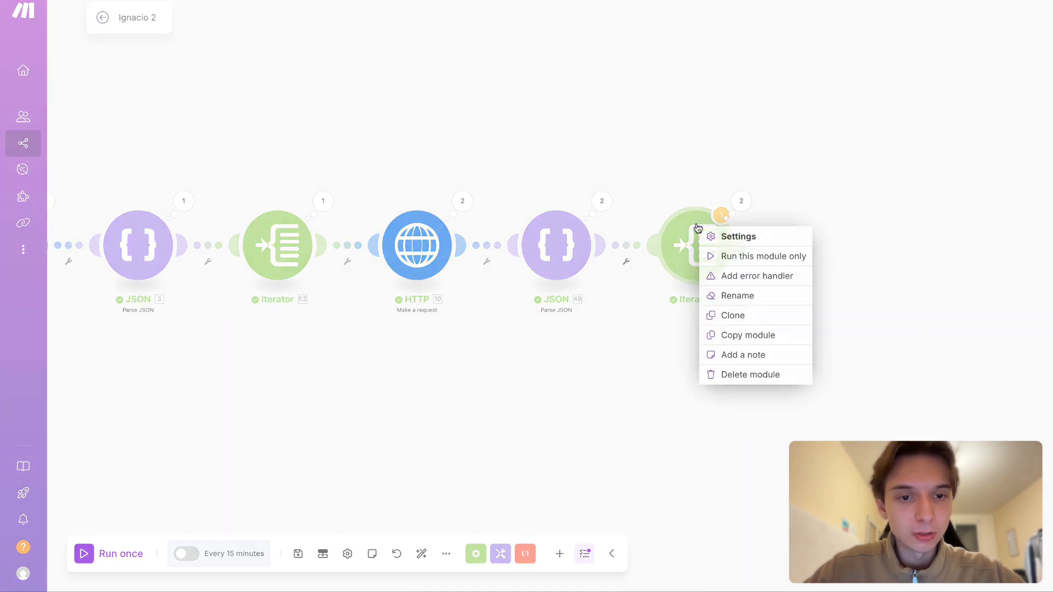
{"action": "left_click", "coordinate": [785, 382]}
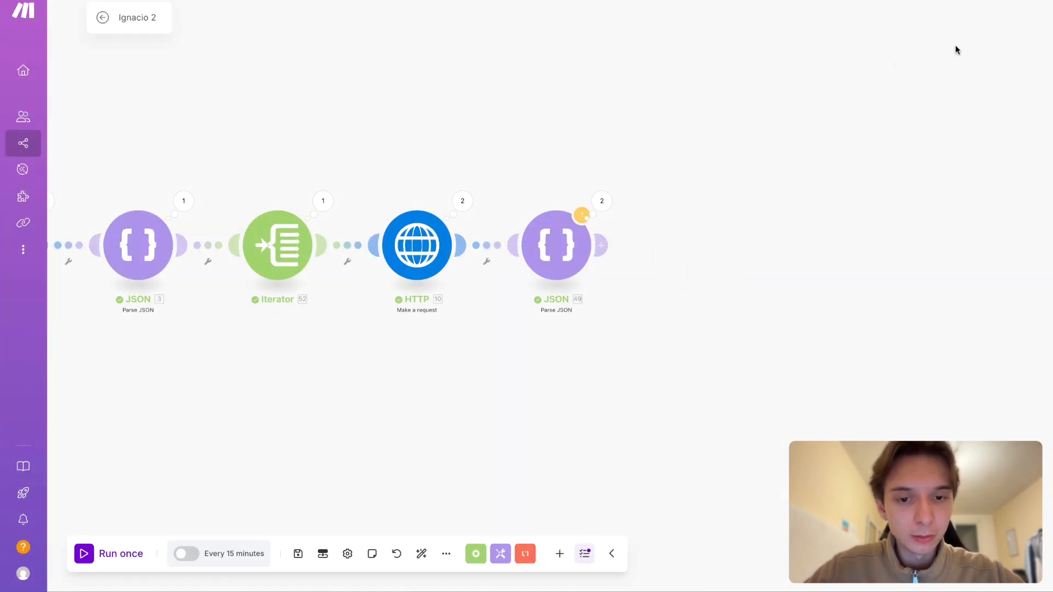
- Add a Tools "Set multiple variables" module after the second Parse JSON module
{"action": "left_click", "coordinate": [601, 245]}
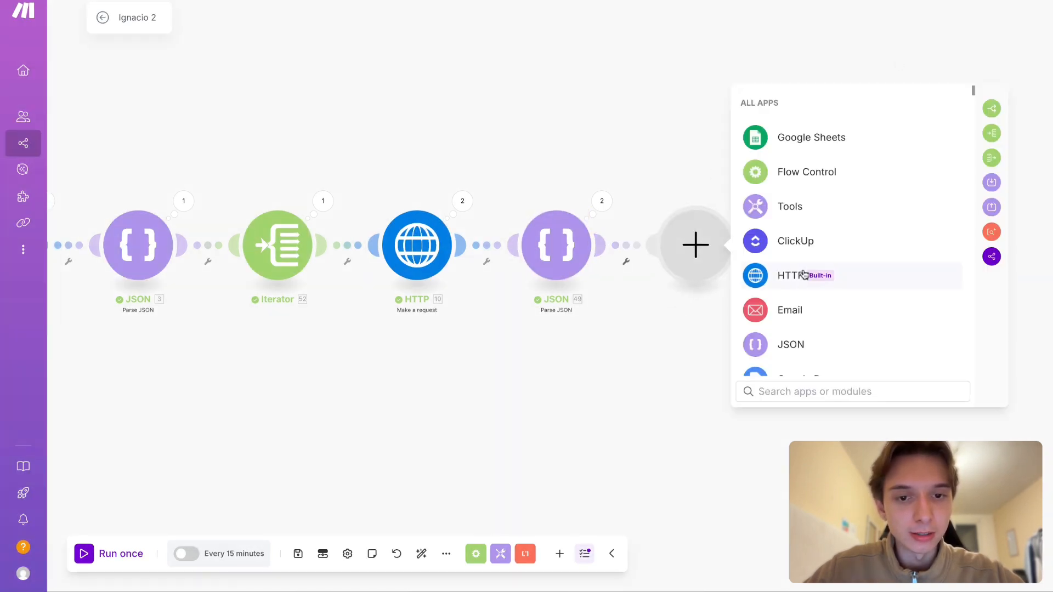
{"action": "left_click", "coordinate": [800, 391]}
{"action": "type", "text": "mu"}
{"action": "key", "text": "BackSpace"}
{"action": "key", "text": "BackSpace"}
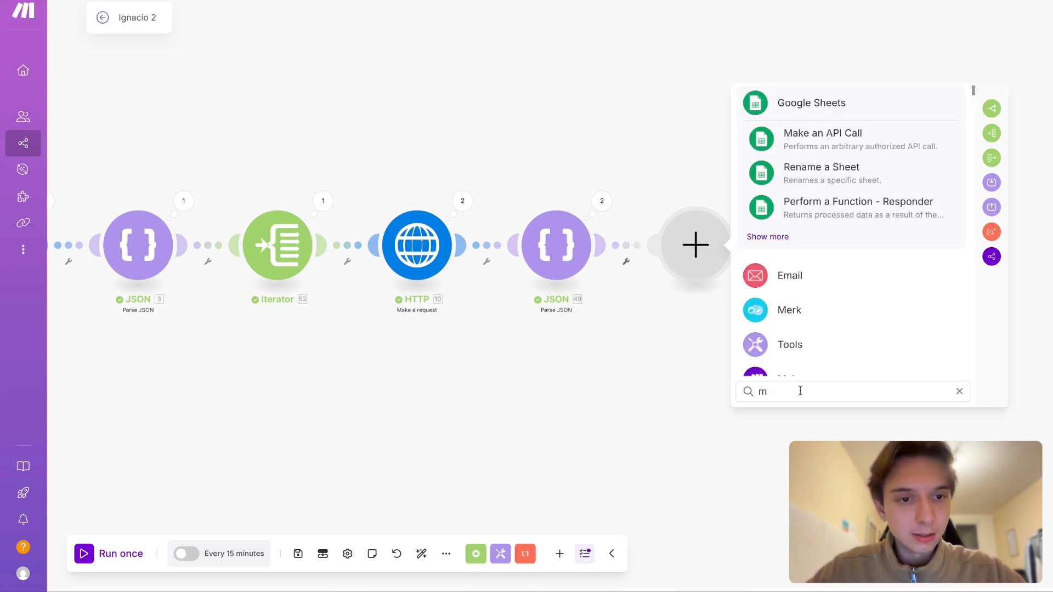
{"action": "type", "text": "et"}
{"action": "key", "text": "BackSpace"}
{"action": "key", "text": "BackSpace"}
{"action": "type", "text": "set"}
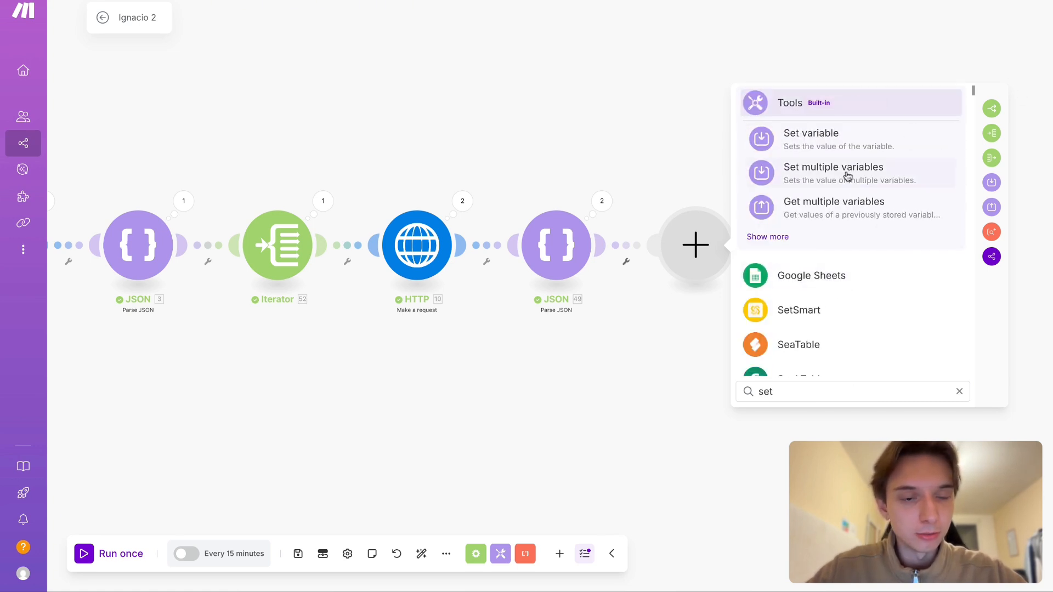
{"action": "left_click", "coordinate": [847, 173]}
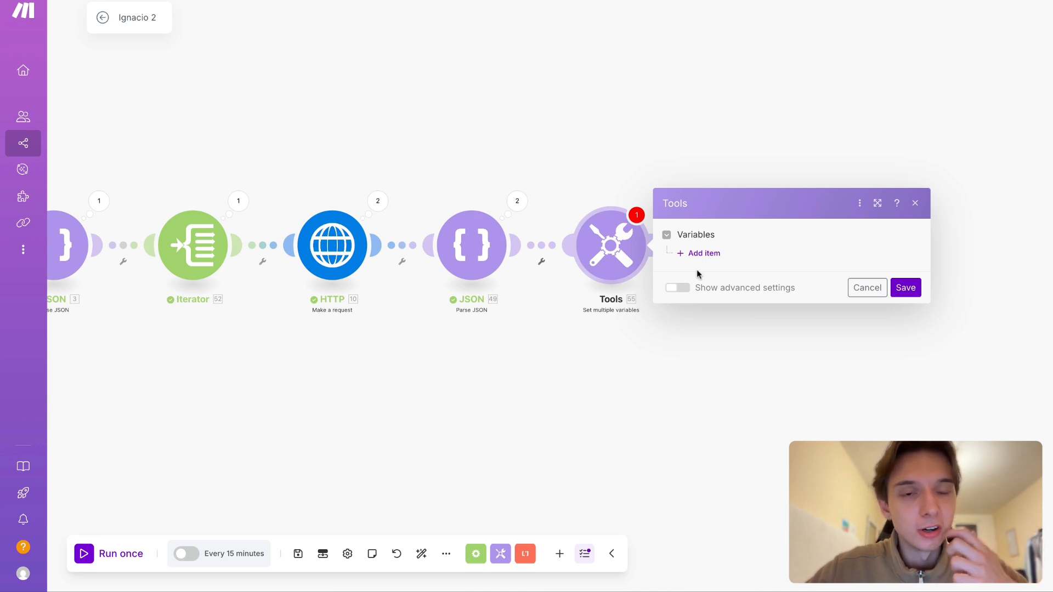
- Add a variable item named "saved" with an empty value to the Set multiple variables module and save it
{"action": "left_click", "coordinate": [706, 252]}
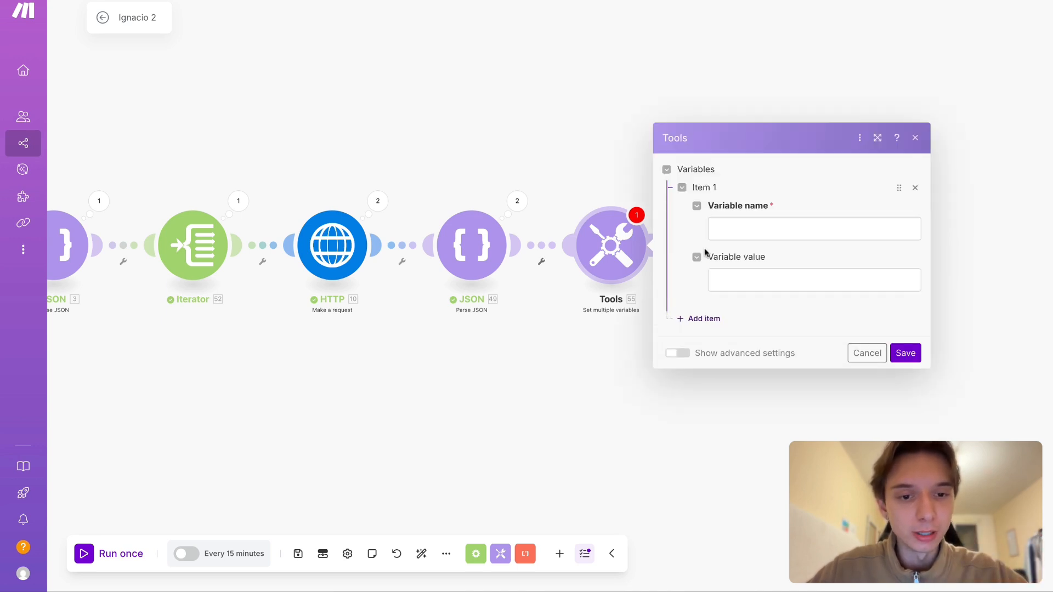
{"action": "left_click", "coordinate": [765, 230]}
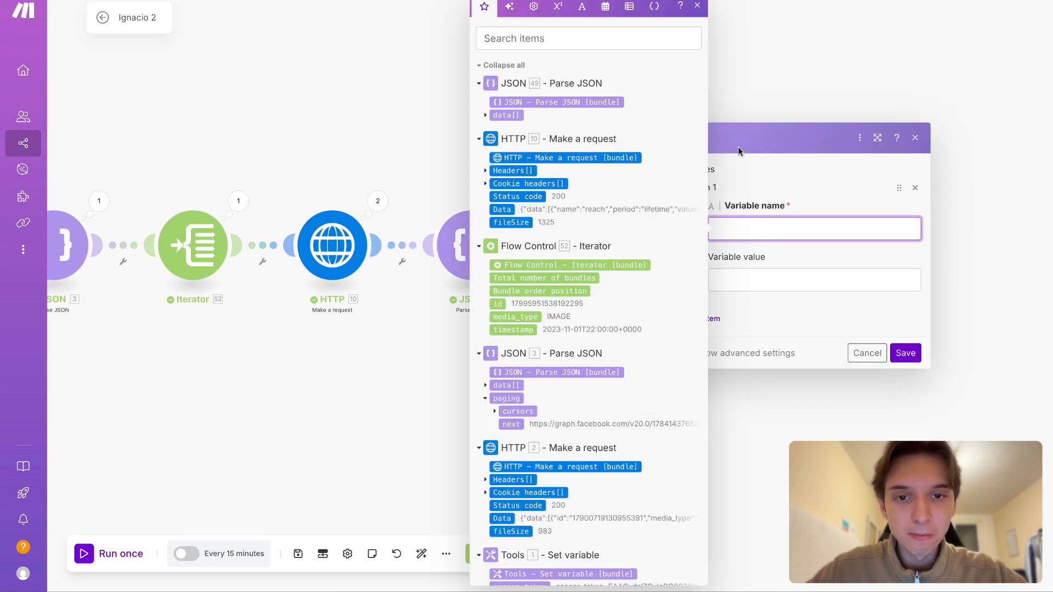
{"action": "left_click", "coordinate": [486, 115]}
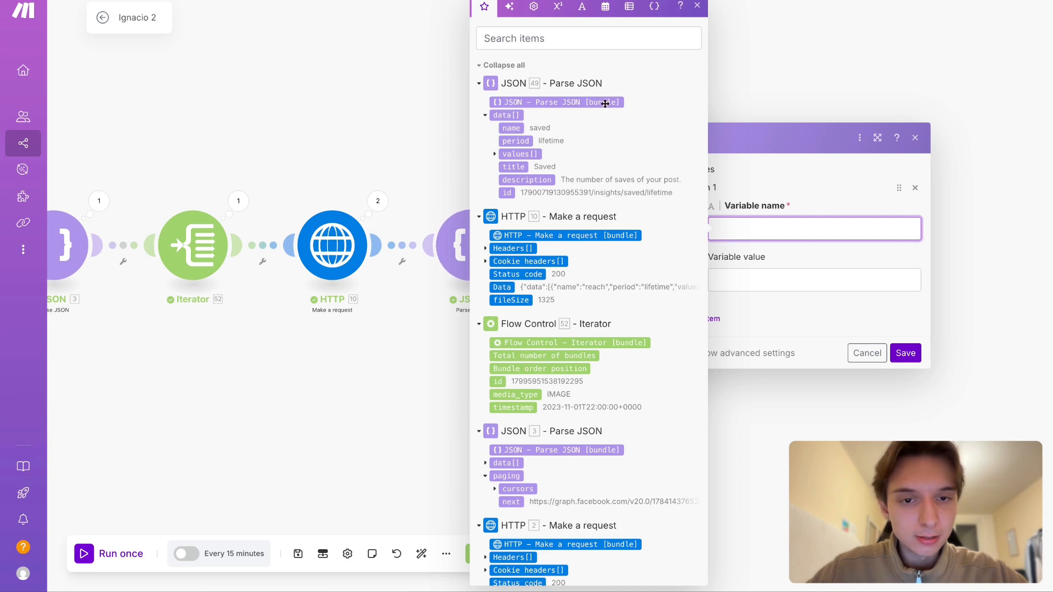
{"action": "type", "text": "saved"}
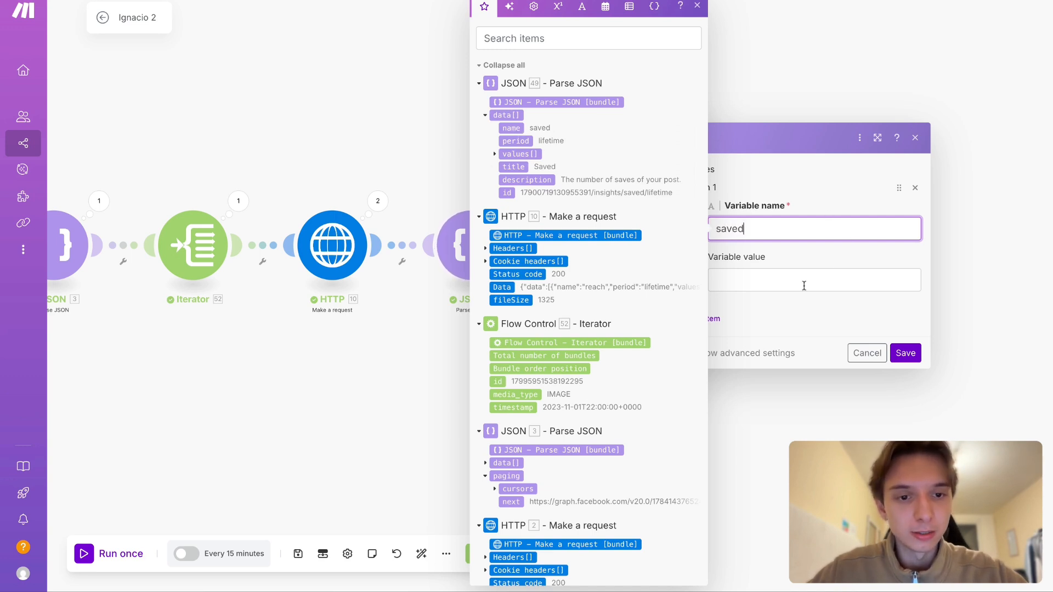
{"action": "left_click", "coordinate": [803, 285]}
{"action": "left_click", "coordinate": [817, 269]}
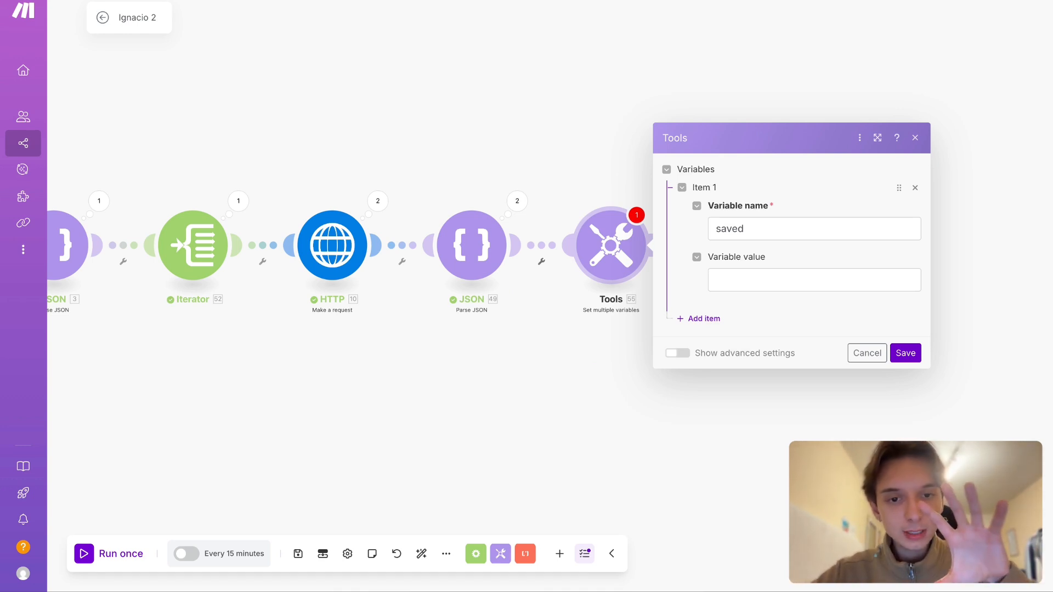
{"action": "left_click", "coordinate": [906, 352]}
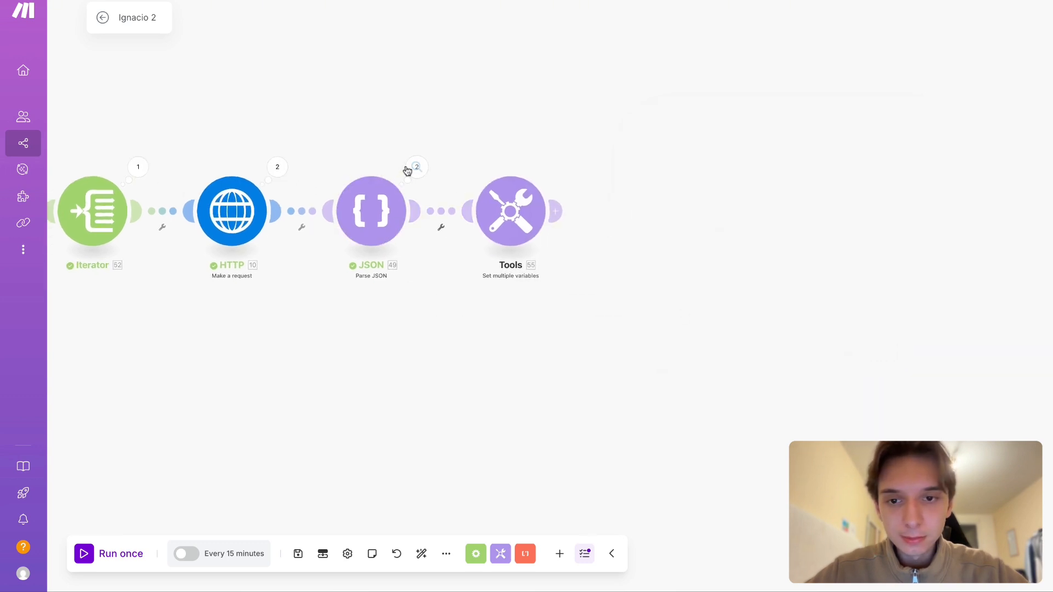
- Examine the data array in Operation 1 of the second Parse JSON module's output
{"action": "left_click", "coordinate": [416, 167]}
{"action": "left_click", "coordinate": [491, 165]}
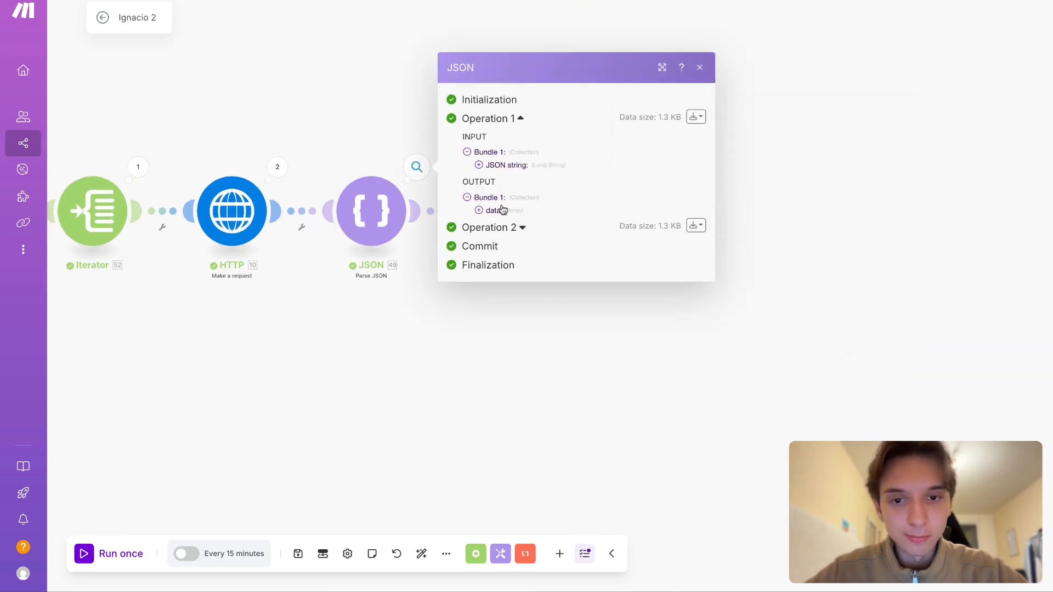
{"action": "left_click", "coordinate": [494, 211]}
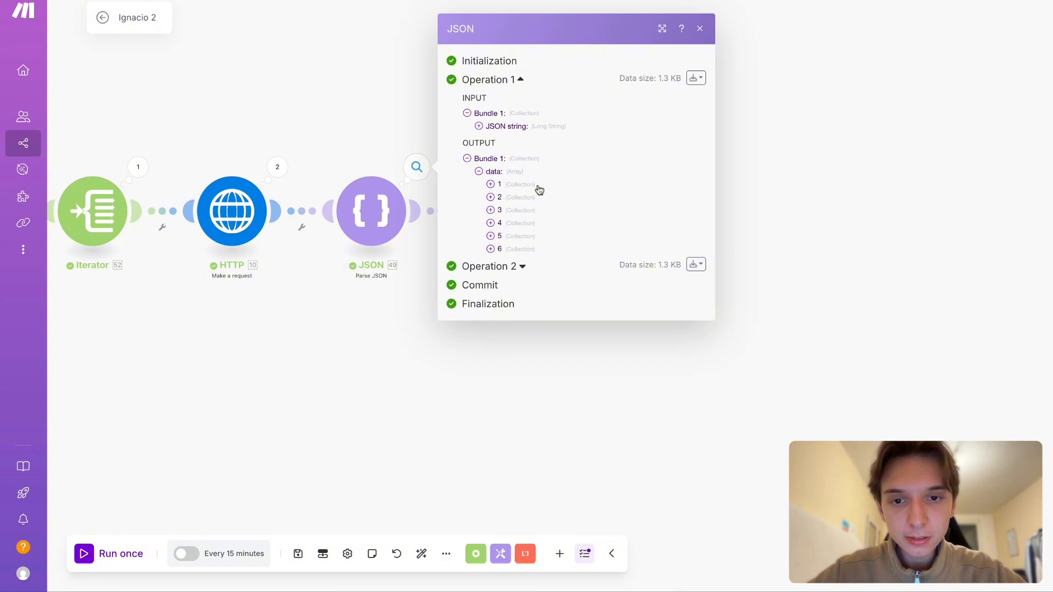
{"action": "left_click", "coordinate": [405, 389]}
- Try starting the "saved" variable's value with the get( function in the Set multiple variables module
{"action": "left_click", "coordinate": [498, 238]}
{"action": "left_click", "coordinate": [679, 247]}
{"action": "type", "text": "g"}
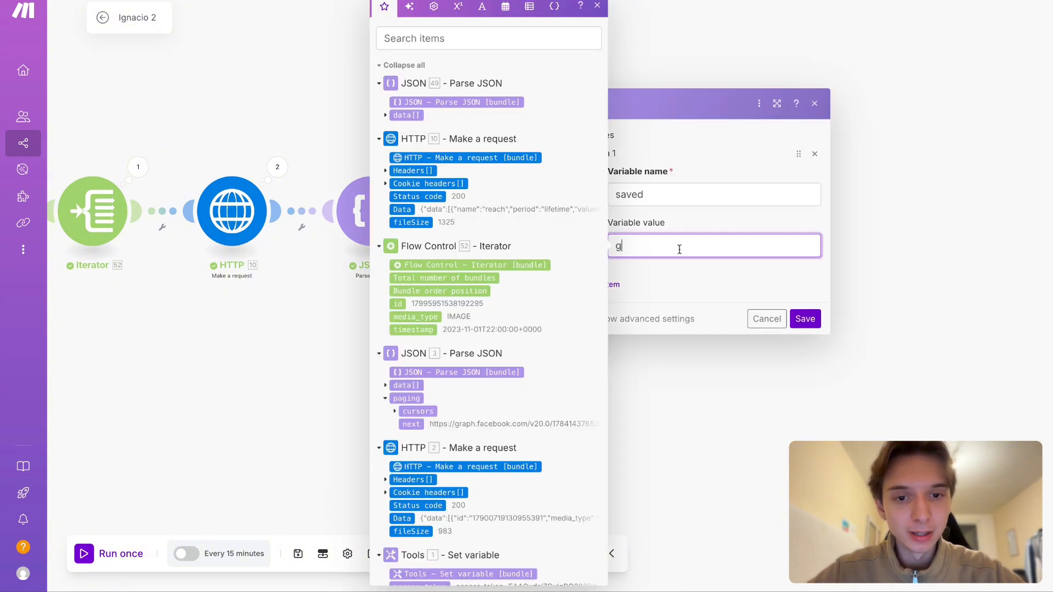
{"action": "type", "text": "et("}
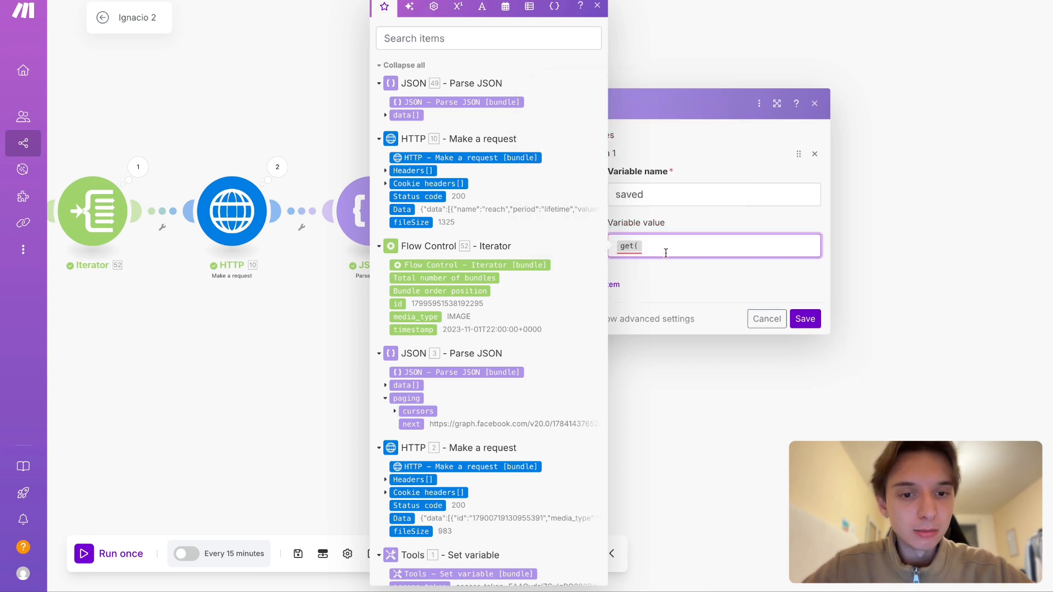
{"action": "key", "text": "BackSpace"}
{"action": "type", "text": "get("}
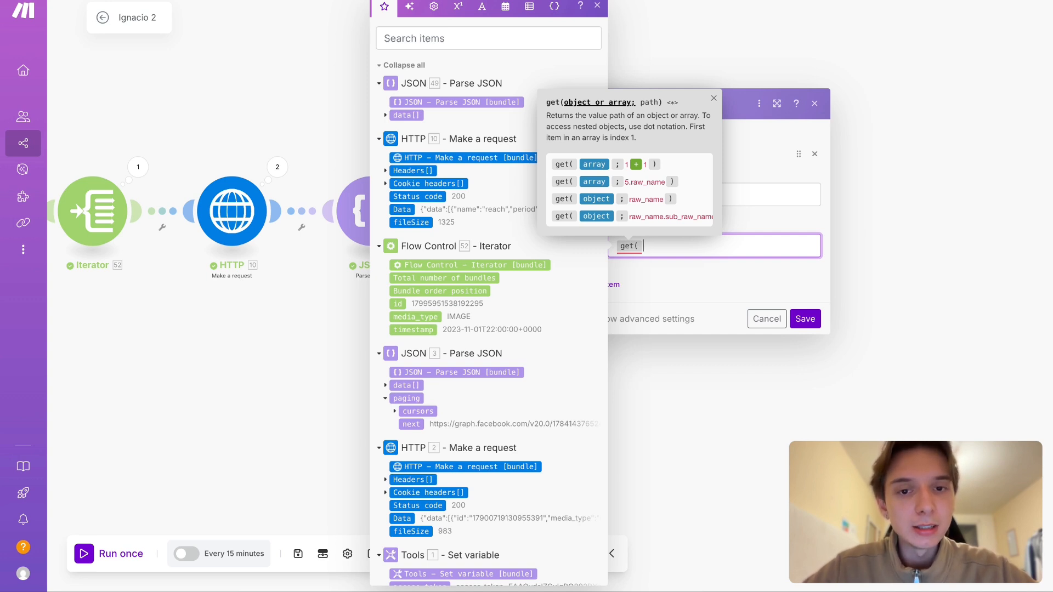
{"action": "left_click", "coordinate": [702, 50]}
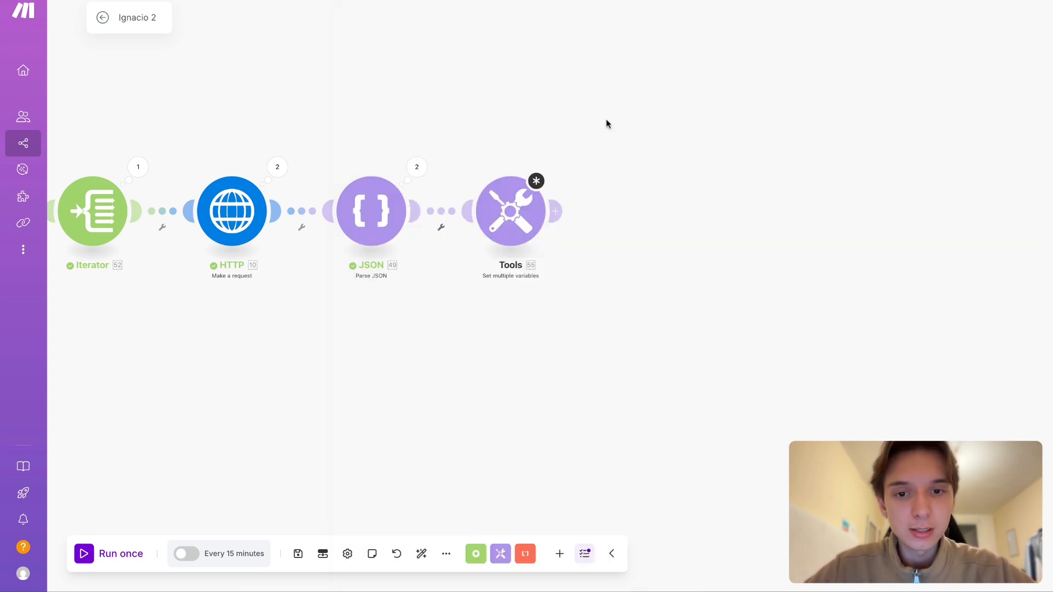
- Recheck the numbered collections inside the data array of the second Parse JSON module's Operation 1 output
{"action": "left_click", "coordinate": [410, 161]}
{"action": "left_click", "coordinate": [486, 164]}
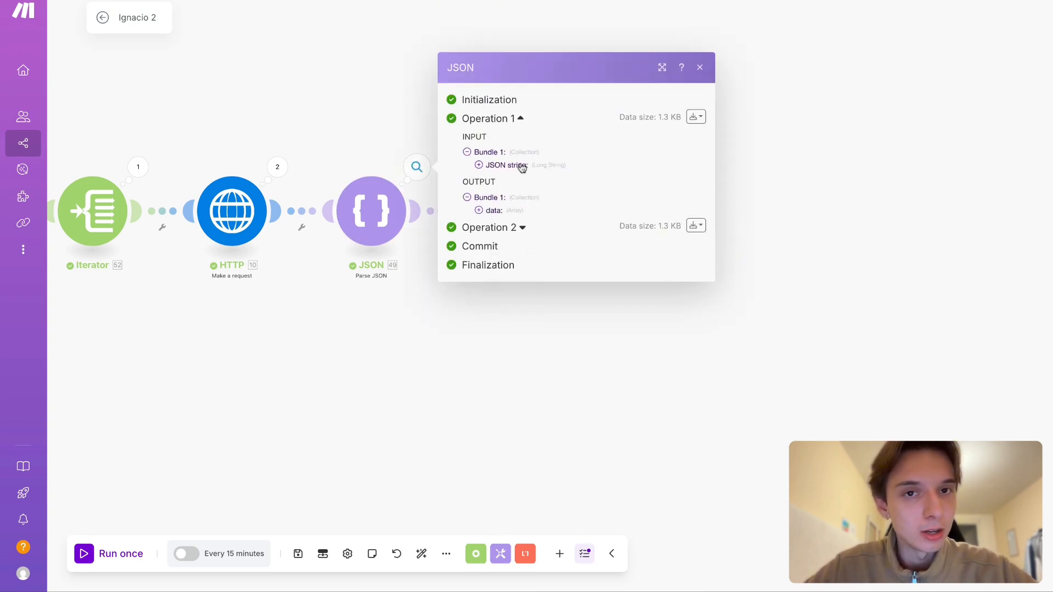
{"action": "left_click", "coordinate": [495, 211]}
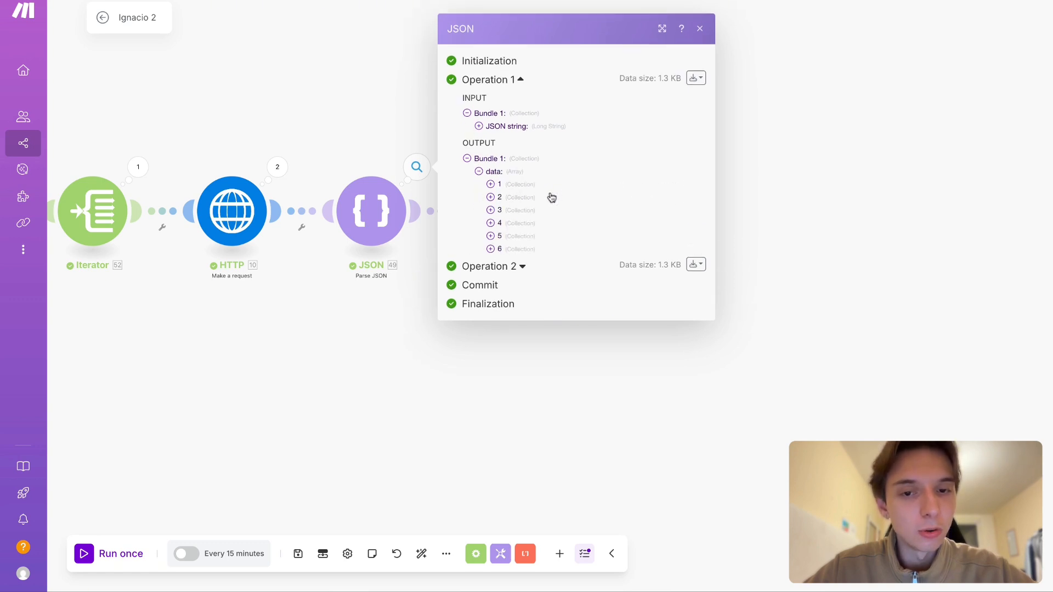
{"action": "left_click", "coordinate": [525, 186]}
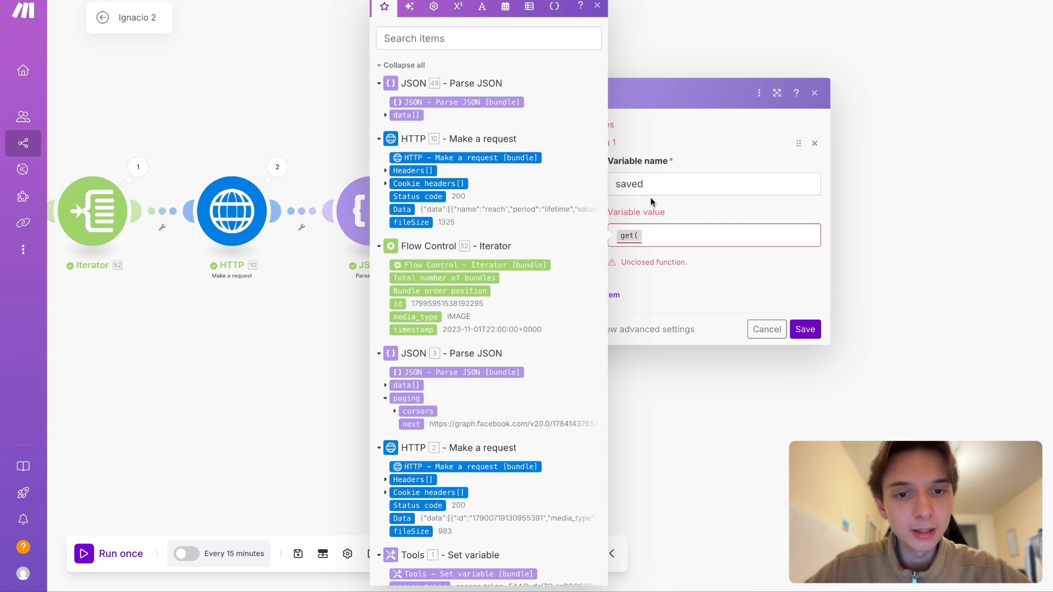
- Replace the get( function in the "saved" variable's value with a JSON object holding a "name" key and a first name
{"action": "left_click", "coordinate": [661, 235]}
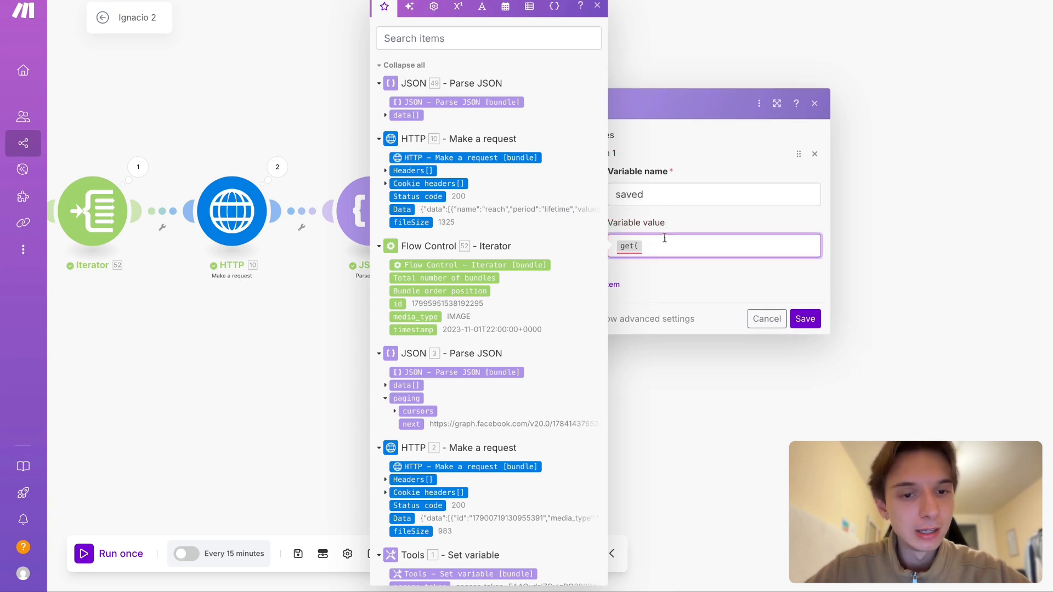
{"action": "key", "text": "BackSpace"}
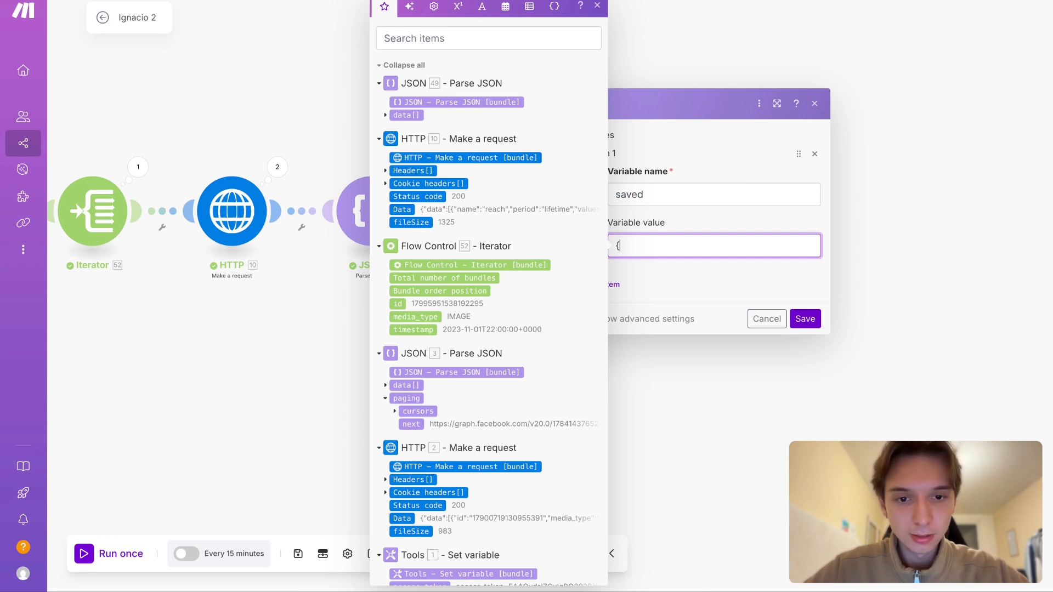
{"action": "type", "text": "{}"}
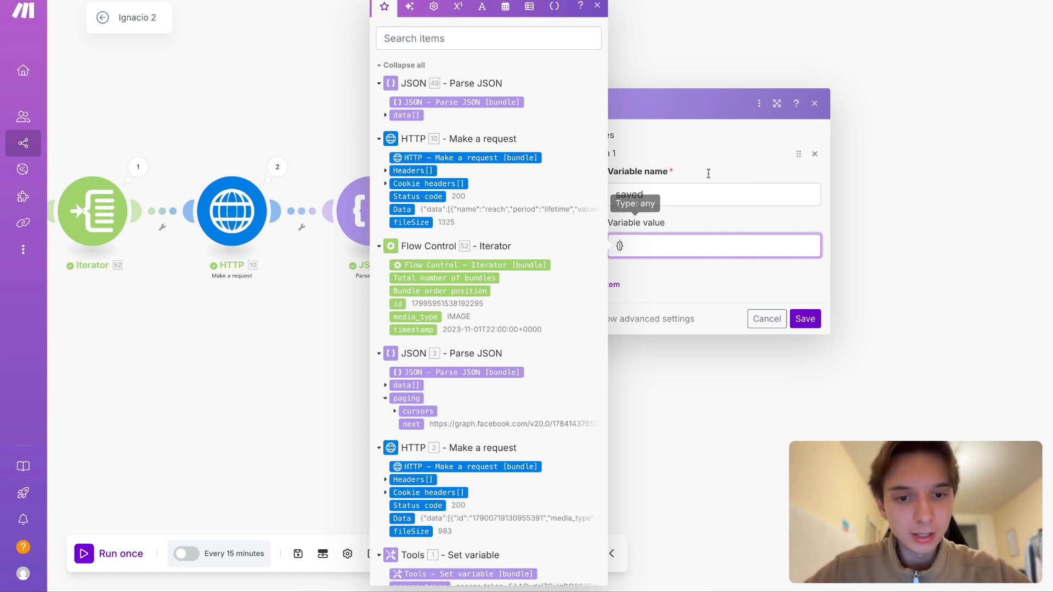
{"action": "key", "text": "Return"}
{"action": "key", "text": "BackSpace"}
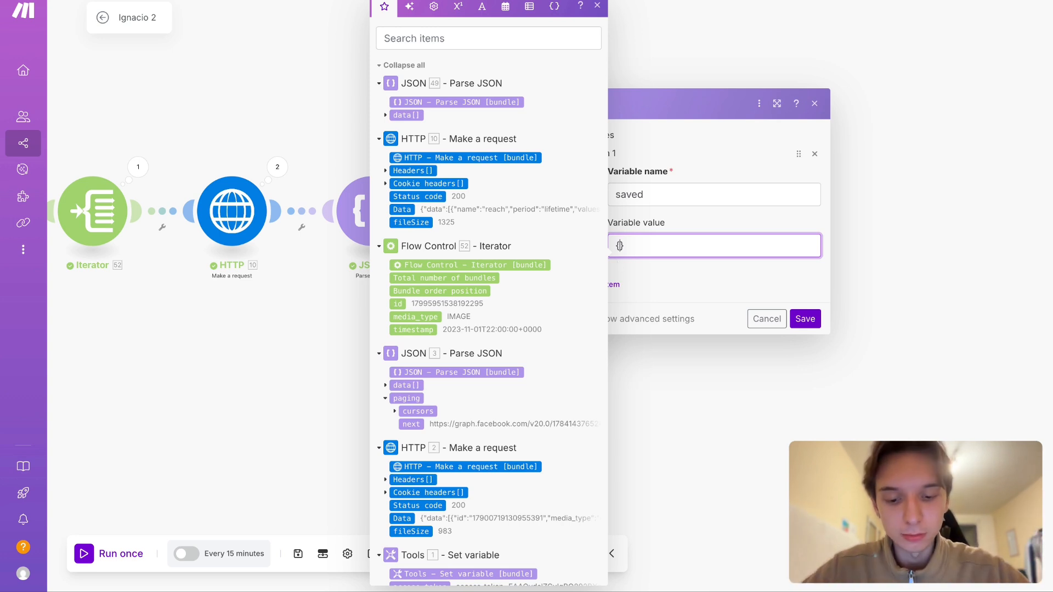
{"action": "type", "text": "\""}
{"action": "type", "text": "name\""}
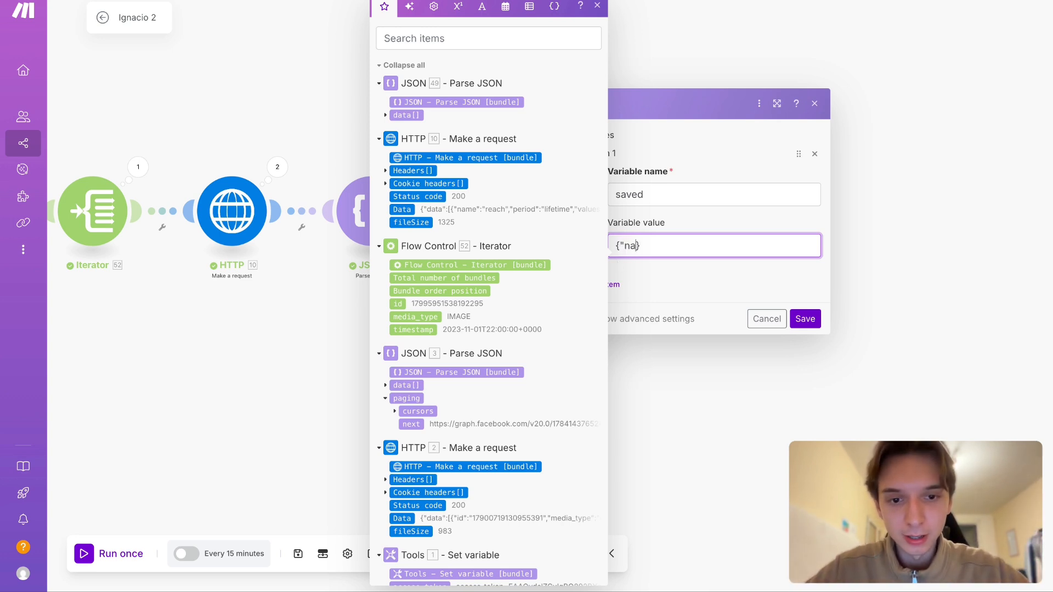
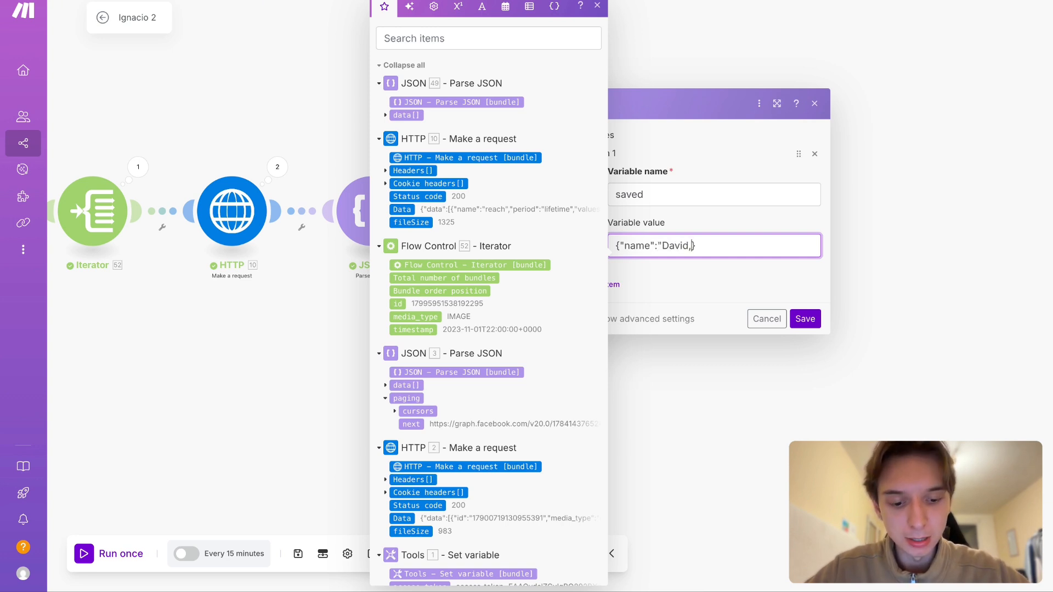
- Add a "surname" key with a quoted last name to the sample JSON object
{"action": "type", "text": "\"surname"}
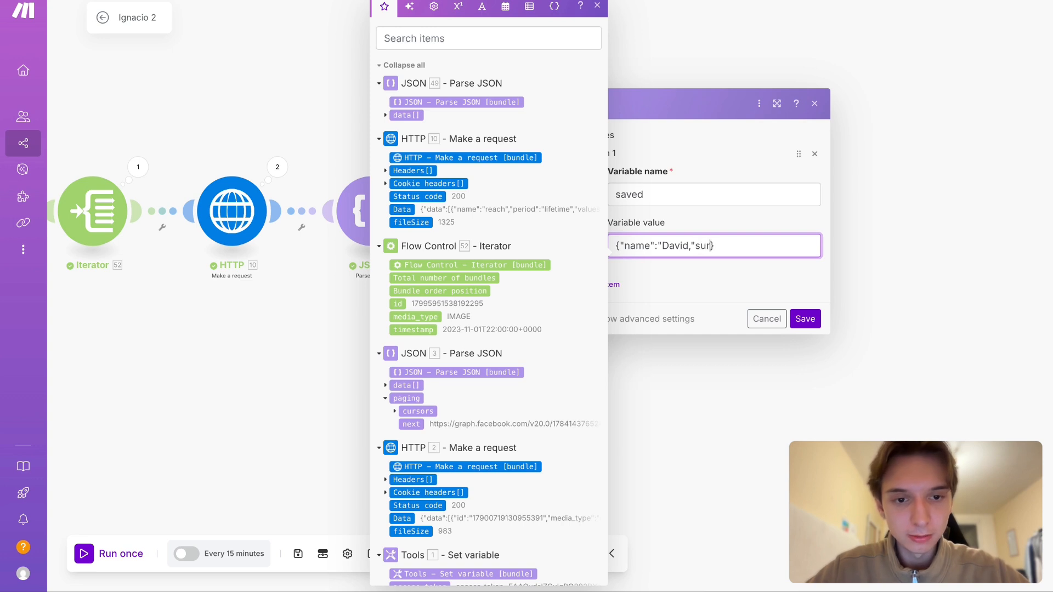
{"action": "key", "text": "BackSpace"}
{"action": "key", "text": "BackSpace"}
{"action": "type", "text": "me\""}
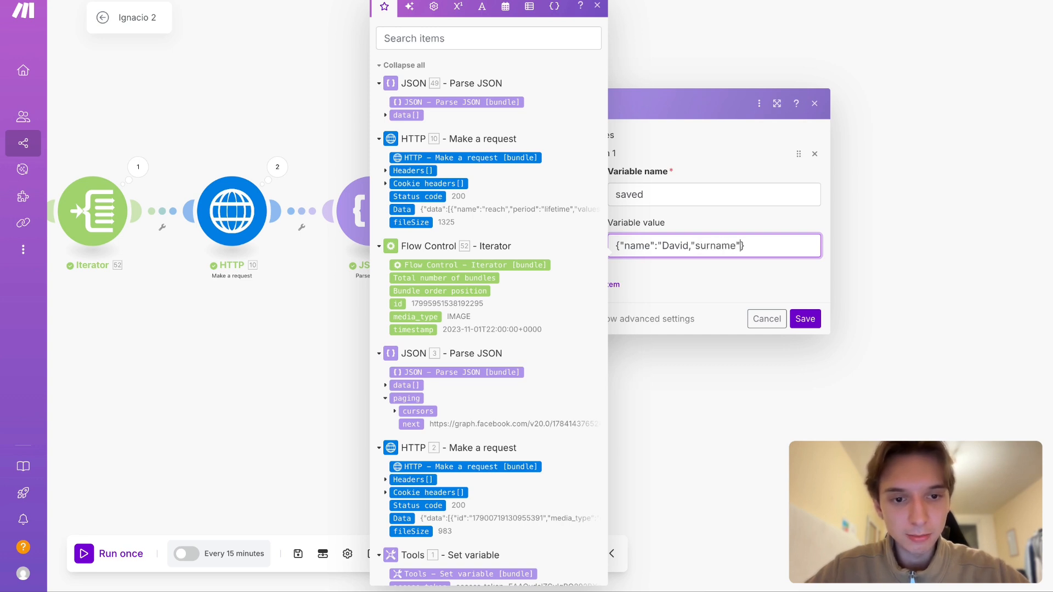
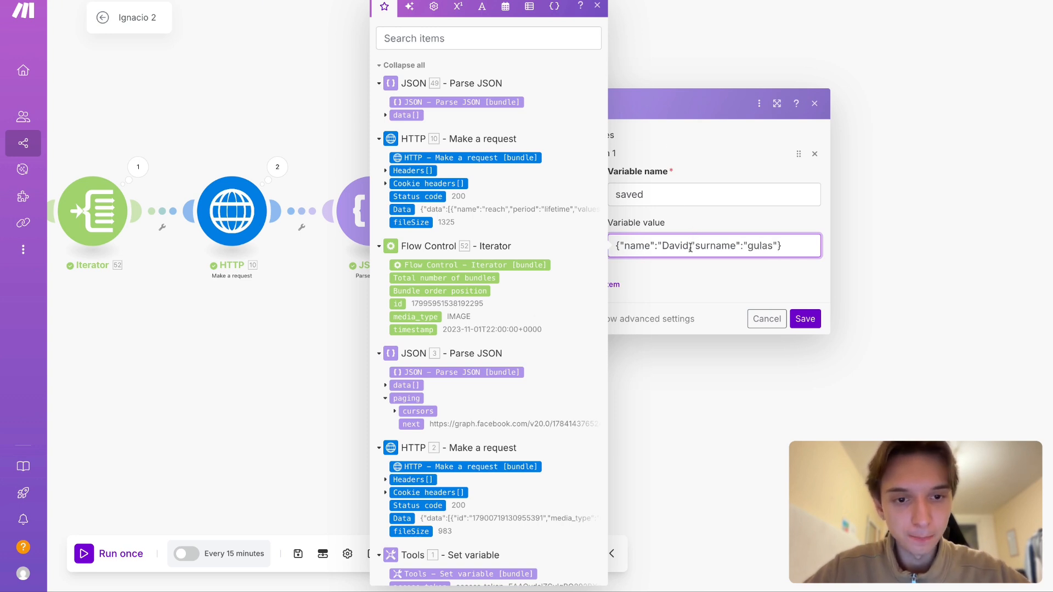
- Break the sample JSON into separate lines for the opening brace, each key-value pair and the closing brace
{"action": "key", "text": "Return"}
{"action": "left_click", "coordinate": [703, 268]}
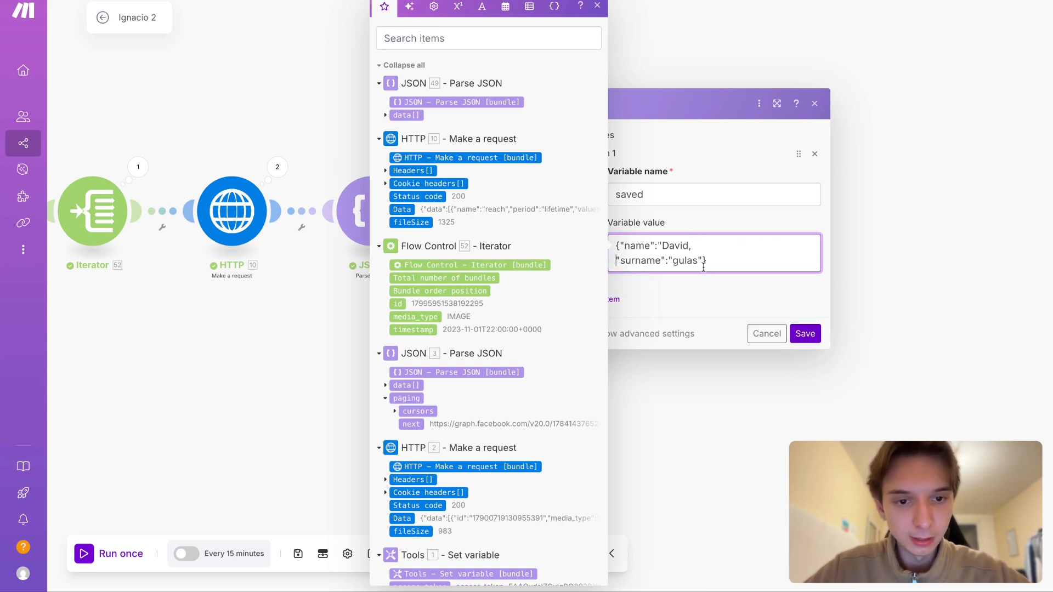
{"action": "key", "text": "Return"}
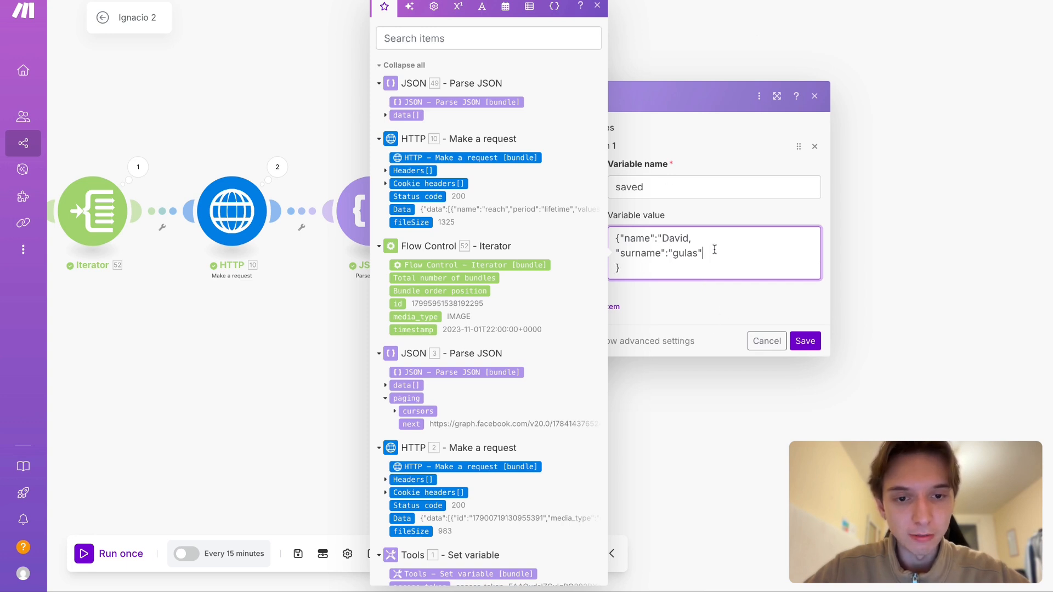
{"action": "left_click", "coordinate": [621, 235]}
{"action": "key", "text": "Return"}
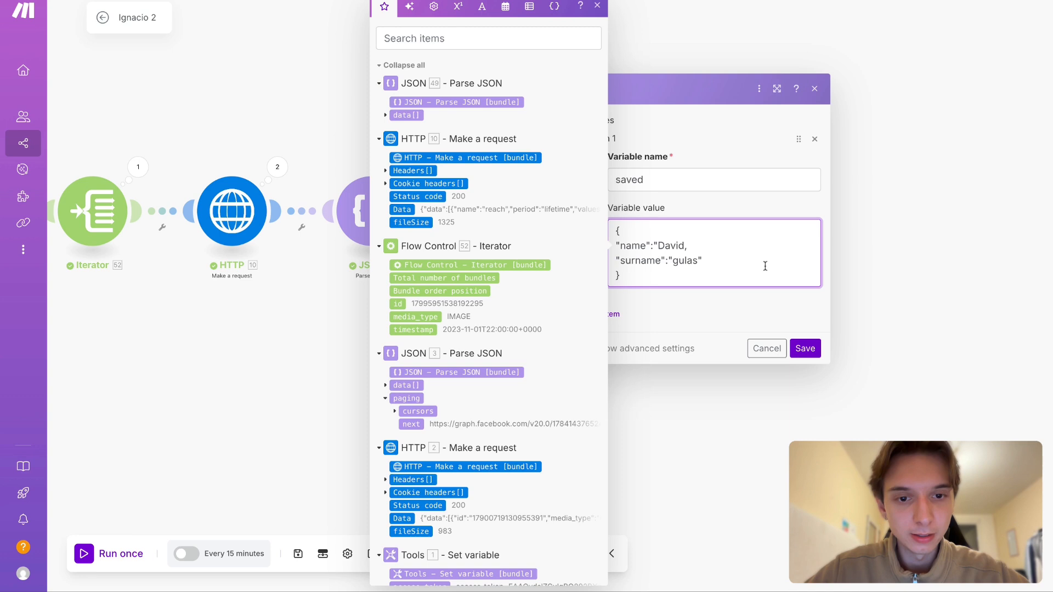
- Add the missing closing quotation mark after the first name in the "name" line of the JSON
{"action": "left_click_drag", "start_coordinate": [641, 253], "coordinate": [609, 213]}
{"action": "left_click", "coordinate": [641, 239]}
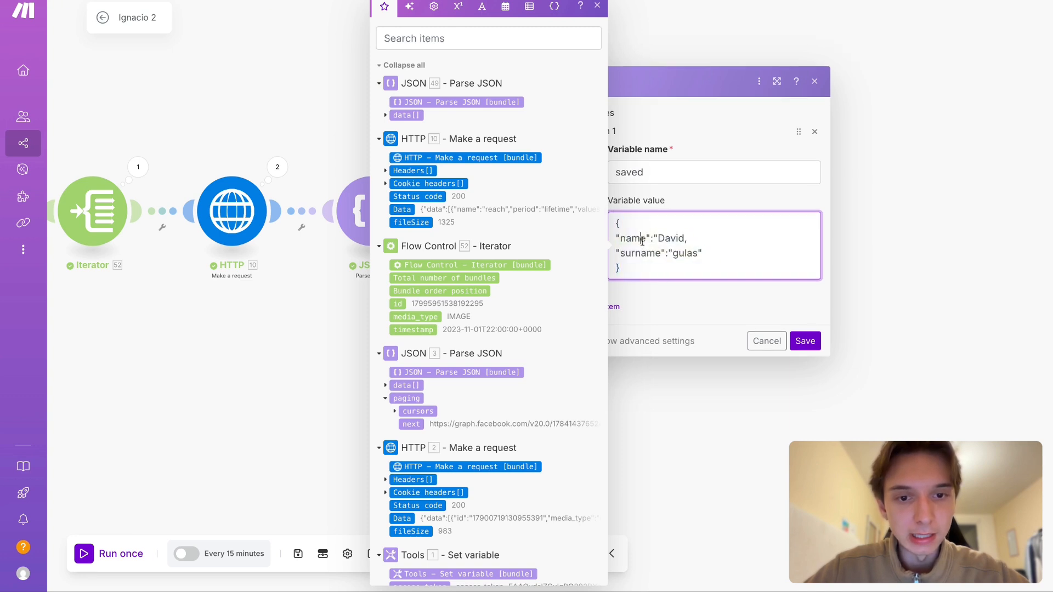
{"action": "key", "text": "ctrl+a"}
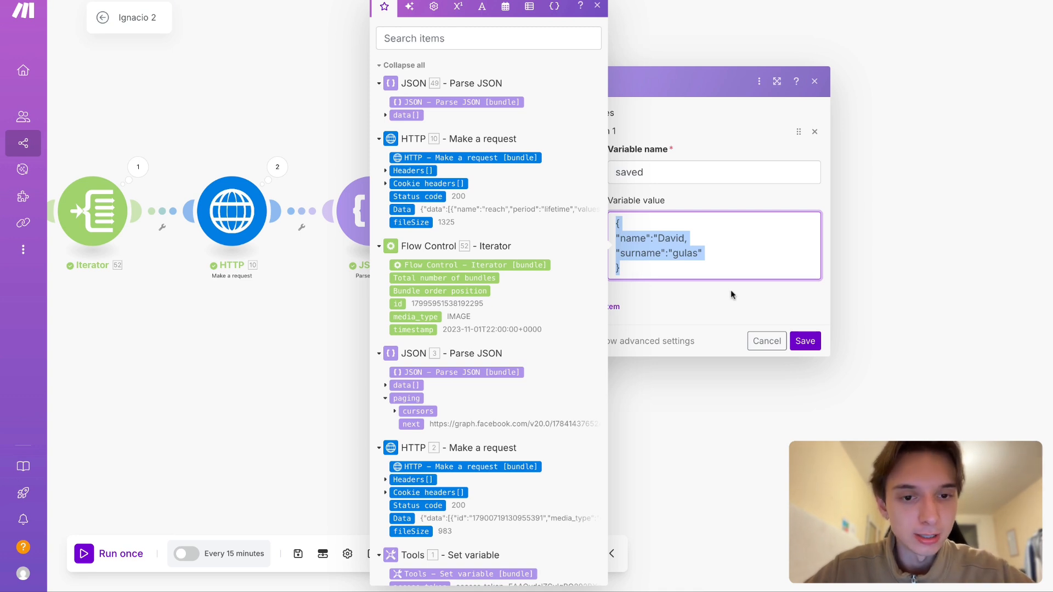
{"action": "left_click", "coordinate": [723, 276]}
{"action": "left_click_drag", "start_coordinate": [615, 238], "coordinate": [651, 239]}
{"action": "left_click", "coordinate": [684, 239]}
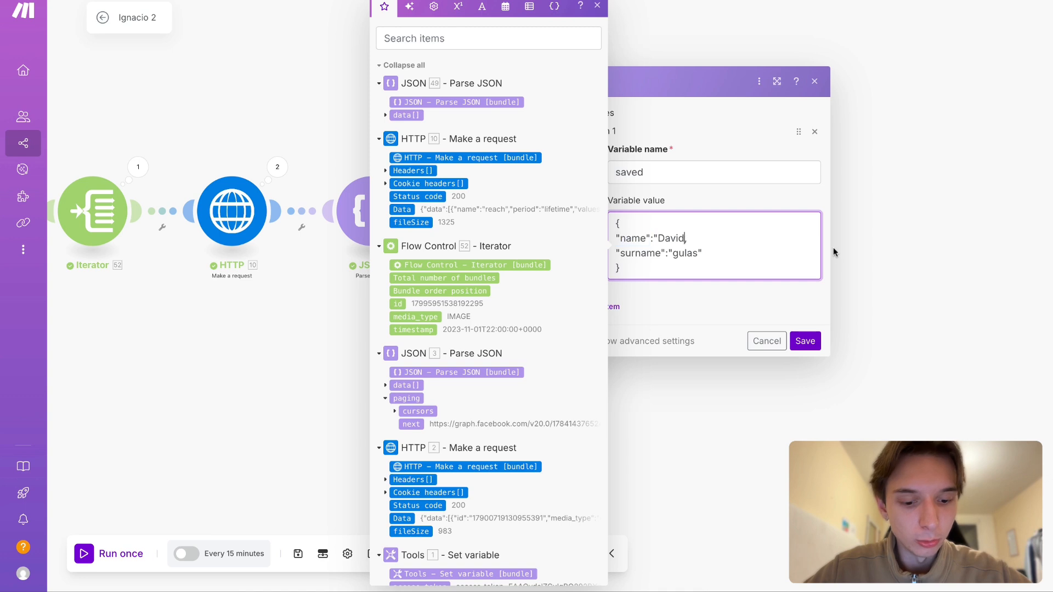
{"action": "left_click", "coordinate": [738, 261]}
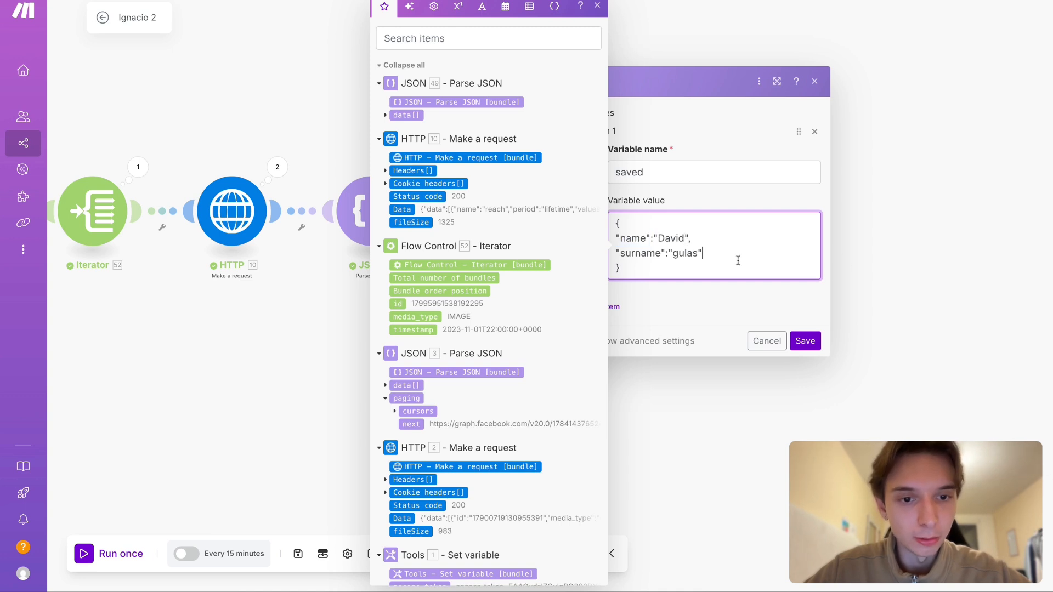
- Capitalise the first letter of the "surname" value in the sample JSON
{"action": "left_click", "coordinate": [678, 255]}
{"action": "key", "text": "BackSpace"}
{"action": "type", "text": "G"}
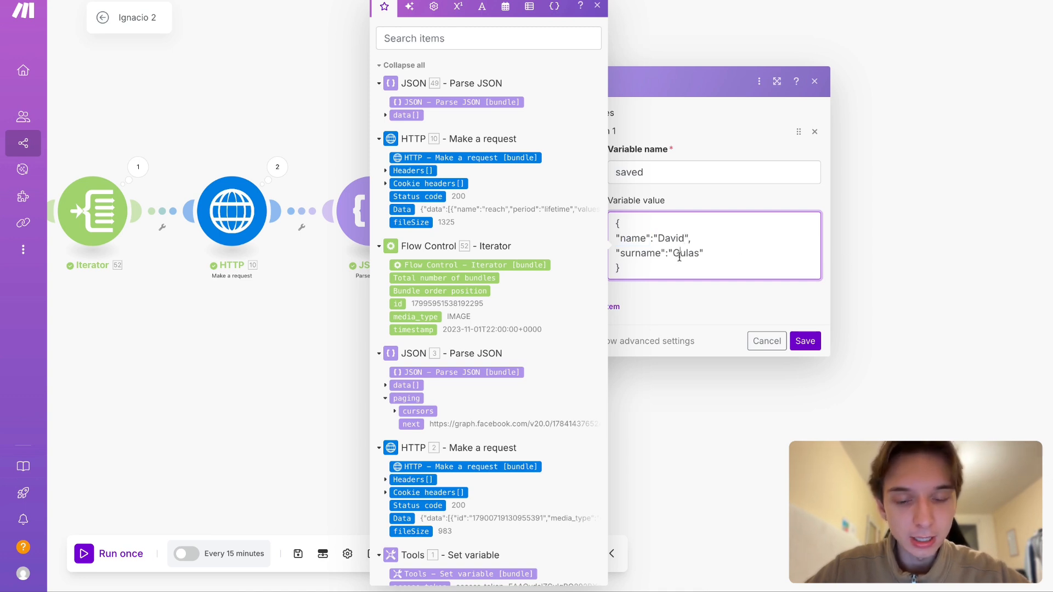
{"action": "left_click_drag", "start_coordinate": [678, 276], "coordinate": [640, 254]}
{"action": "key", "text": "ctrl+a"}
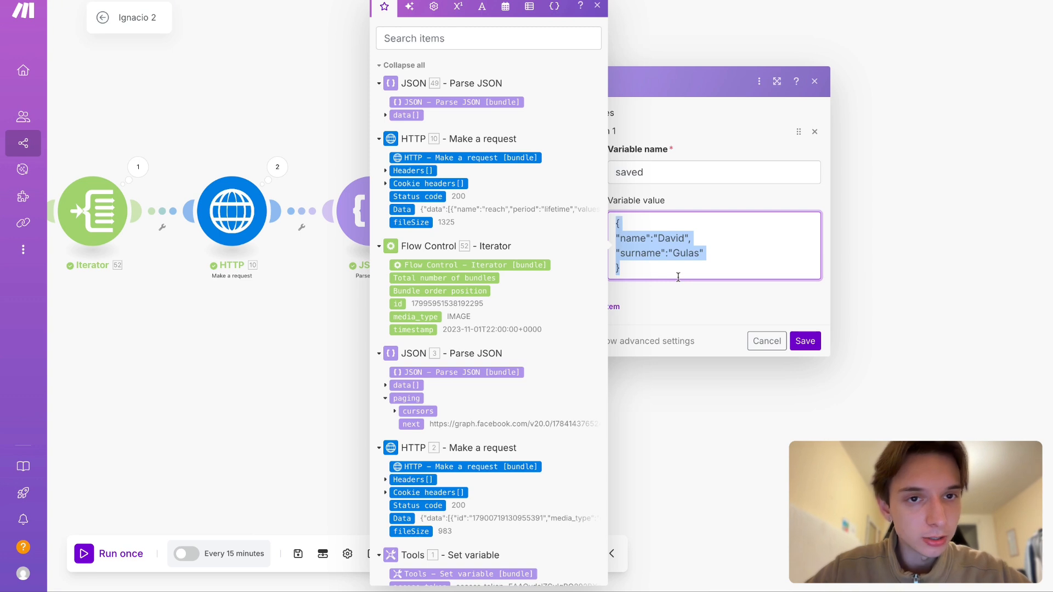
{"action": "left_click", "coordinate": [654, 241]}
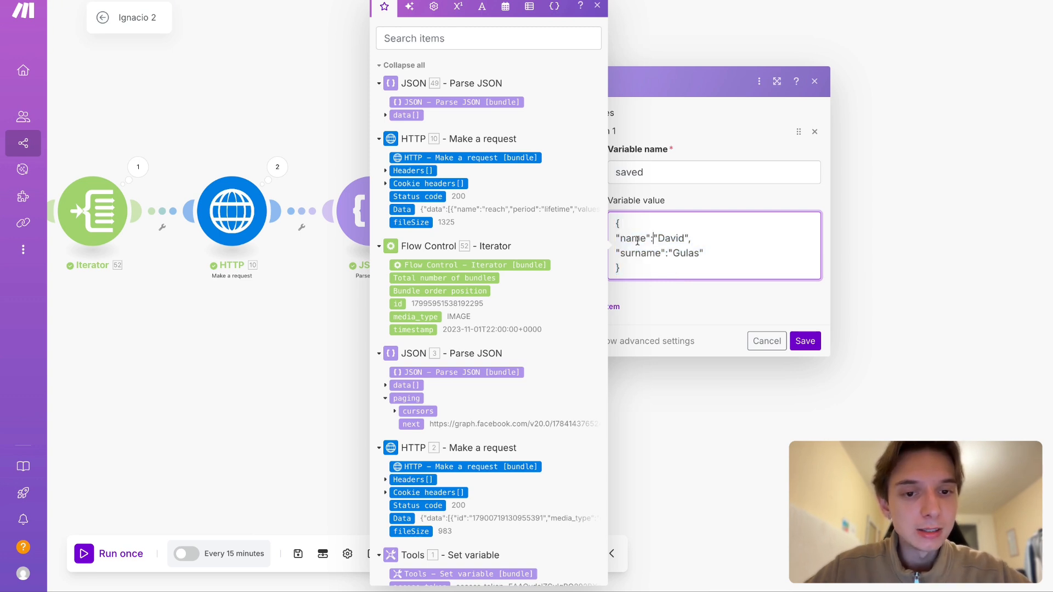
{"action": "double_click", "coordinate": [637, 241]}
{"action": "left_click", "coordinate": [638, 241]}
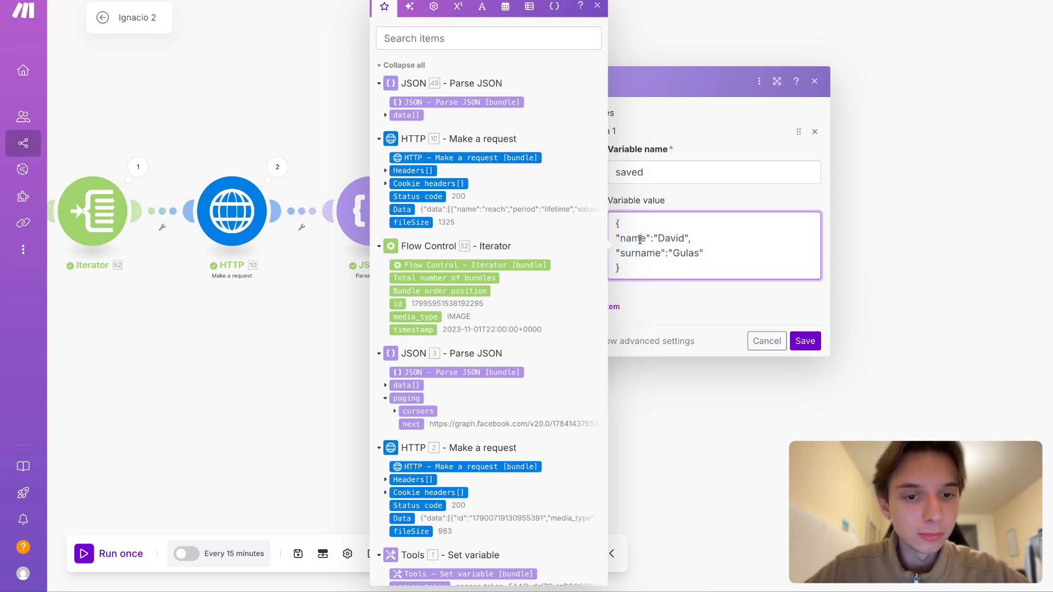
{"action": "left_click_drag", "start_coordinate": [640, 239], "coordinate": [648, 256]}
{"action": "left_click", "coordinate": [648, 257]}
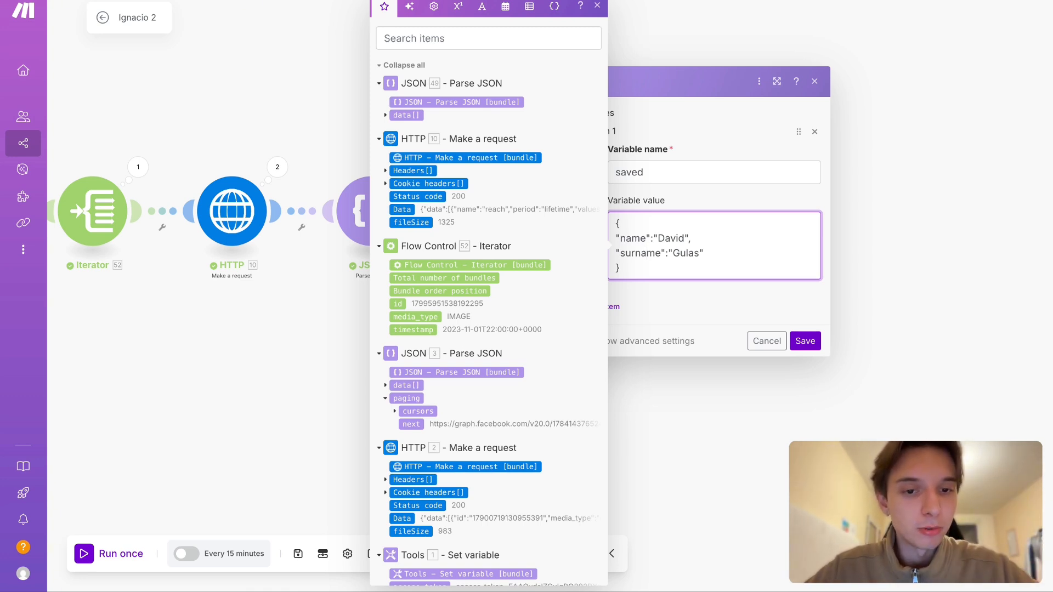
{"action": "double_click", "coordinate": [660, 252]}
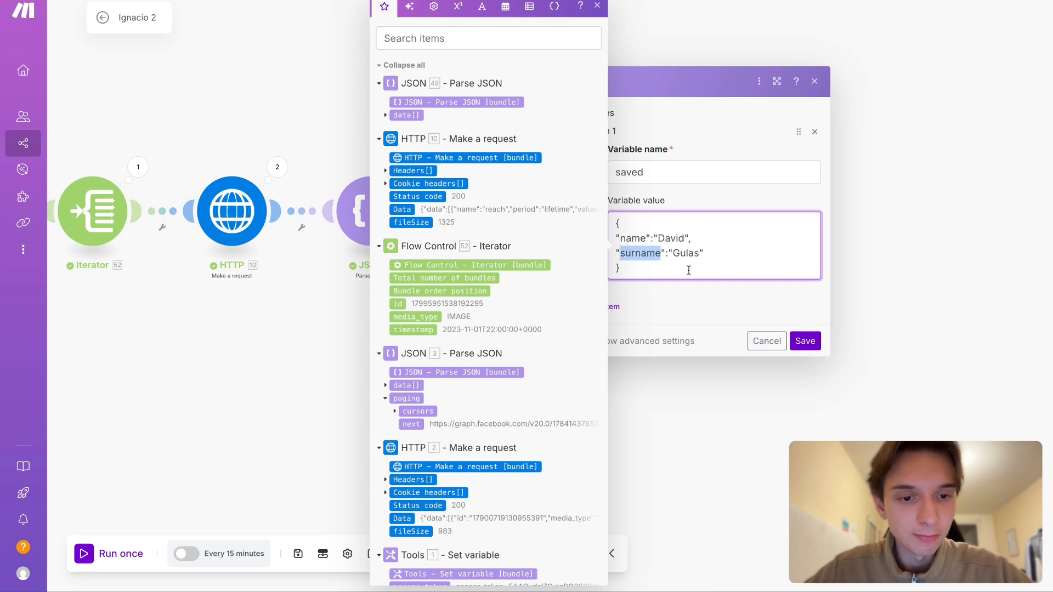
{"action": "left_click", "coordinate": [683, 264]}
- Copy the sample JSON object out of the "saved" variable's value and replace it with the opening of a get function
{"action": "key", "text": "ctrl+a"}
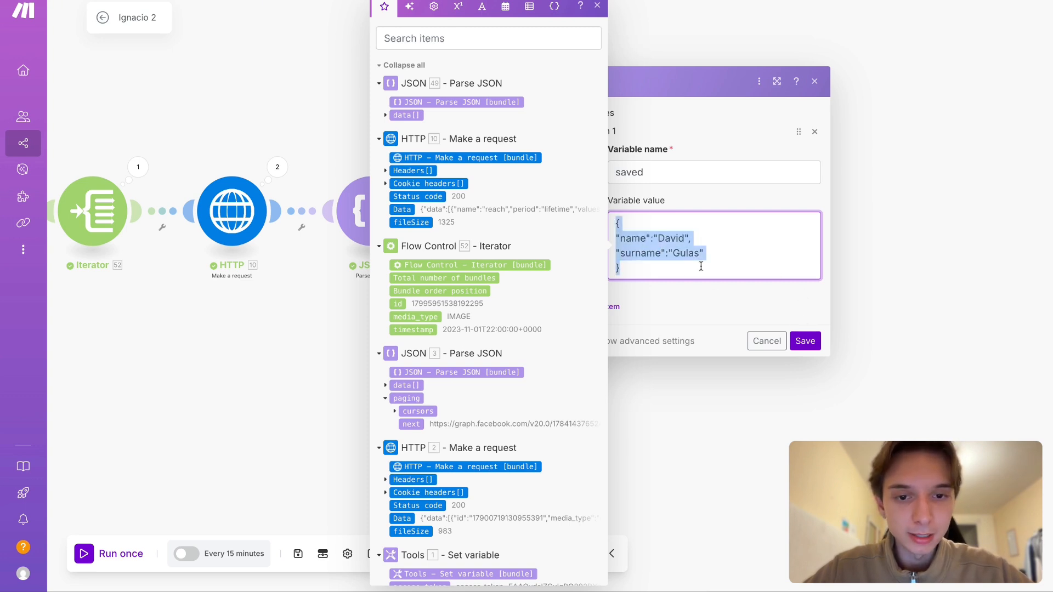
{"action": "key", "text": "BackSpace"}
{"action": "type", "text": "get("}
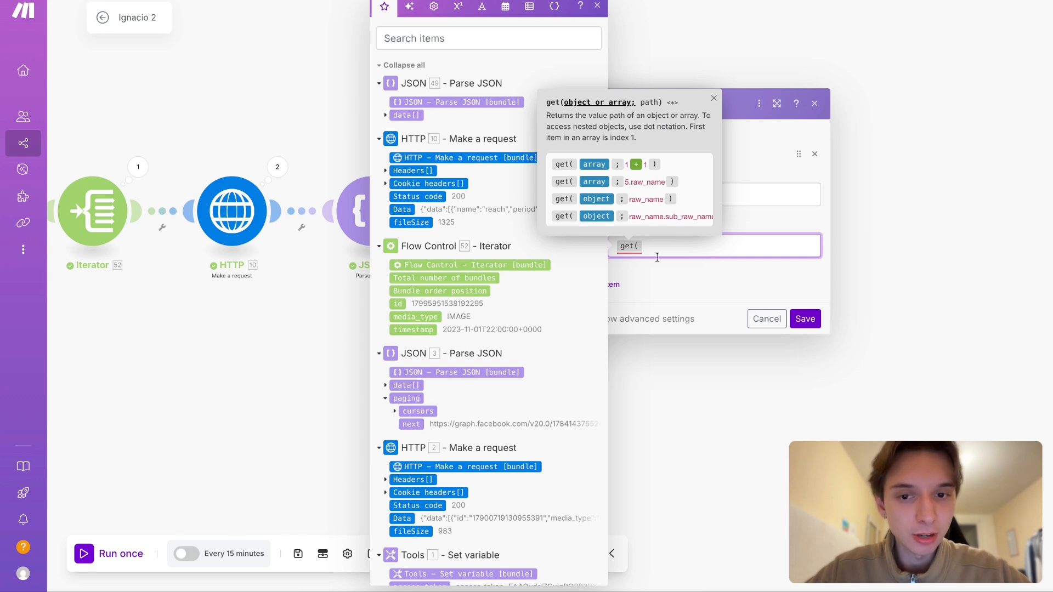
- Examine the structure of the Parse JSON module's data[] array, including its nested values[] array
{"action": "left_click", "coordinate": [406, 115]}
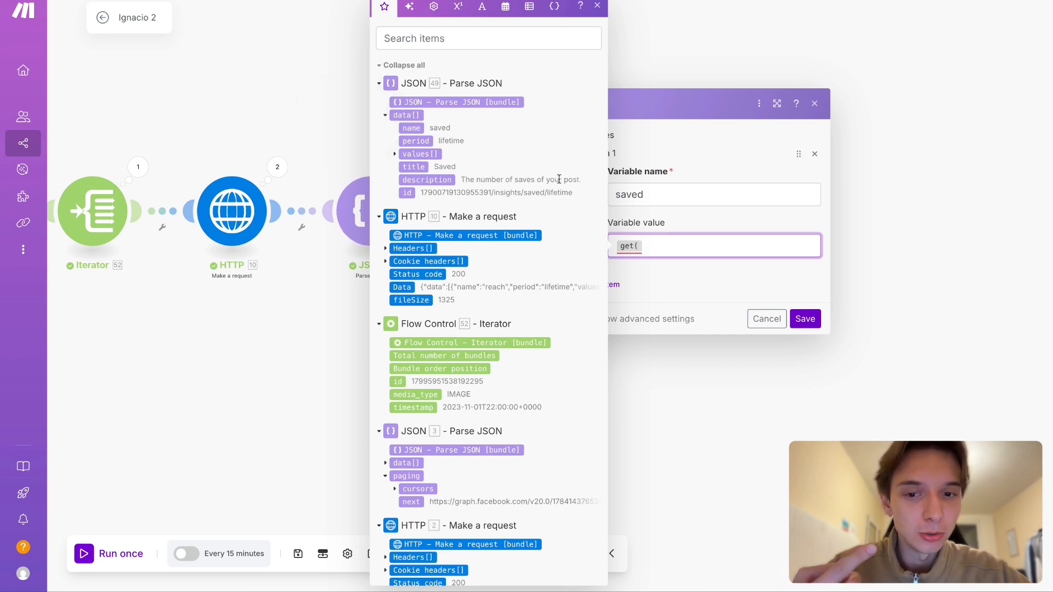
{"action": "left_click", "coordinate": [729, 212]}
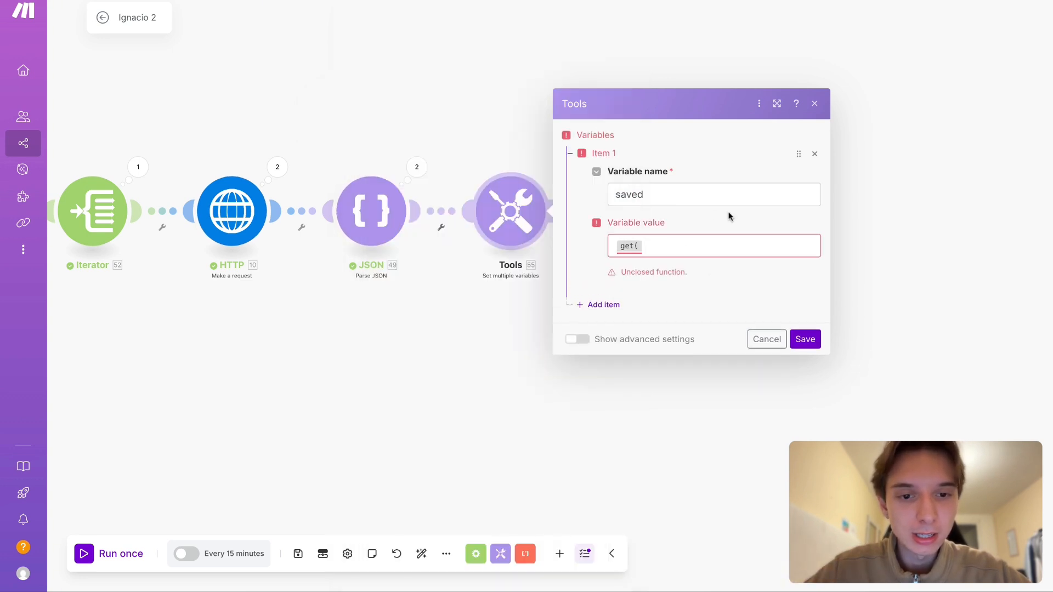
{"action": "left_click", "coordinate": [688, 244]}
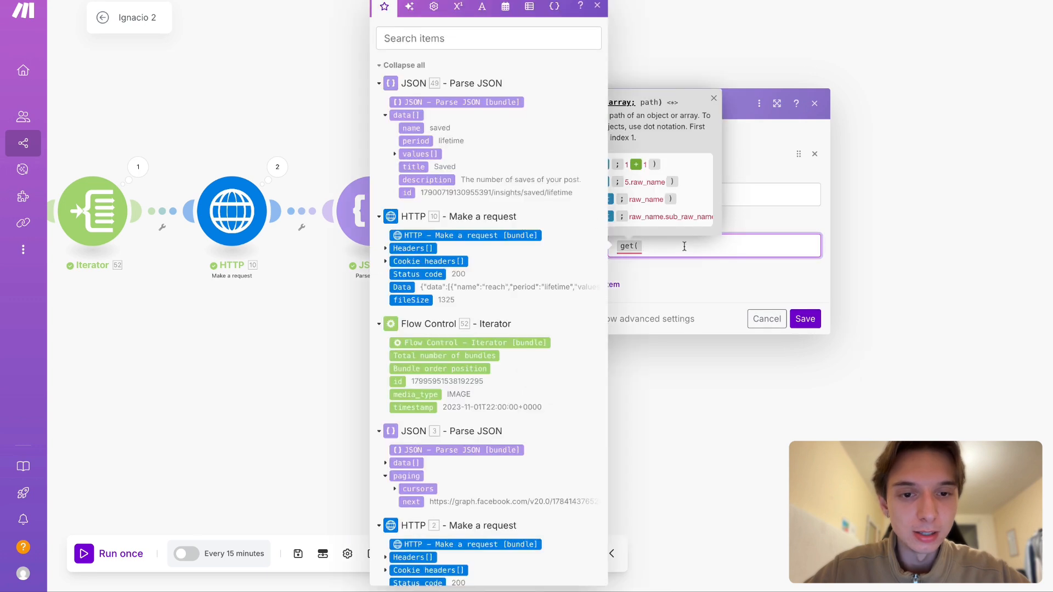
{"action": "left_click", "coordinate": [395, 154]}
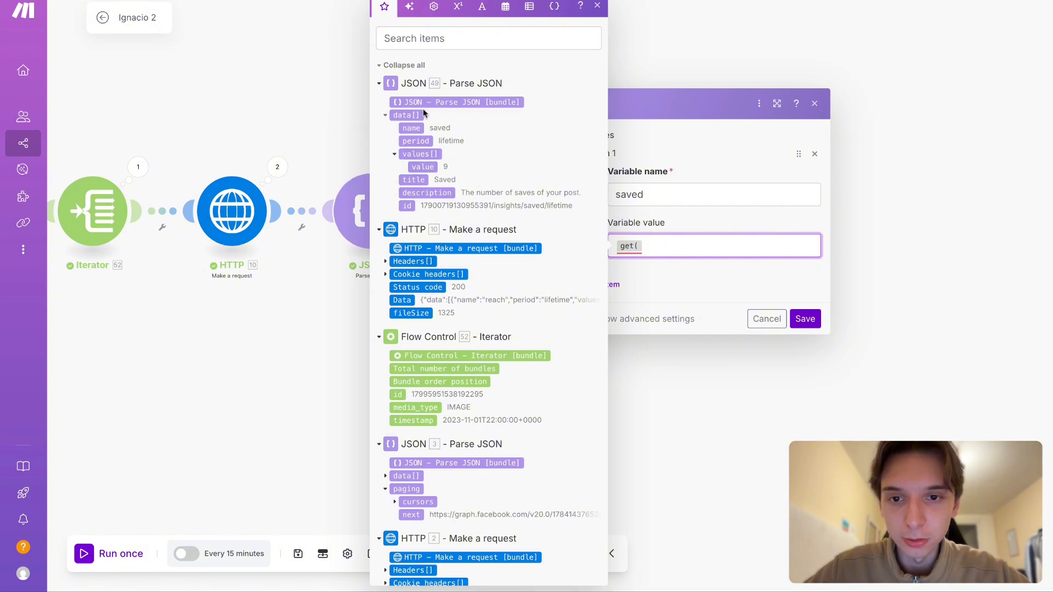
{"action": "left_click", "coordinate": [386, 116]}
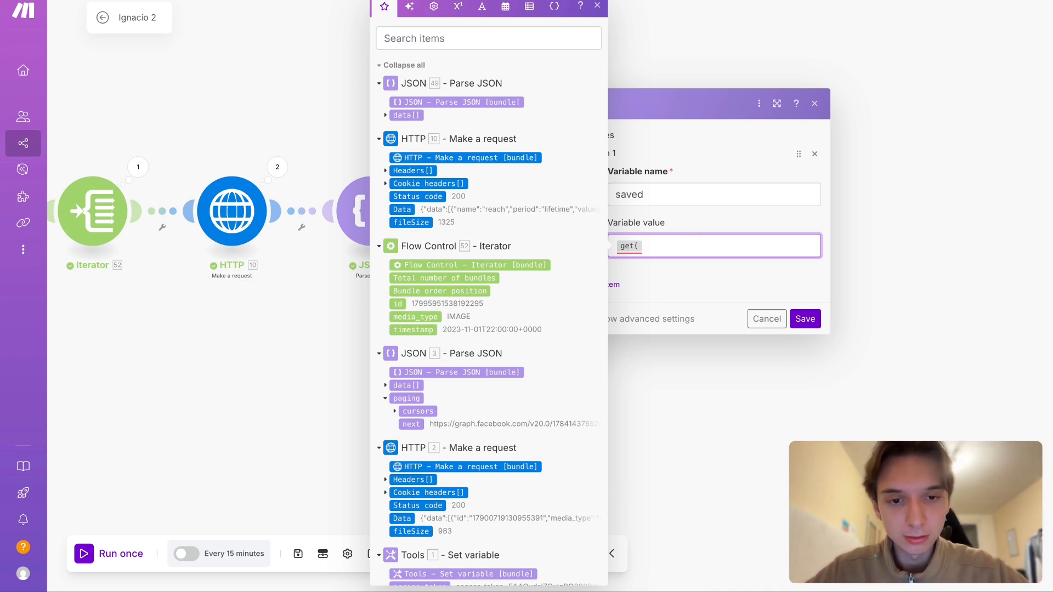
- Add a "collection" placeholder and a semicolon to the get function, then replace the placeholder with the copied sample JSON object
{"action": "type", "text": "C"}
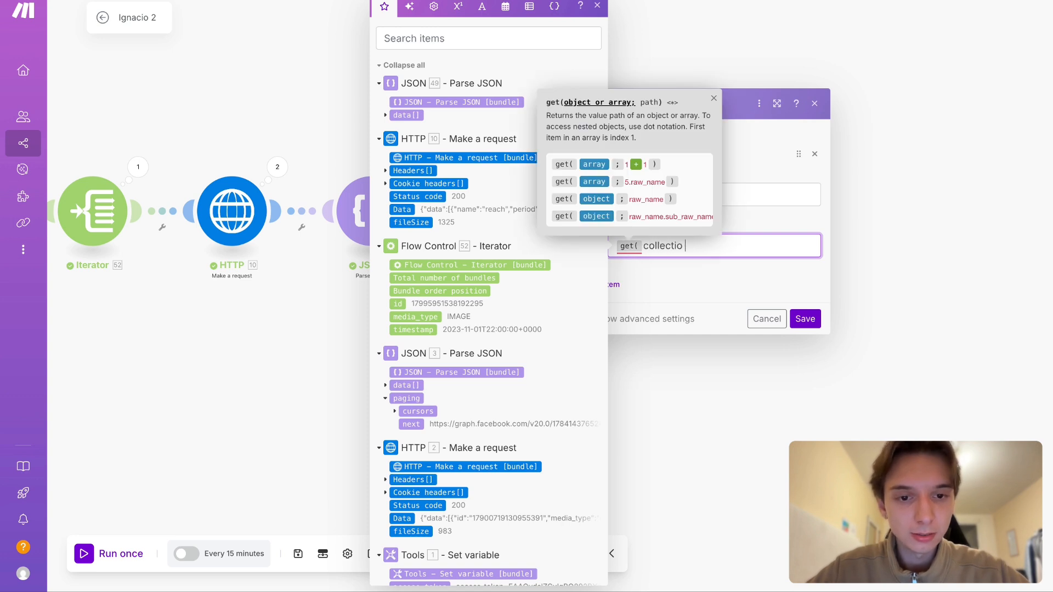
{"action": "type", "text": "ollection;"}
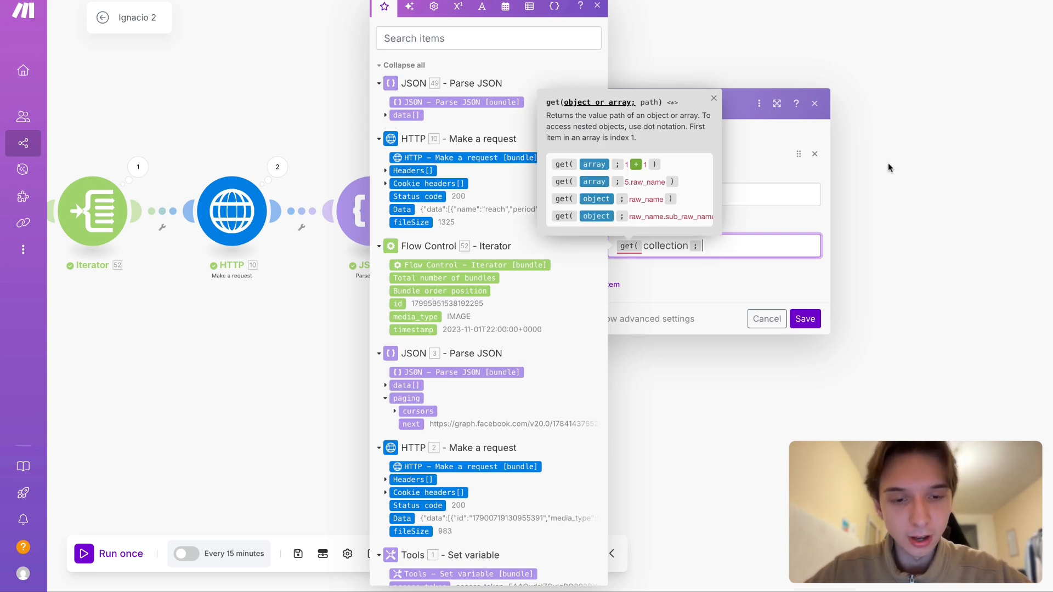
{"action": "left_click", "coordinate": [726, 252]}
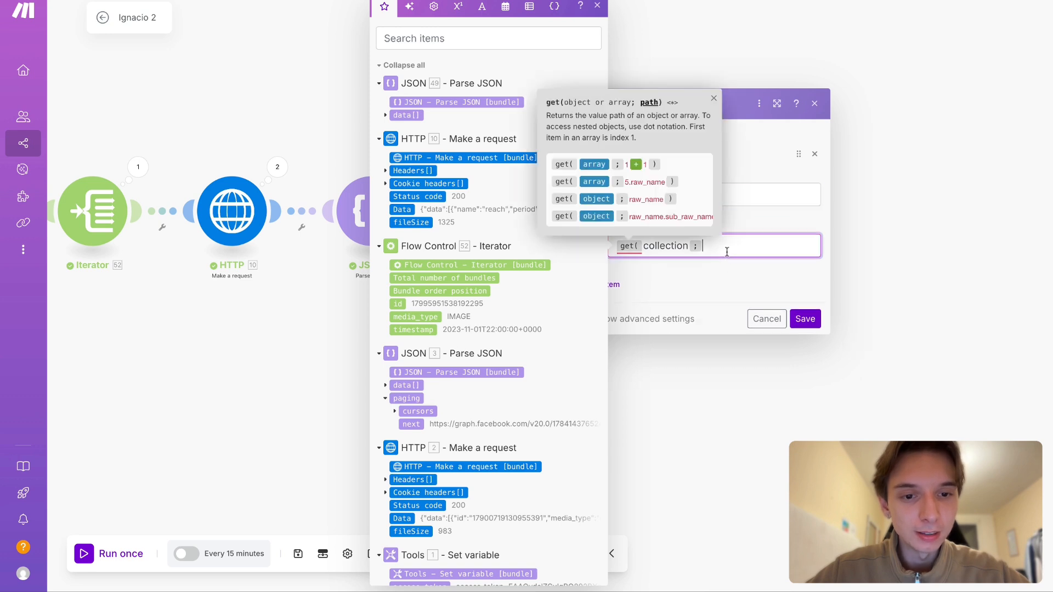
{"action": "double_click", "coordinate": [690, 248]}
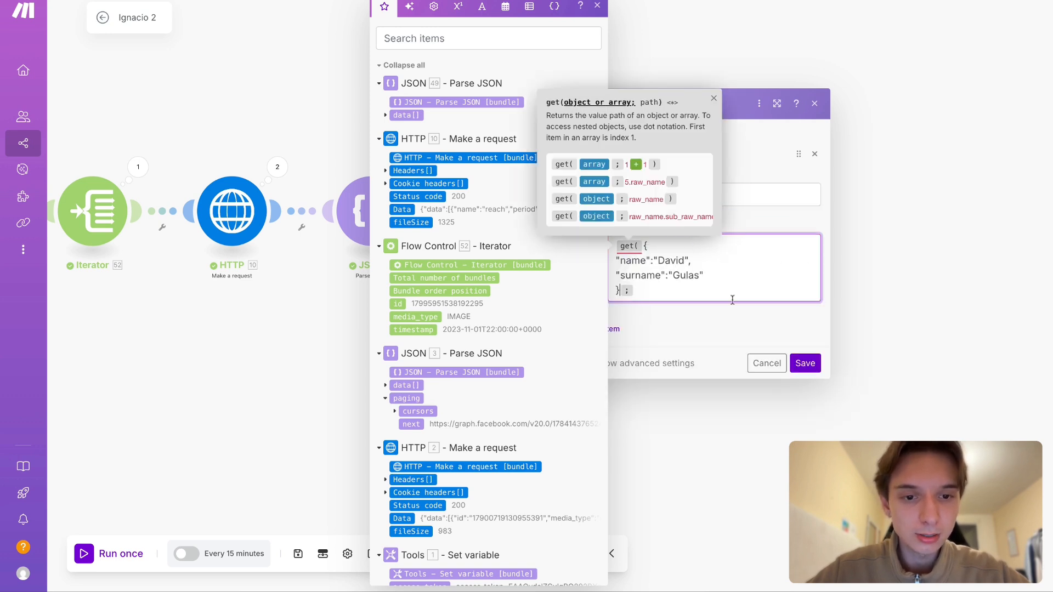
- Review the JSON object used as the get function's first argument, including its "name" key and value
{"action": "left_click", "coordinate": [654, 296]}
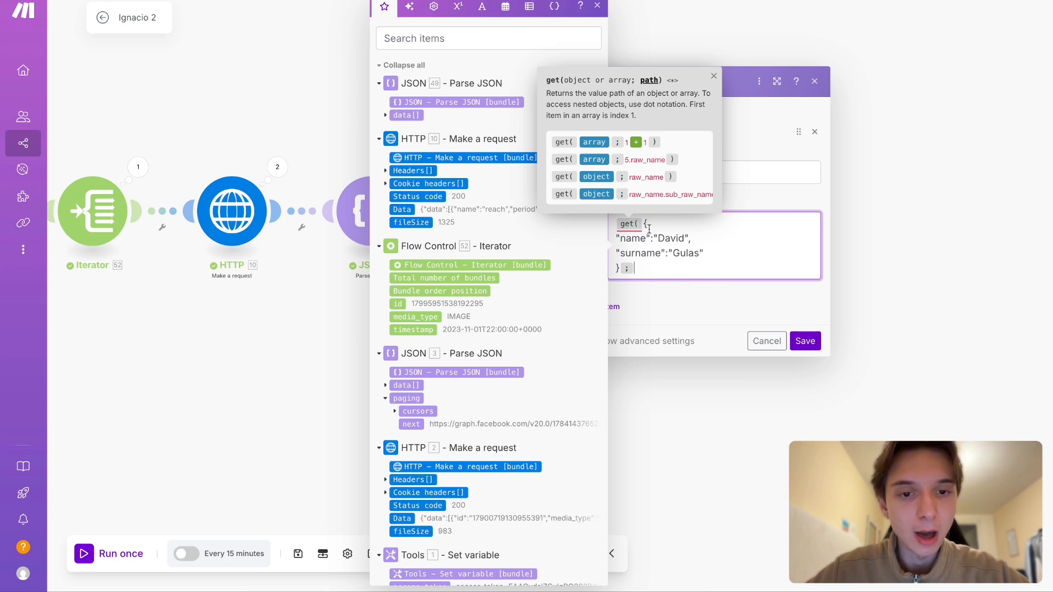
{"action": "left_click_drag", "start_coordinate": [644, 226], "coordinate": [621, 269]}
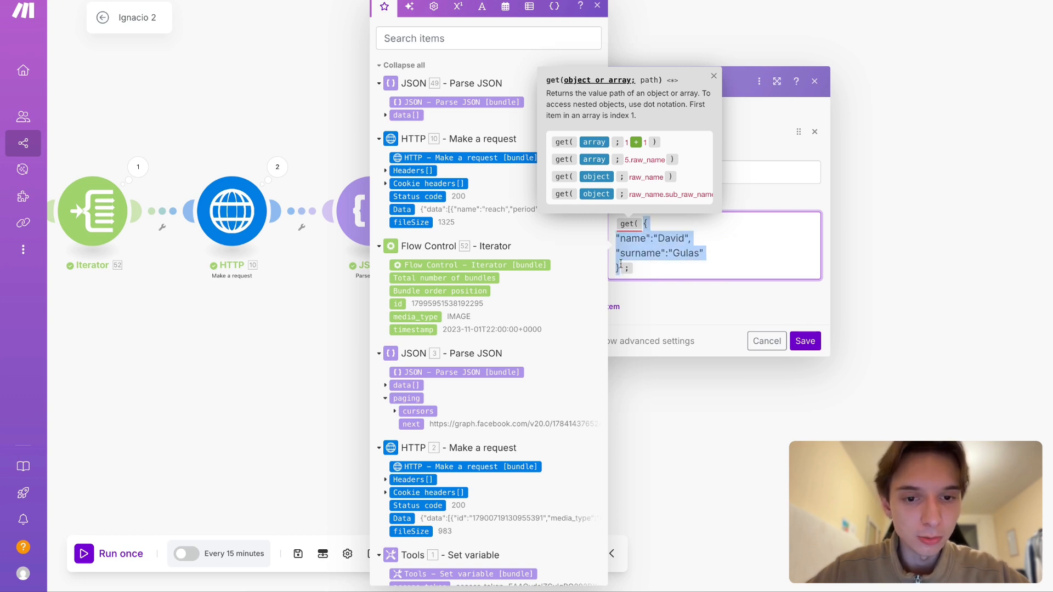
{"action": "left_click", "coordinate": [652, 269]}
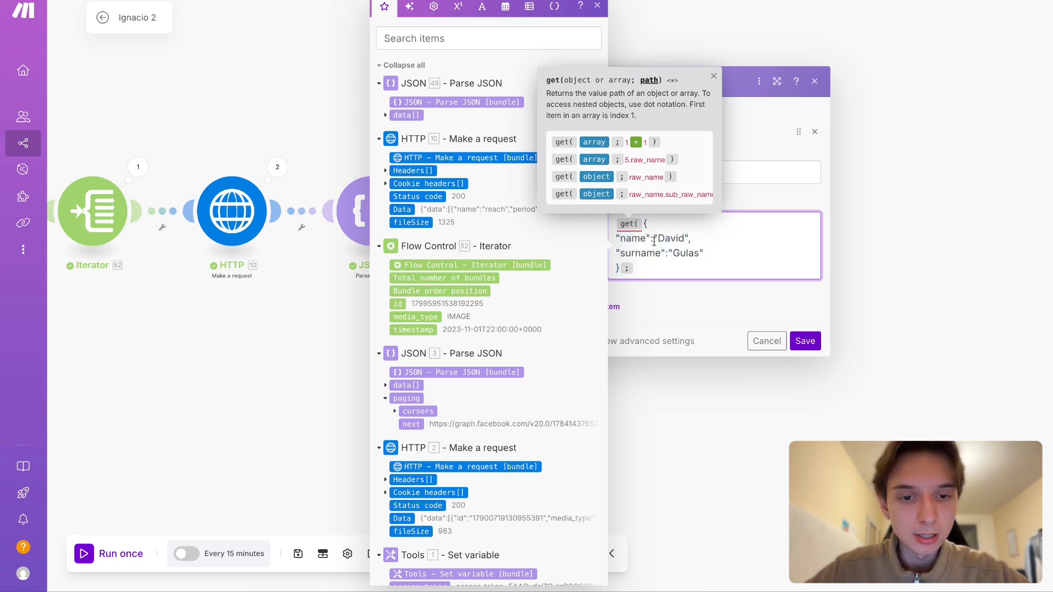
{"action": "left_click", "coordinate": [644, 225]}
{"action": "key", "text": "shift+Down"}
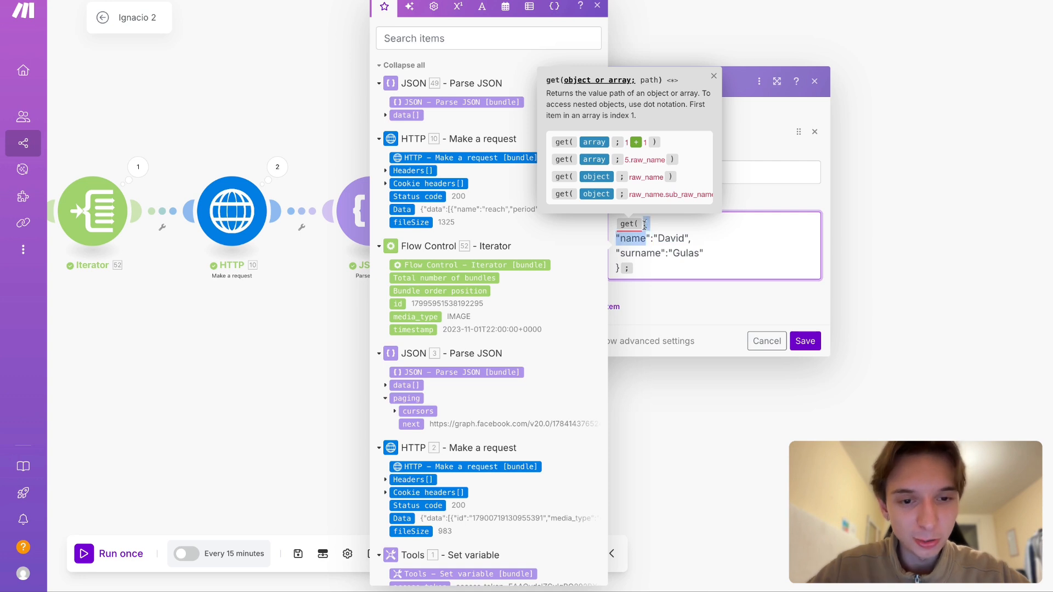
{"action": "key", "text": "shift+Down"}
{"action": "key", "text": "shift+Down"}
{"action": "left_click", "coordinate": [640, 267]}
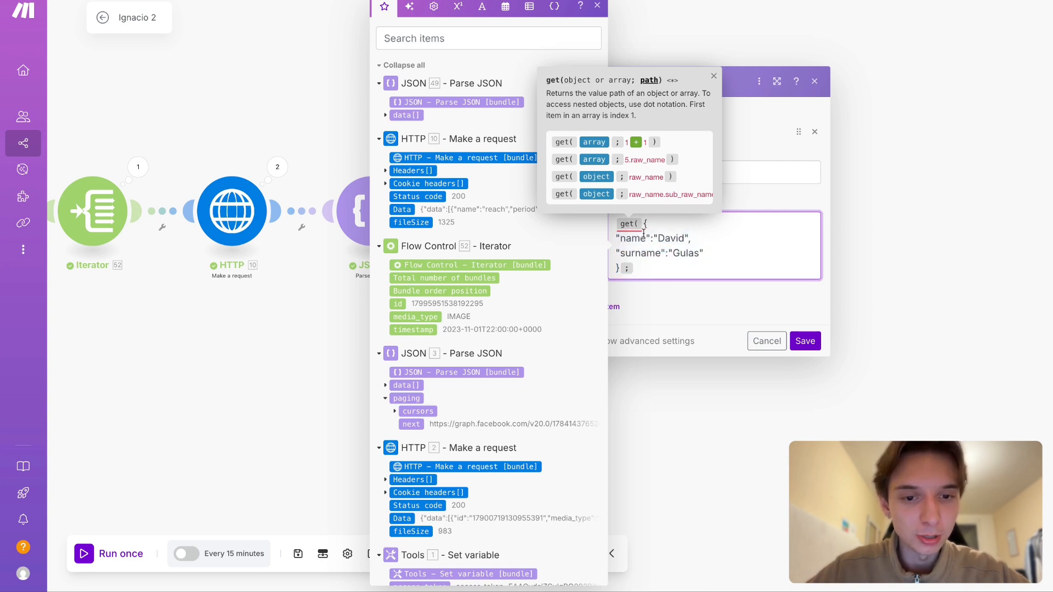
{"action": "left_click_drag", "start_coordinate": [620, 240], "coordinate": [646, 240]}
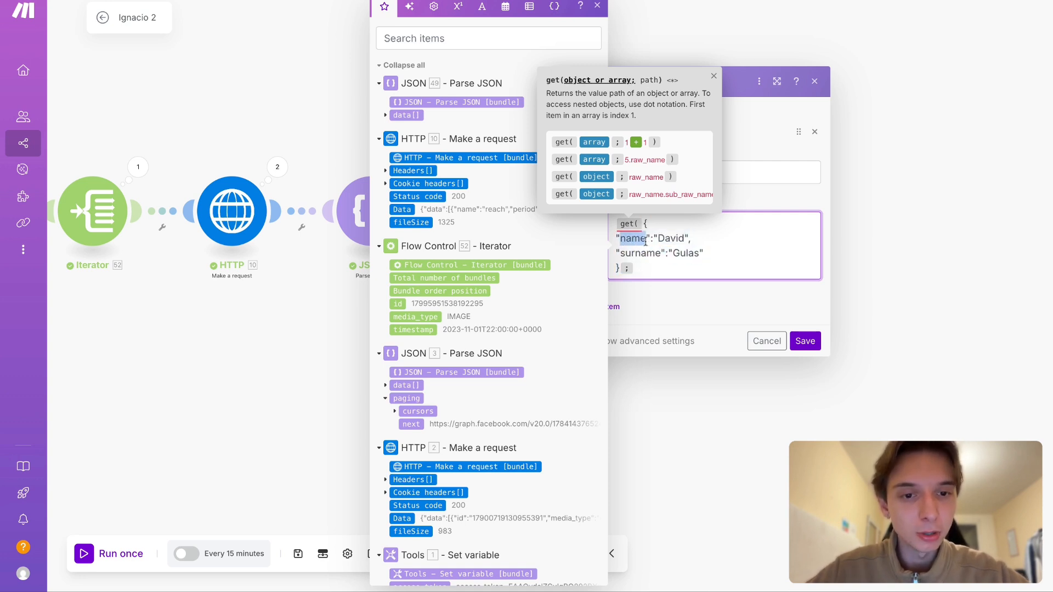
{"action": "left_click", "coordinate": [665, 238]}
{"action": "double_click", "coordinate": [665, 238]}
- Complete the get function with the path name and a closing parenthesis, and save the Set multiple variables module
{"action": "left_click", "coordinate": [649, 274]}
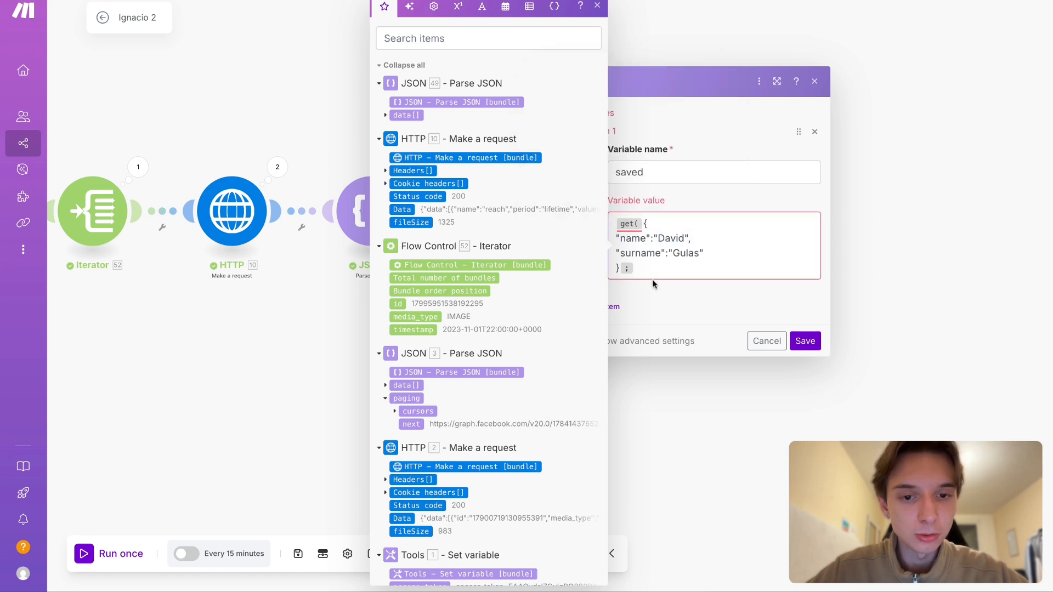
{"action": "type", "text": "name"}
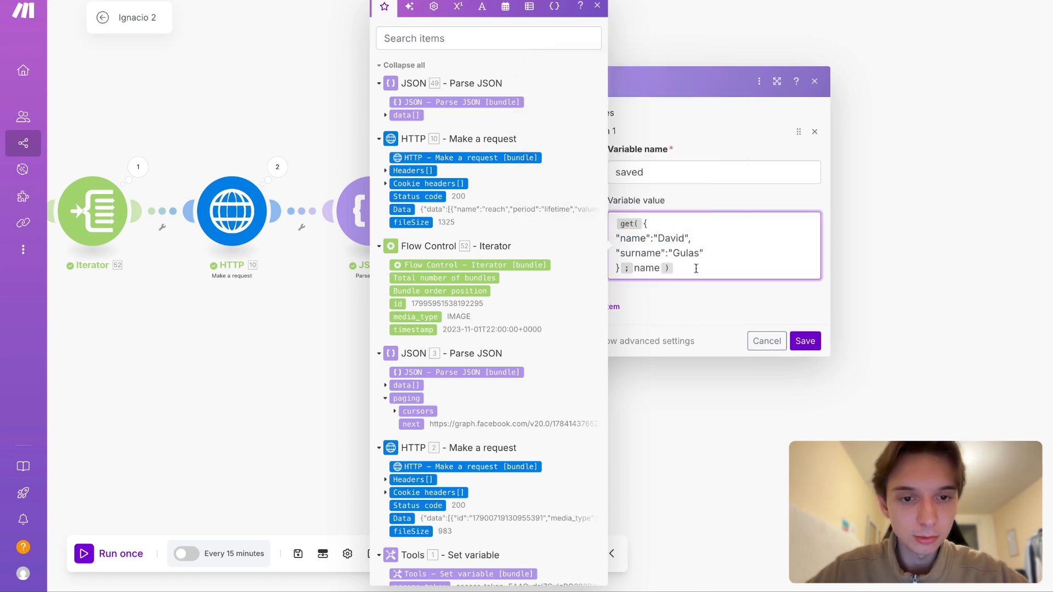
{"action": "left_click_drag", "start_coordinate": [694, 268], "coordinate": [595, 197]}
{"action": "left_click", "coordinate": [792, 339]}
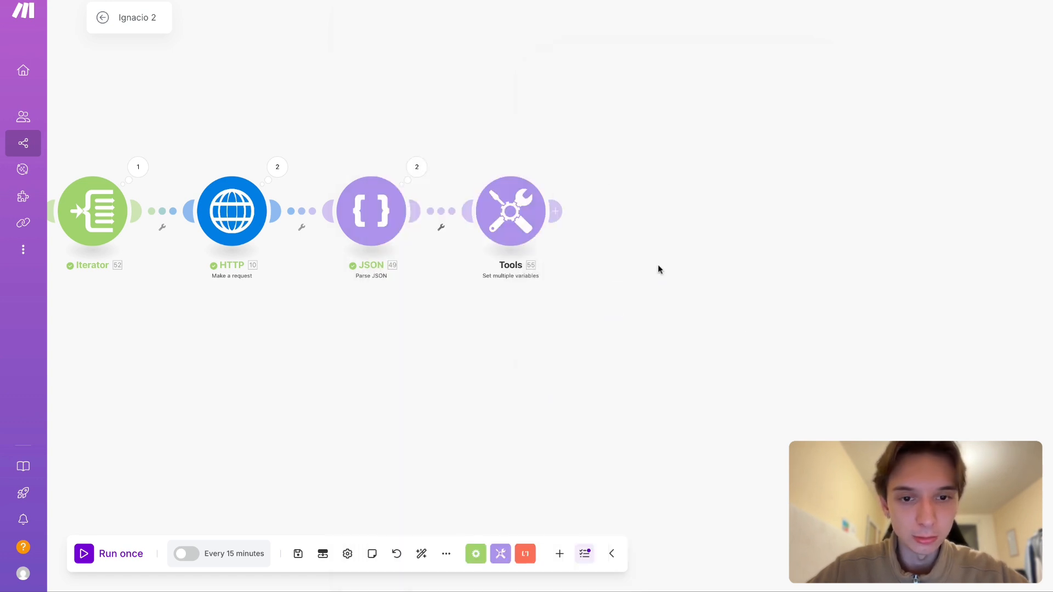
- Run only the Set multiple variables module and check the output of its "saved" variable
{"action": "right_click", "coordinate": [528, 208]}
{"action": "left_click", "coordinate": [564, 232]}
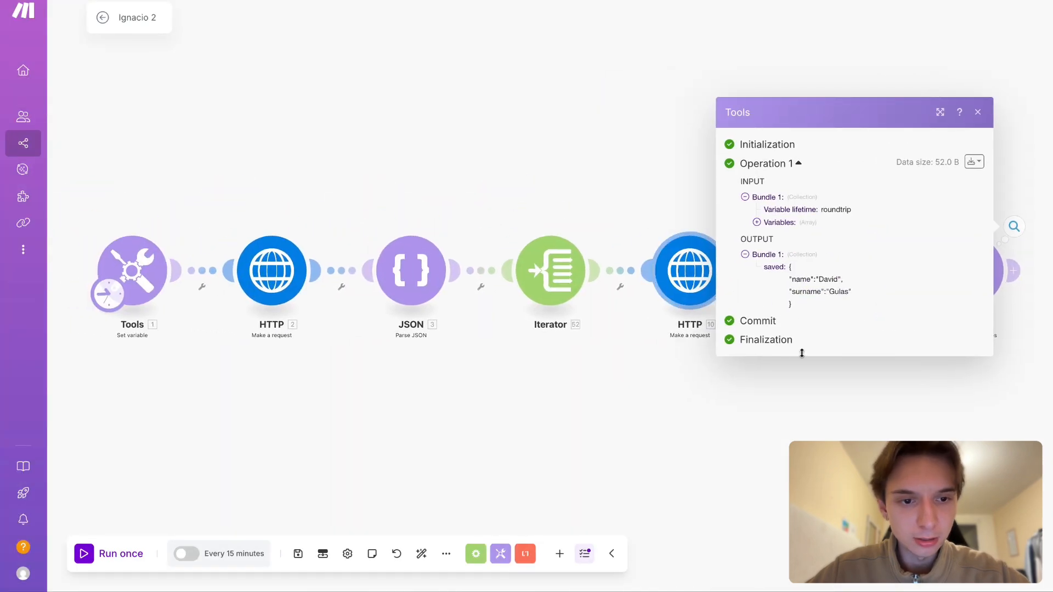
{"action": "left_click", "coordinate": [859, 374]}
- Reopen the Set multiple variables module and clear the whole get expression from the "saved" variable's value
{"action": "left_click", "coordinate": [578, 244]}
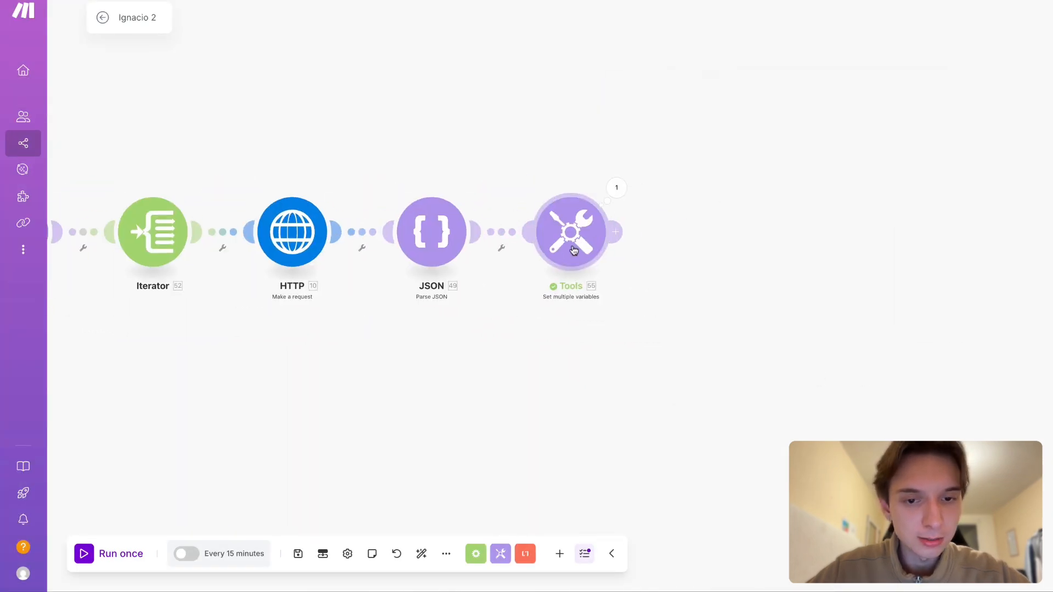
{"action": "left_click", "coordinate": [753, 273]}
{"action": "left_click", "coordinate": [753, 290]}
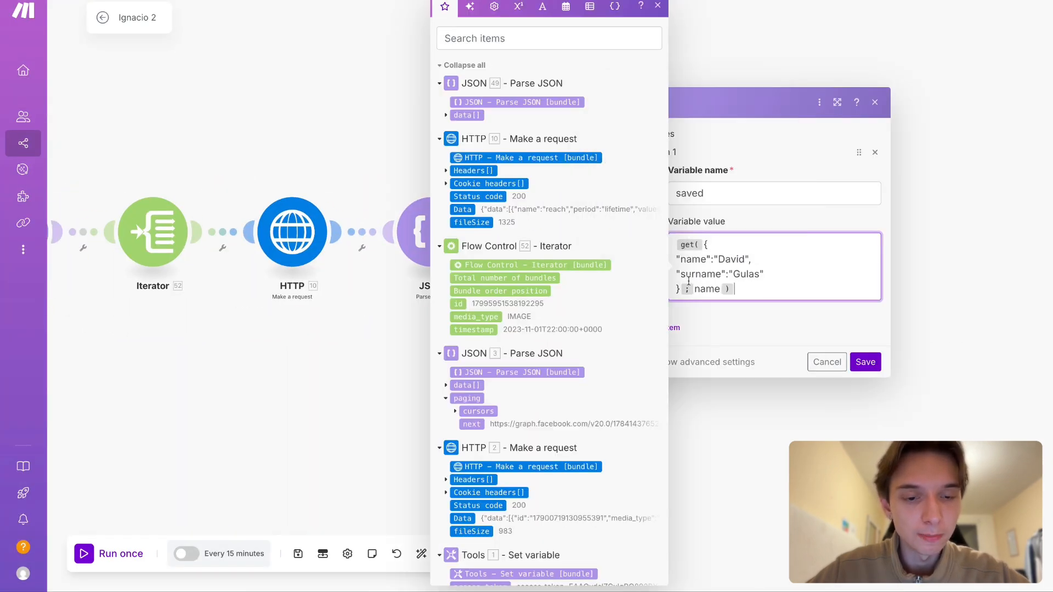
{"action": "key", "text": "ctrl+a"}
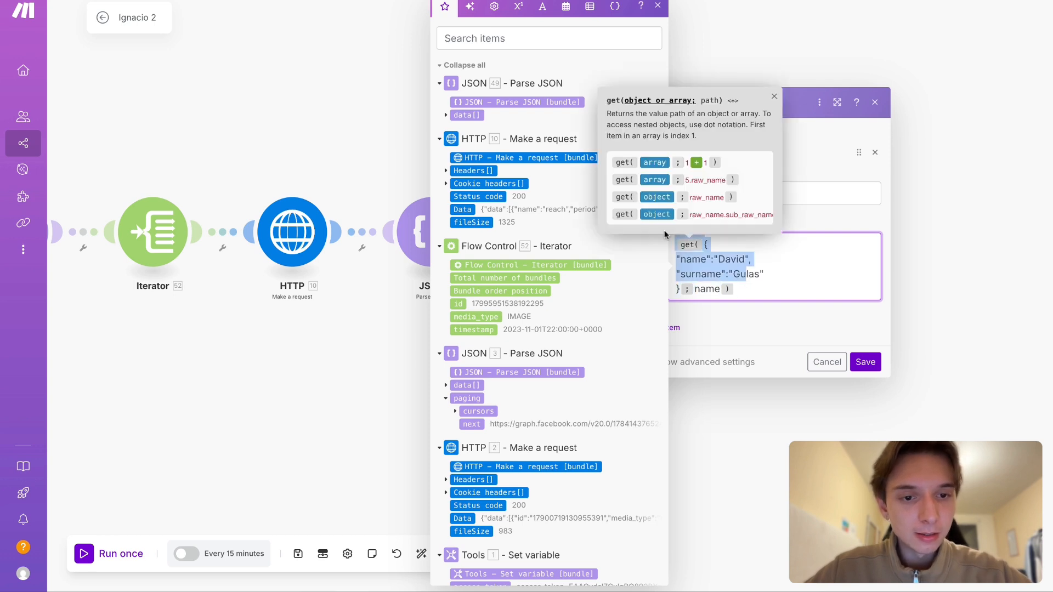
{"action": "key", "text": "BackSpace"}
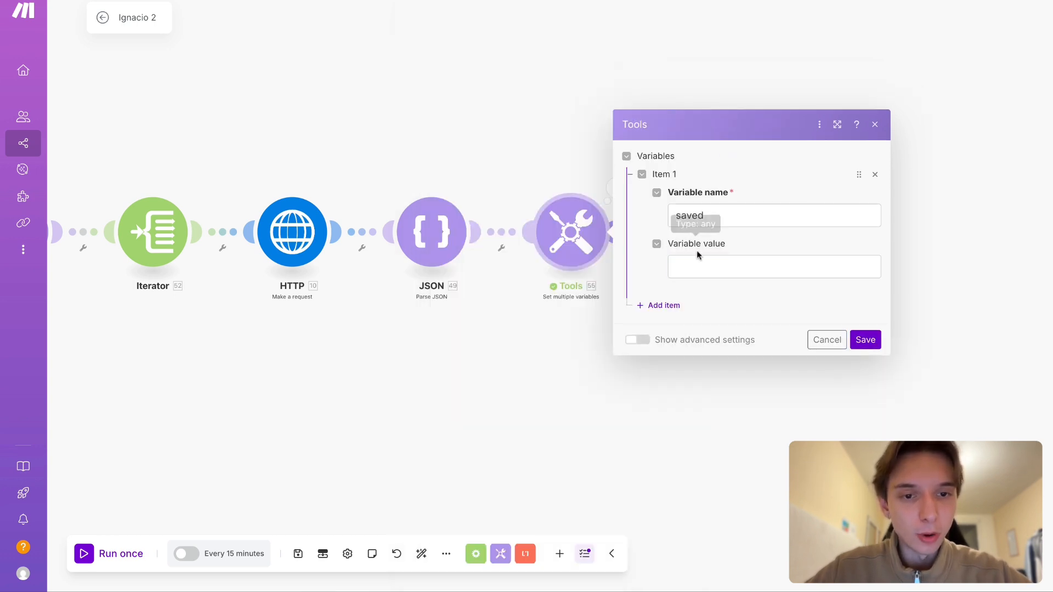
- Enter a sample array of 1,2,3 in square brackets as the "saved" variable's value, with the closing bracket on its own line
{"action": "left_click", "coordinate": [696, 256]}
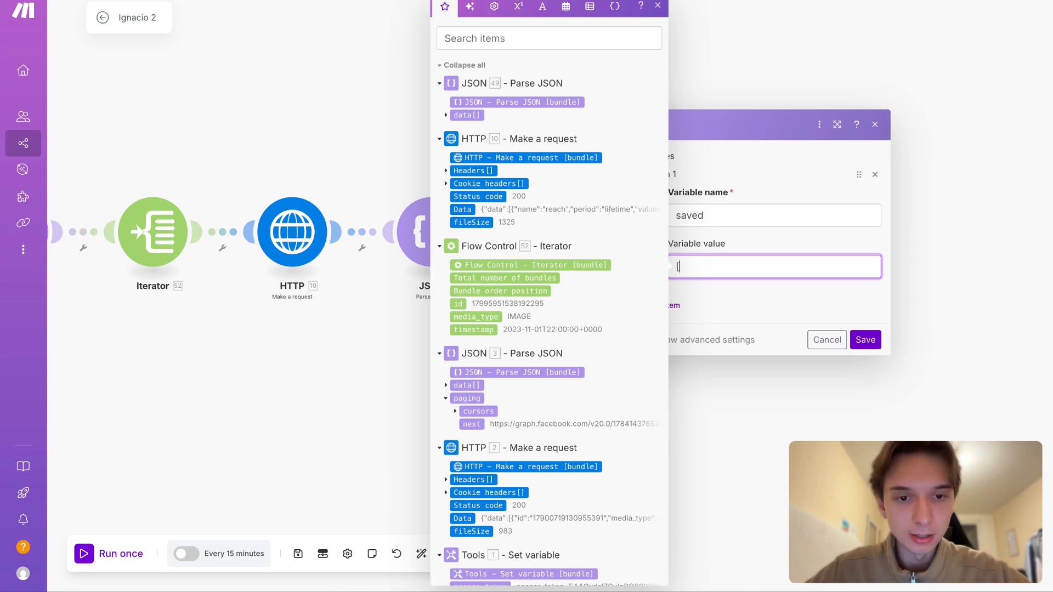
{"action": "type", "text": "["}
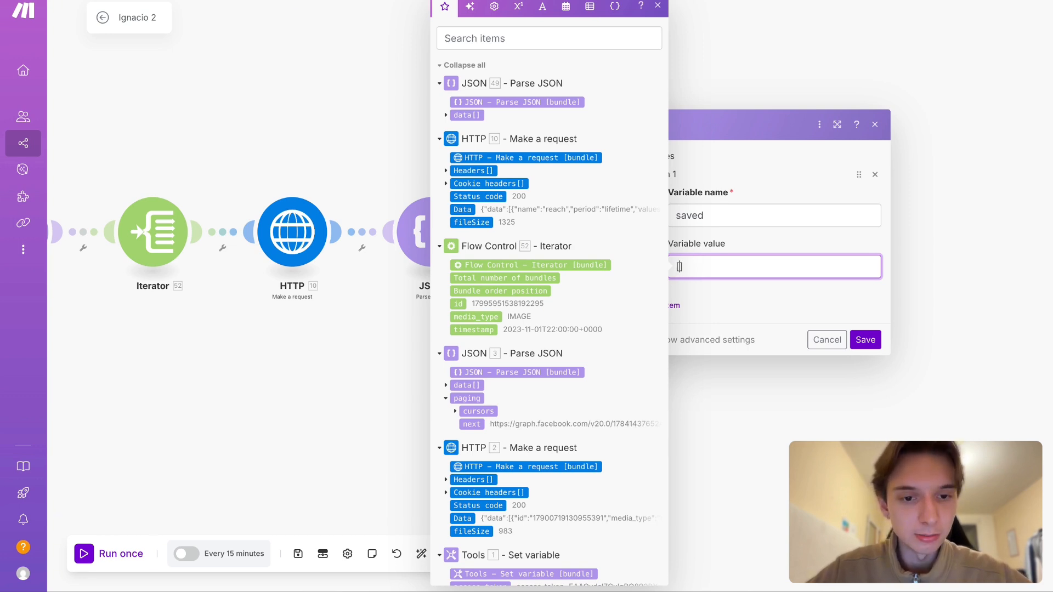
{"action": "key", "text": "Return"}
{"action": "key", "text": "BackSpace"}
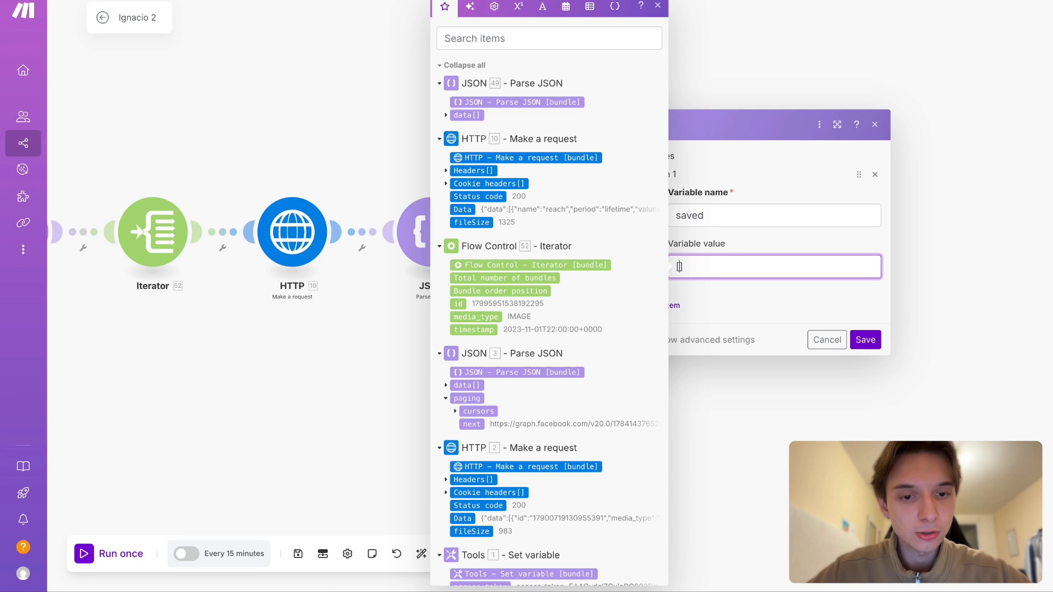
{"action": "key", "text": "Return"}
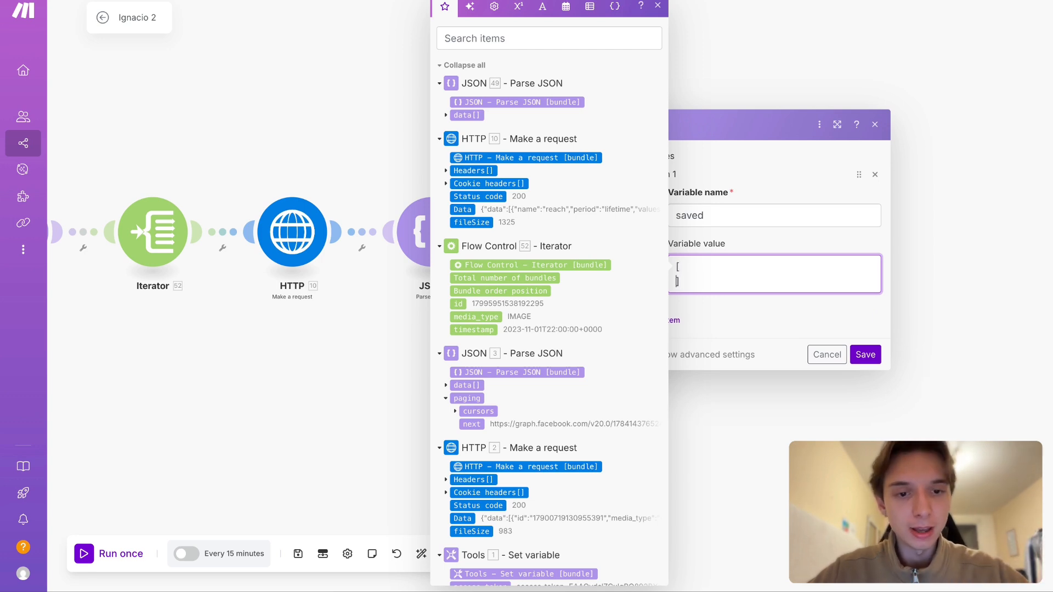
{"action": "left_click", "coordinate": [696, 266]}
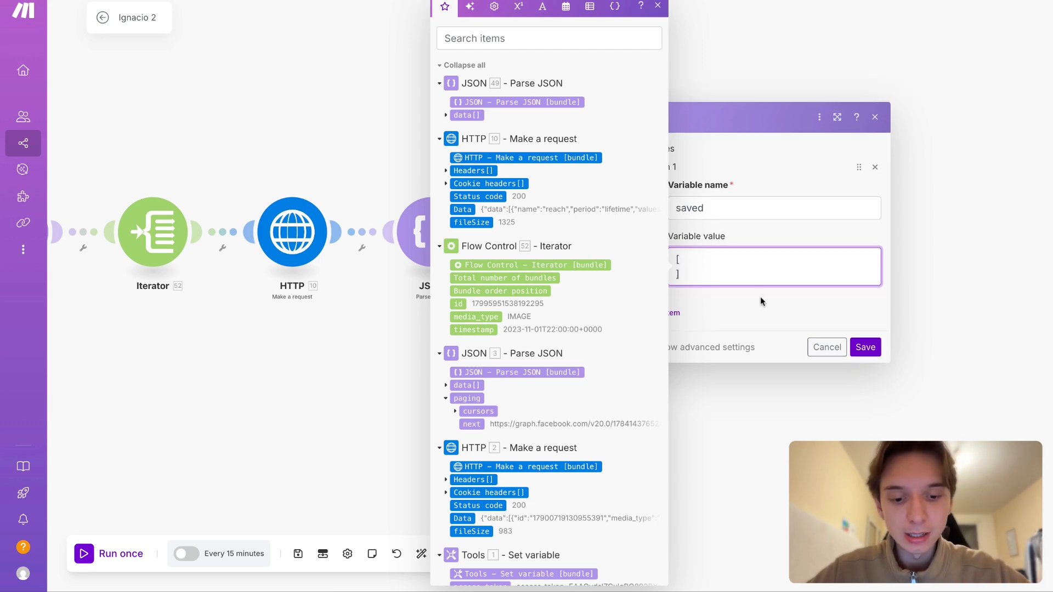
{"action": "type", "text": "\""}
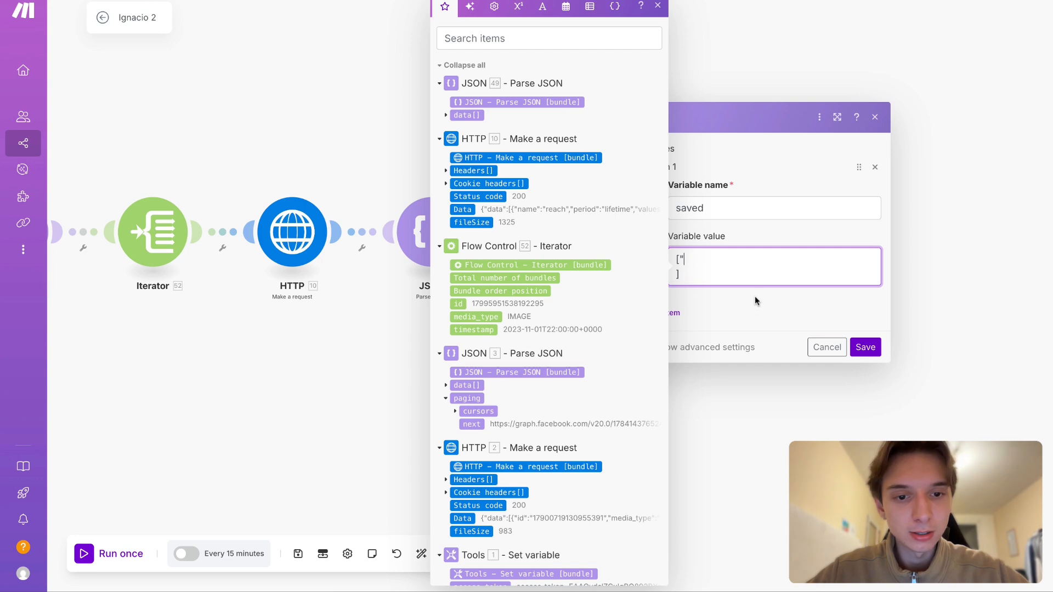
{"action": "key", "text": "BackSpace"}
{"action": "type", "text": "1,2,3"}
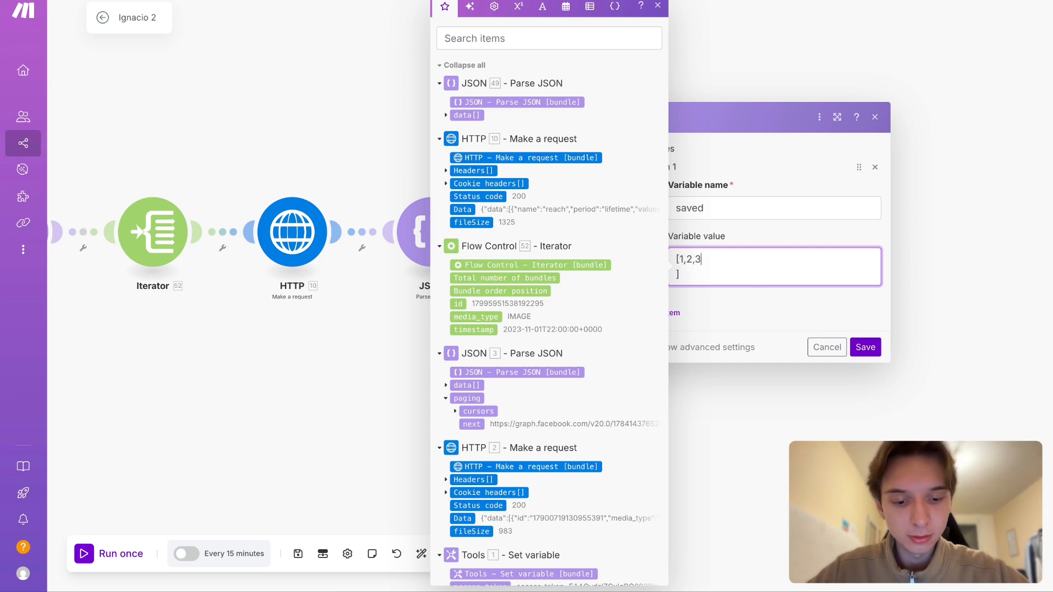
- Replace the numeric array in the "saved" variable's value with an array of three quoted first names
{"action": "key", "text": "Delete"}
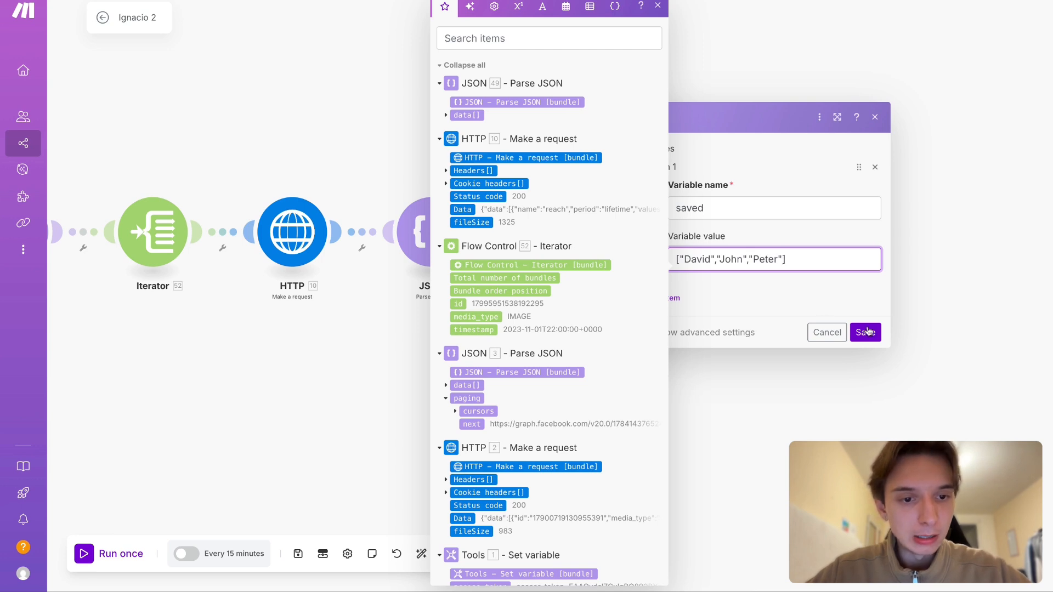
{"action": "key", "text": "ctrl+a"}
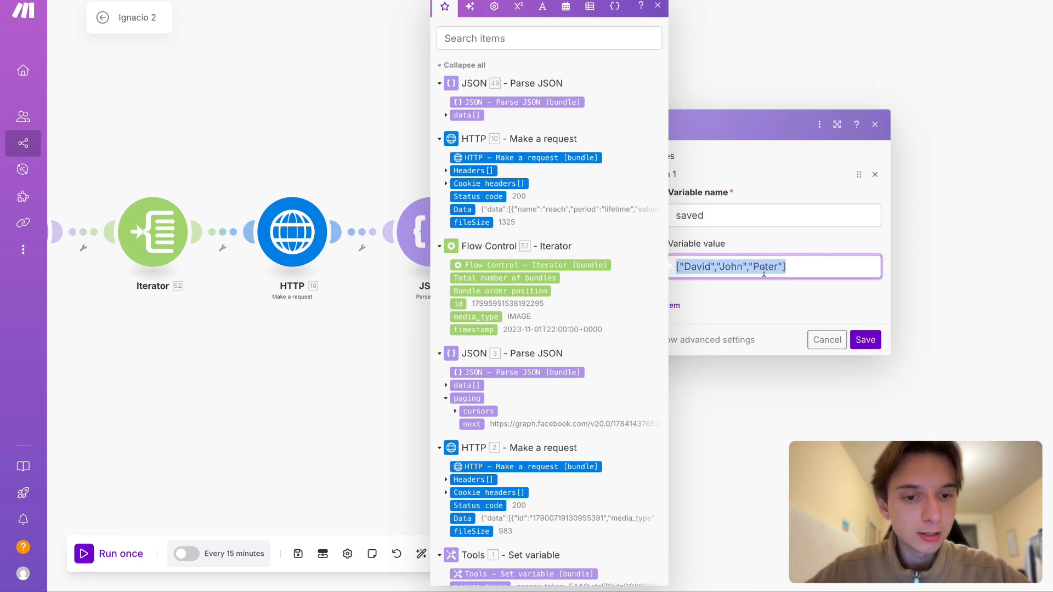
{"action": "left_click", "coordinate": [698, 267]}
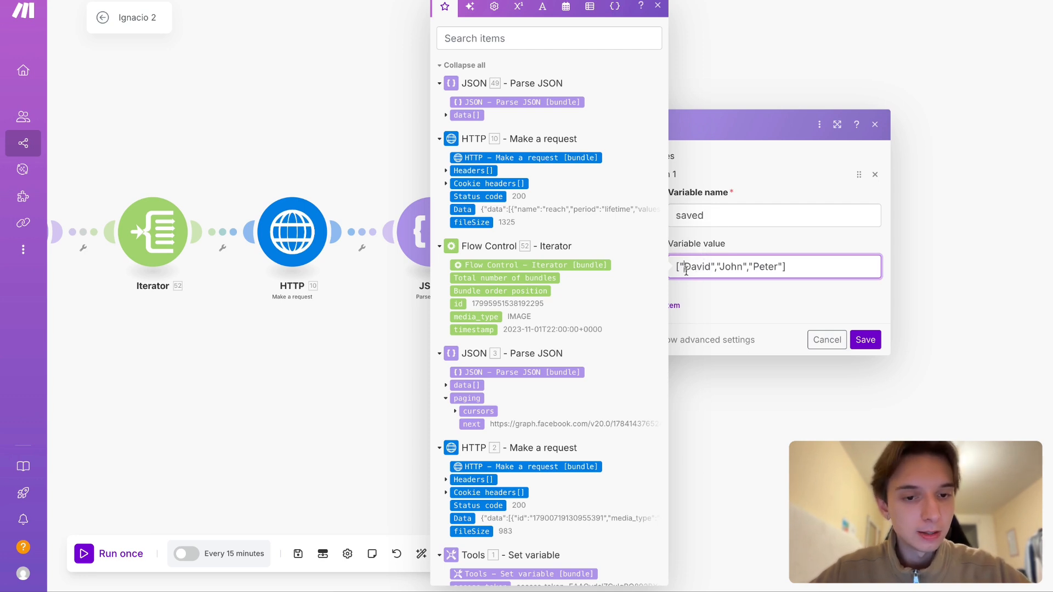
{"action": "double_click", "coordinate": [696, 267]}
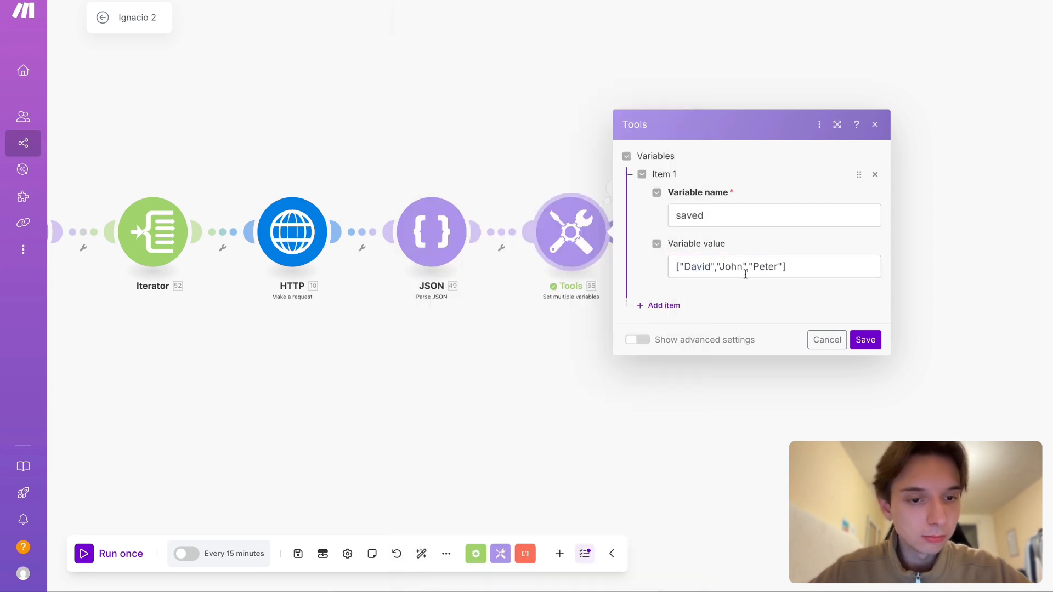
{"action": "double_click", "coordinate": [728, 266]}
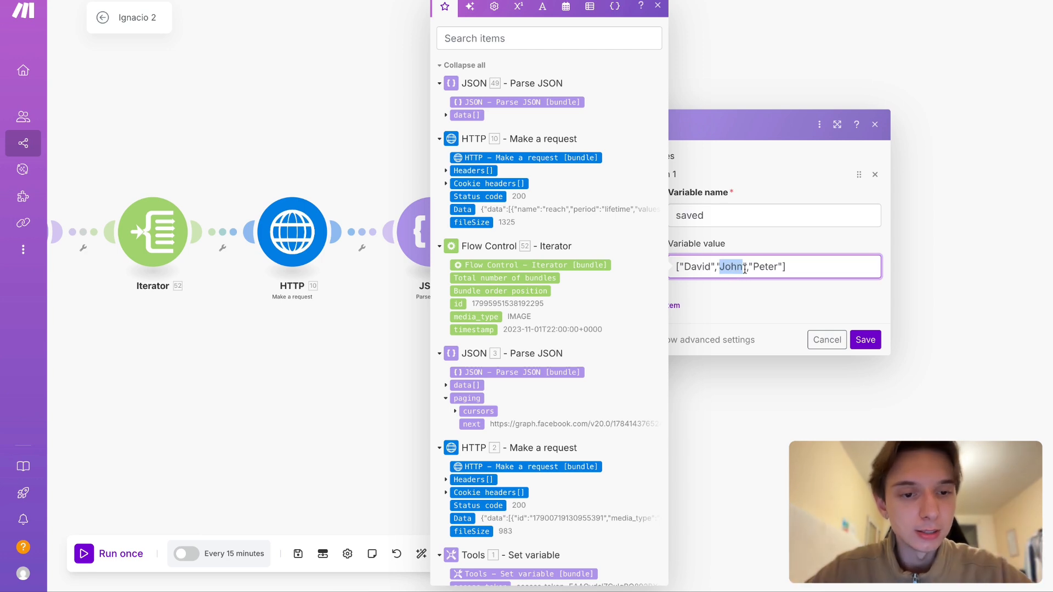
{"action": "left_click", "coordinate": [761, 266]}
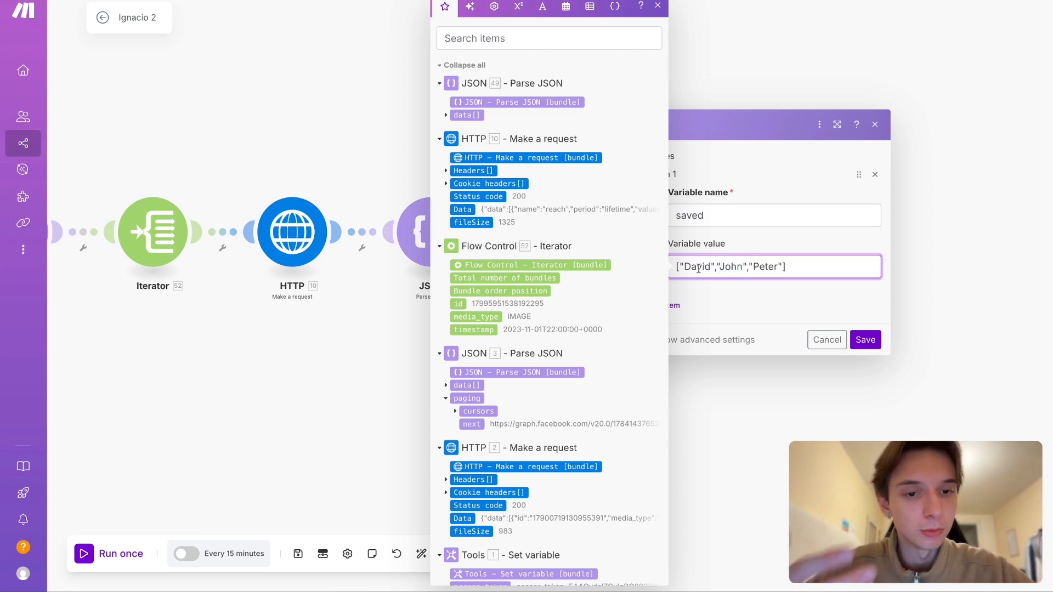
- Clear the sample array of names from the "saved" variable's value and save the module
{"action": "key", "text": "ctrl+a"}
{"action": "key", "text": "BackSpace"}
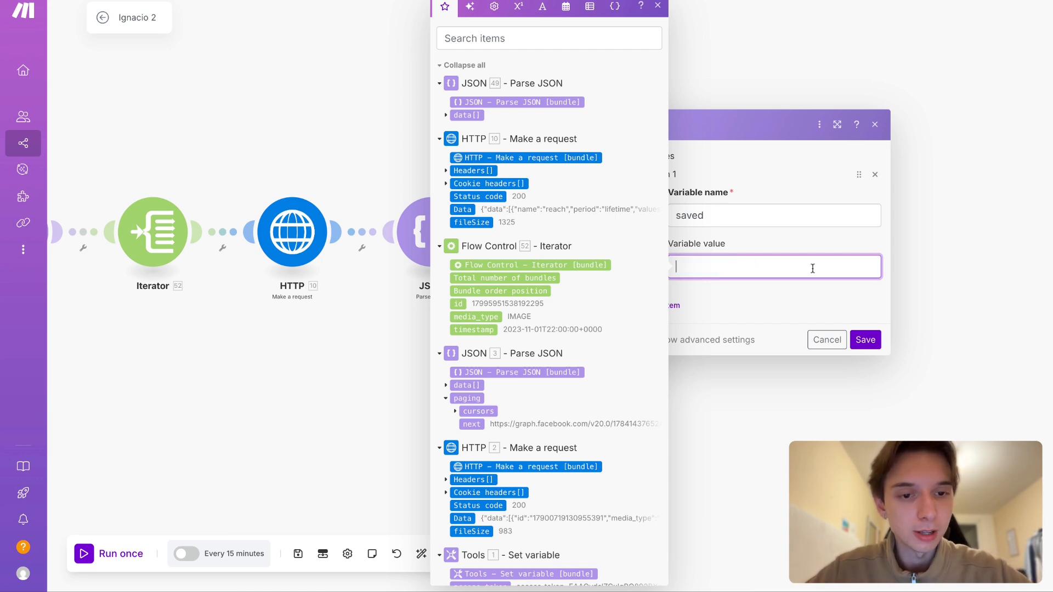
{"action": "left_click", "coordinate": [865, 345]}
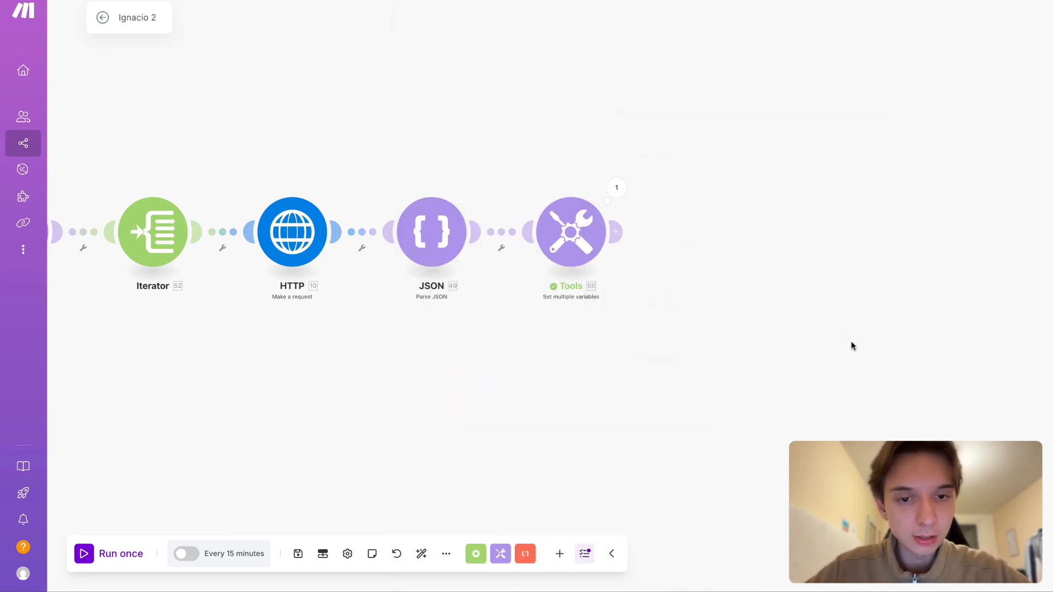
- Start a get function in the "saved" variable's value, check its syntax help, and discard the edit
{"action": "left_click", "coordinate": [571, 231]}
{"action": "left_click", "coordinate": [708, 268]}
{"action": "type", "text": "get("}
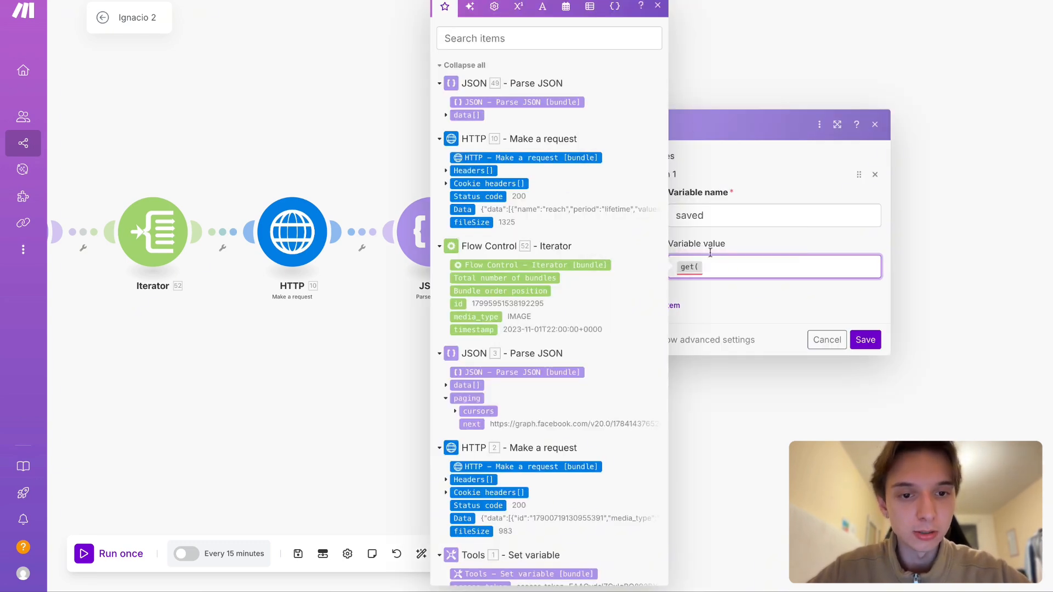
{"action": "left_click", "coordinate": [690, 267]}
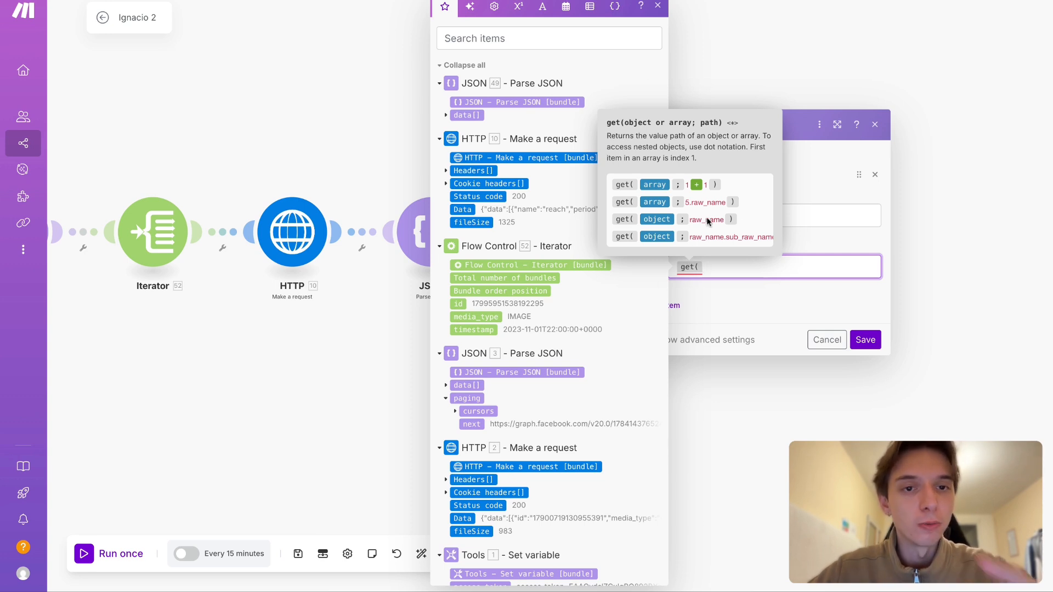
{"action": "left_click", "coordinate": [858, 340]}
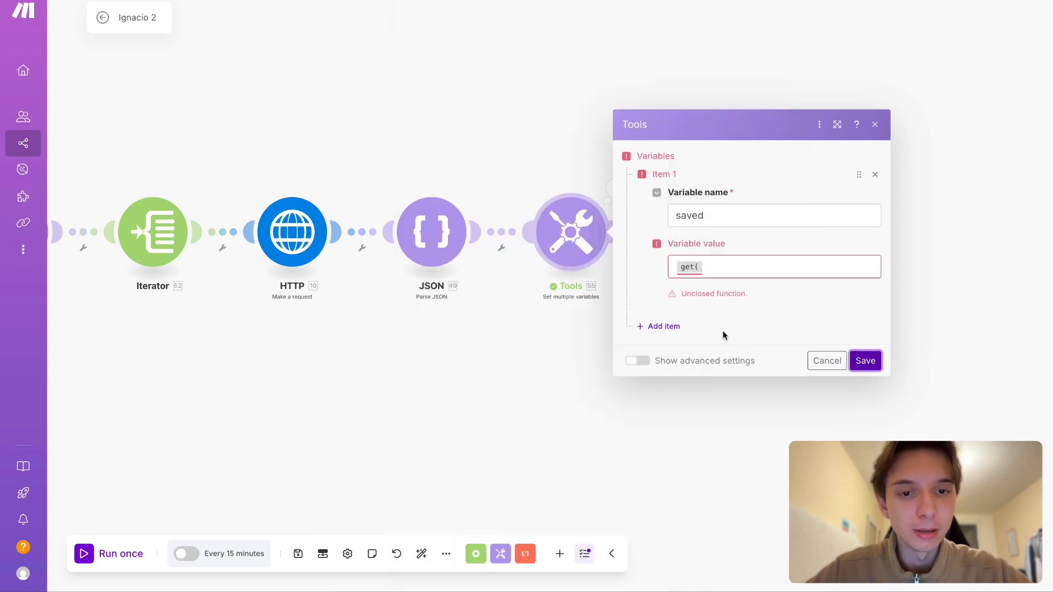
{"action": "left_click", "coordinate": [521, 395]}
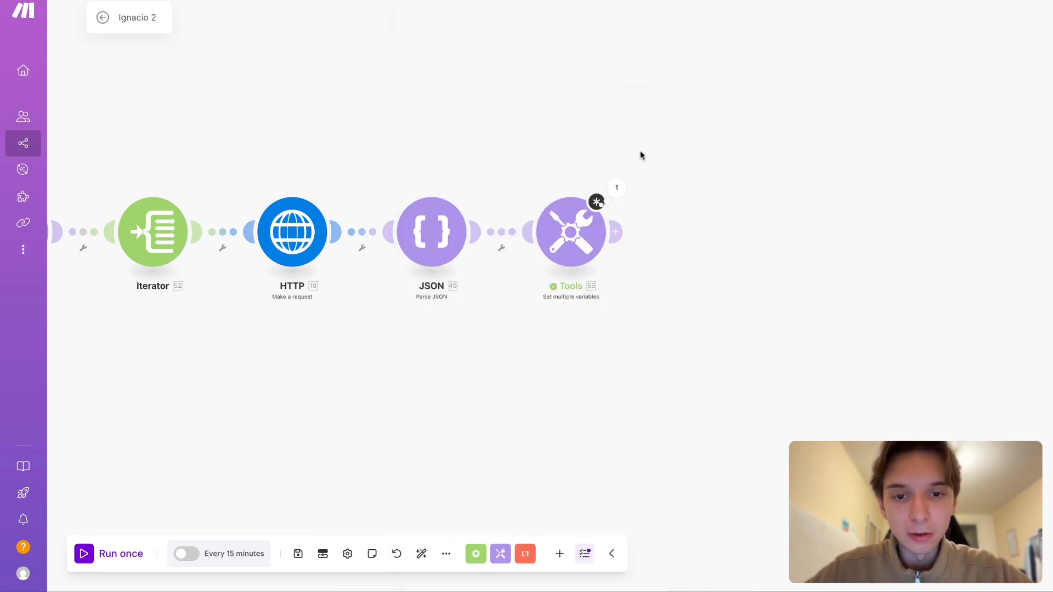
- Save the Set multiple variables module with an empty "saved" value and run the whole scenario once
{"action": "left_click", "coordinate": [570, 232]}
{"action": "left_click", "coordinate": [745, 253]}
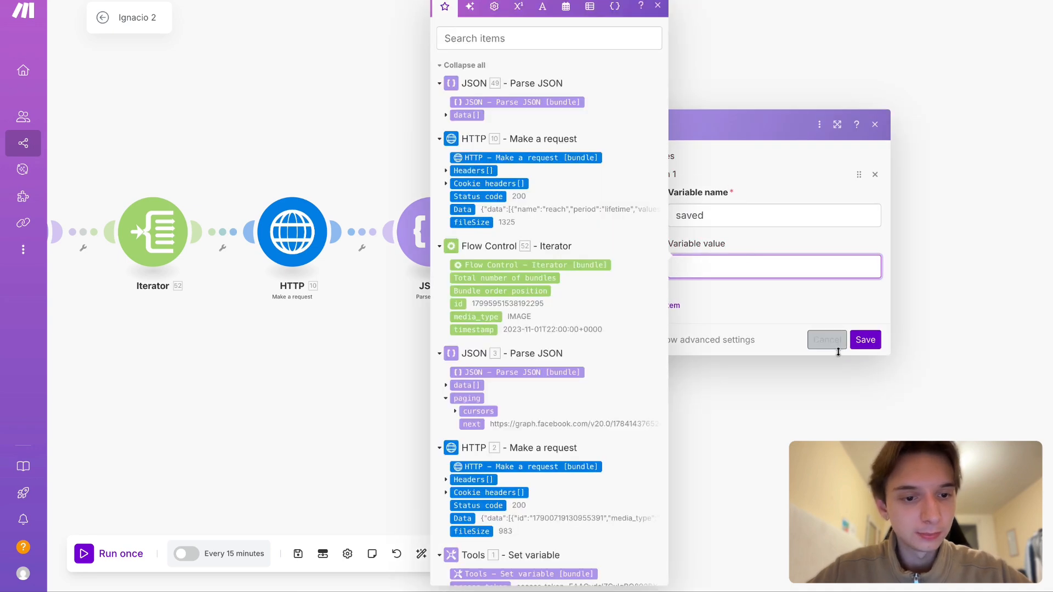
{"action": "left_click", "coordinate": [865, 340]}
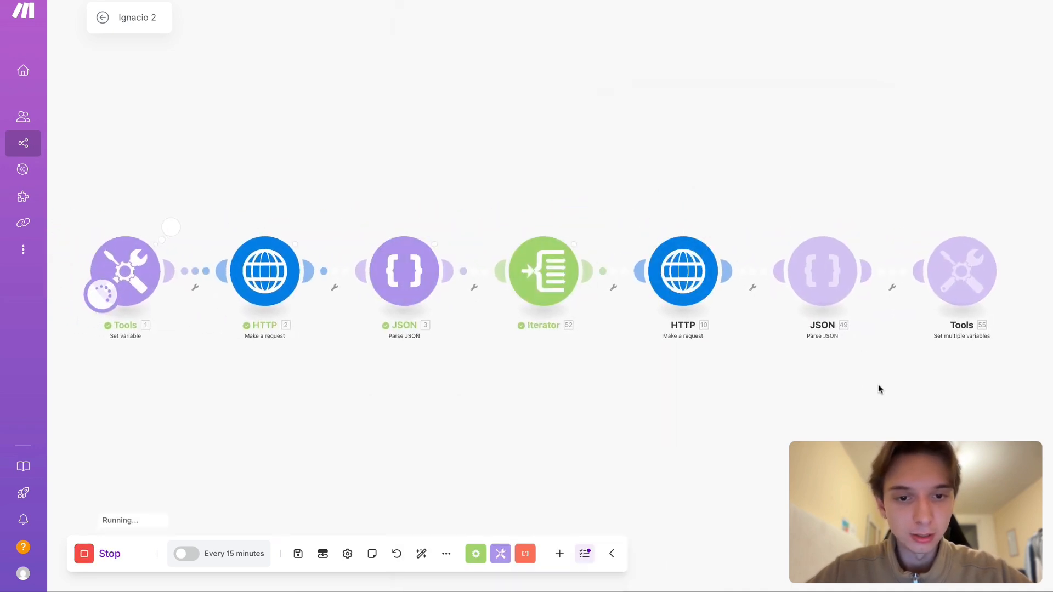
- Inspect the last Parse JSON module's Operation 1 output, checking the metric names of the first and second items in the data array
{"action": "left_click_drag", "start_coordinate": [878, 384], "coordinate": [595, 384]}
{"action": "left_click", "coordinate": [587, 230]}
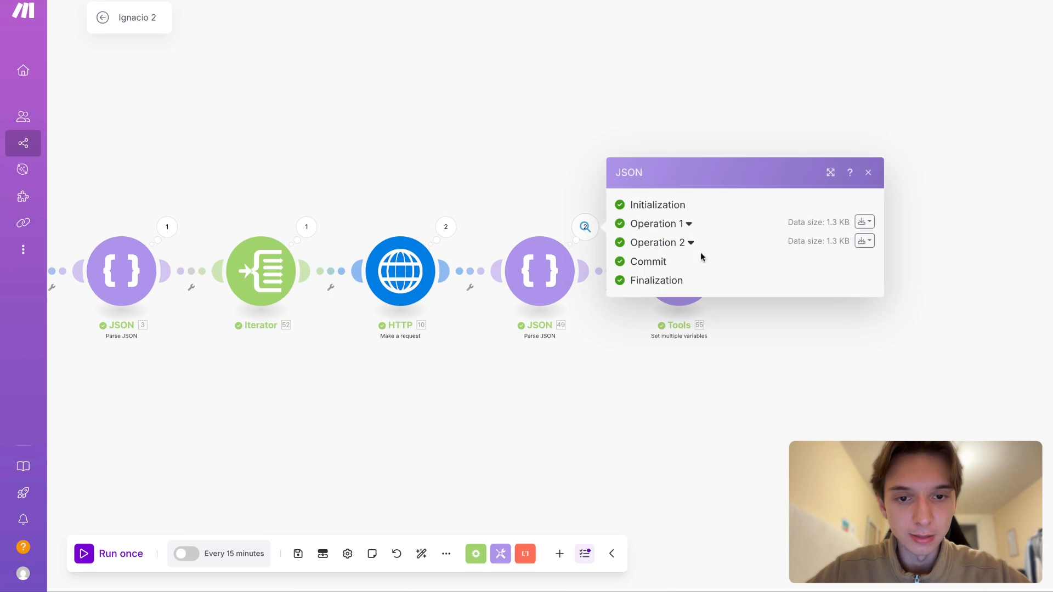
{"action": "left_click", "coordinate": [680, 224]}
{"action": "left_click", "coordinate": [660, 273]}
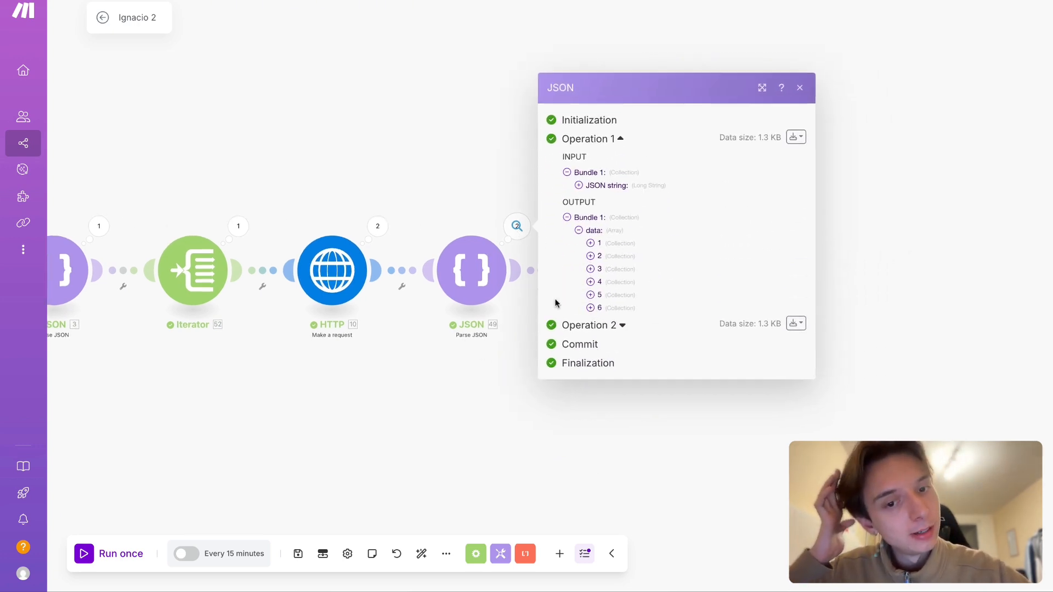
{"action": "left_click", "coordinate": [606, 244]}
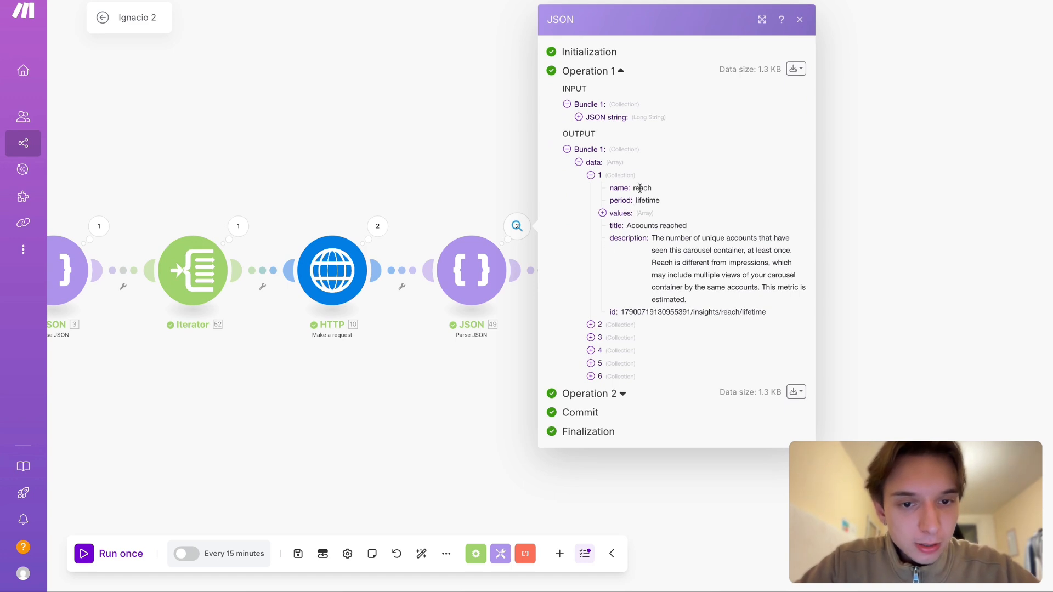
{"action": "left_click", "coordinate": [616, 177]}
{"action": "left_click", "coordinate": [620, 257]}
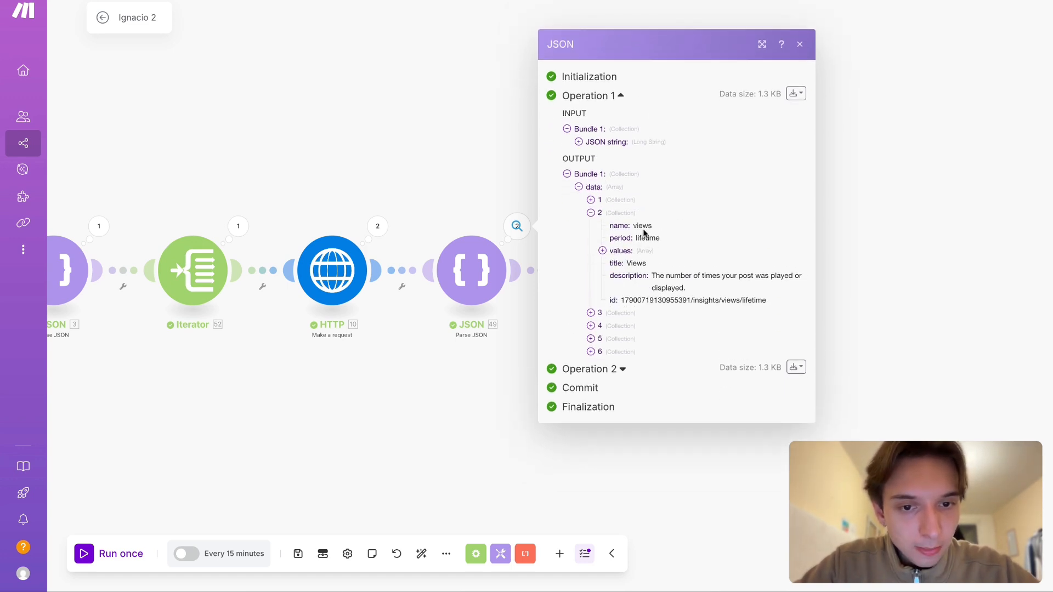
{"action": "left_click", "coordinate": [621, 257]}
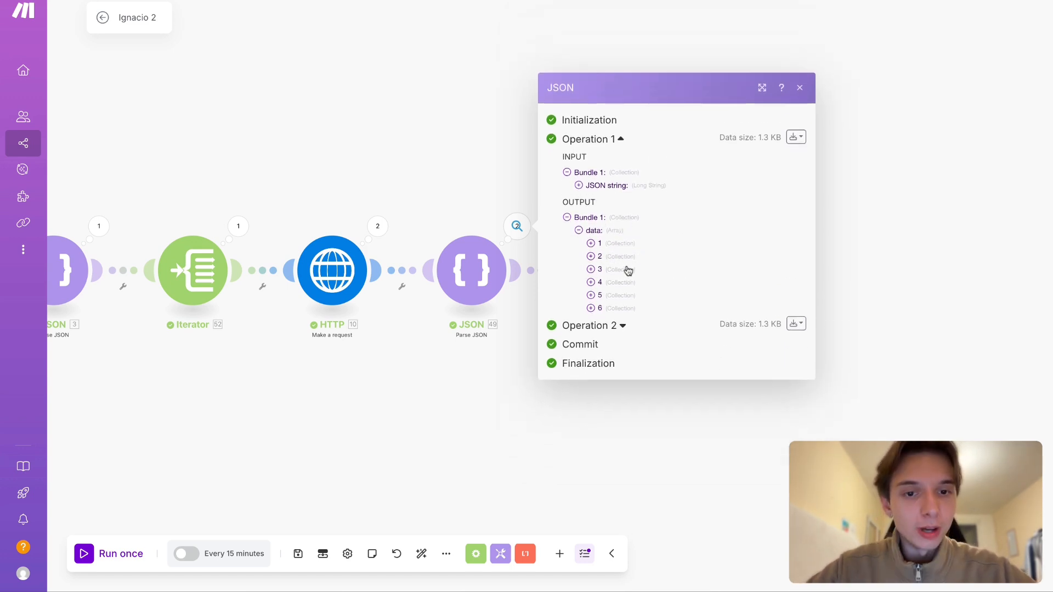
- Compare the metric name at position 1 of the data array with the one at position 4, and close the output
{"action": "left_click", "coordinate": [622, 244]}
{"action": "double_click", "coordinate": [642, 187]}
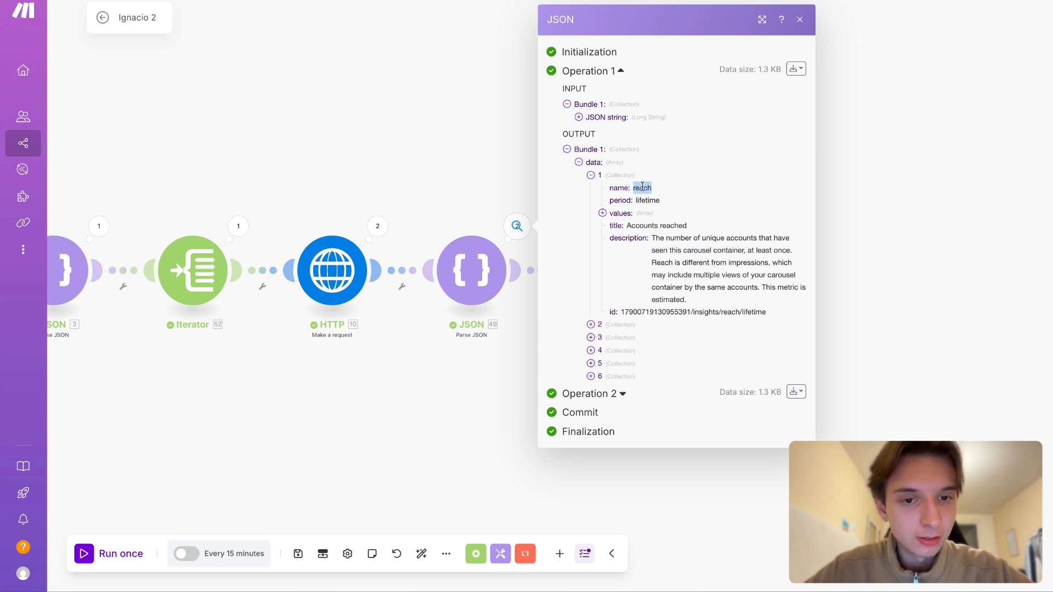
{"action": "left_click", "coordinate": [614, 181]}
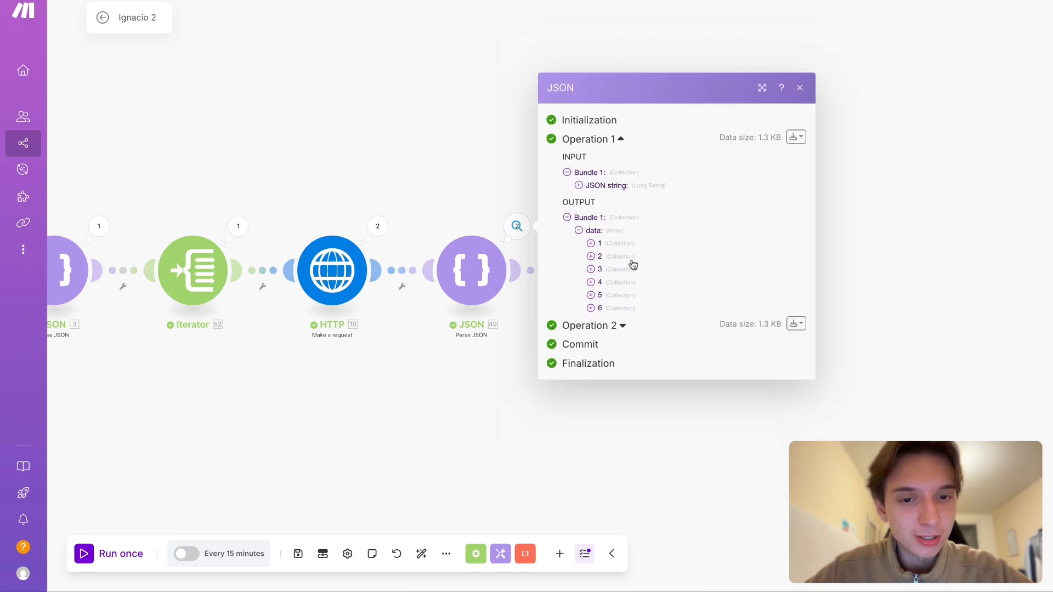
{"action": "left_click", "coordinate": [622, 244]}
{"action": "left_click", "coordinate": [618, 181]}
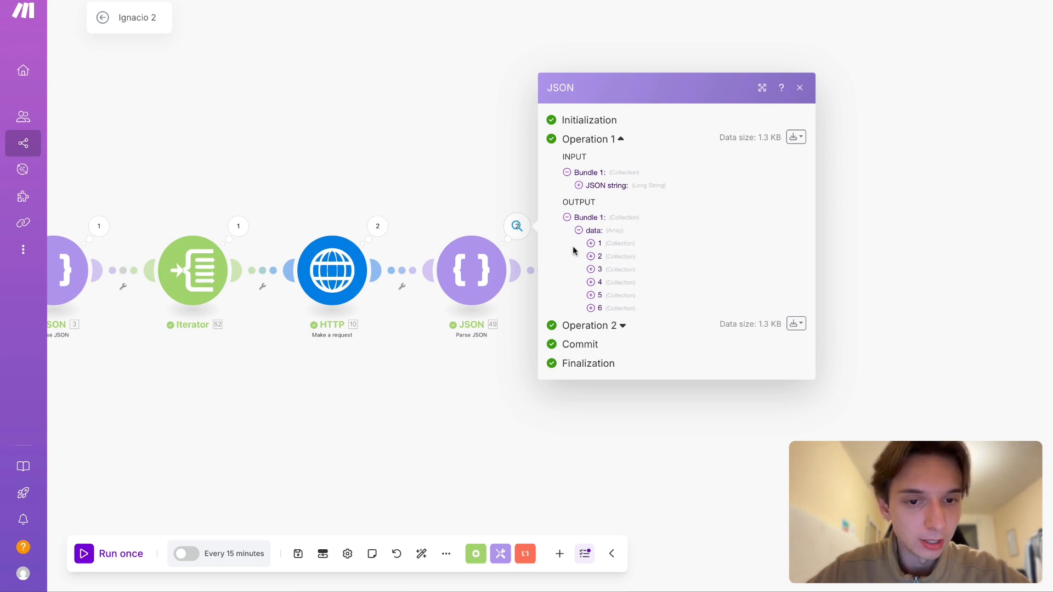
{"action": "left_click", "coordinate": [596, 284]}
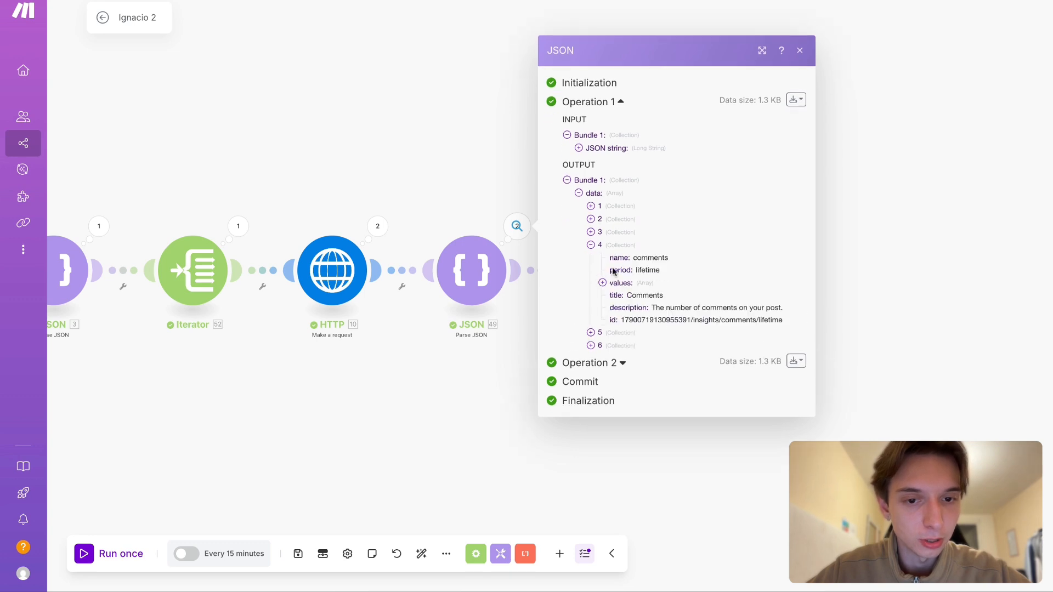
{"action": "left_click", "coordinate": [591, 245]}
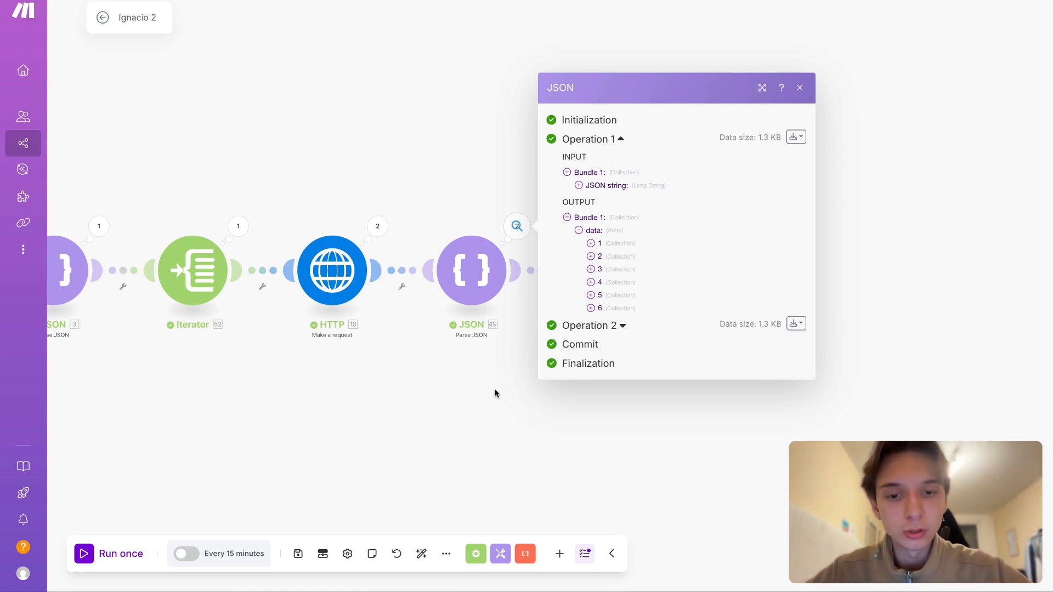
{"action": "left_click", "coordinate": [627, 243]}
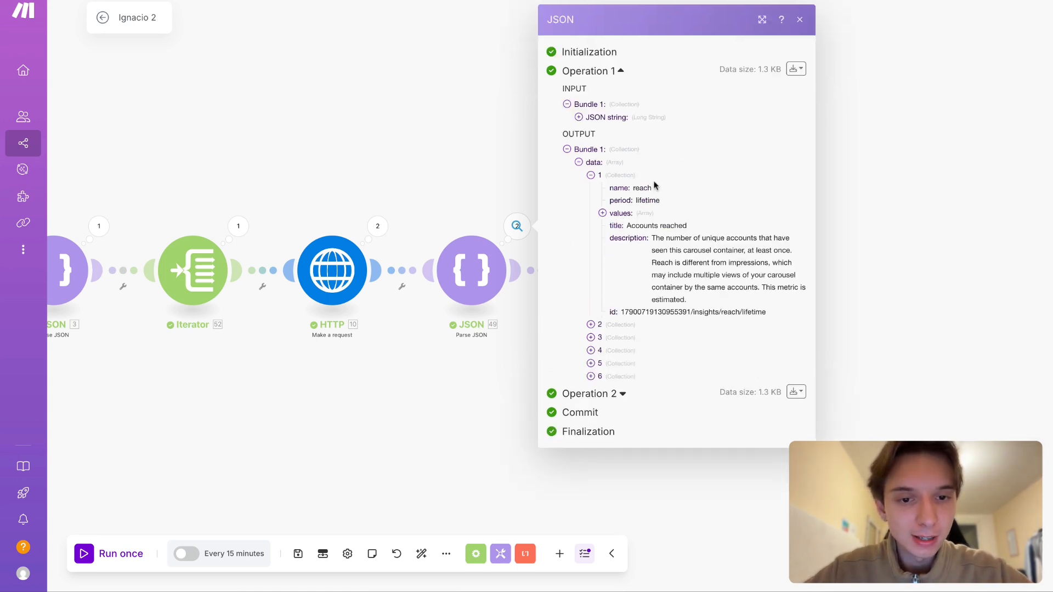
{"action": "left_click", "coordinate": [627, 176]}
{"action": "left_click", "coordinate": [546, 384]}
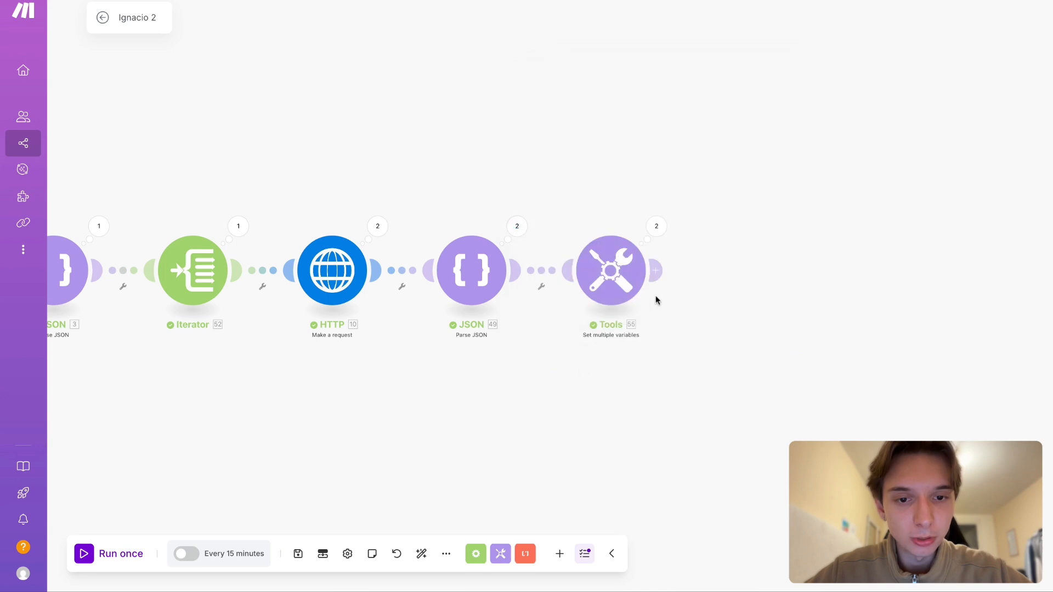
- Open the Set multiple variables module and examine the fields nested under the last Parse JSON module's data array, leaving the "saved" value empty
{"action": "left_click", "coordinate": [611, 270]}
{"action": "left_click", "coordinate": [746, 300]}
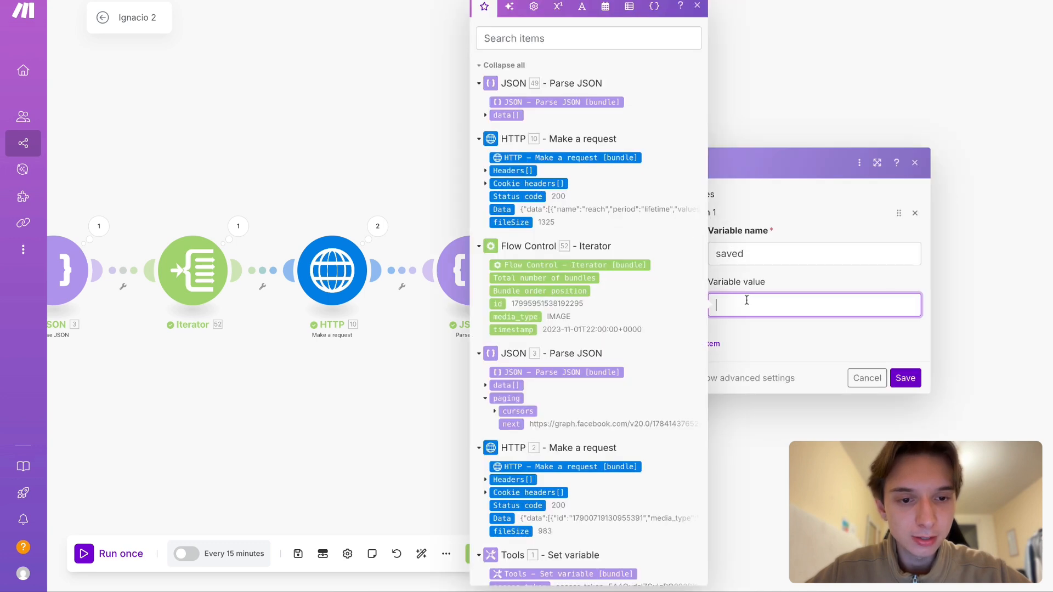
{"action": "left_click", "coordinate": [749, 254]}
{"action": "left_click", "coordinate": [736, 304]}
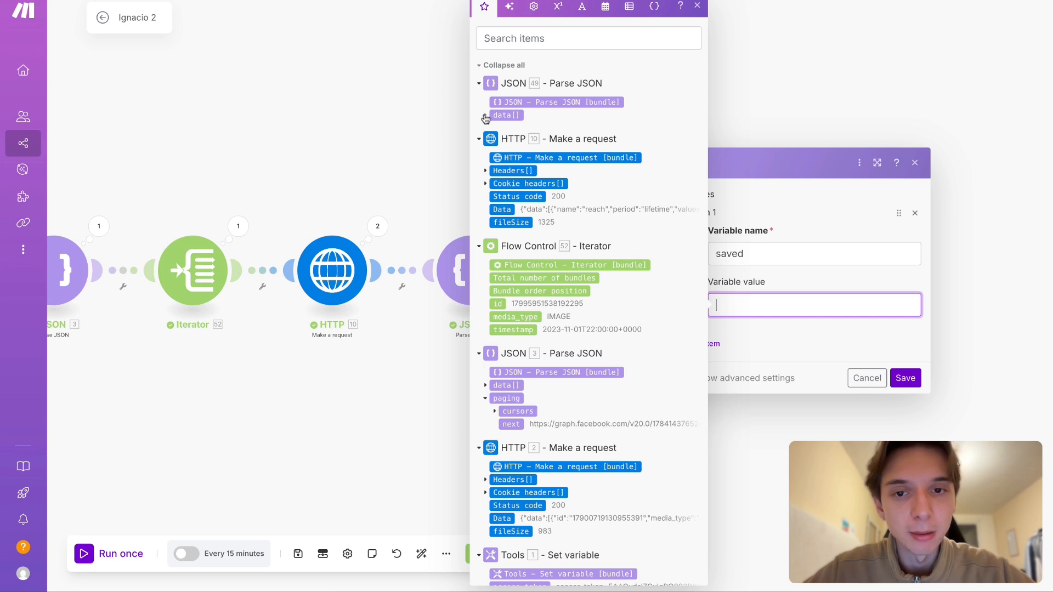
{"action": "left_click", "coordinate": [485, 116]}
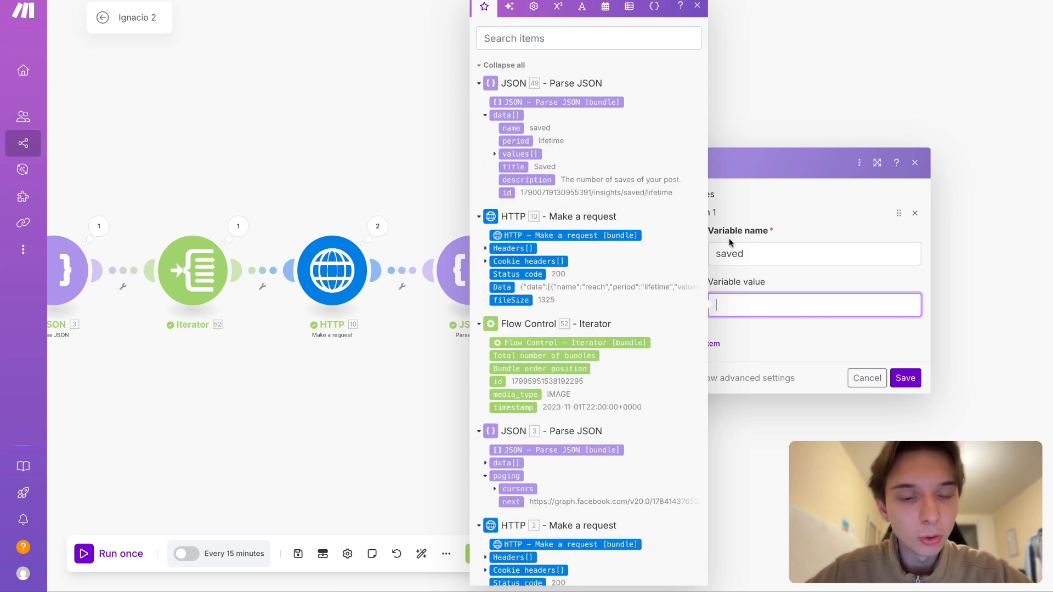
{"action": "left_click", "coordinate": [905, 378]}
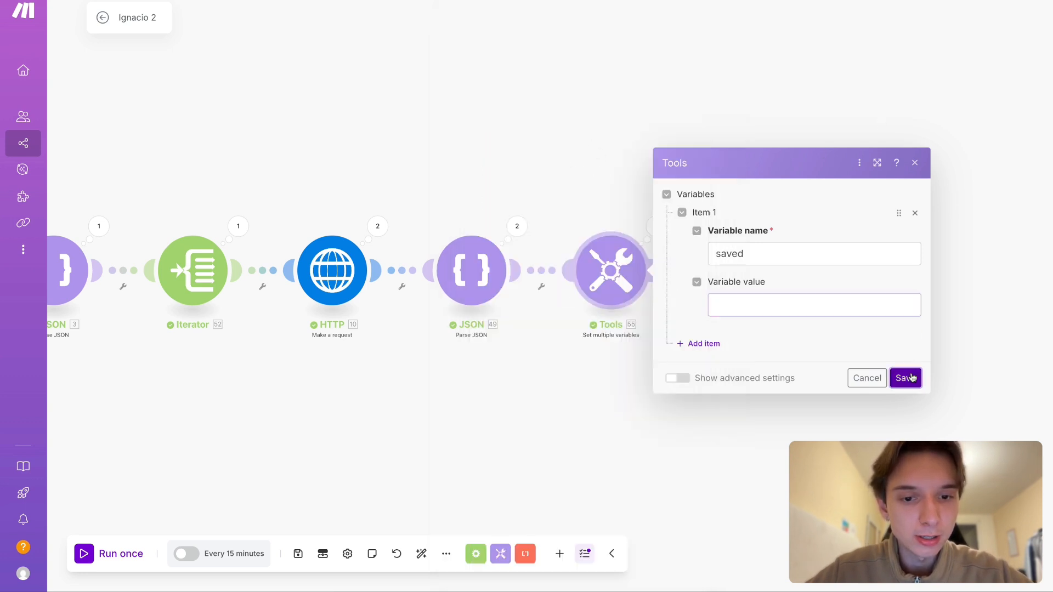
- Inspect the metric names of all six items in the data array of the last Parse JSON module's Operation 1 output
{"action": "left_click", "coordinate": [518, 233]}
{"action": "left_click", "coordinate": [615, 242]}
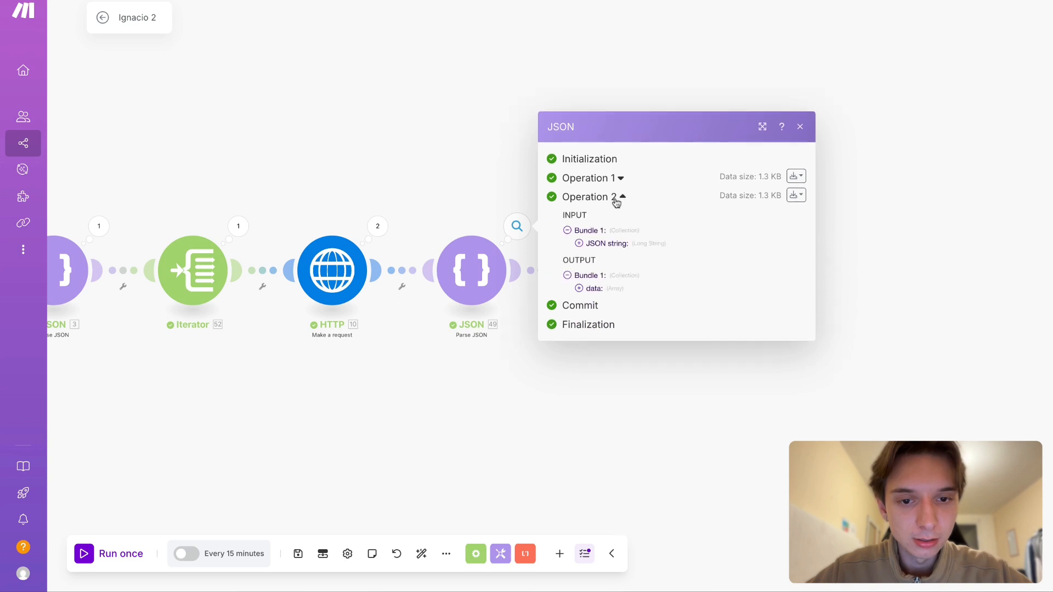
{"action": "left_click", "coordinate": [614, 189]}
{"action": "left_click", "coordinate": [594, 228]}
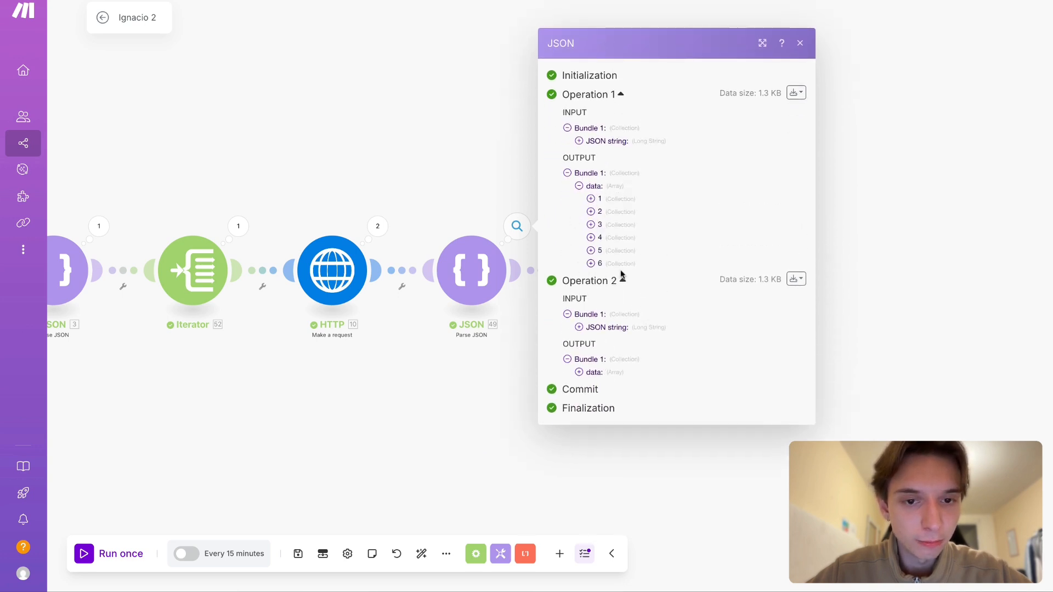
{"action": "left_click", "coordinate": [629, 201]}
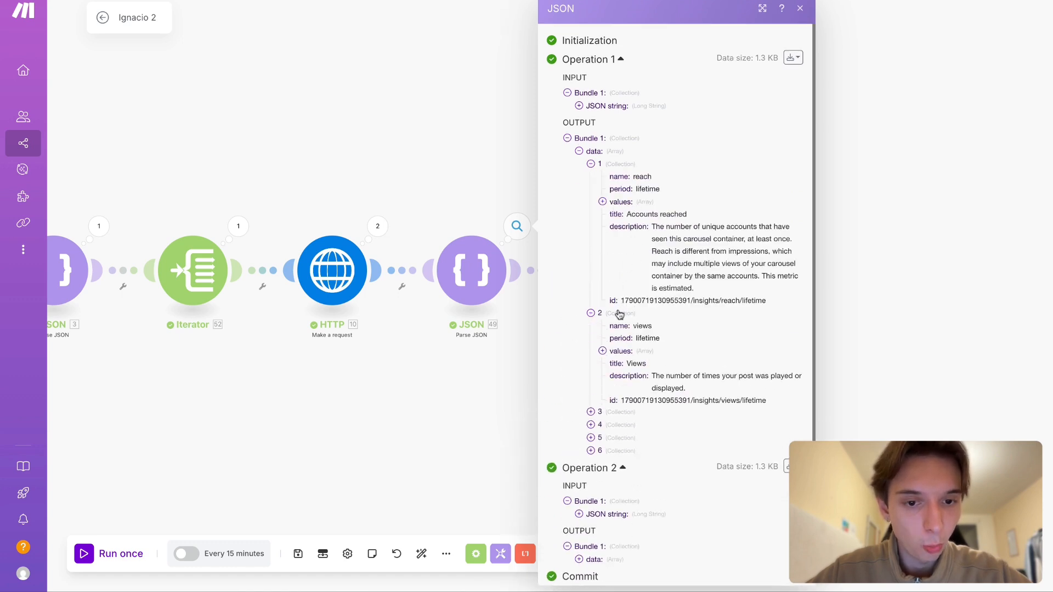
{"action": "left_click", "coordinate": [624, 385]}
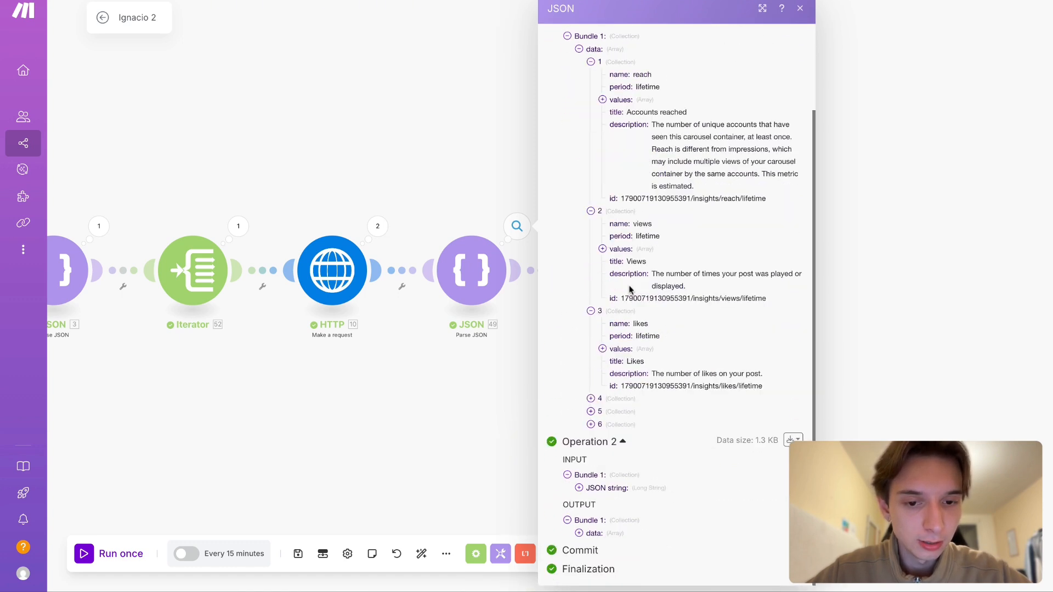
{"action": "left_click", "coordinate": [626, 397]}
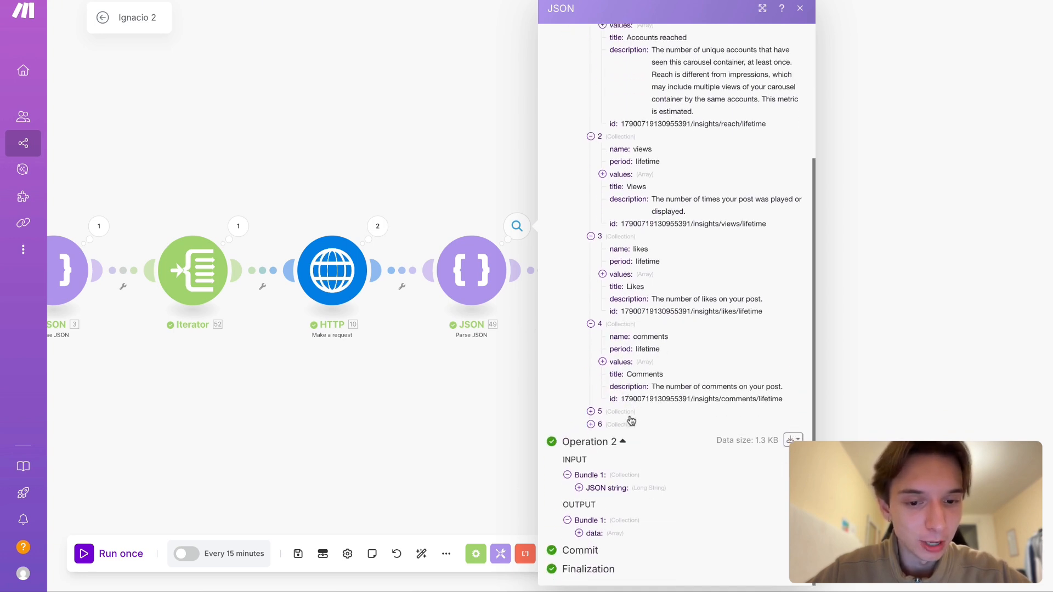
{"action": "left_click", "coordinate": [630, 416]}
{"action": "scroll", "coordinate": [639, 439], "scroll_direction": "down", "scroll_amount": 2}
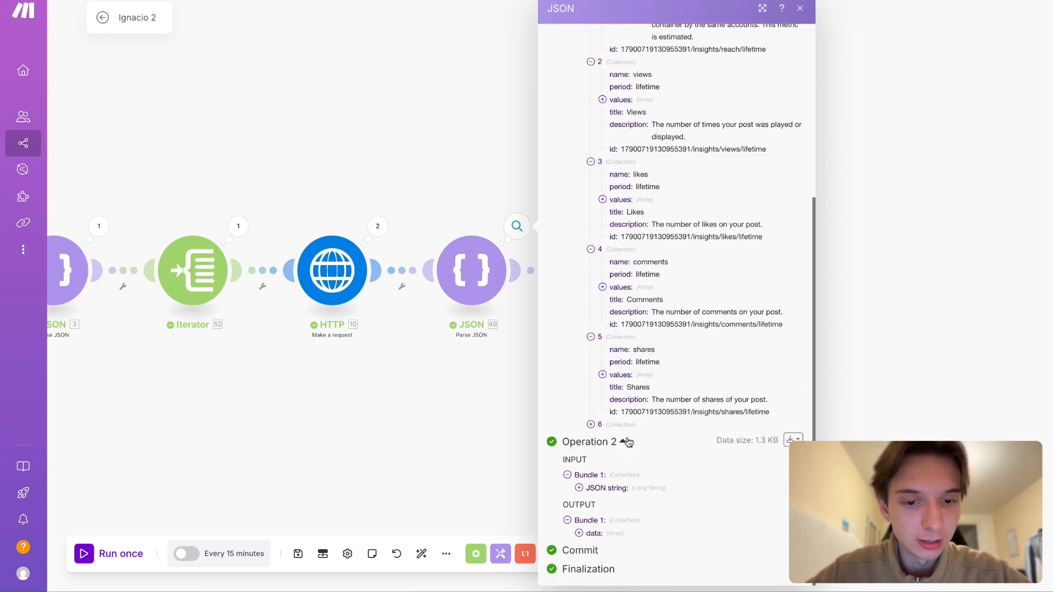
{"action": "left_click", "coordinate": [607, 424]}
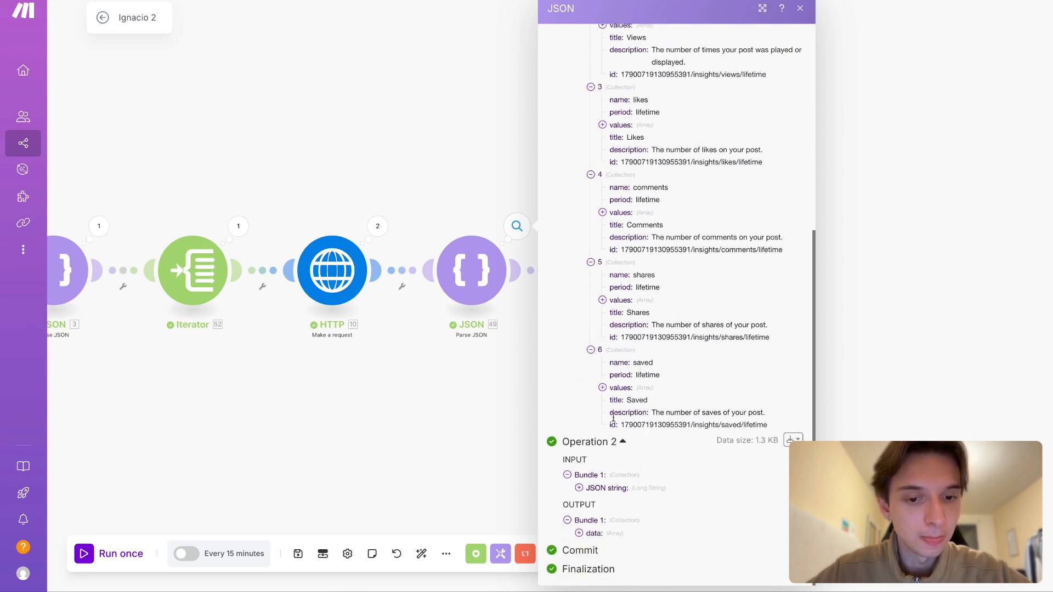
- Examine the values array nested in the sixth item of the data array, collapse it and close the output
{"action": "left_click", "coordinate": [640, 388]}
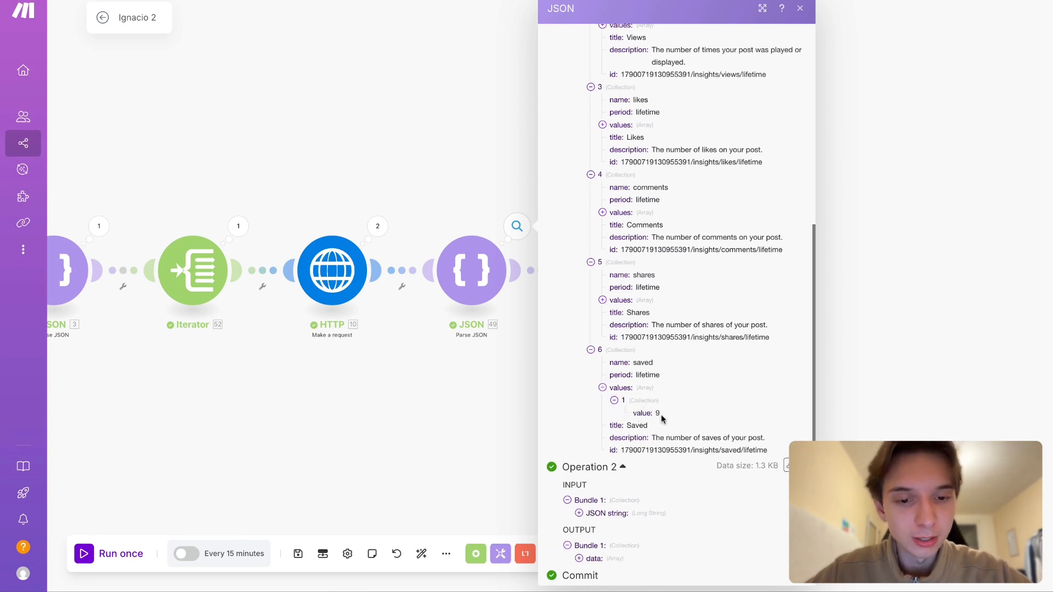
{"action": "left_click", "coordinate": [618, 390]}
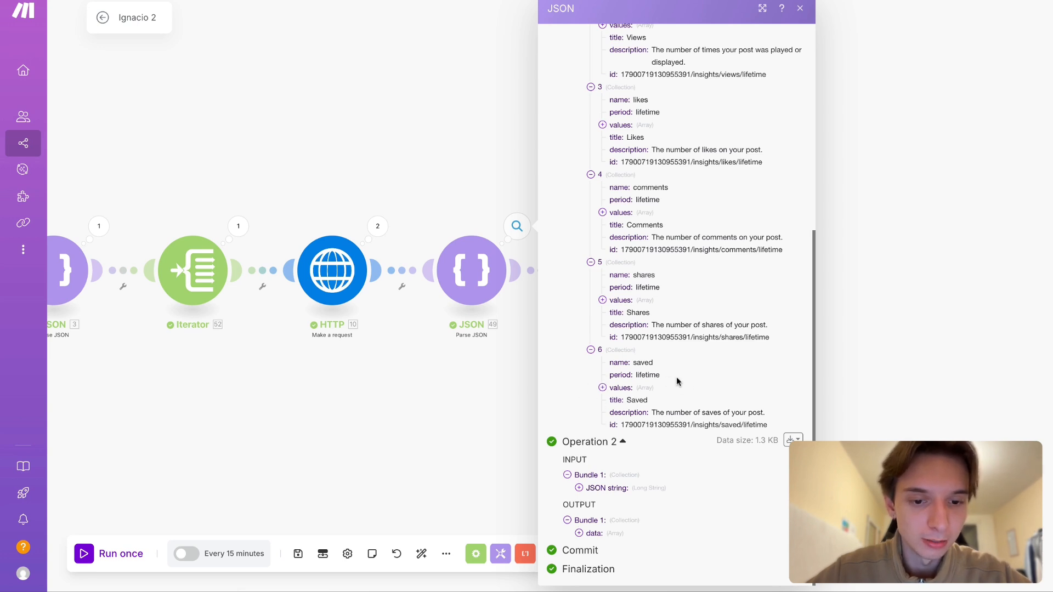
{"action": "left_click", "coordinate": [443, 397]}
{"action": "left_click_drag", "start_coordinate": [689, 357], "coordinate": [681, 354]}
- Start the "saved" variable's value in the Set multiple variables module with the map function and expand the last Parse JSON module's data array
{"action": "left_click", "coordinate": [613, 288]}
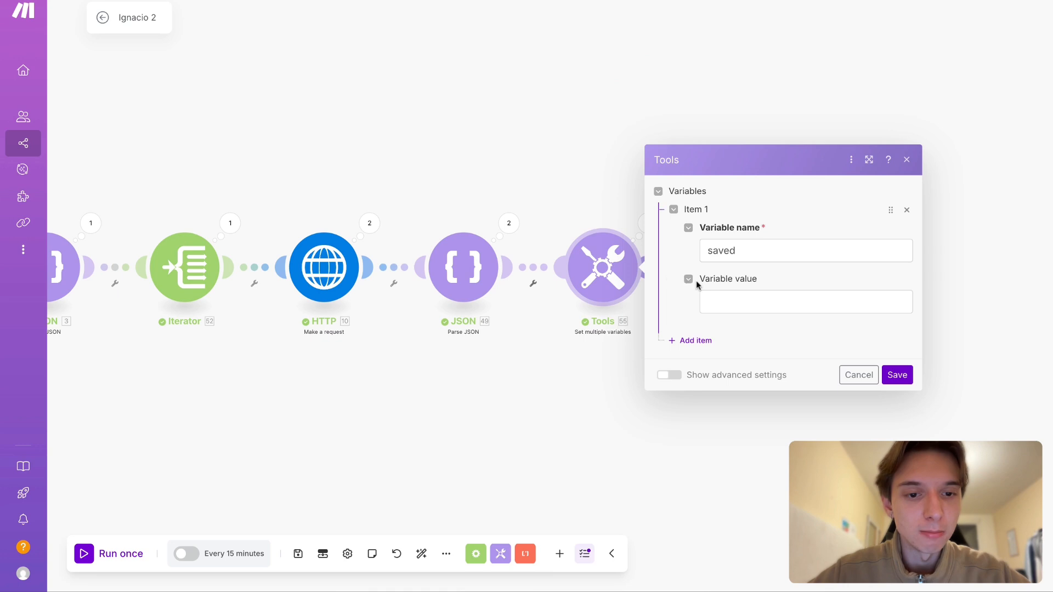
{"action": "left_click", "coordinate": [709, 296]}
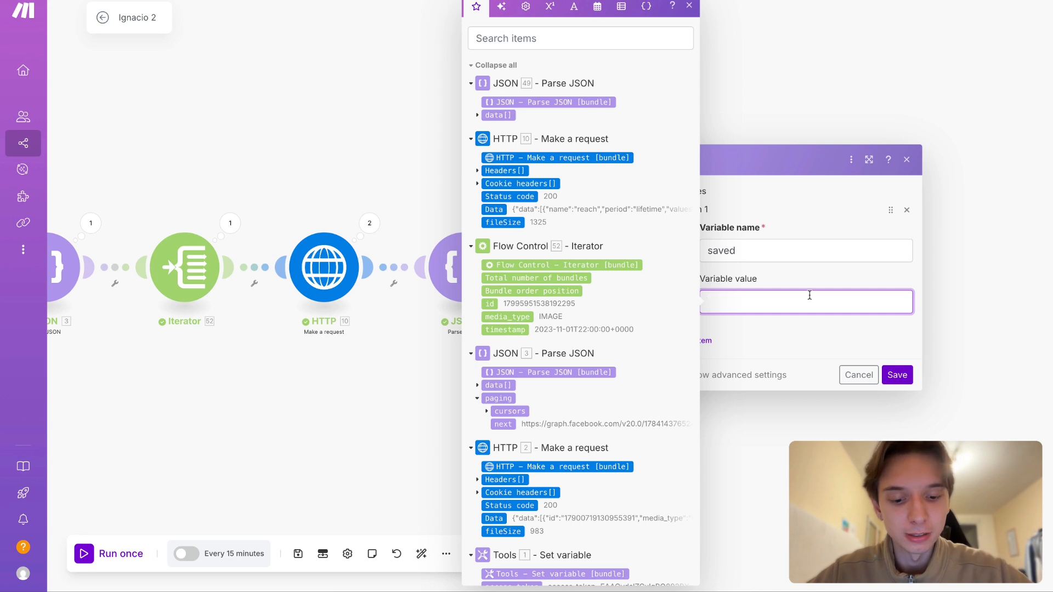
{"action": "type", "text": "("}
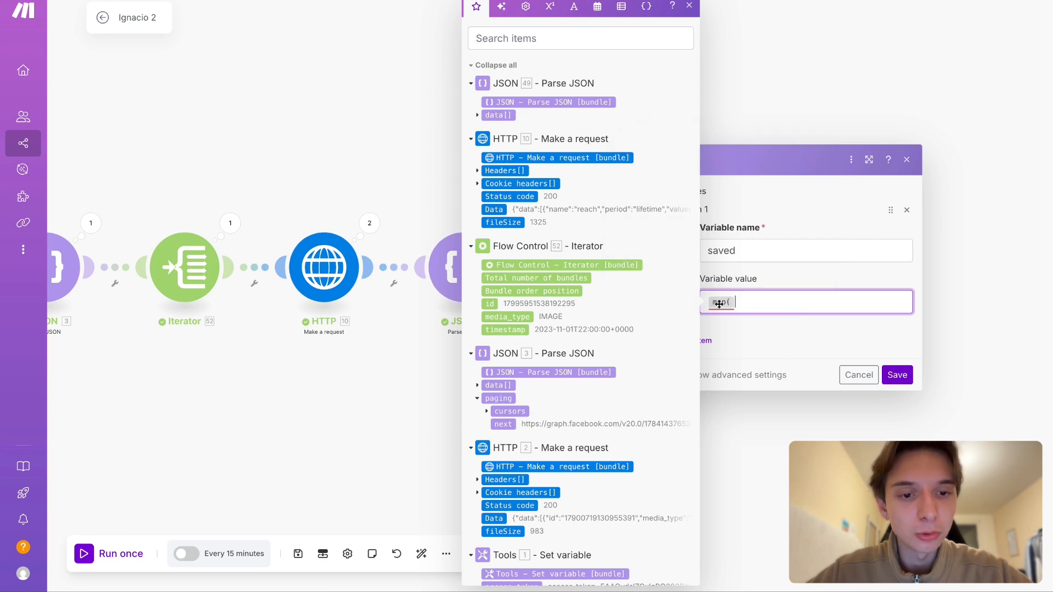
{"action": "mouse_move", "coordinate": [719, 303]}
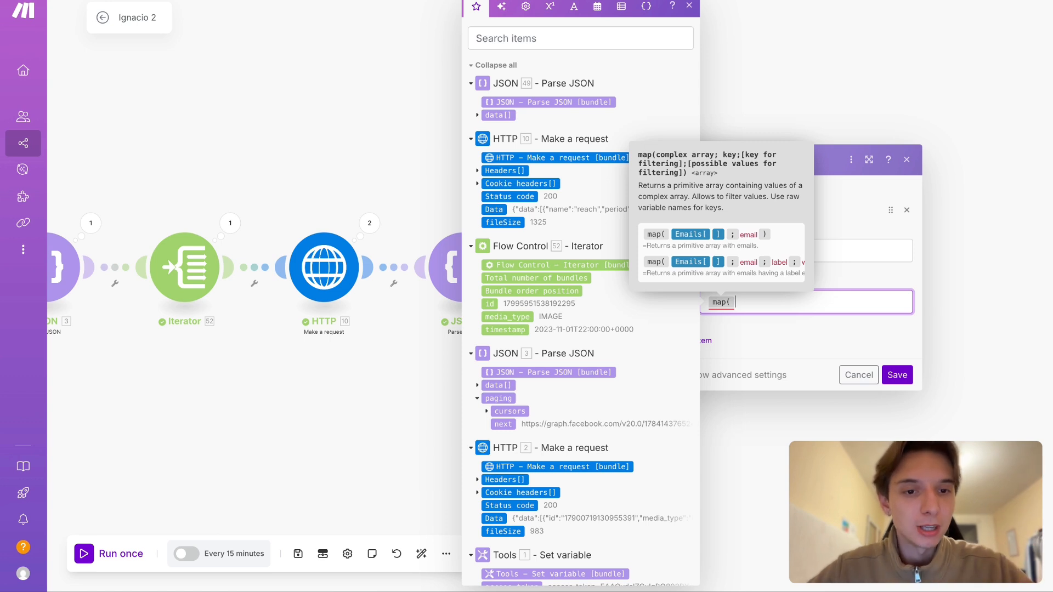
{"action": "left_click", "coordinate": [742, 152]}
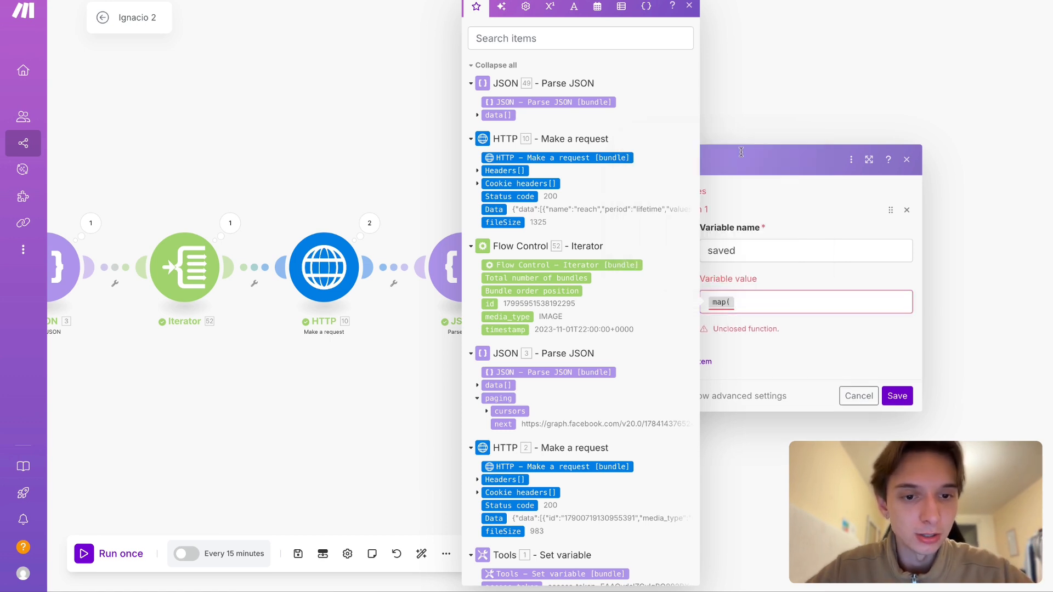
{"action": "left_click", "coordinate": [742, 302]}
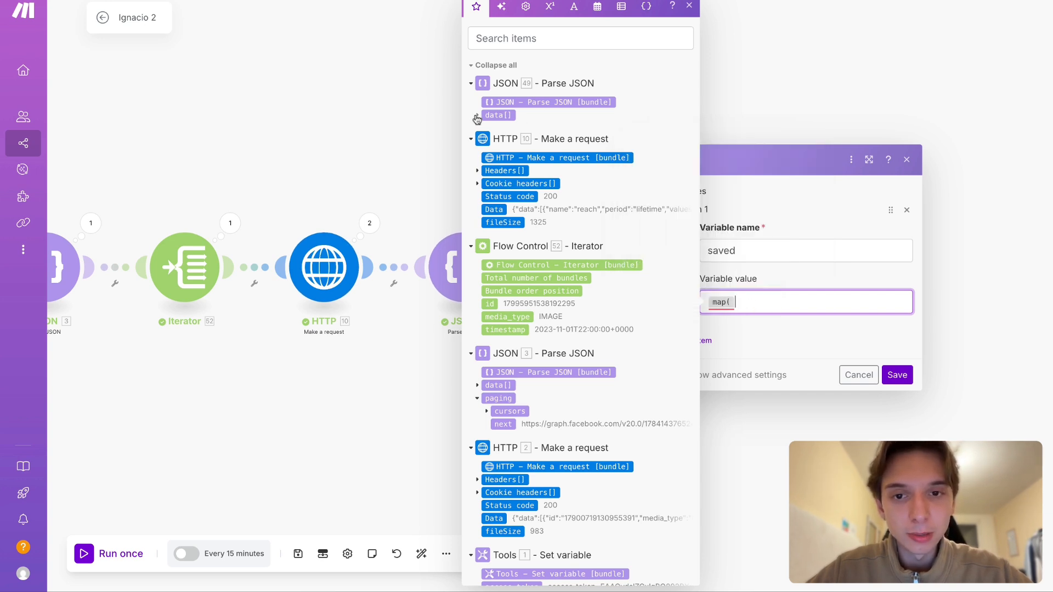
{"action": "left_click", "coordinate": [476, 117]}
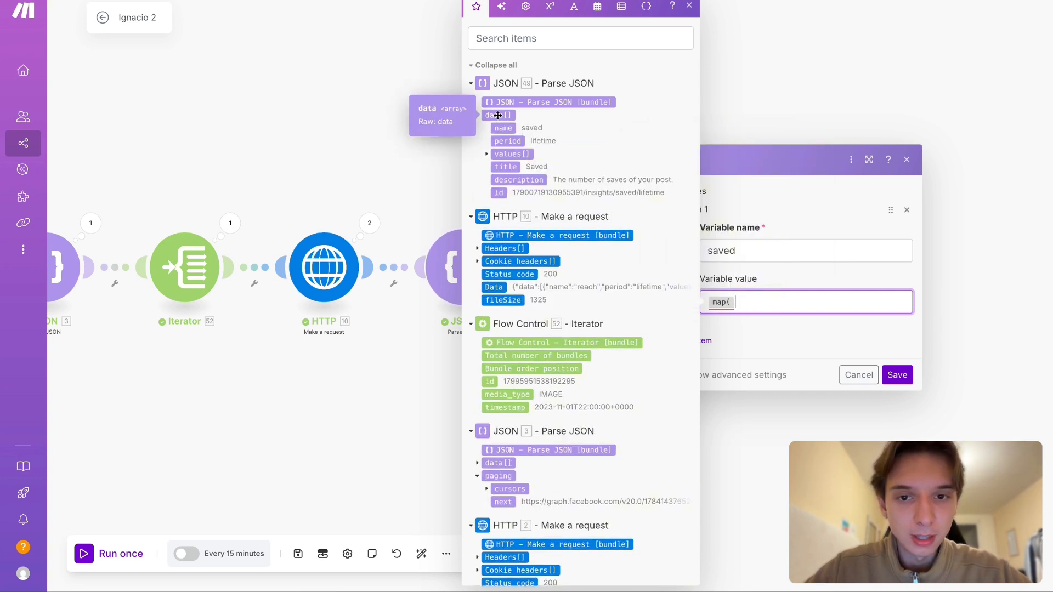
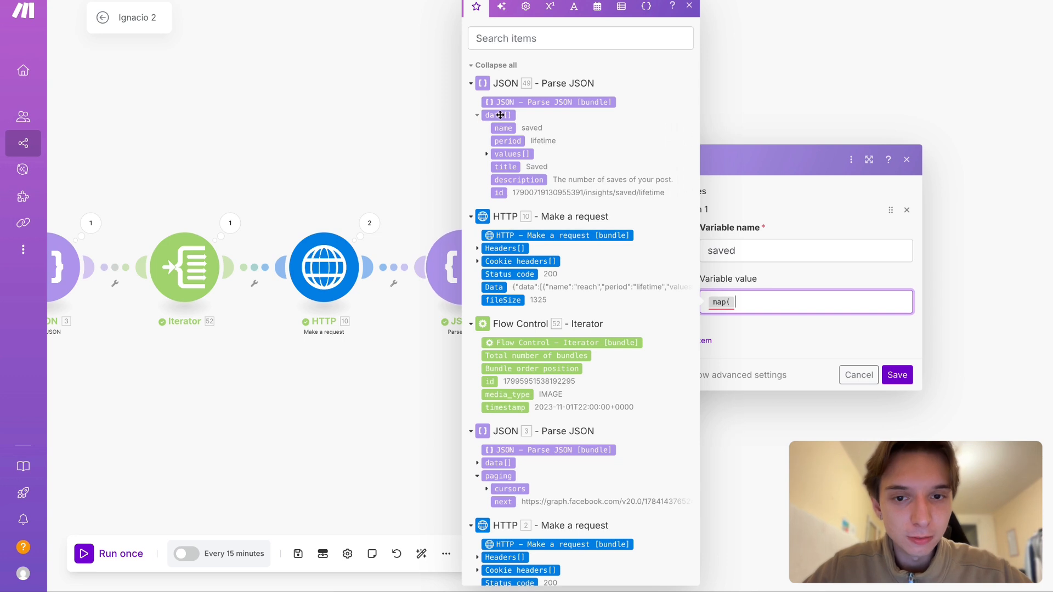
- Use the last Parse JSON module's data array as the map function's array and enter values as the key
{"action": "left_click", "coordinate": [500, 114]}
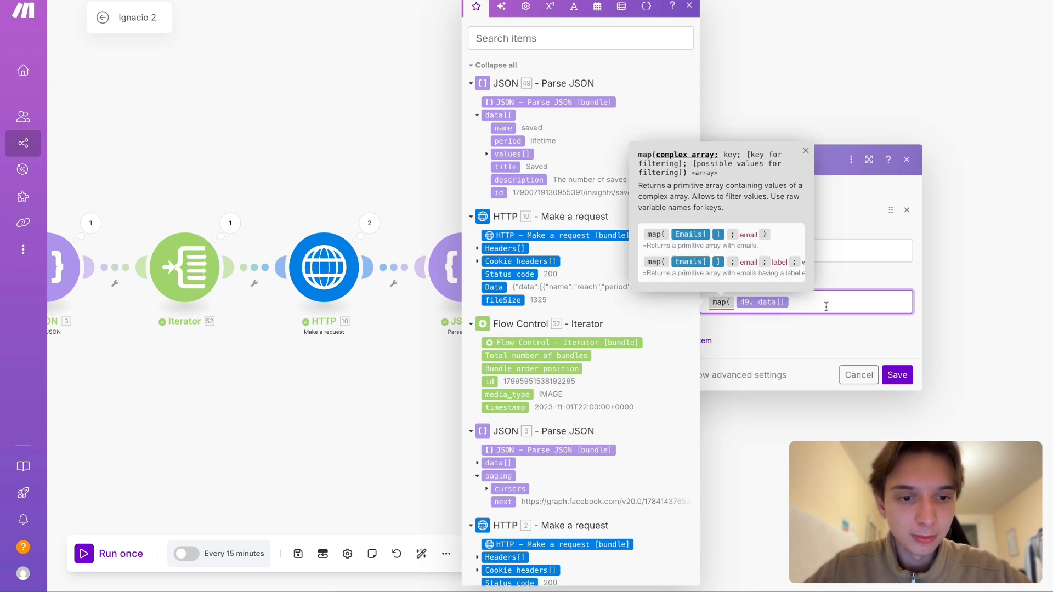
{"action": "type", "text": ";"}
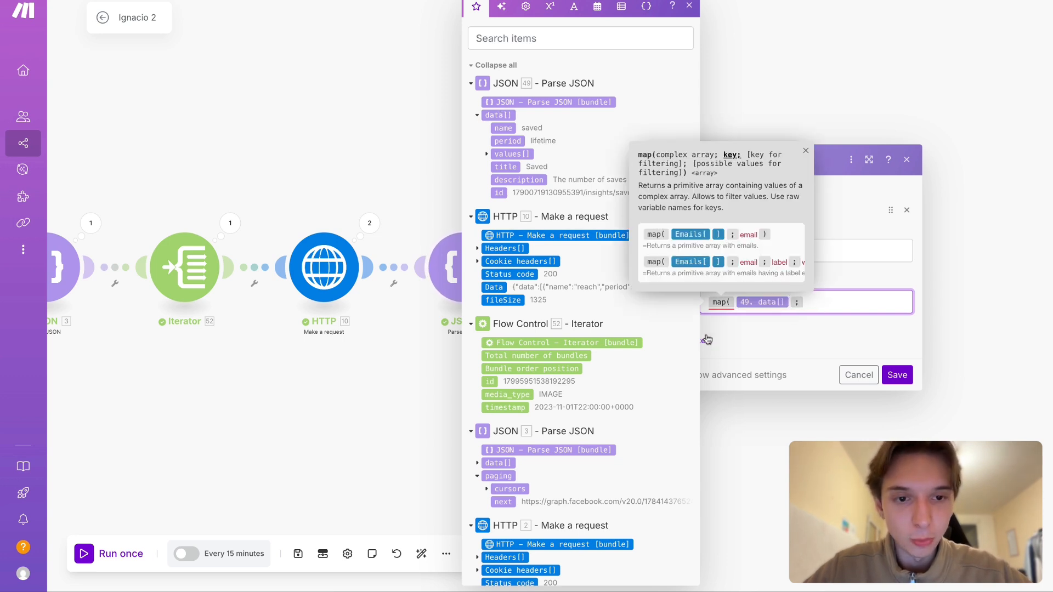
{"action": "left_click", "coordinate": [853, 230]}
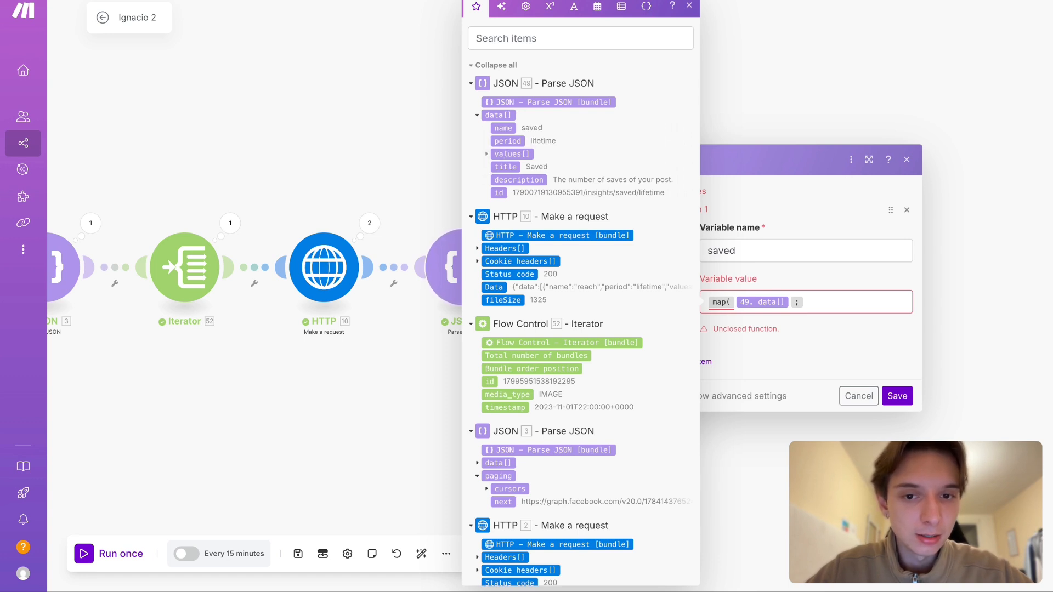
{"action": "left_click", "coordinate": [707, 302]}
{"action": "left_click", "coordinate": [821, 299]}
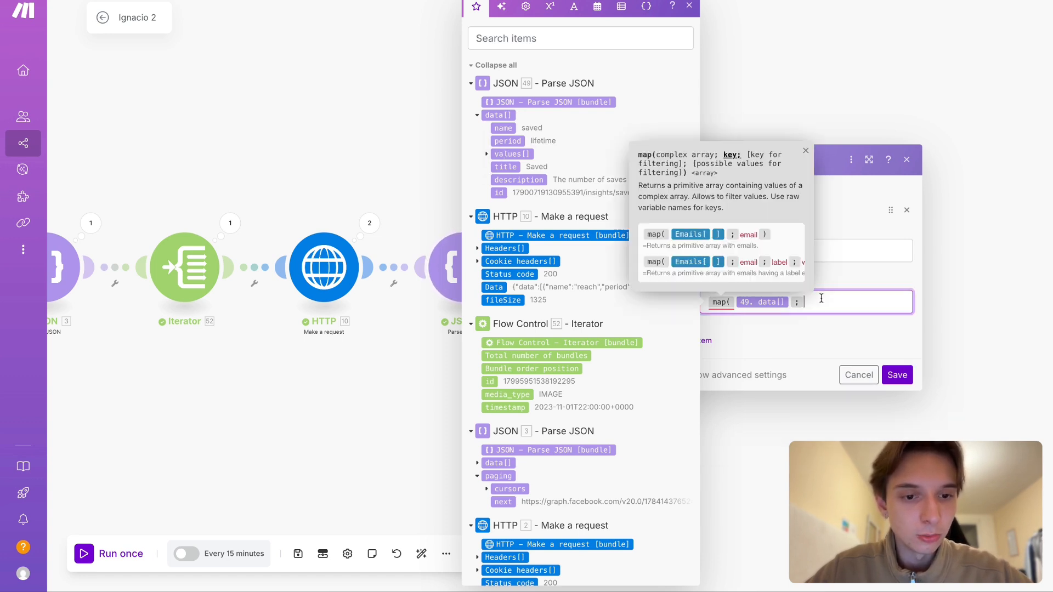
{"action": "type", "text": "values"}
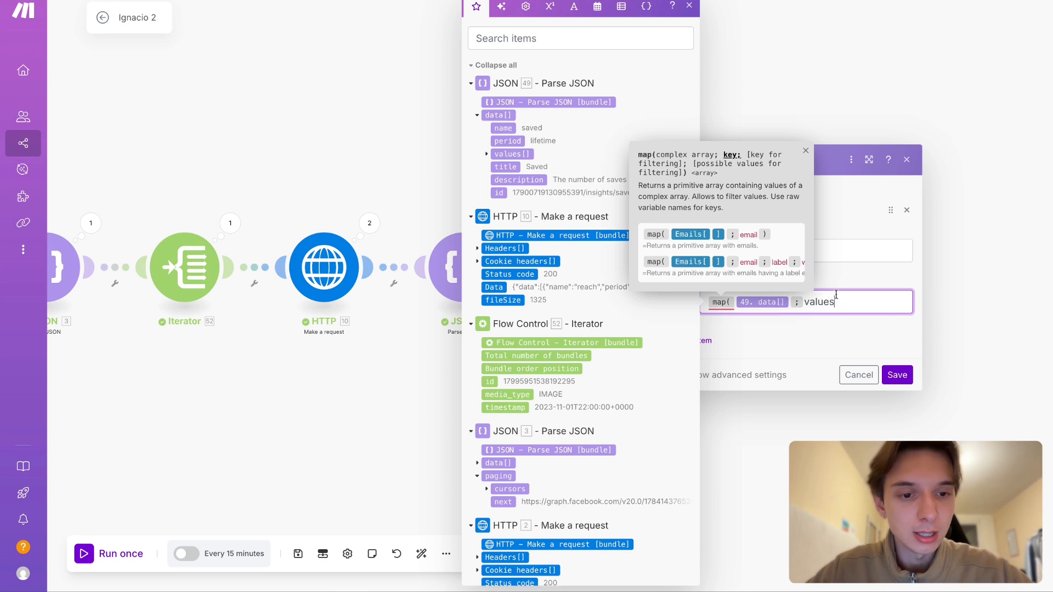
{"action": "double_click", "coordinate": [821, 302]}
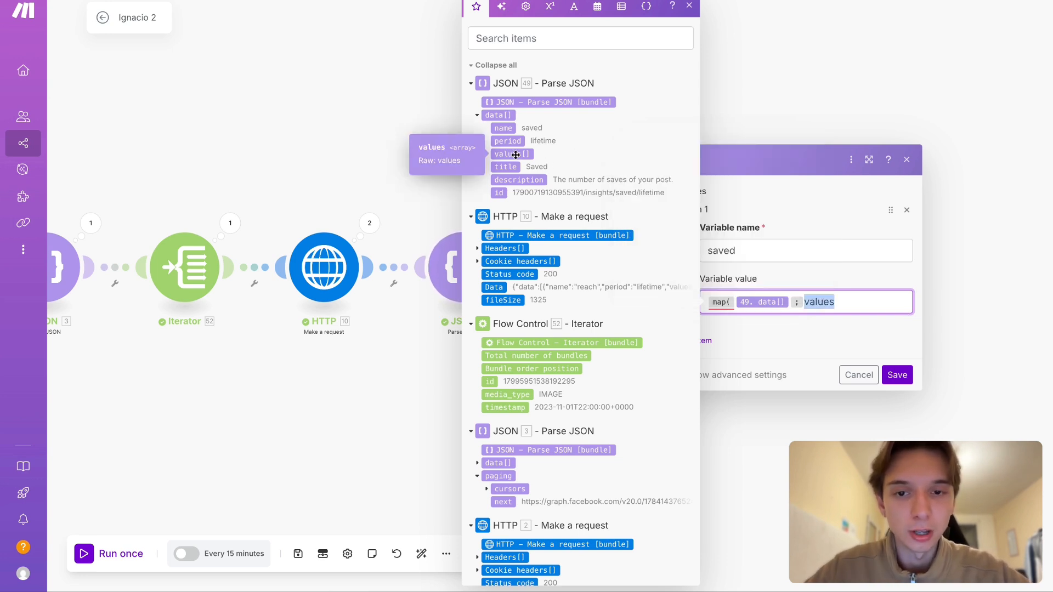
{"action": "left_click_drag", "start_coordinate": [520, 153], "coordinate": [822, 302]}
{"action": "left_click", "coordinate": [908, 300]}
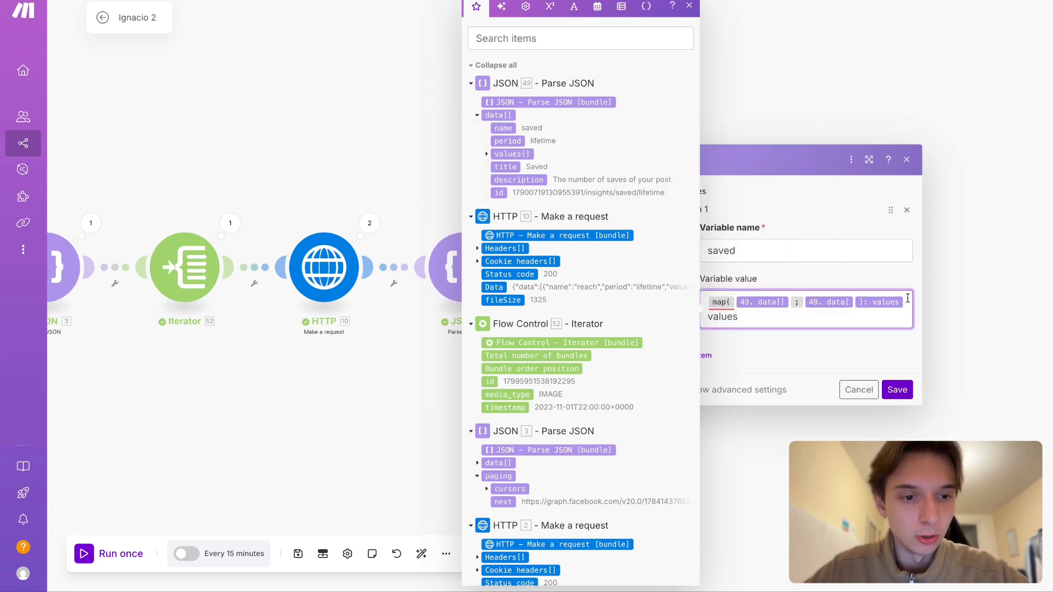
{"action": "key", "text": "BackSpace"}
{"action": "key", "text": "BackSpace"}
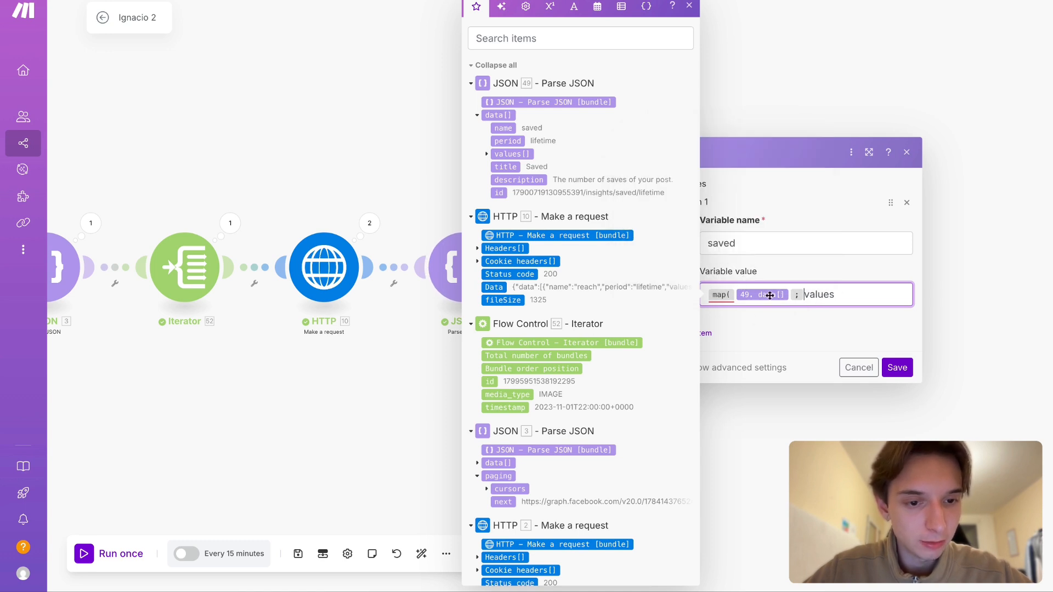
- Complete the map formula with name as the filtering key and saved as the filter value, close the function and save the module
{"action": "left_click", "coordinate": [859, 296]}
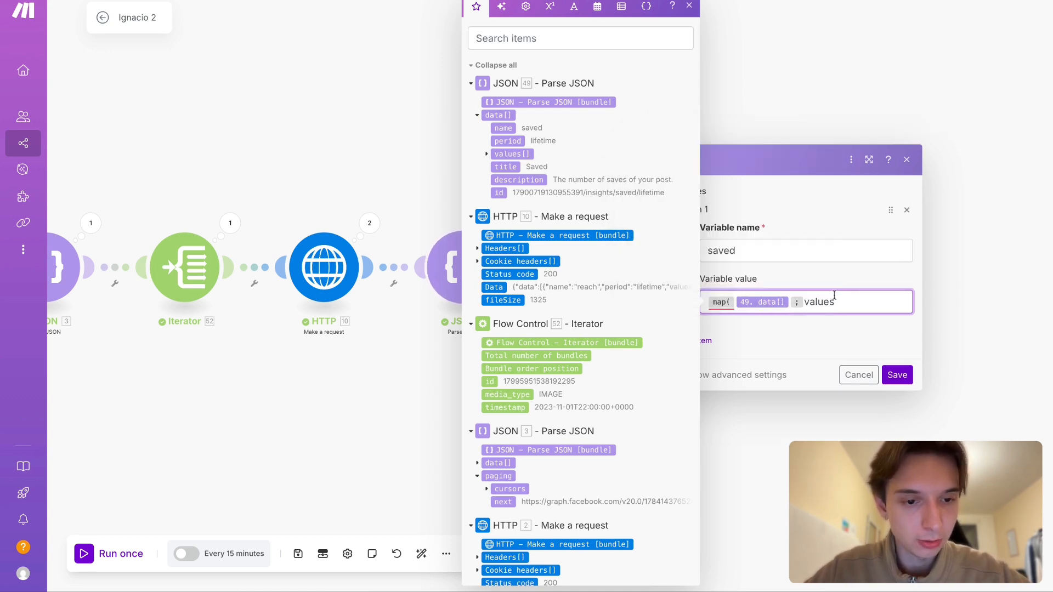
{"action": "type", "text": ";"}
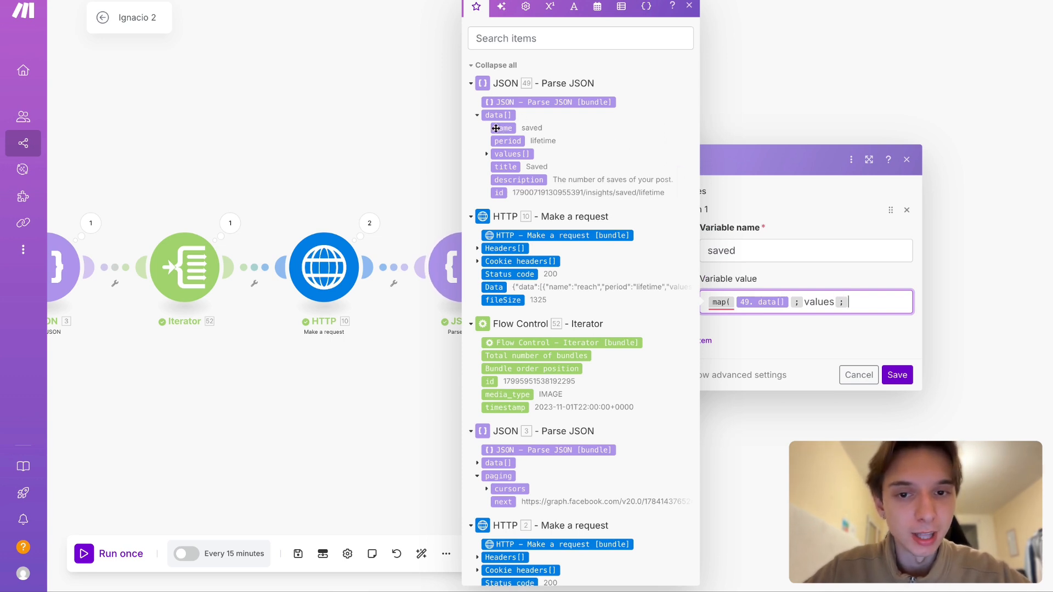
{"action": "type", "text": "name"}
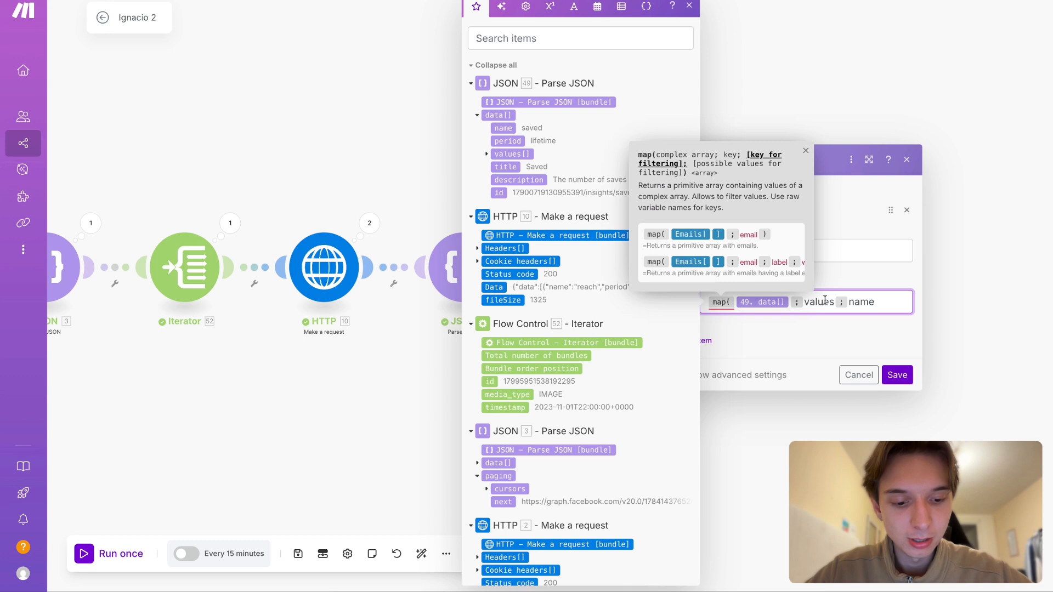
{"action": "type", "text": ";"}
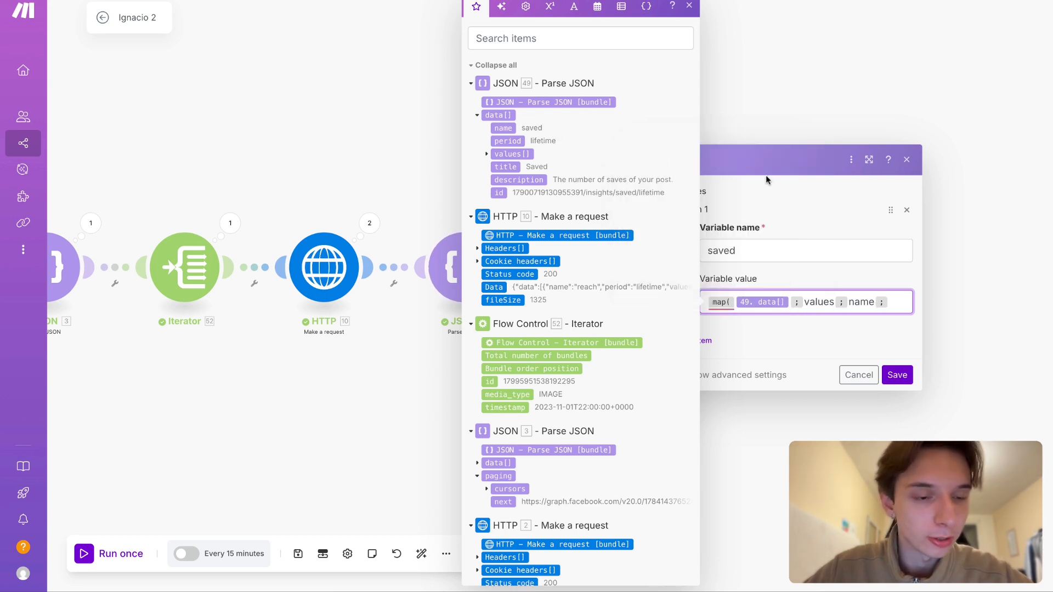
{"action": "type", "text": "saved)"}
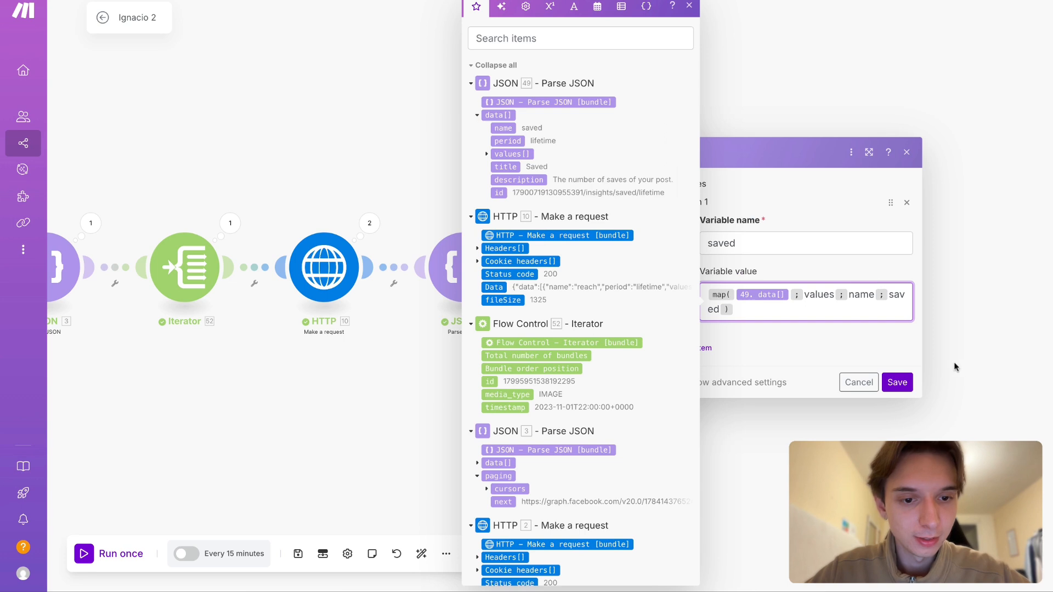
{"action": "left_click", "coordinate": [897, 382]}
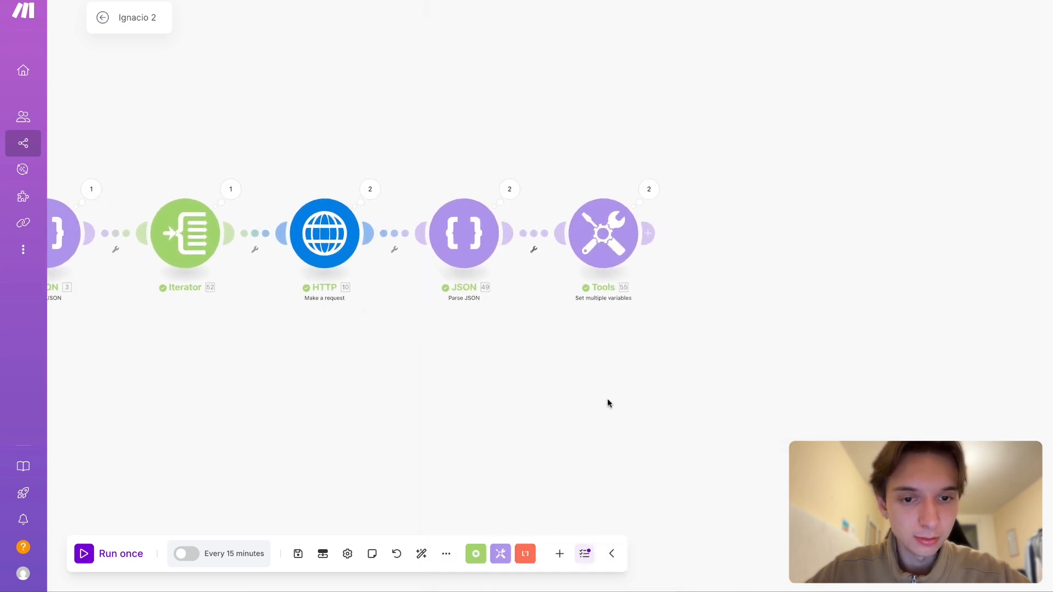
- Reopen the Set multiple variables module to review the complete map formula of the "saved" variable, and close it
{"action": "left_click", "coordinate": [623, 256]}
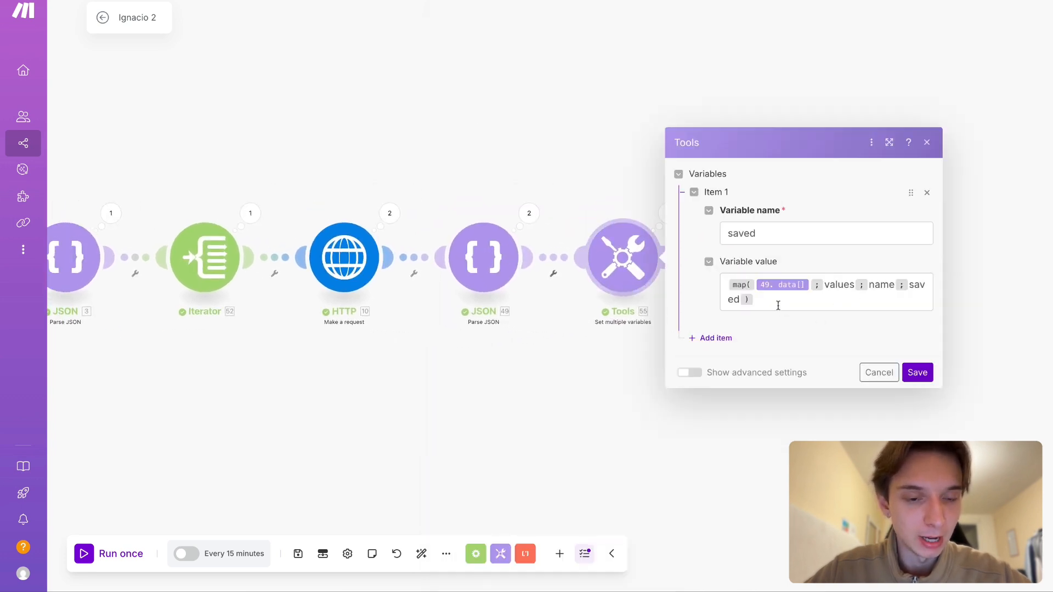
{"action": "left_click_drag", "start_coordinate": [778, 305], "coordinate": [716, 282]}
{"action": "left_click", "coordinate": [787, 478]}
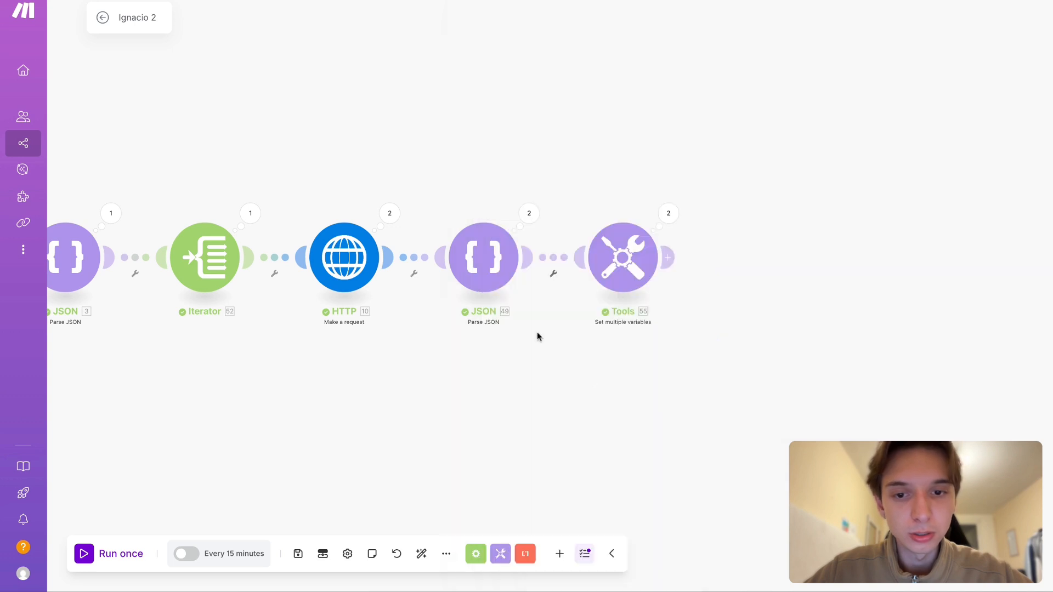
- Examine the name fields of the first and sixth data items in the last Parse JSON module's Operation 1 output
{"action": "left_click", "coordinate": [528, 215]}
{"action": "left_click", "coordinate": [618, 213]}
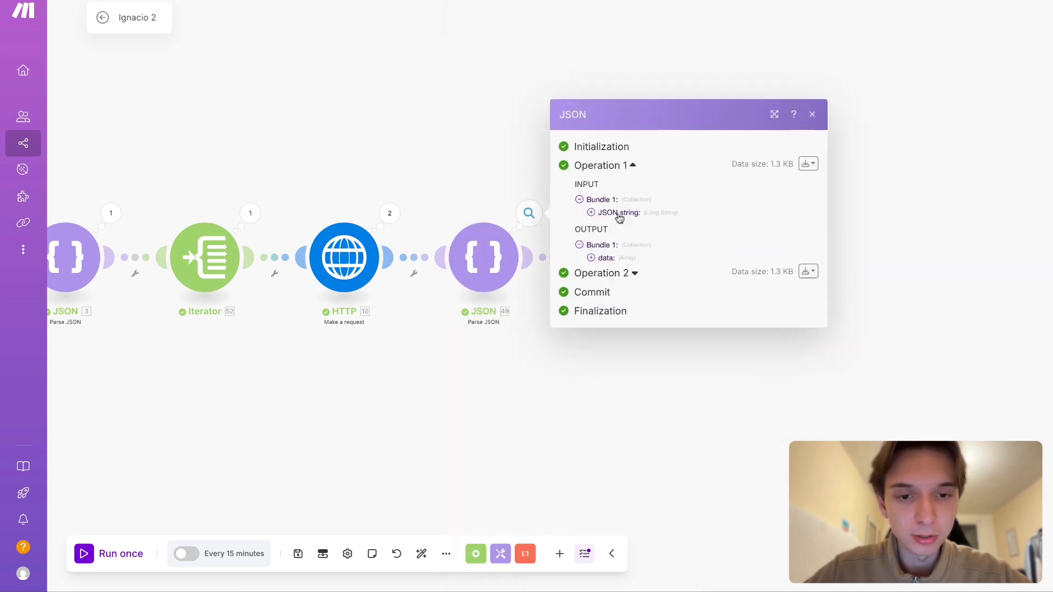
{"action": "left_click", "coordinate": [608, 255]}
{"action": "left_click", "coordinate": [620, 231]}
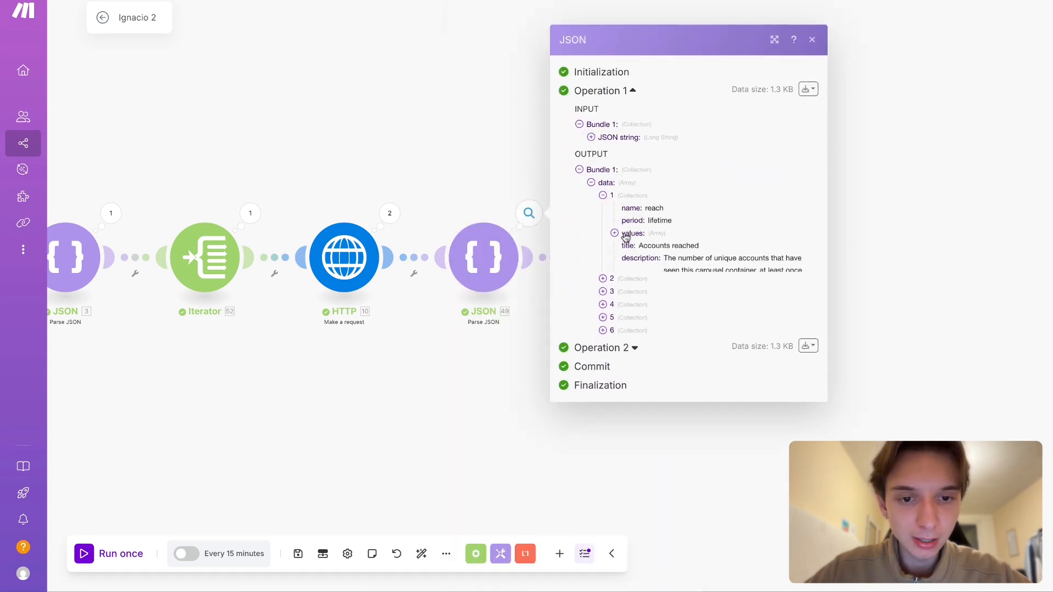
{"action": "left_click", "coordinate": [634, 367]}
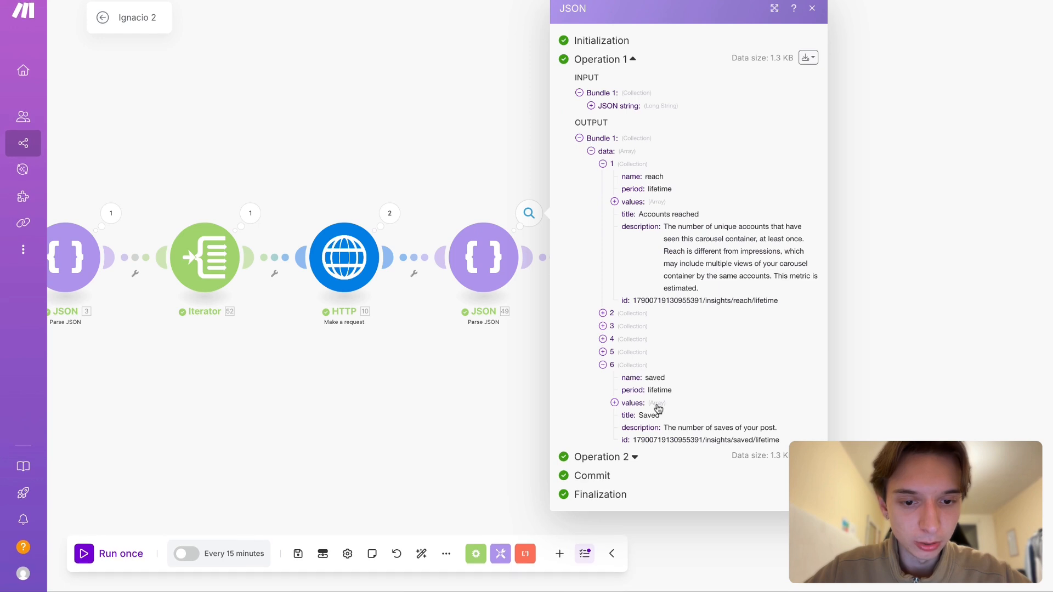
{"action": "double_click", "coordinate": [648, 379]}
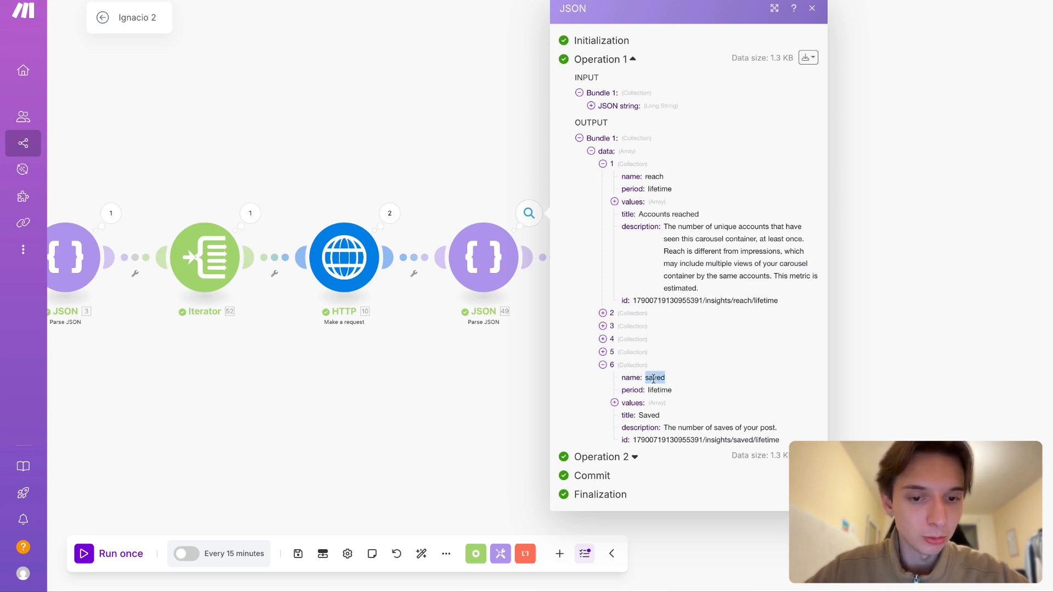
{"action": "left_click", "coordinate": [466, 406]}
- Review each argument of the "saved" variable's map formula: the data array, values key, name filter key and saved filter value
{"action": "left_click", "coordinate": [634, 236]}
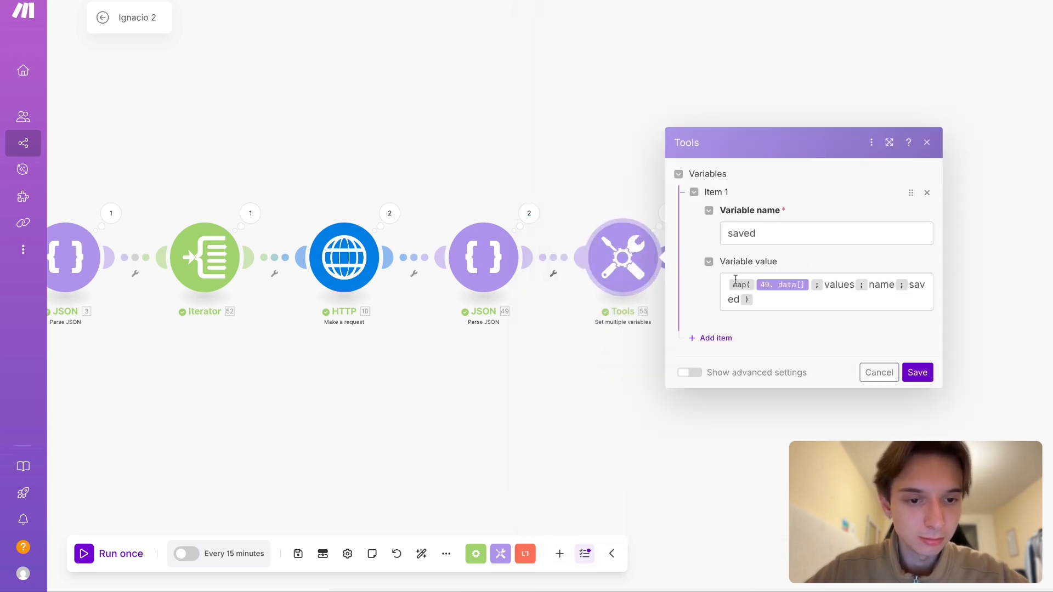
{"action": "left_click", "coordinate": [784, 285]}
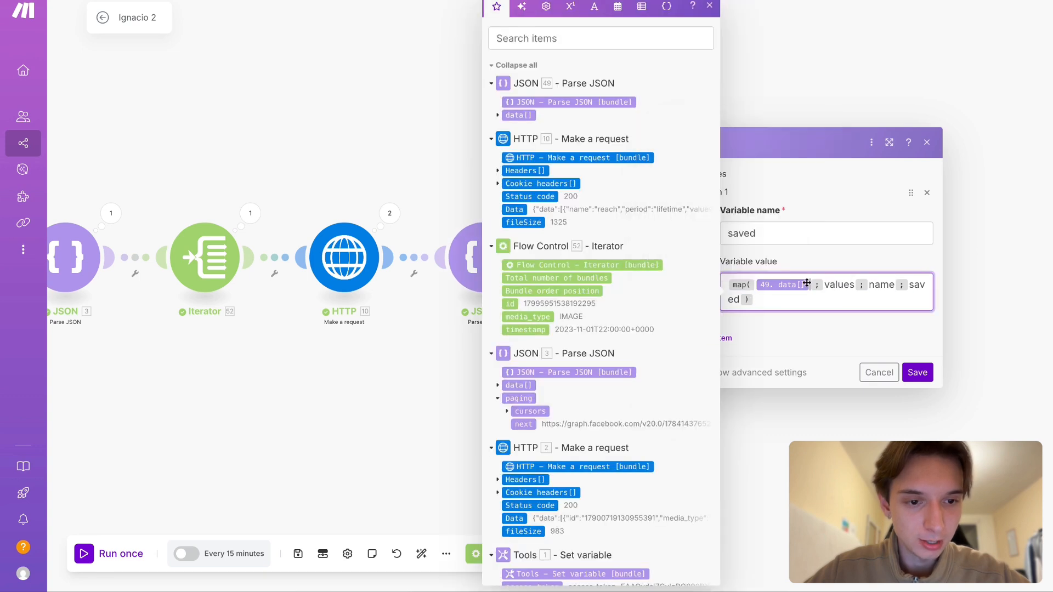
{"action": "double_click", "coordinate": [829, 284]}
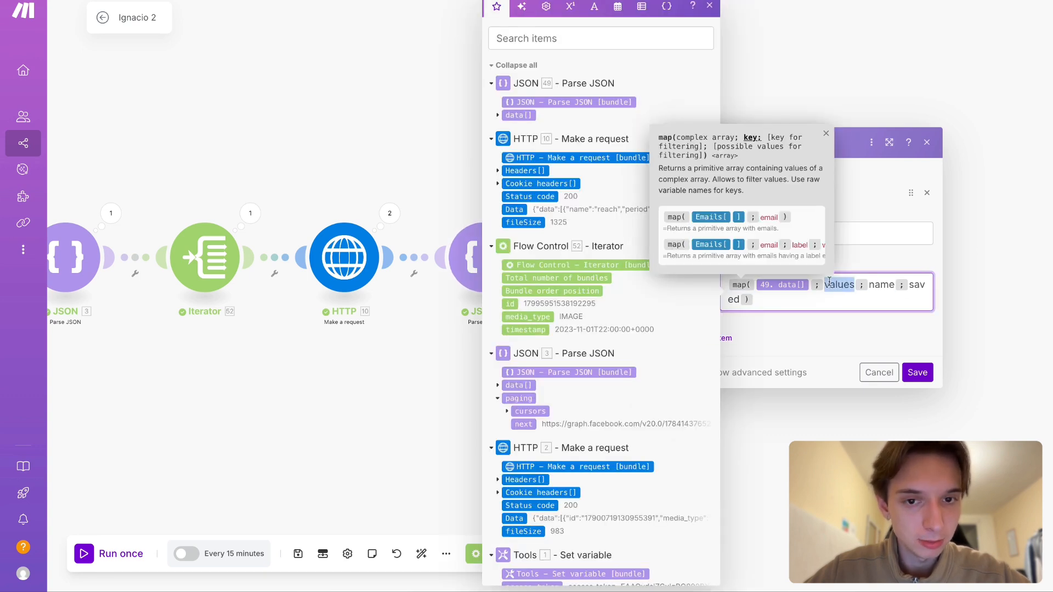
{"action": "double_click", "coordinate": [879, 285]}
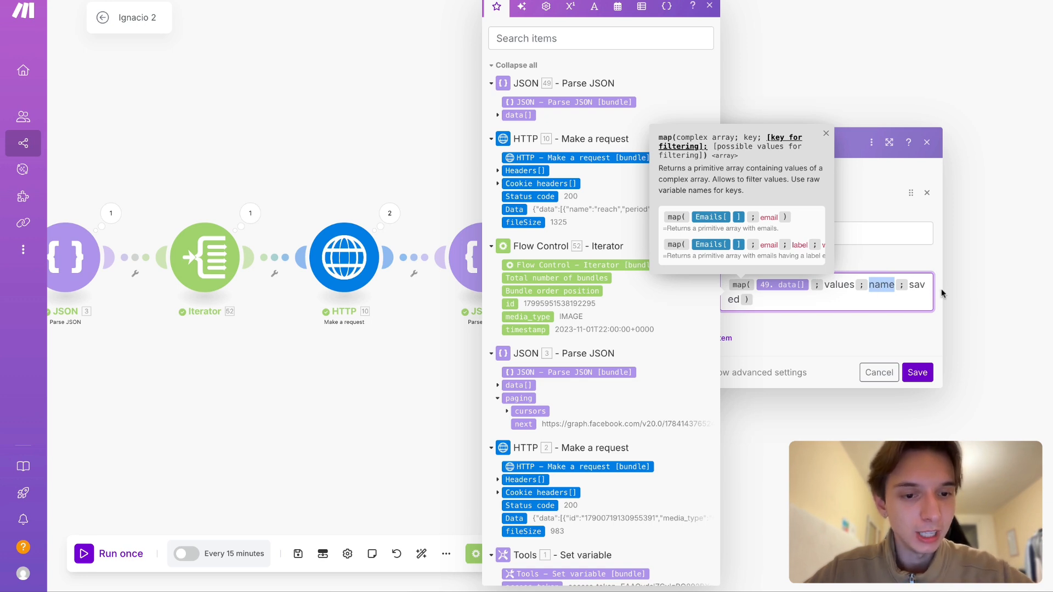
{"action": "double_click", "coordinate": [916, 285]}
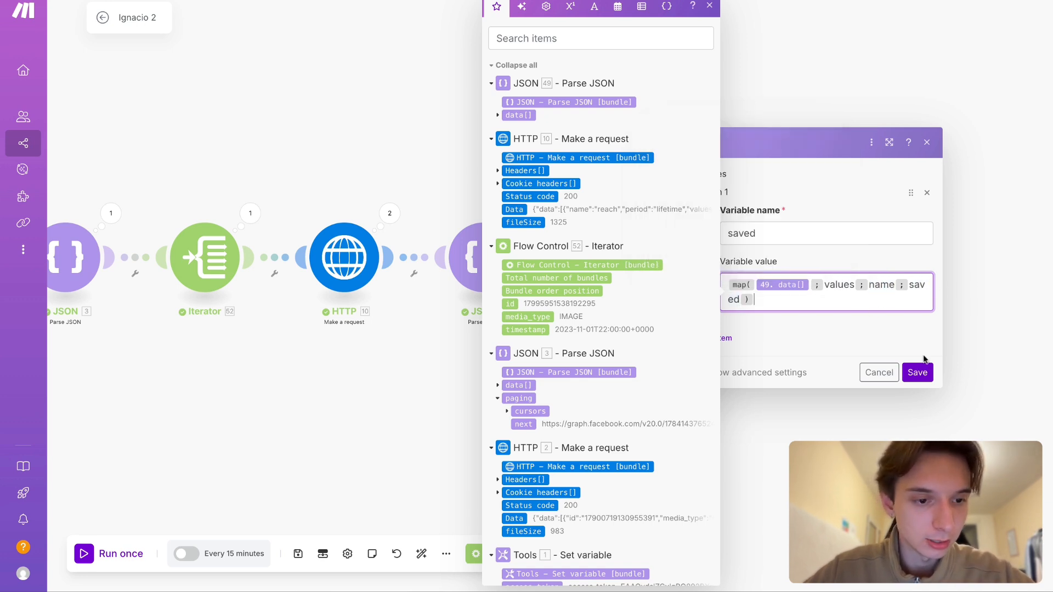
- Save the Set multiple variables module and run the scenario once
{"action": "left_click", "coordinate": [917, 373]}
{"action": "left_click_drag", "start_coordinate": [681, 443], "coordinate": [734, 442]}
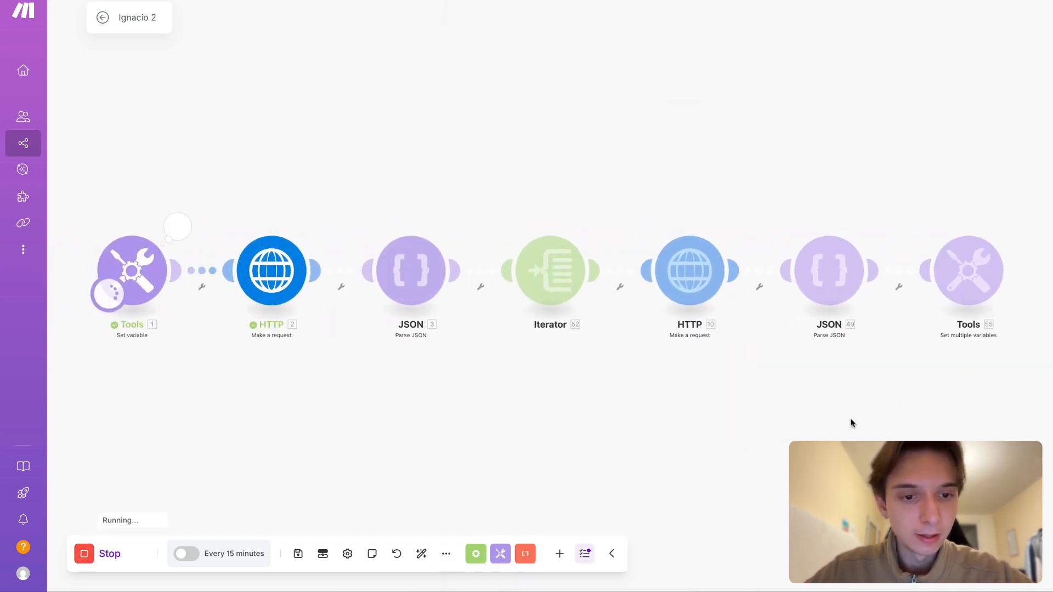
{"action": "left_click_drag", "start_coordinate": [850, 419], "coordinate": [492, 418]}
- Inspect the Set multiple variables module's Operation 1 output, expanding the nested "saved" array down to its value
{"action": "left_click", "coordinate": [650, 229]}
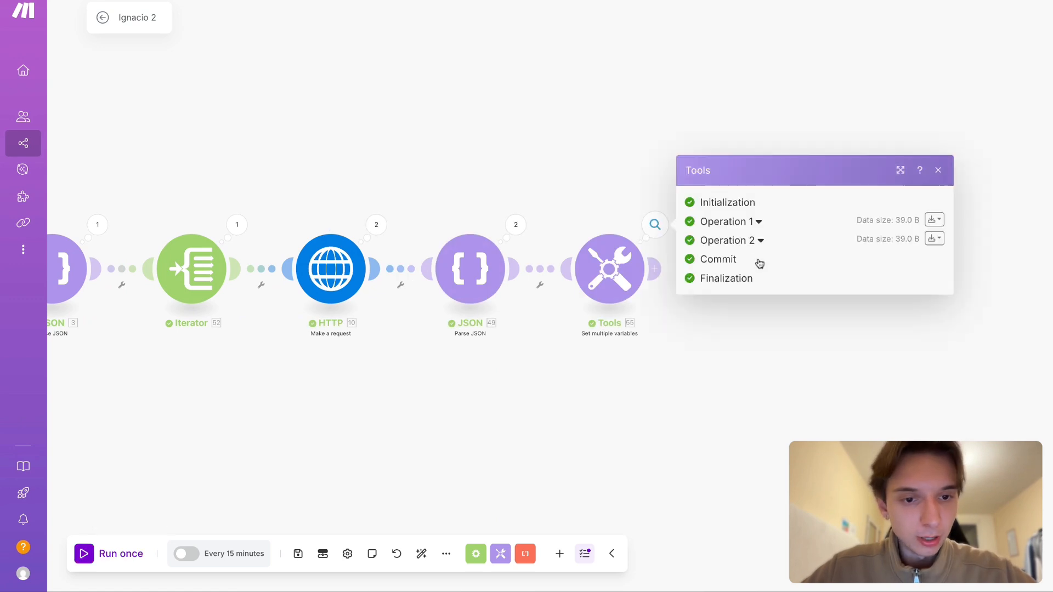
{"action": "left_click", "coordinate": [749, 224]}
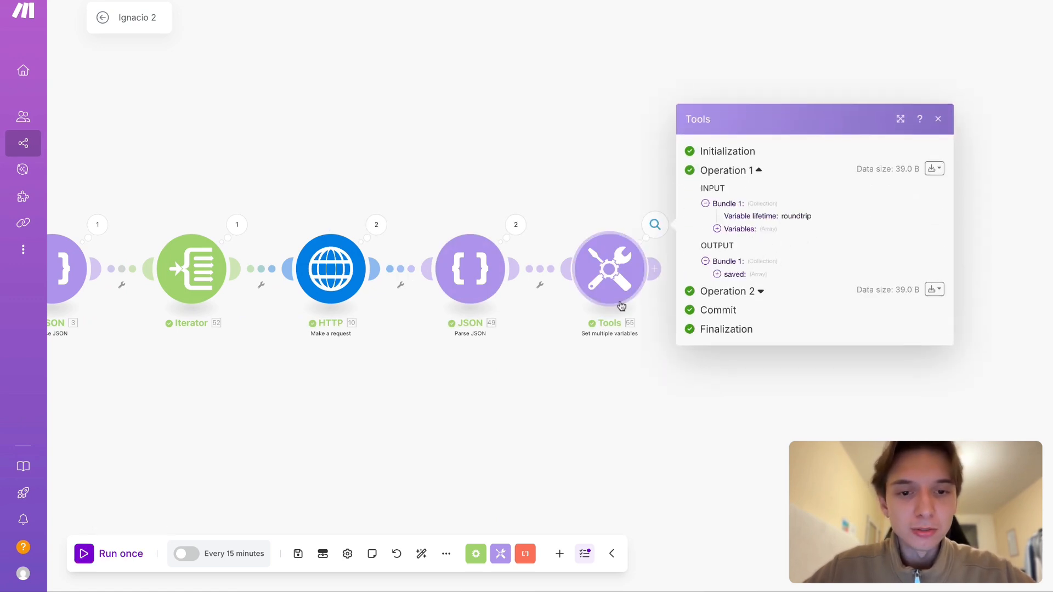
{"action": "left_click_drag", "start_coordinate": [630, 489], "coordinate": [601, 478]}
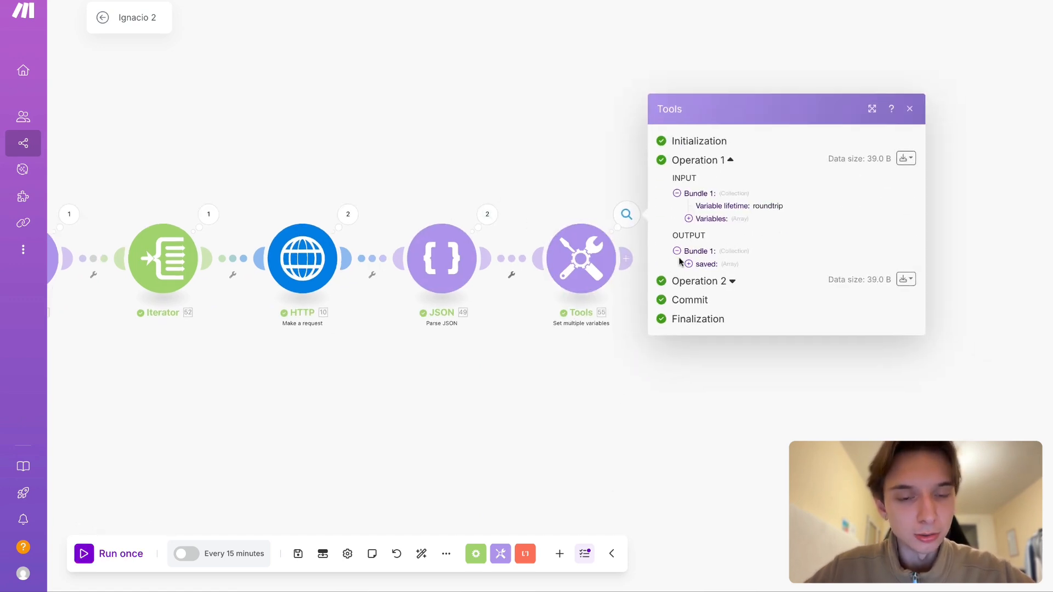
{"action": "left_click", "coordinate": [706, 263]}
{"action": "left_click", "coordinate": [713, 269]}
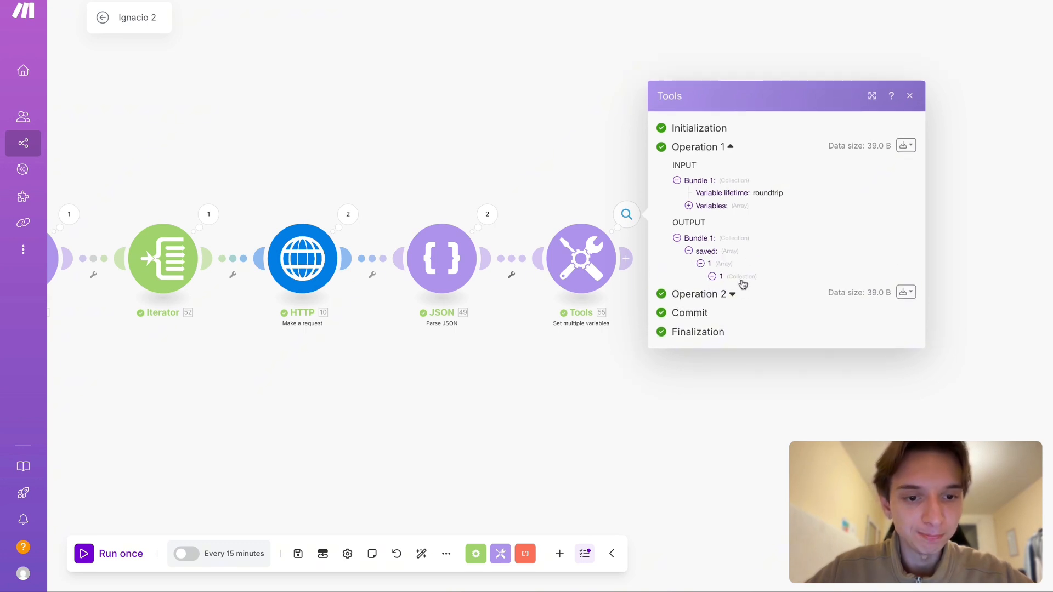
{"action": "left_click", "coordinate": [737, 276]}
{"action": "triple_click", "coordinate": [763, 292]}
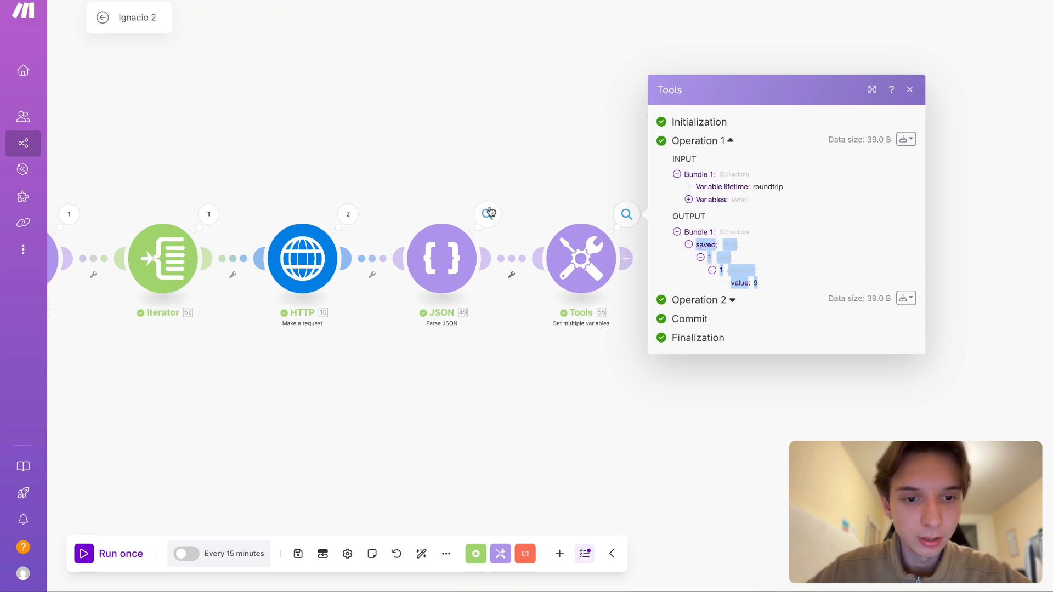
- Examine the values array of the sixth data item in the last Parse JSON module's Operation 1 output for comparison, and close the output
{"action": "left_click", "coordinate": [493, 213]}
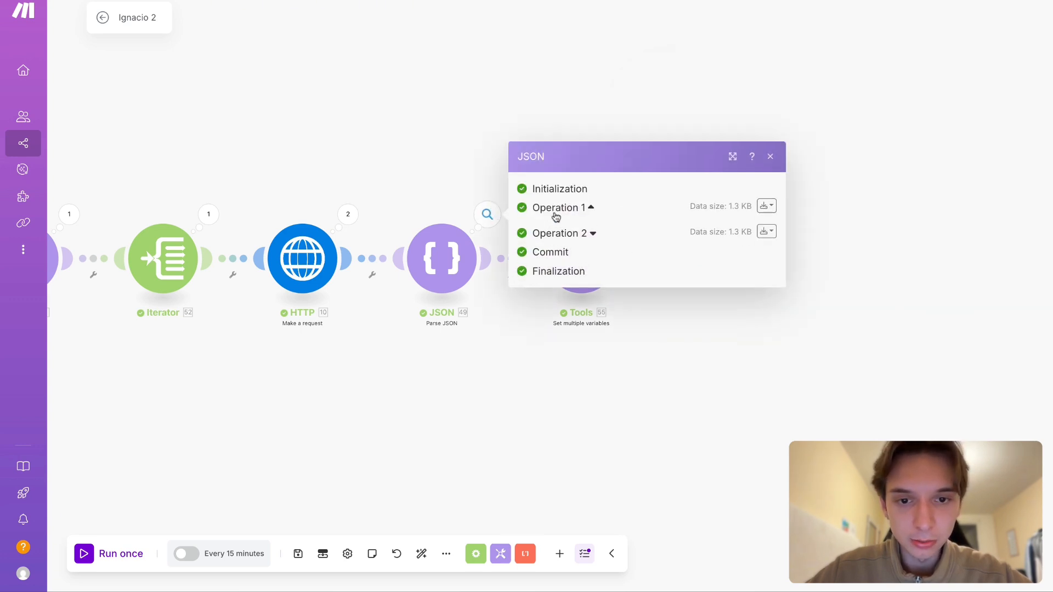
{"action": "left_click", "coordinate": [554, 214]}
{"action": "left_click", "coordinate": [564, 259]}
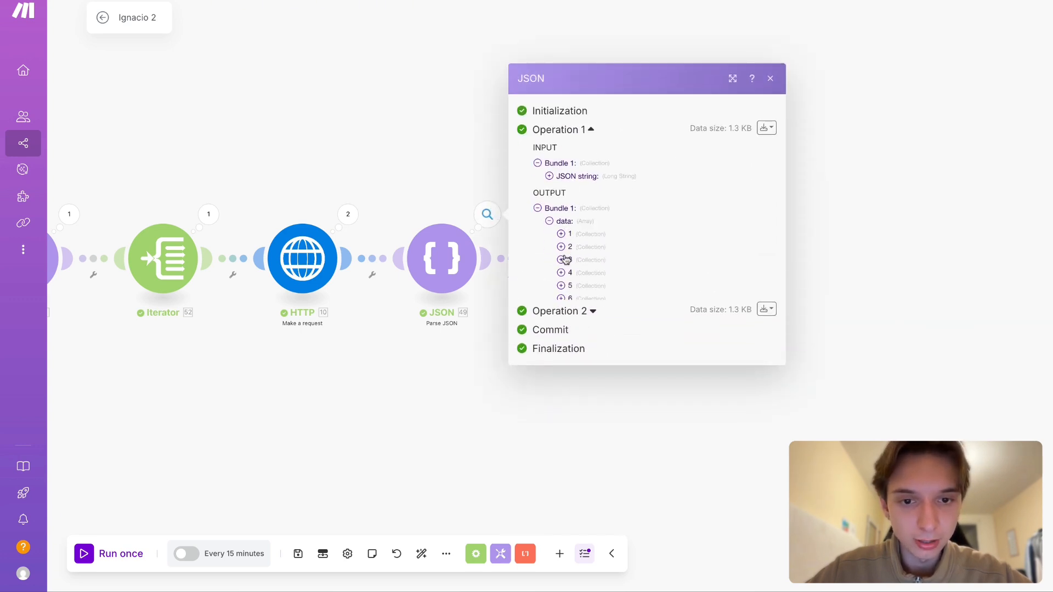
{"action": "left_click", "coordinate": [570, 295]}
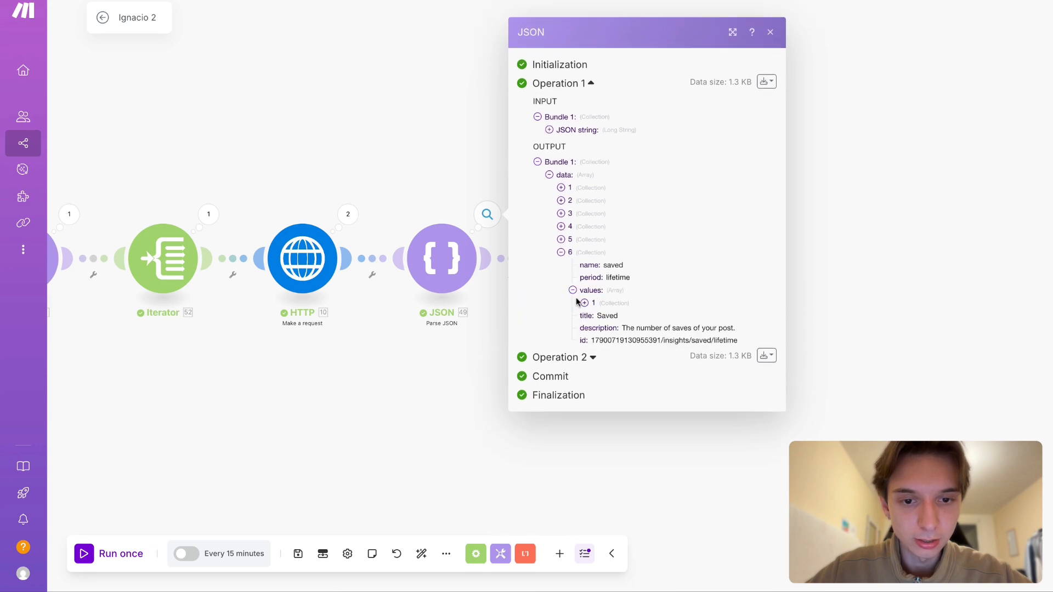
{"action": "left_click", "coordinate": [583, 303]}
{"action": "key", "text": "Escape"}
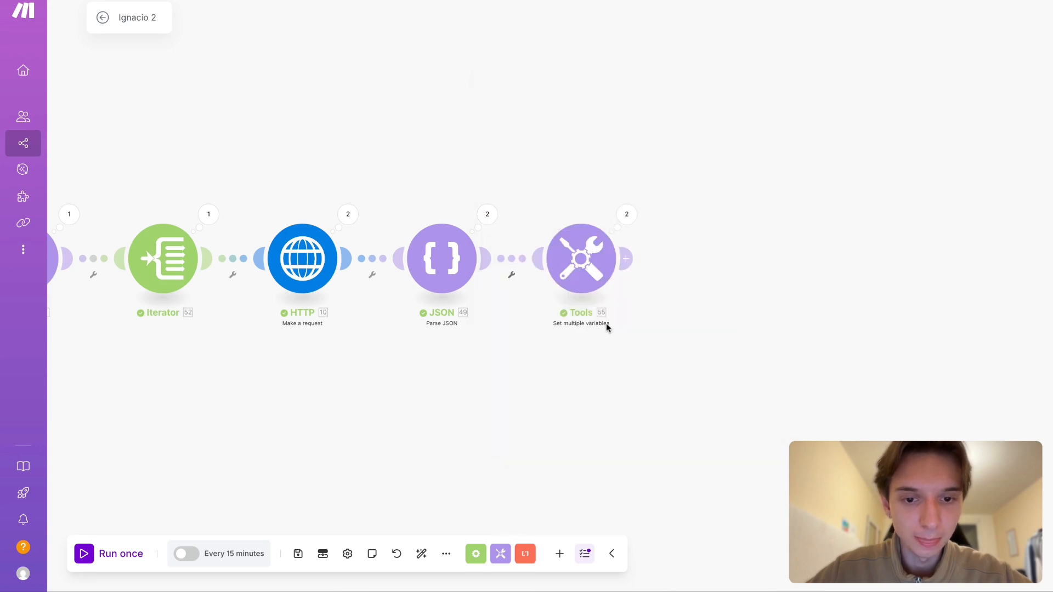
- Examine how deeply the saved value is nested in the Set multiple variables module's Operation 1 output
{"action": "left_click", "coordinate": [626, 213]}
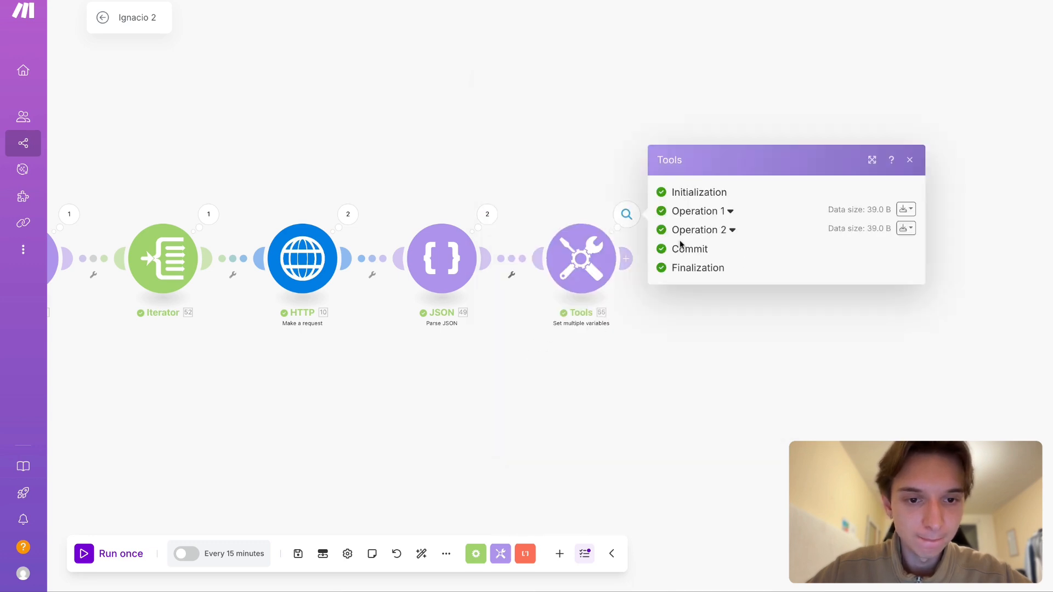
{"action": "left_click", "coordinate": [718, 211]}
{"action": "left_click", "coordinate": [725, 271]}
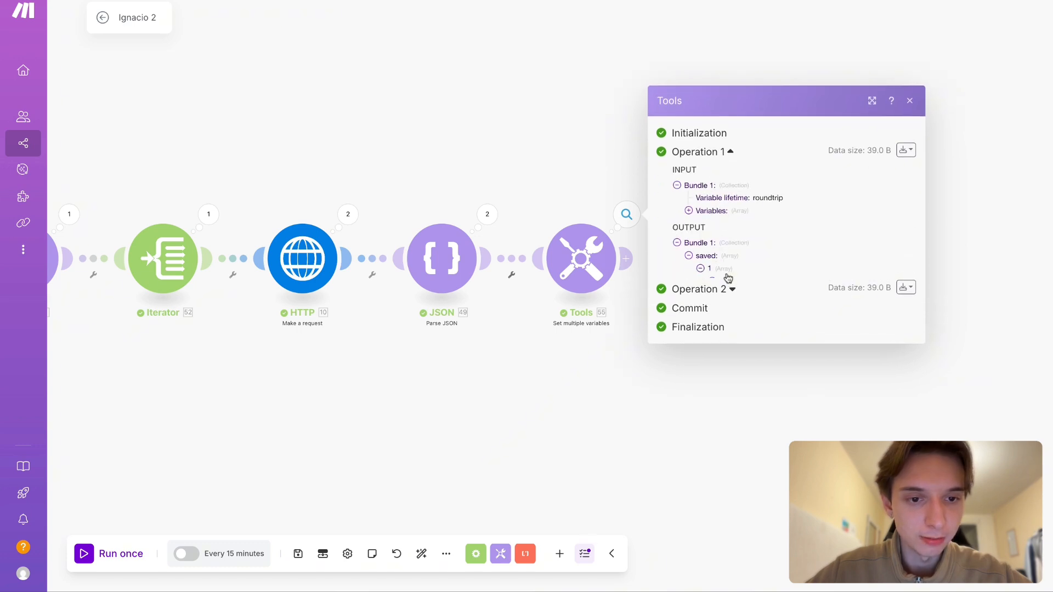
{"action": "left_click", "coordinate": [737, 280]}
{"action": "left_click_drag", "start_coordinate": [769, 284], "coordinate": [693, 243]}
{"action": "left_click", "coordinate": [512, 365]}
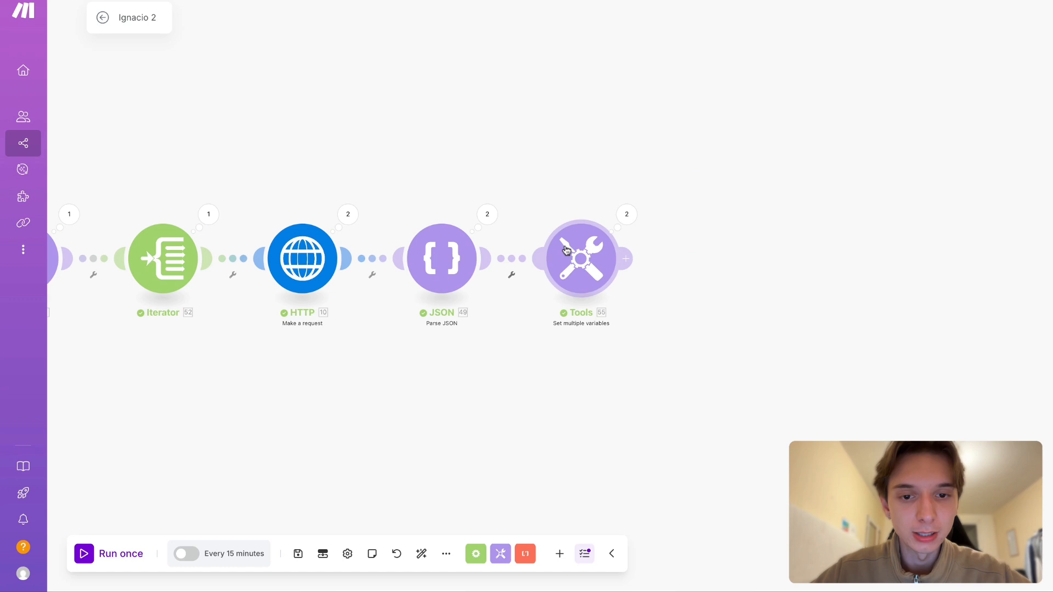
{"action": "left_click", "coordinate": [629, 224]}
{"action": "left_click", "coordinate": [702, 212]}
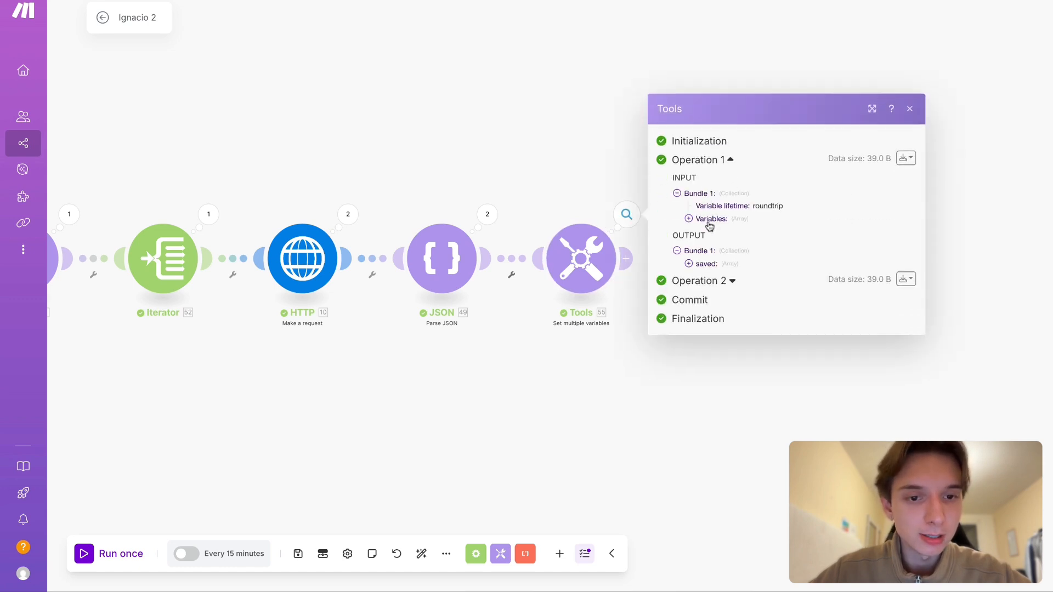
{"action": "left_click", "coordinate": [727, 266]}
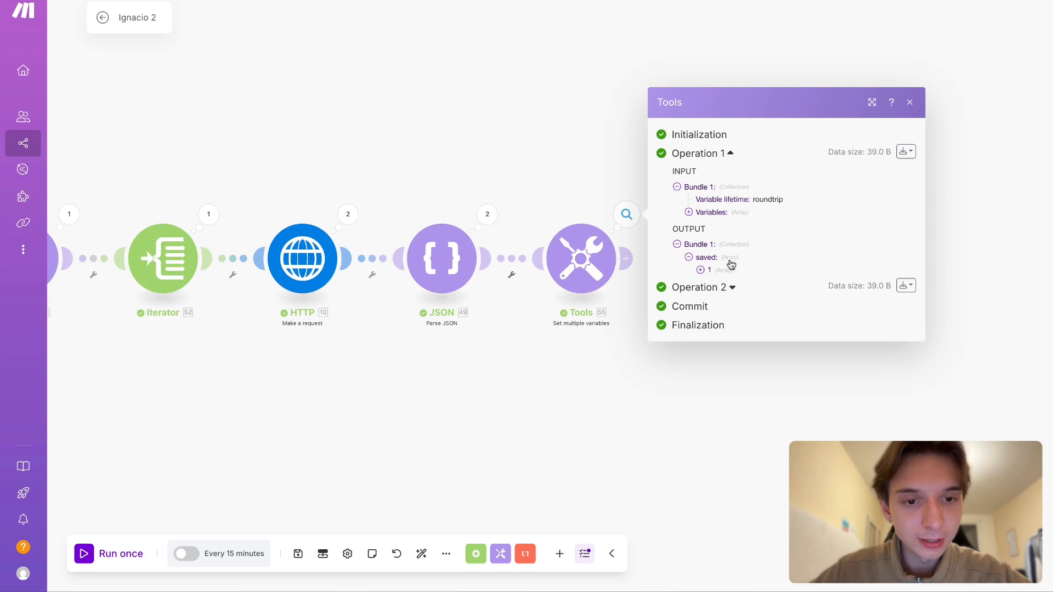
{"action": "left_click", "coordinate": [729, 260]}
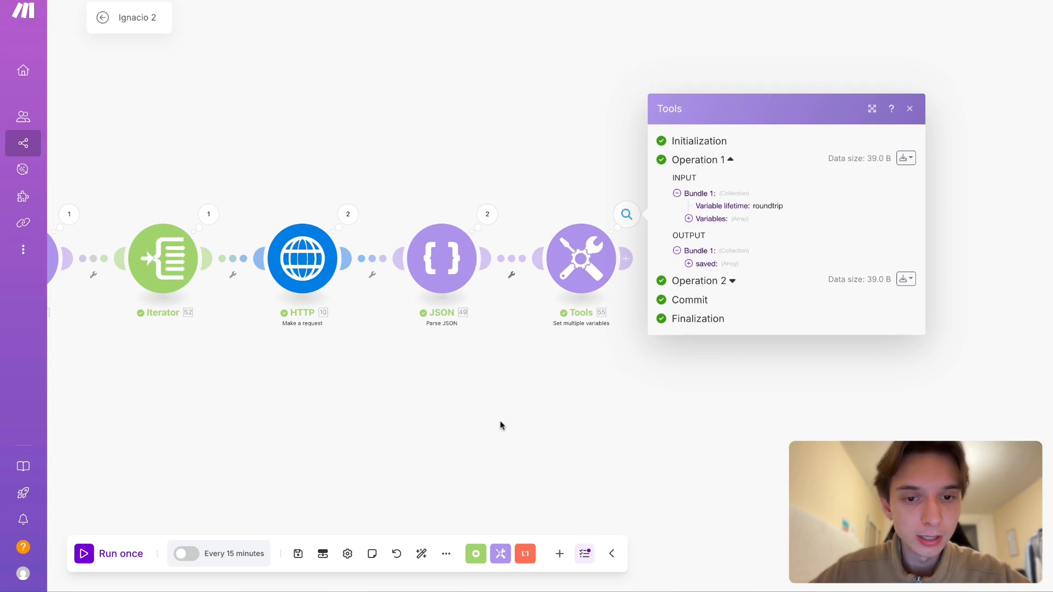
- Review the saved variable's map formula in the Set multiple variables module and leave it as is
{"action": "left_click", "coordinate": [581, 257]}
{"action": "left_click", "coordinate": [713, 298]}
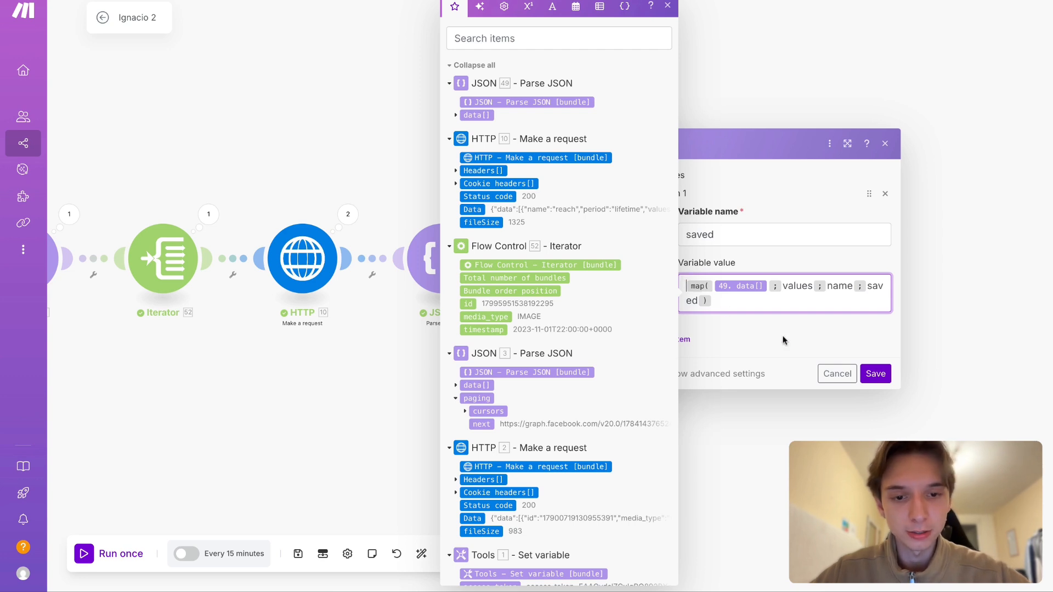
{"action": "left_click", "coordinate": [729, 448]}
- Expand the saved array in the module's Operation 1 output level by level, from outer array through inner array to the collection's value
{"action": "left_click", "coordinate": [626, 214]}
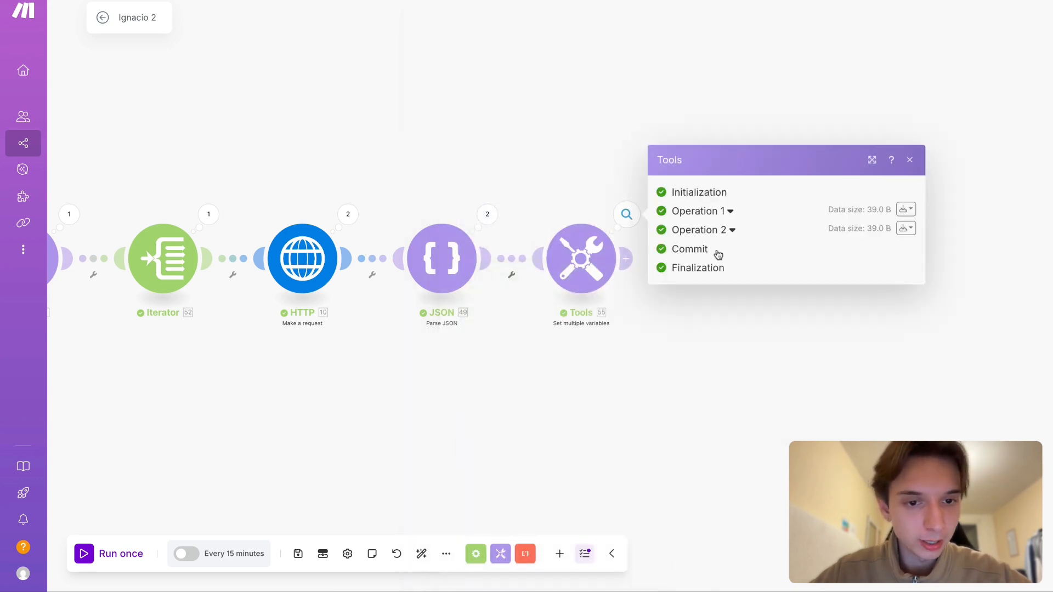
{"action": "left_click", "coordinate": [703, 213]}
{"action": "left_click", "coordinate": [706, 261]}
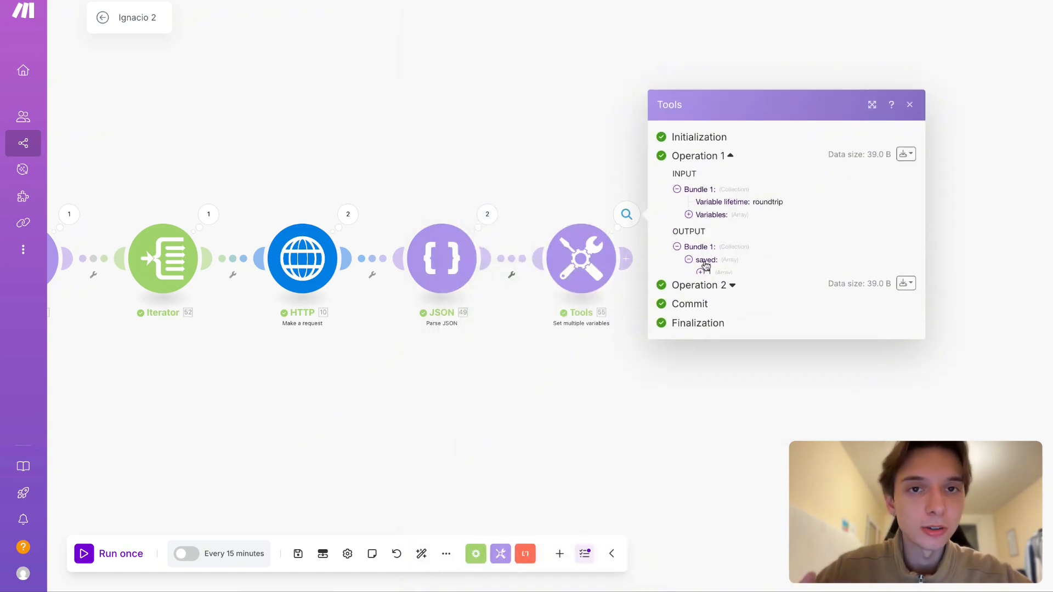
{"action": "left_click", "coordinate": [715, 257]}
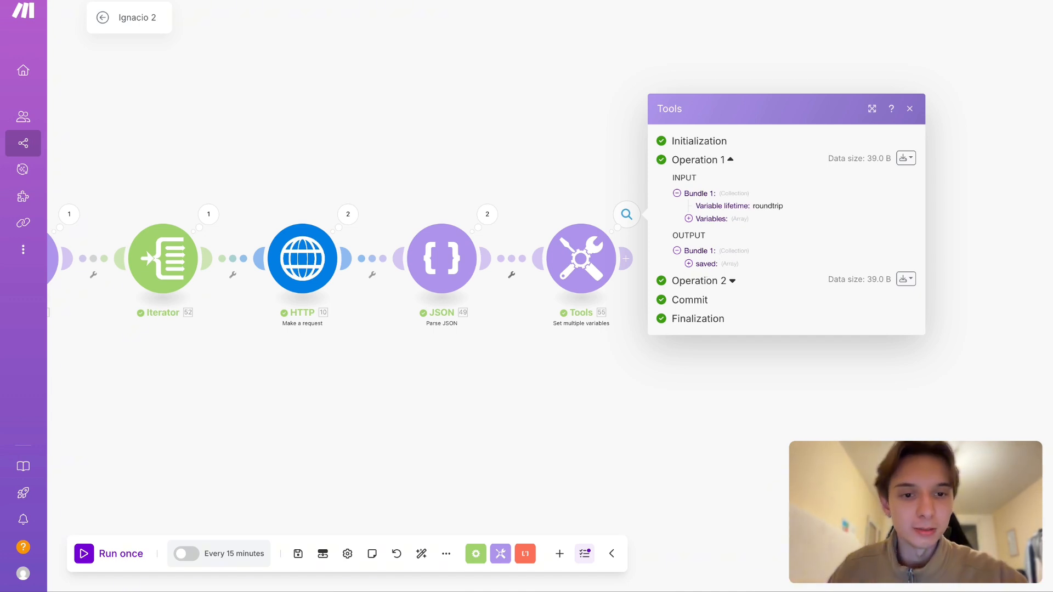
{"action": "left_click", "coordinate": [689, 264]}
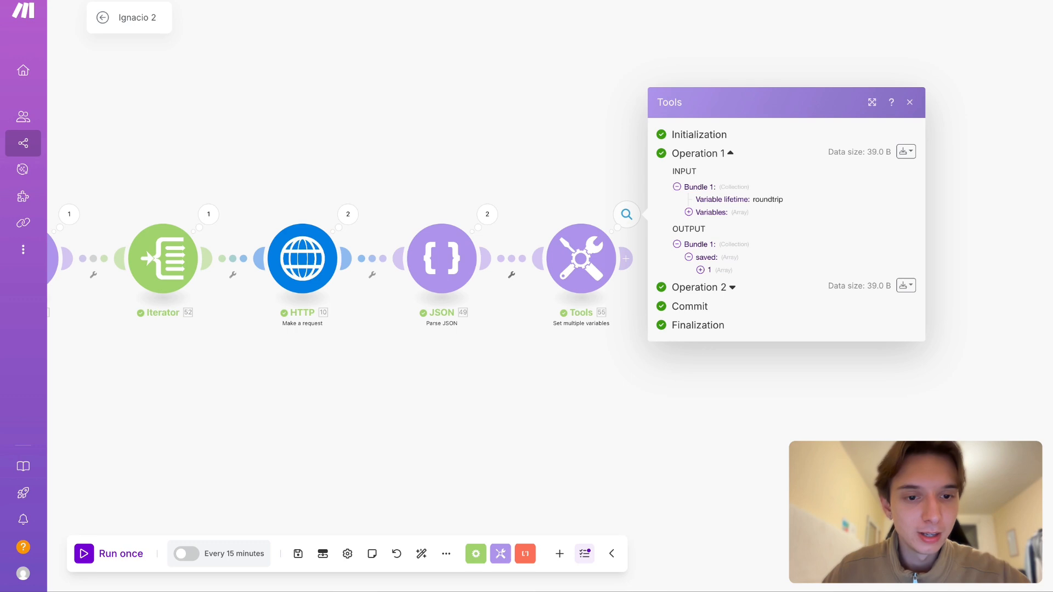
{"action": "left_click", "coordinate": [723, 272]}
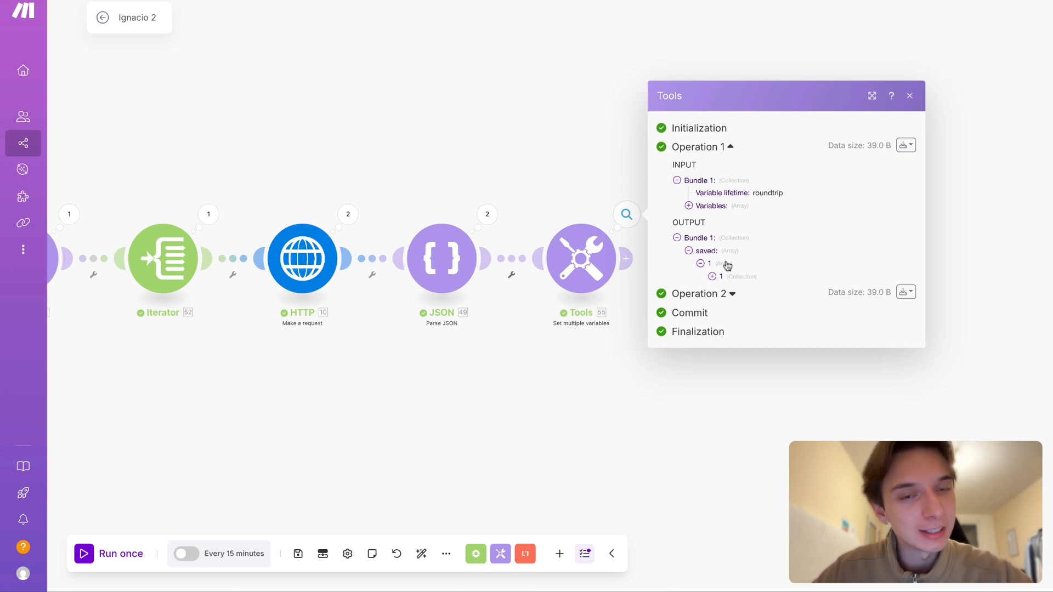
{"action": "left_click", "coordinate": [735, 278]}
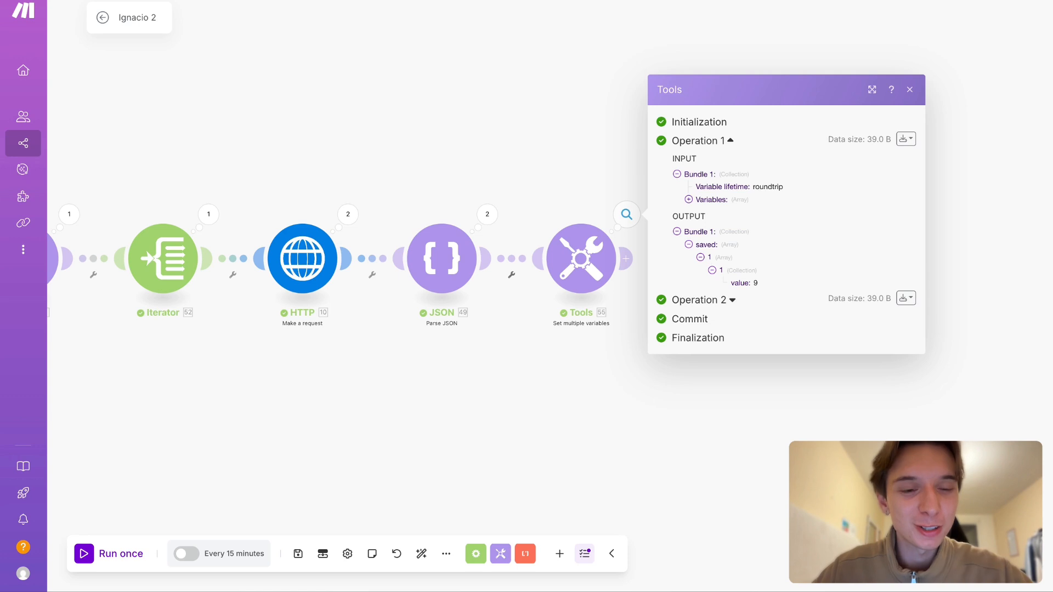
{"action": "double_click", "coordinate": [736, 285]}
{"action": "left_click", "coordinate": [744, 285]}
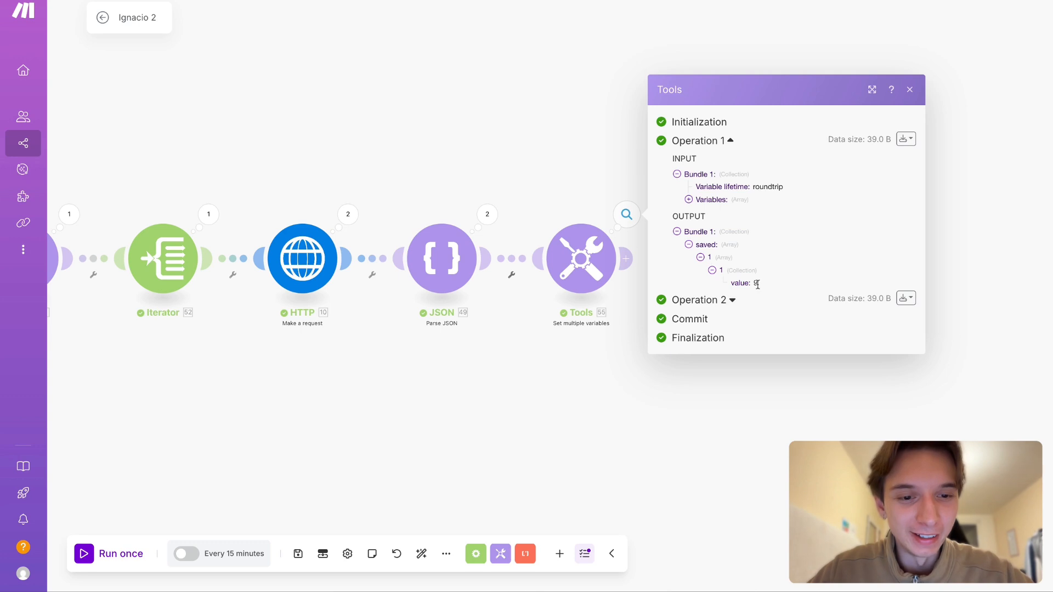
{"action": "left_click", "coordinate": [709, 258]}
- Wrap the saved variable's map formula in get( ) with path 1 and save the Set multiple variables module
{"action": "left_click", "coordinate": [600, 266]}
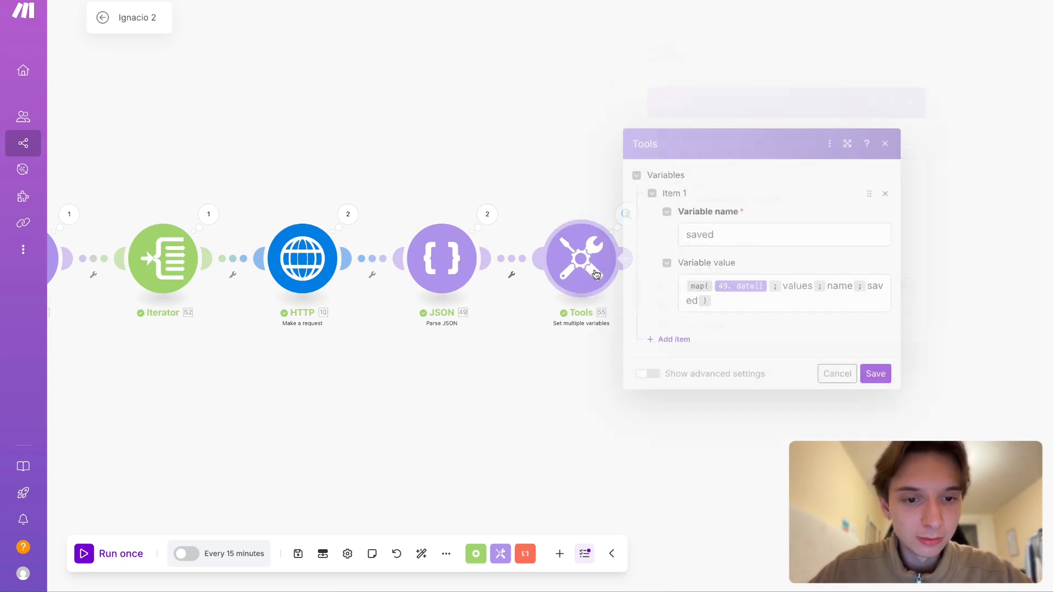
{"action": "left_click", "coordinate": [681, 284]}
{"action": "type", "text": "get "}
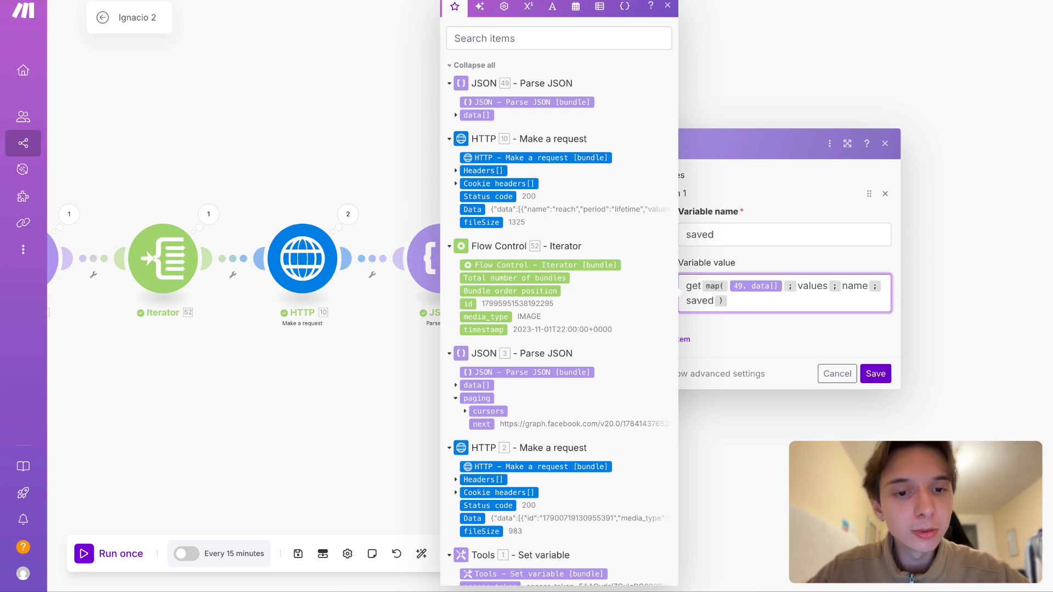
{"action": "type", "text": "("}
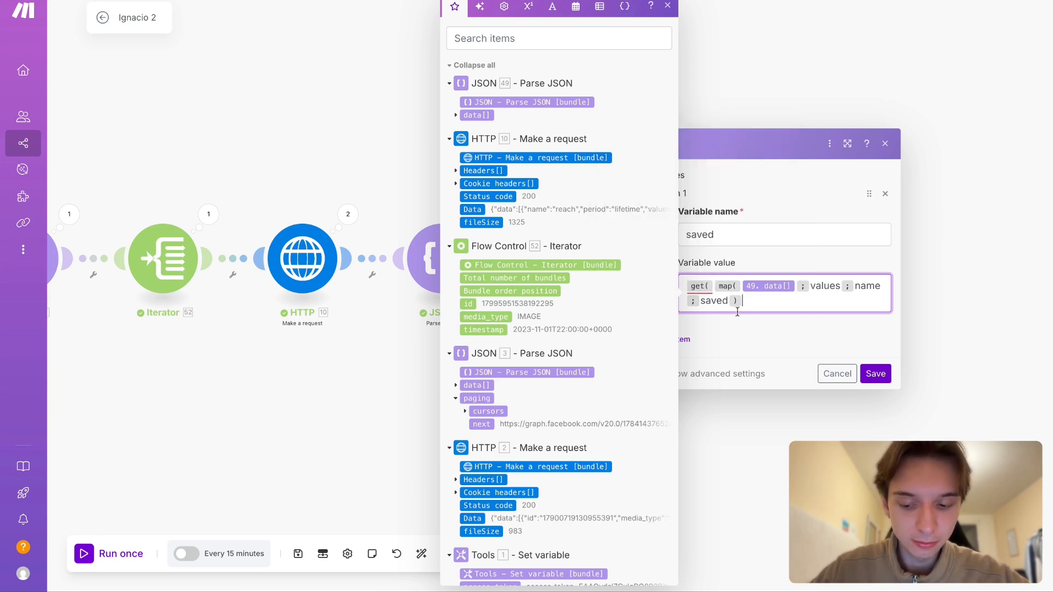
{"action": "type", "text": "1)"}
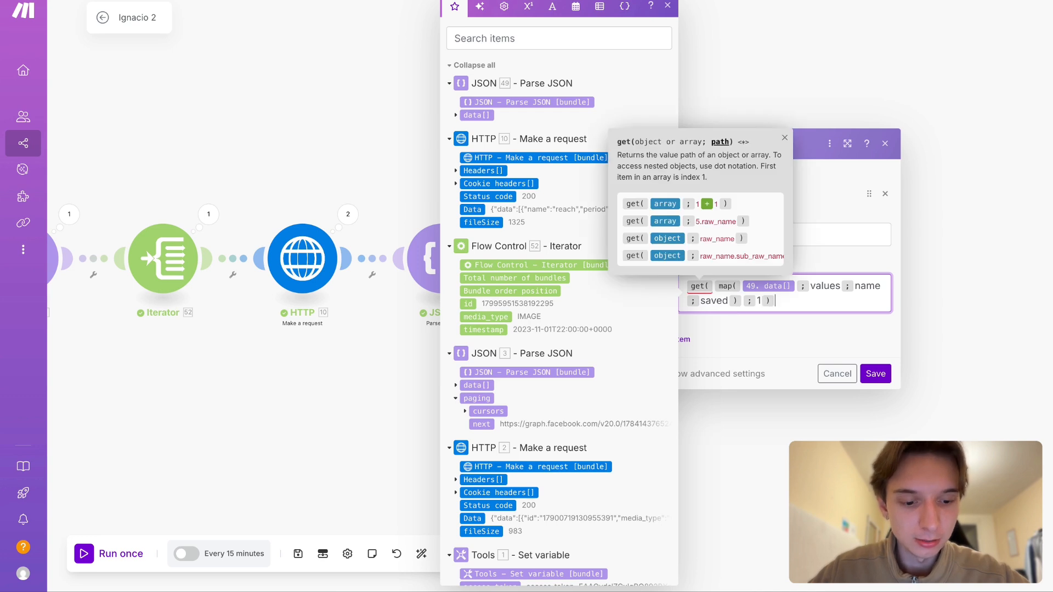
{"action": "left_click", "coordinate": [880, 375]}
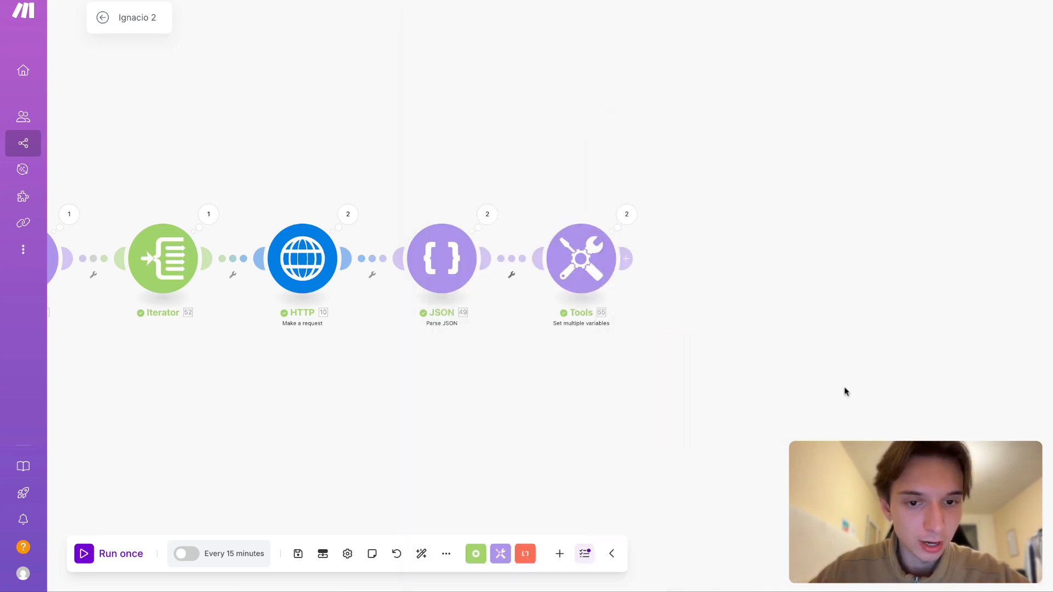
- Run the scenario once and inspect the saved array and its first collection in the Set multiple variables module's Operation 1 output
{"action": "scroll", "coordinate": [668, 404], "scroll_direction": "left", "scroll_amount": 2}
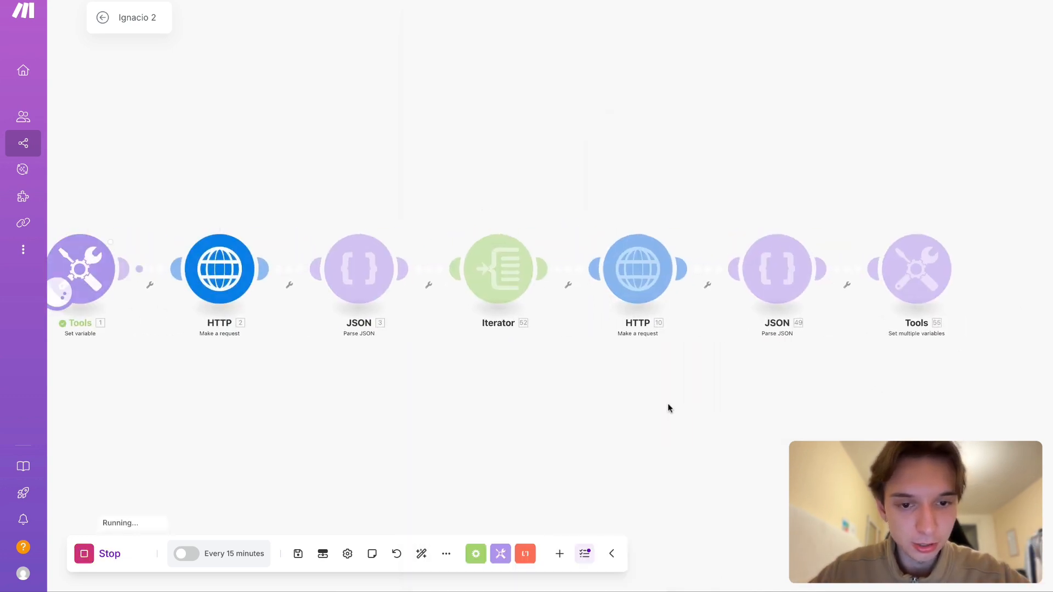
{"action": "scroll", "coordinate": [667, 403], "scroll_direction": "right", "scroll_amount": 5}
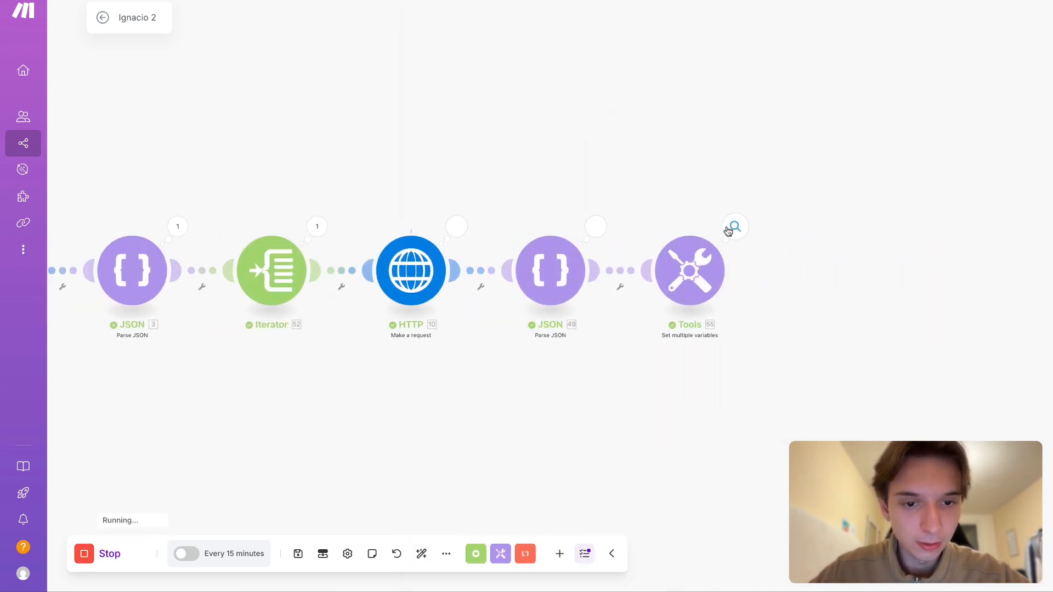
{"action": "left_click", "coordinate": [734, 227]}
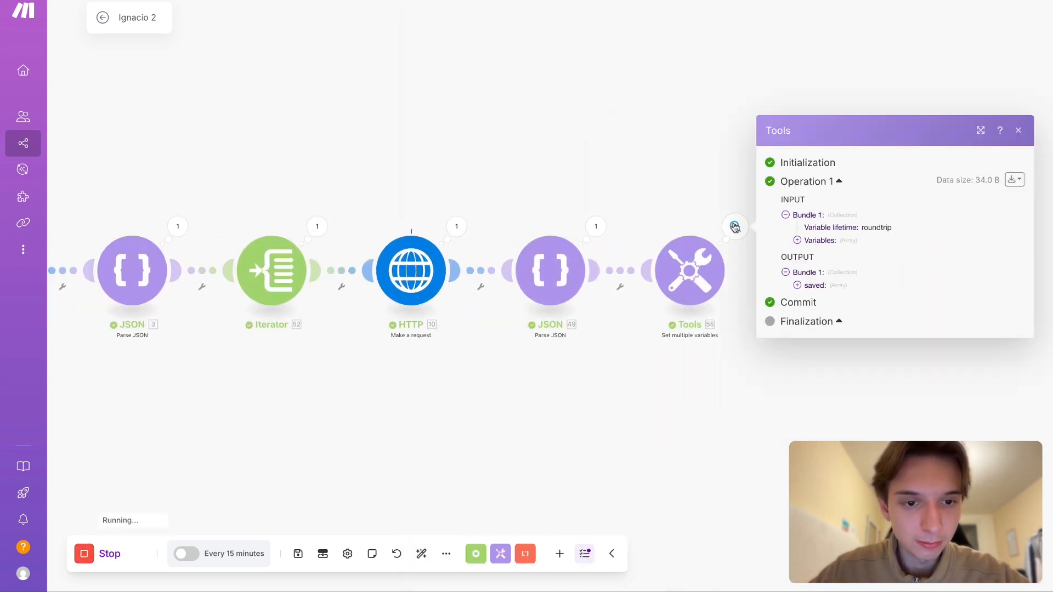
{"action": "left_click", "coordinate": [809, 287]}
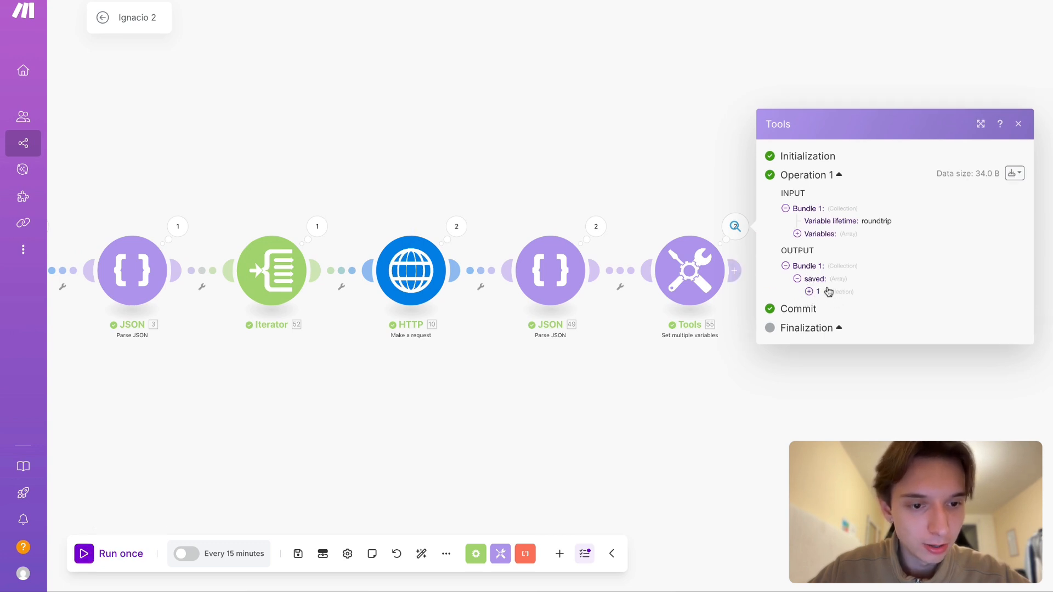
{"action": "left_click", "coordinate": [826, 294]}
{"action": "left_click", "coordinate": [676, 387]}
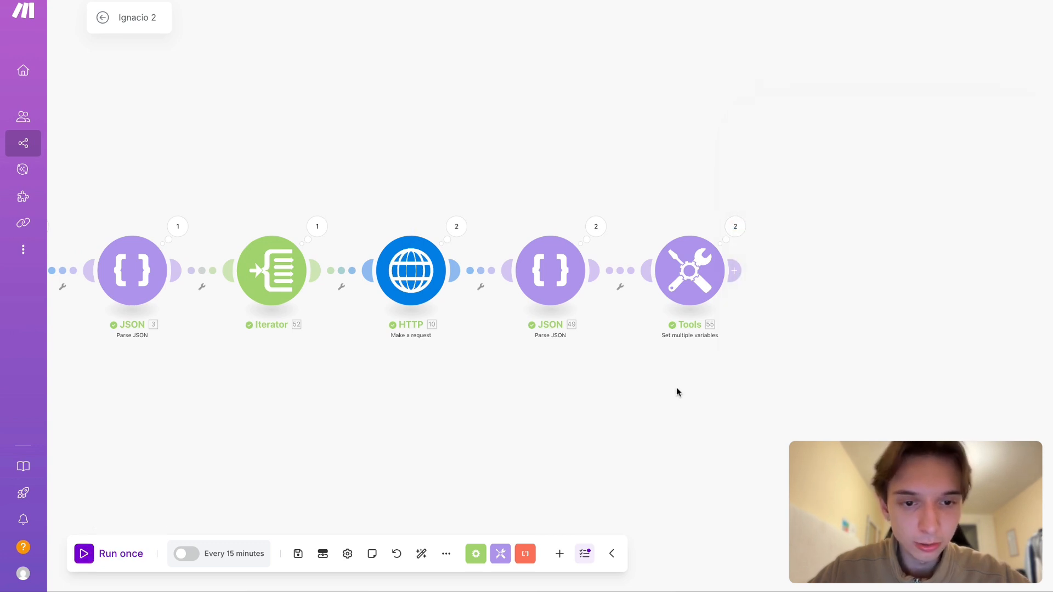
- Remove the get wrapper from the saved variable's formula, leaving only the map function, and save the module
{"action": "scroll", "coordinate": [676, 387], "scroll_direction": "right", "scroll_amount": 3}
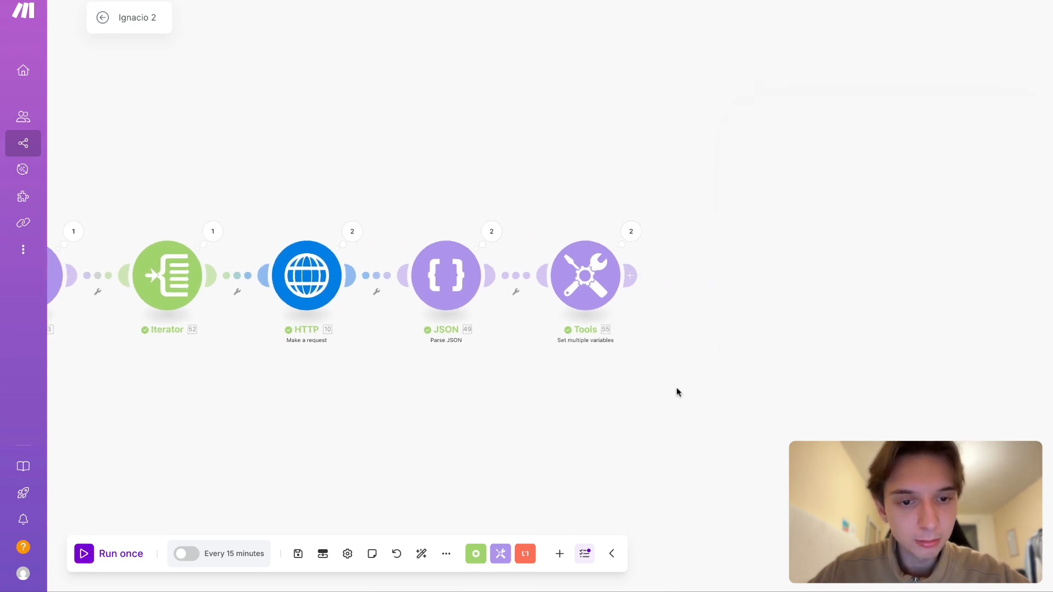
{"action": "left_click", "coordinate": [597, 289]}
{"action": "left_click", "coordinate": [718, 302]}
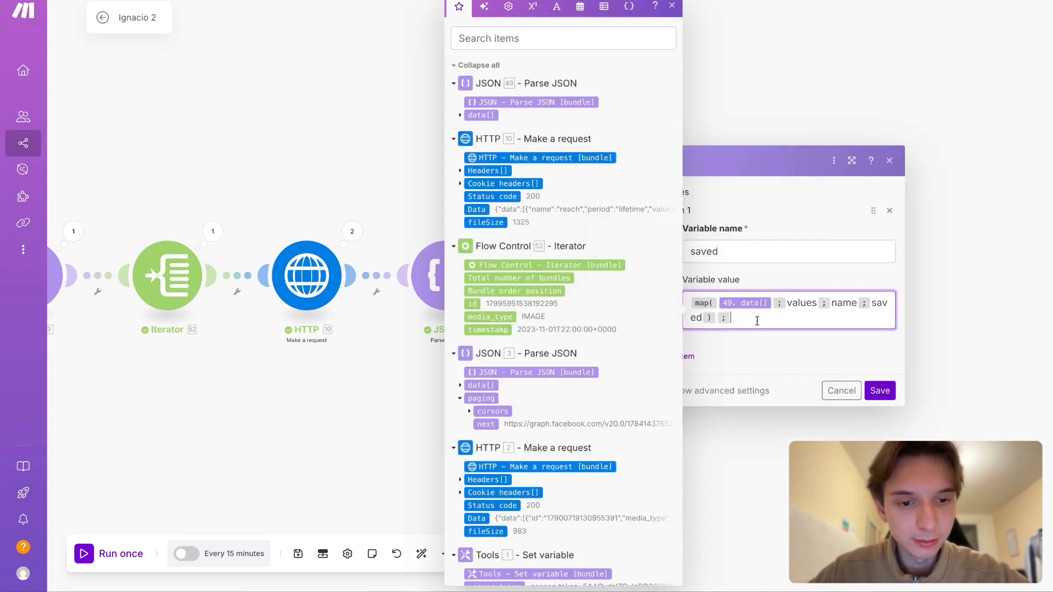
{"action": "left_click", "coordinate": [876, 390]}
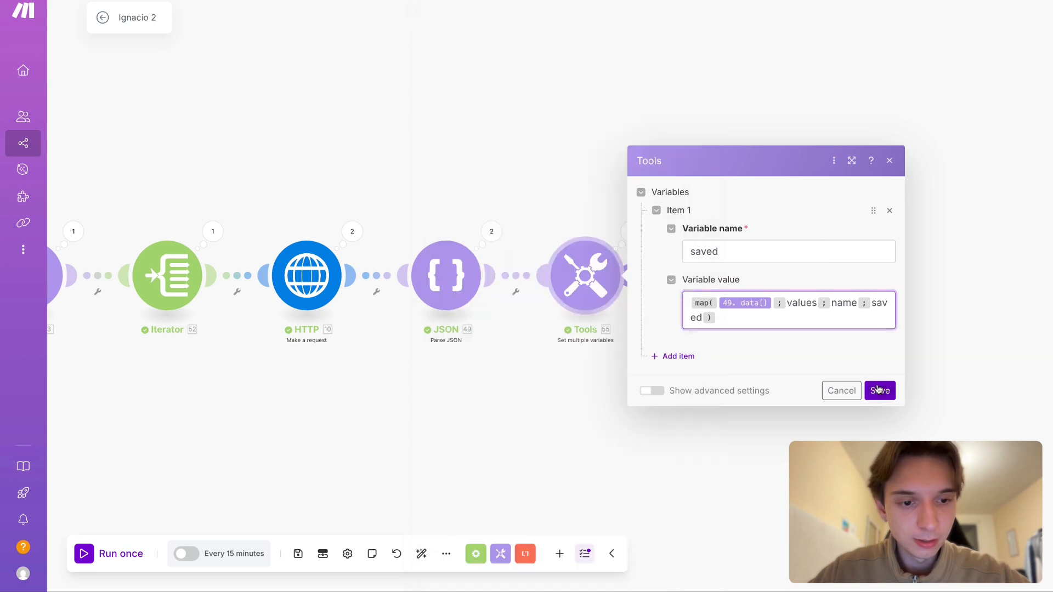
- Clone the Set multiple variables module, connect the copy after the original, and open its settings
{"action": "right_click", "coordinate": [599, 294]}
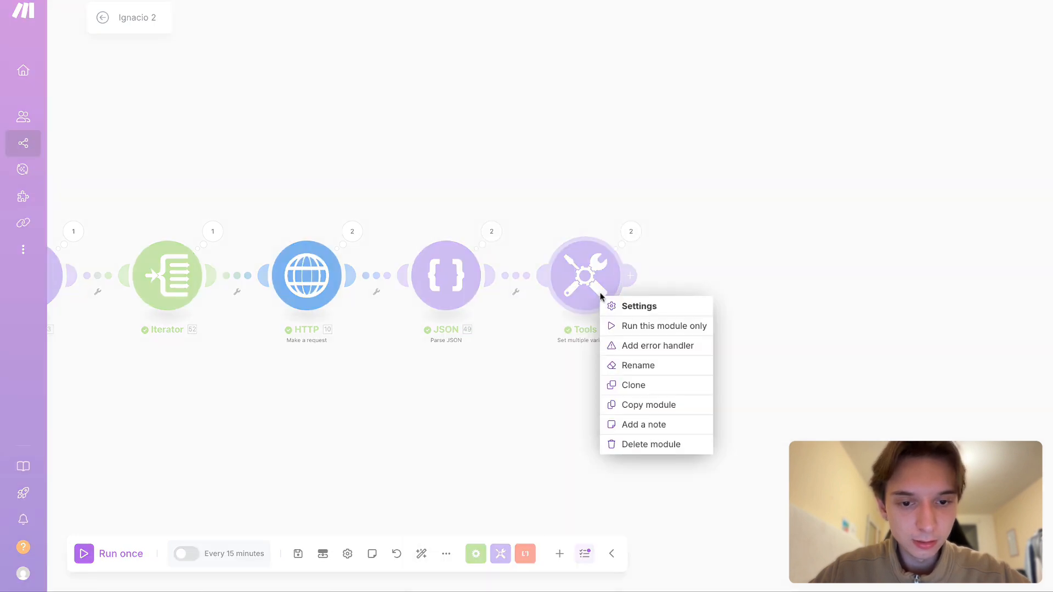
{"action": "left_click", "coordinate": [651, 385]}
{"action": "left_click", "coordinate": [617, 336]}
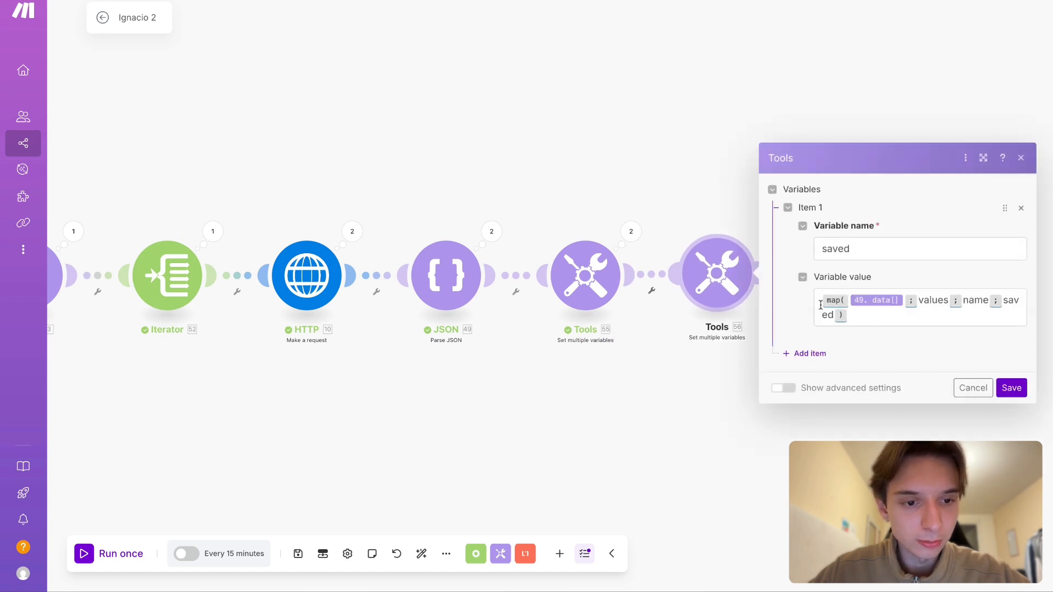
- In the cloned module, wrap the saved variable's map formula in get( ) with path 1 and save
{"action": "left_click", "coordinate": [821, 306]}
{"action": "type", "text": "get("}
{"action": "key", "text": "End"}
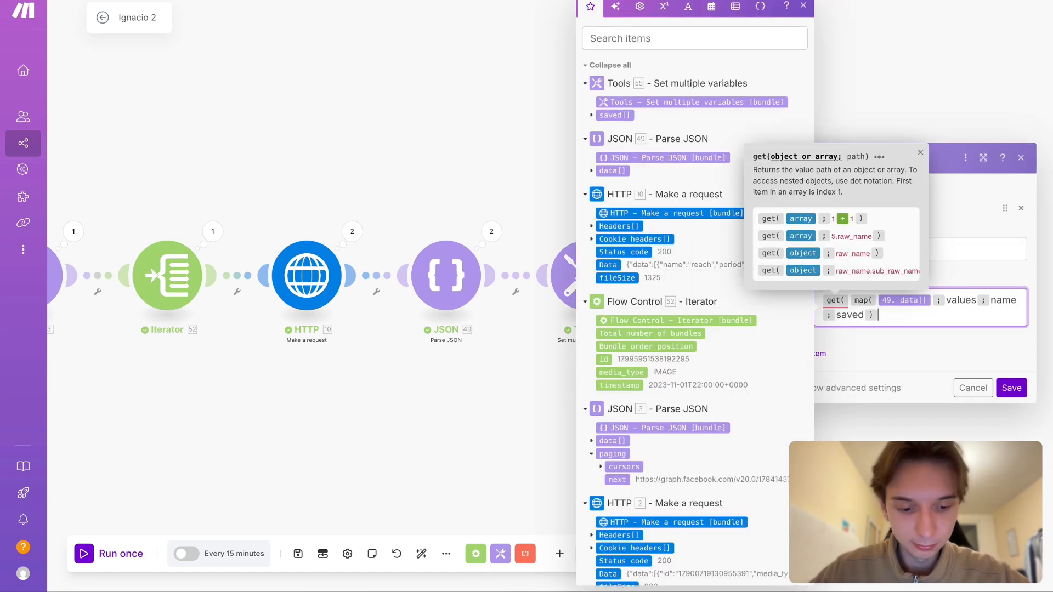
{"action": "type", "text": ";1)"}
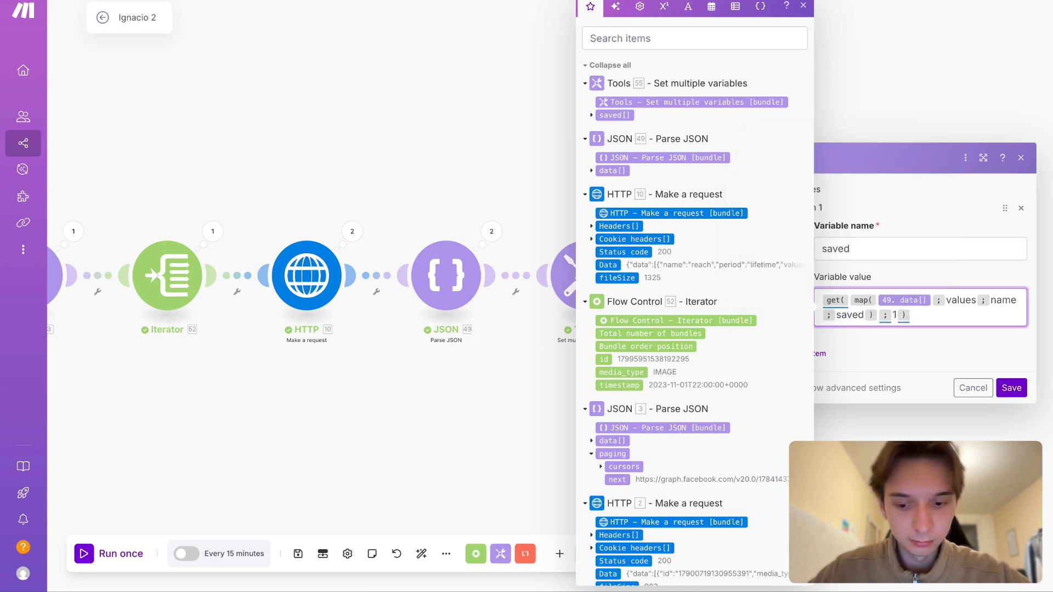
{"action": "left_click", "coordinate": [1021, 393]}
- Inspect the original Set multiple variables module's Operation 1 output from the last run, expanding its saved array
{"action": "left_click_drag", "start_coordinate": [689, 333], "coordinate": [714, 297]}
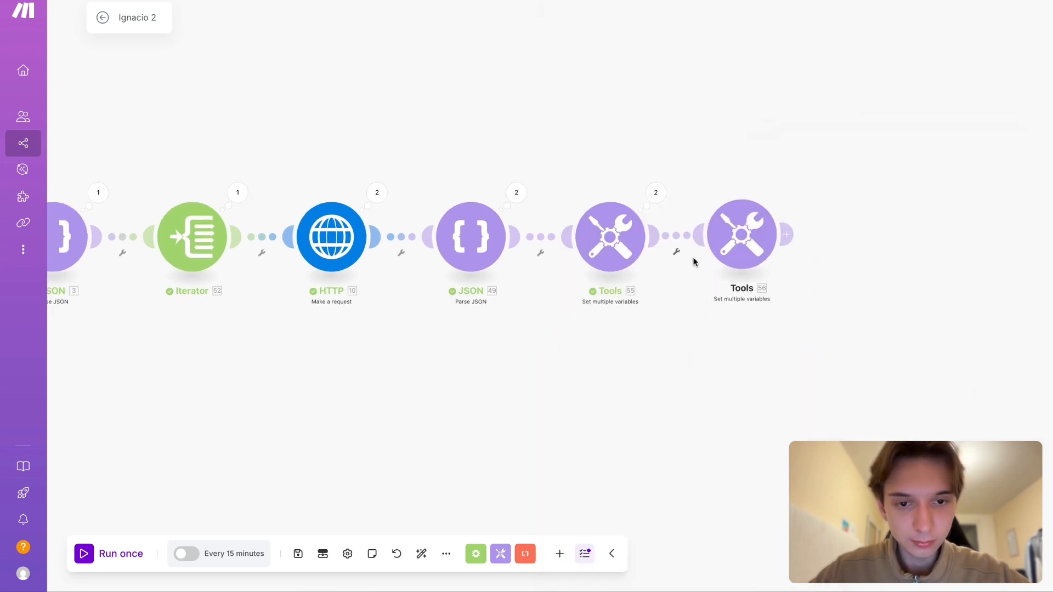
{"action": "left_click", "coordinate": [655, 192]}
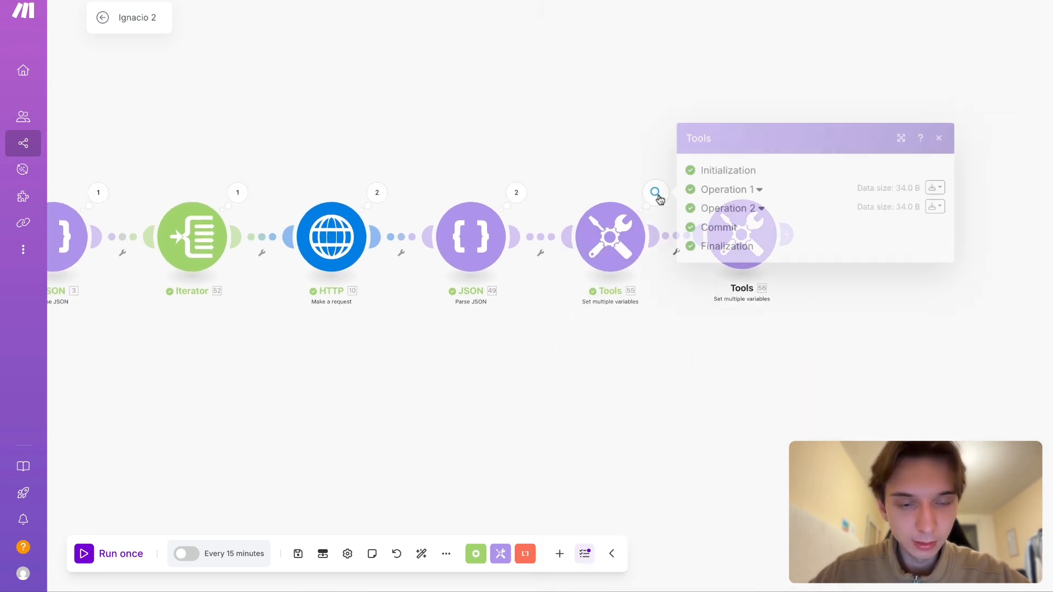
{"action": "left_click", "coordinate": [733, 189]}
{"action": "left_click", "coordinate": [734, 243]}
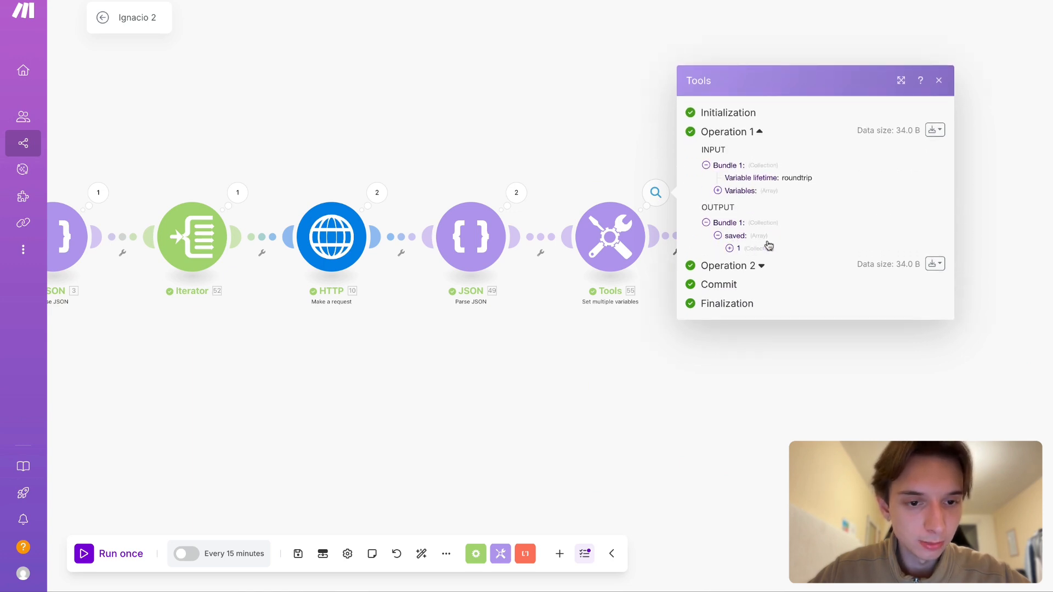
{"action": "left_click", "coordinate": [734, 237]}
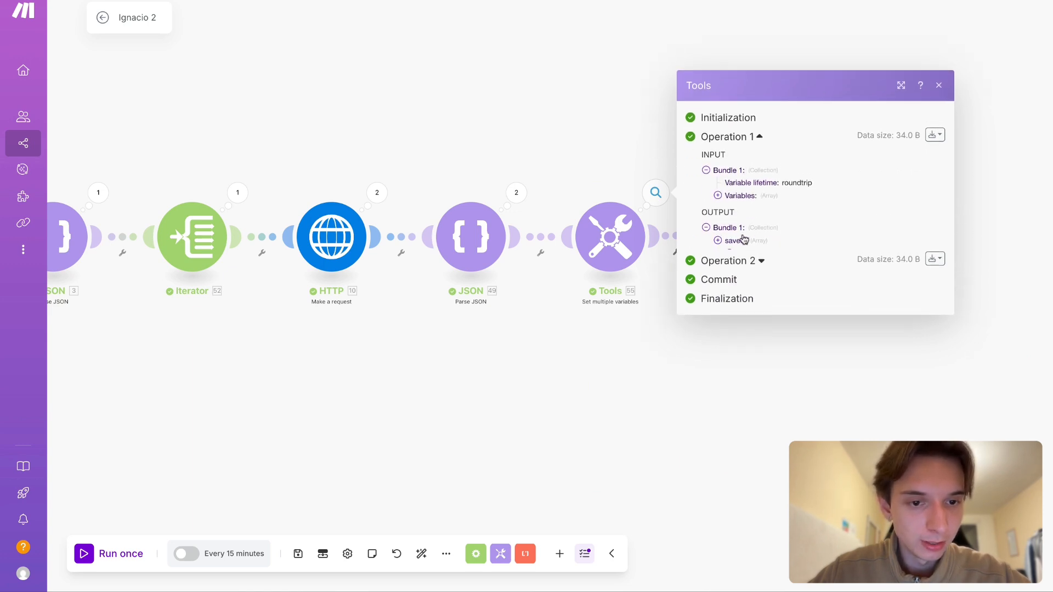
{"action": "left_click", "coordinate": [734, 243]}
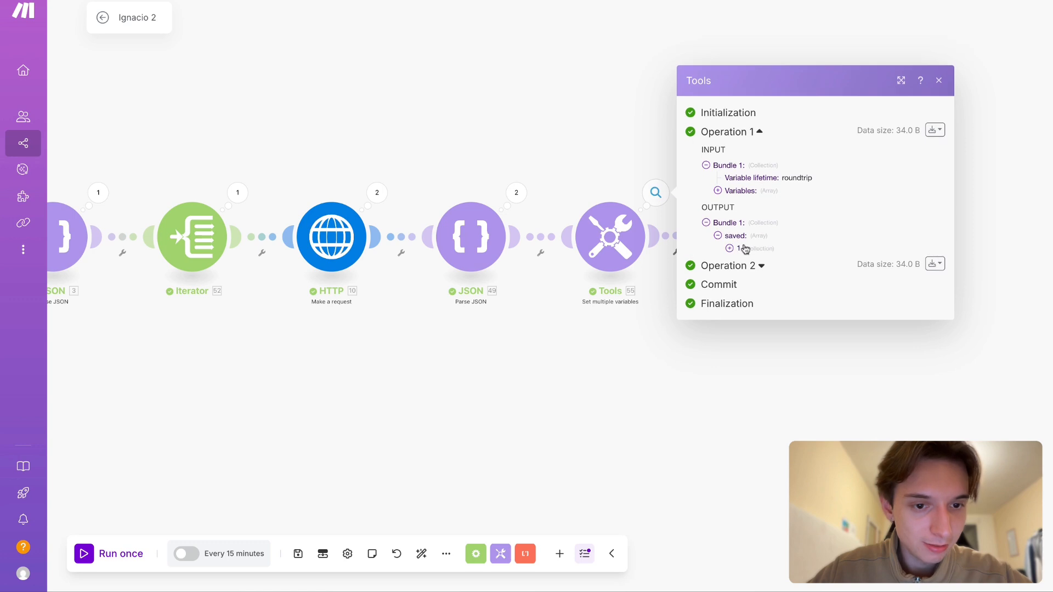
- Expand the collection inside the original module's saved array and briefly check the cloned module's settings
{"action": "left_click", "coordinate": [739, 250]}
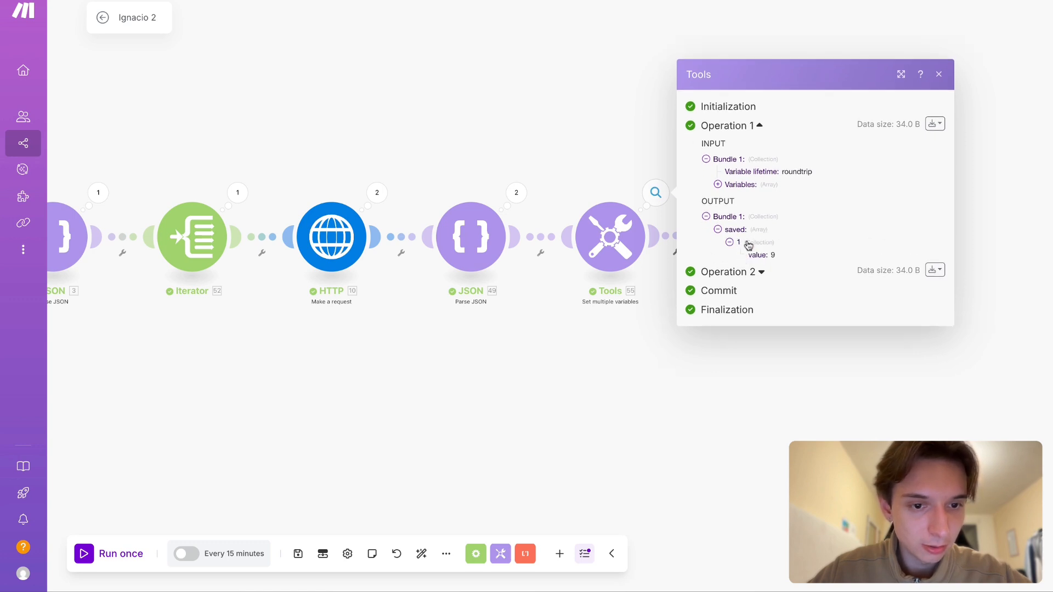
{"action": "left_click", "coordinate": [690, 384]}
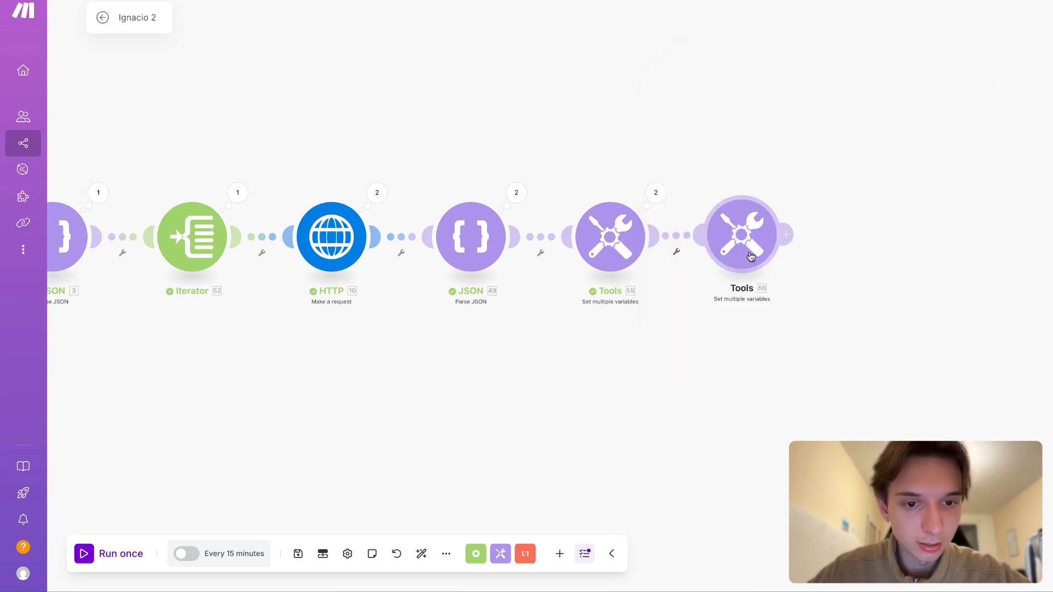
{"action": "left_click", "coordinate": [740, 248]}
{"action": "left_click", "coordinate": [571, 345]}
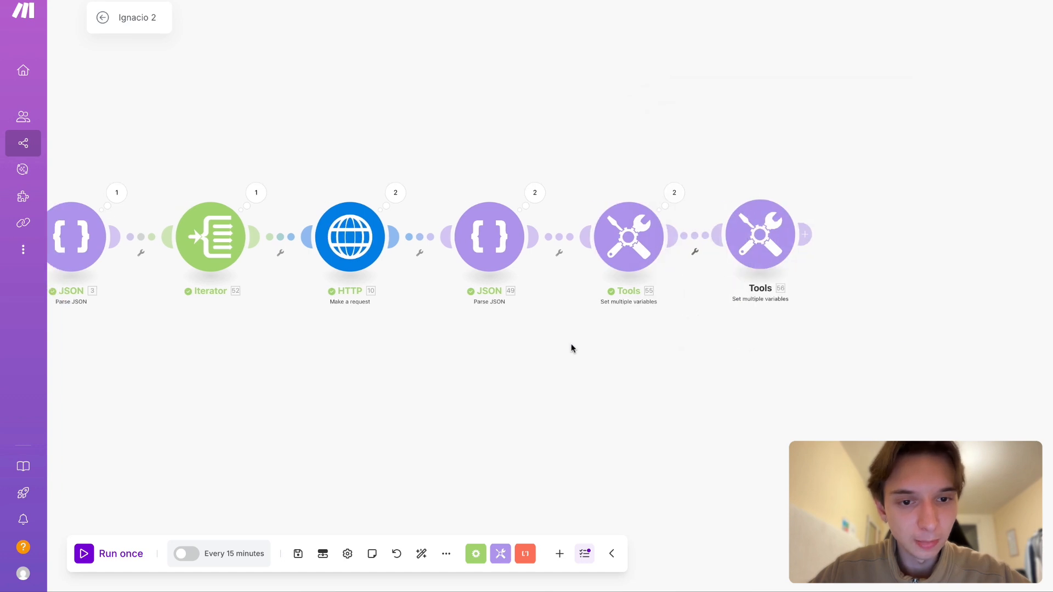
- Unlink the cloned Set multiple variables module from the original and run the scenario once
{"action": "left_click", "coordinate": [700, 237]}
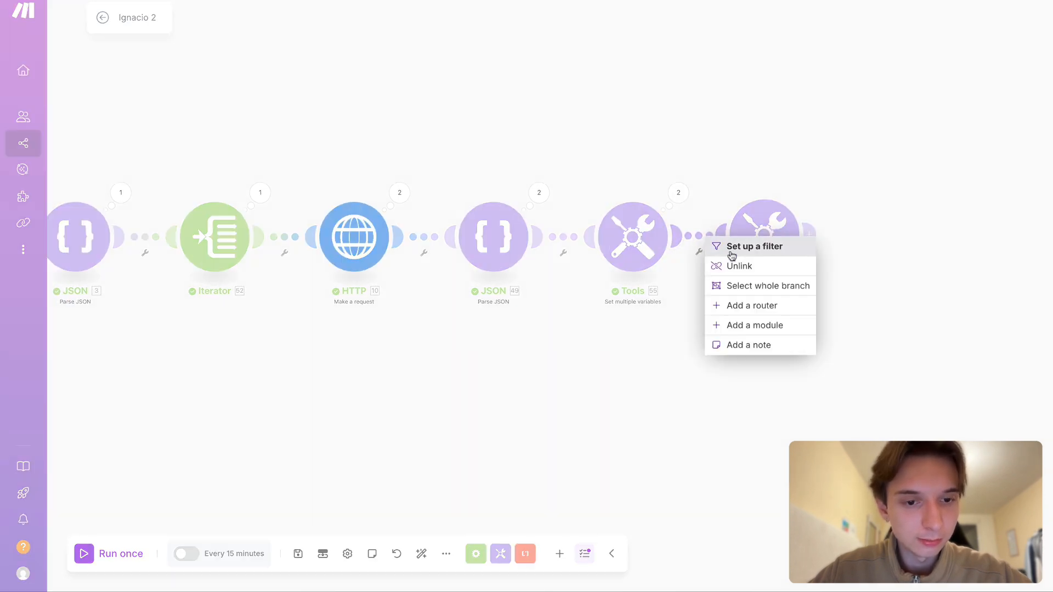
{"action": "left_click", "coordinate": [731, 264]}
{"action": "left_click_drag", "start_coordinate": [609, 376], "coordinate": [634, 376]}
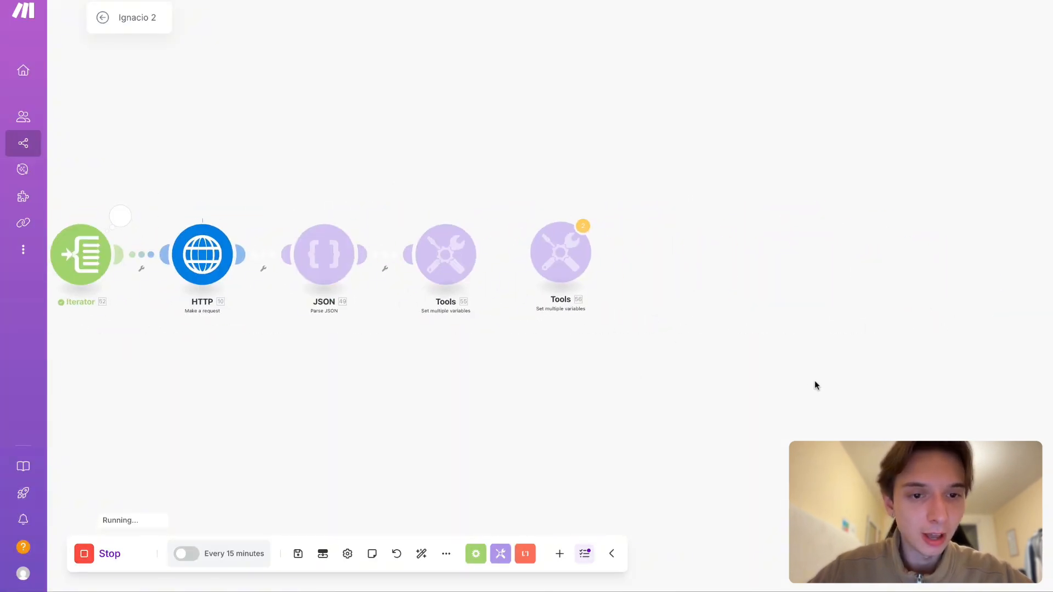
- Inspect the original module's Operation 1 output from the new run, expanding saved through its nested array and collection to the value
{"action": "left_click", "coordinate": [486, 216]}
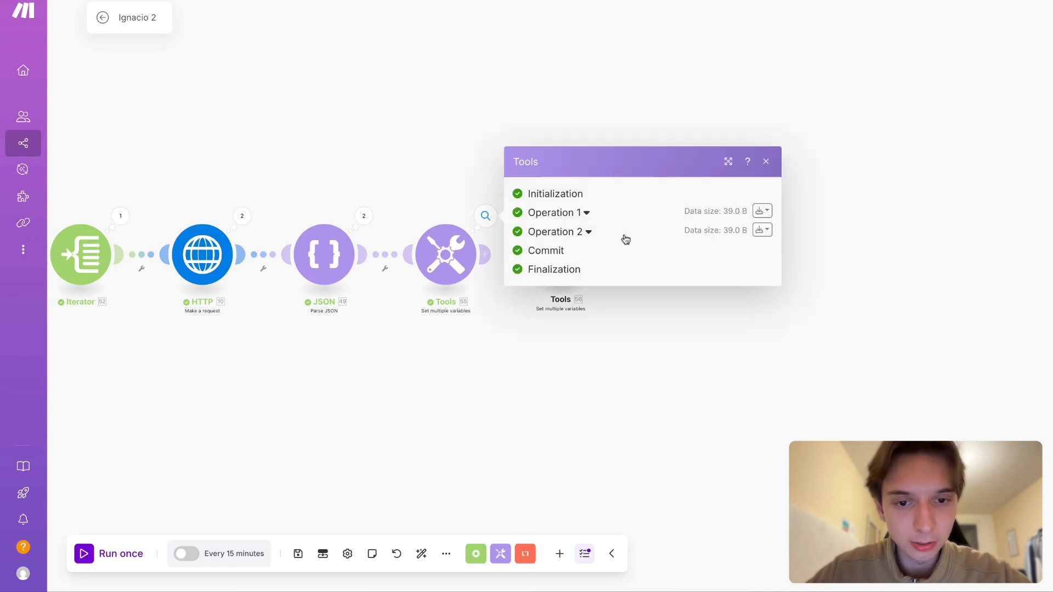
{"action": "left_click", "coordinate": [568, 211]}
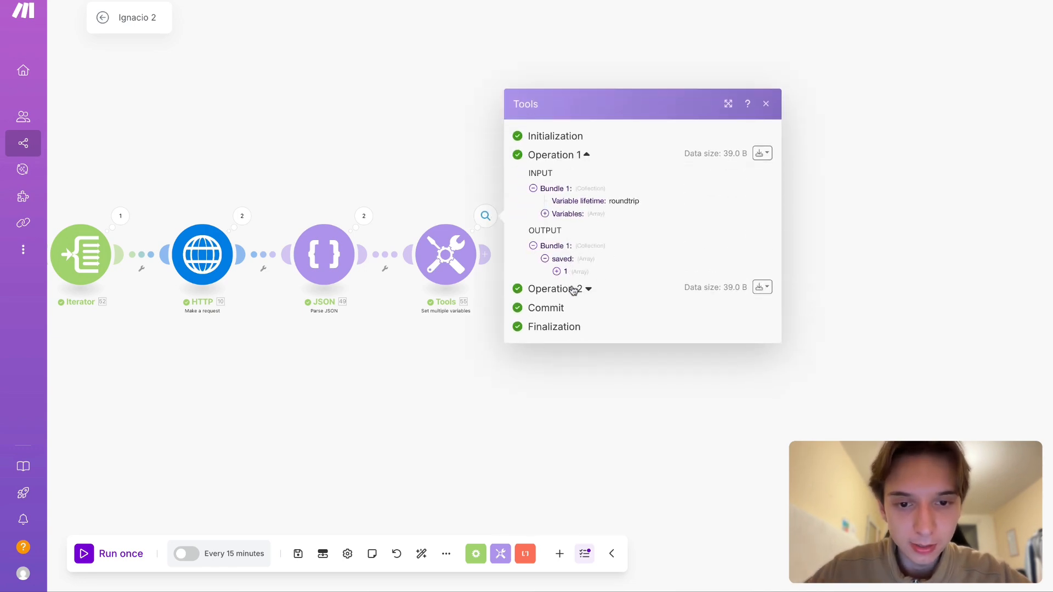
{"action": "left_click", "coordinate": [566, 276]}
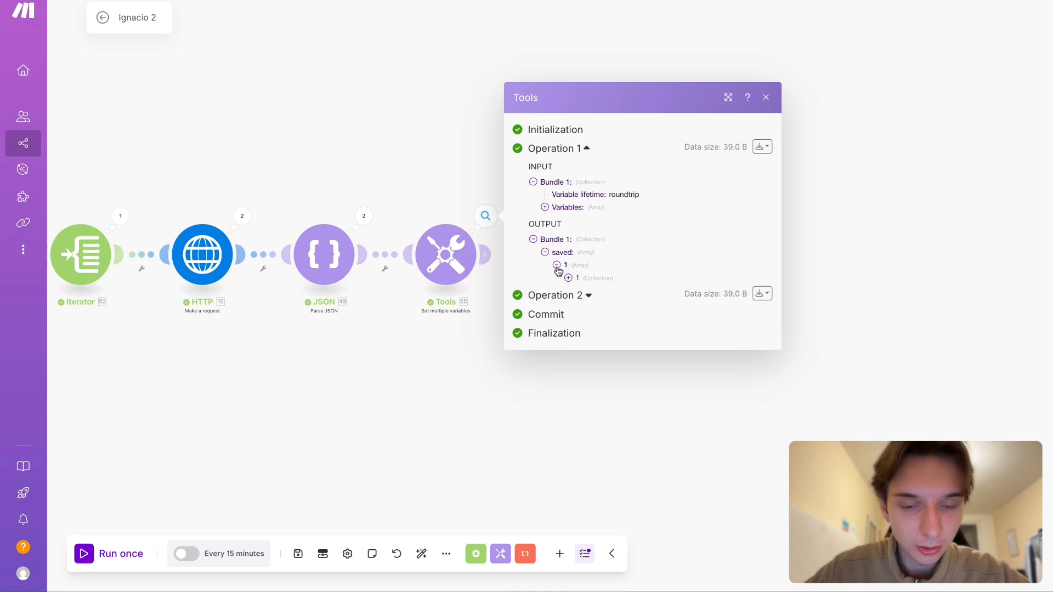
{"action": "left_click", "coordinate": [579, 279]}
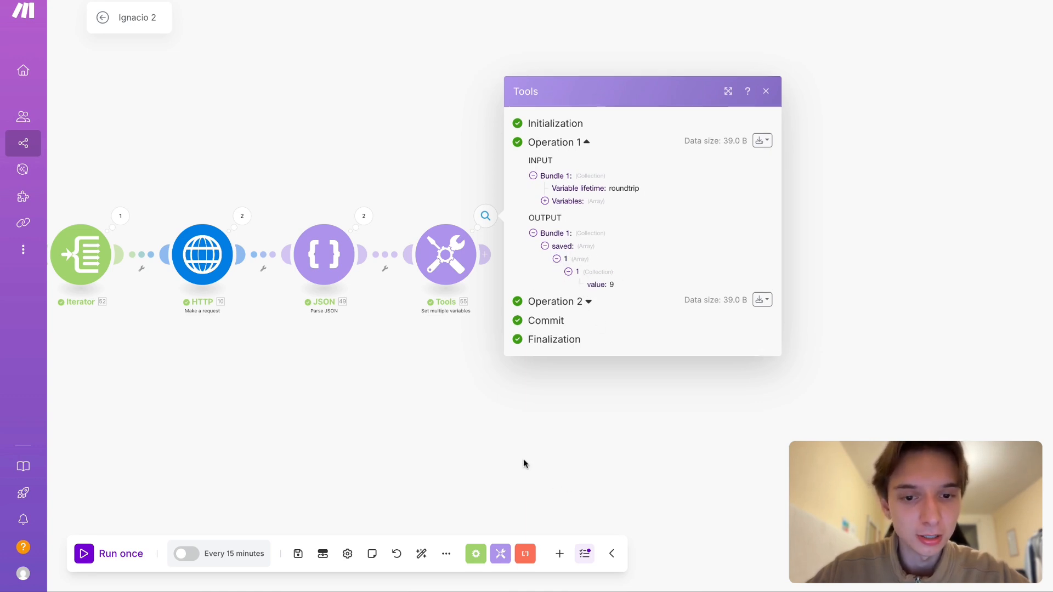
{"action": "left_click", "coordinate": [523, 464]}
- Reconnect the cloned Set multiple variables module after the original and review the get path in its saved variable's formula
{"action": "left_click_drag", "start_coordinate": [525, 258], "coordinate": [592, 260]}
{"action": "left_click", "coordinate": [593, 260]}
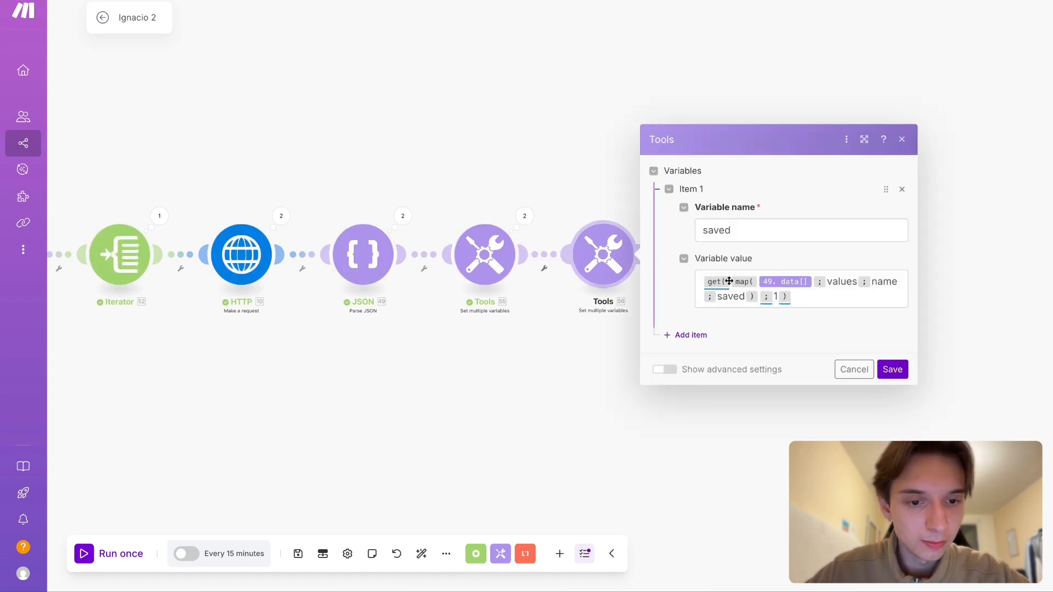
{"action": "left_click", "coordinate": [773, 296]}
{"action": "left_click", "coordinate": [433, 369]}
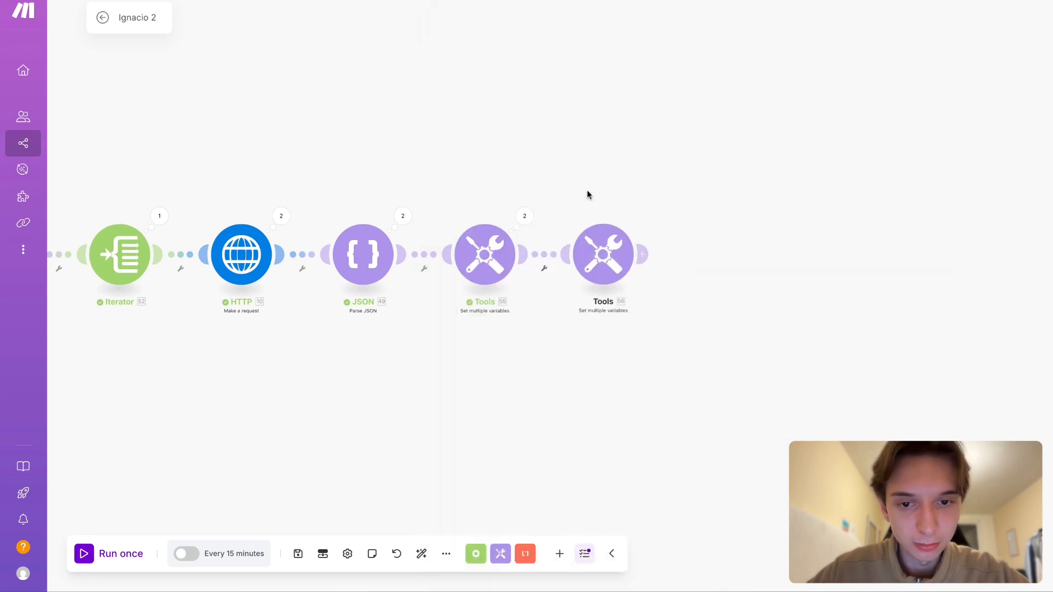
- Examine how the array inside saved is nested in the original module's Operation 1 output, collapsing and re-expanding the levels
{"action": "left_click", "coordinate": [528, 217]}
{"action": "left_click", "coordinate": [606, 213]}
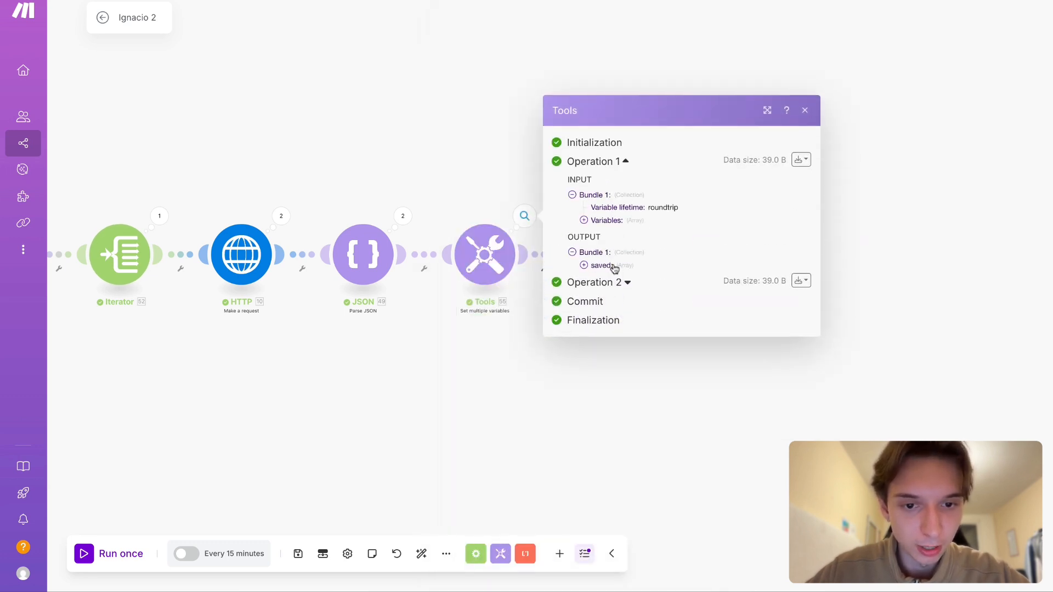
{"action": "left_click", "coordinate": [607, 266]}
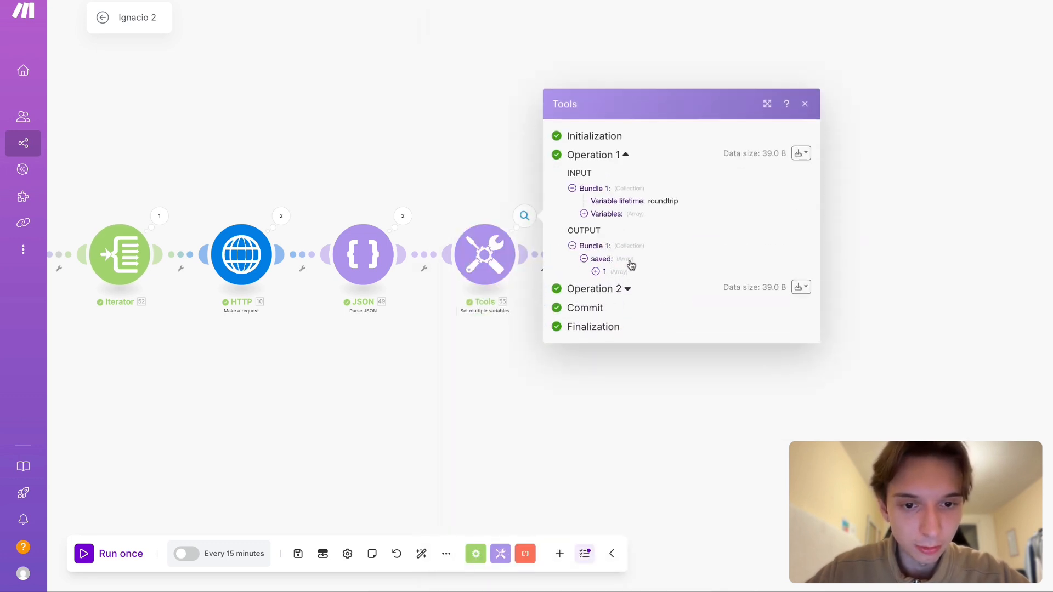
{"action": "left_click", "coordinate": [628, 246]}
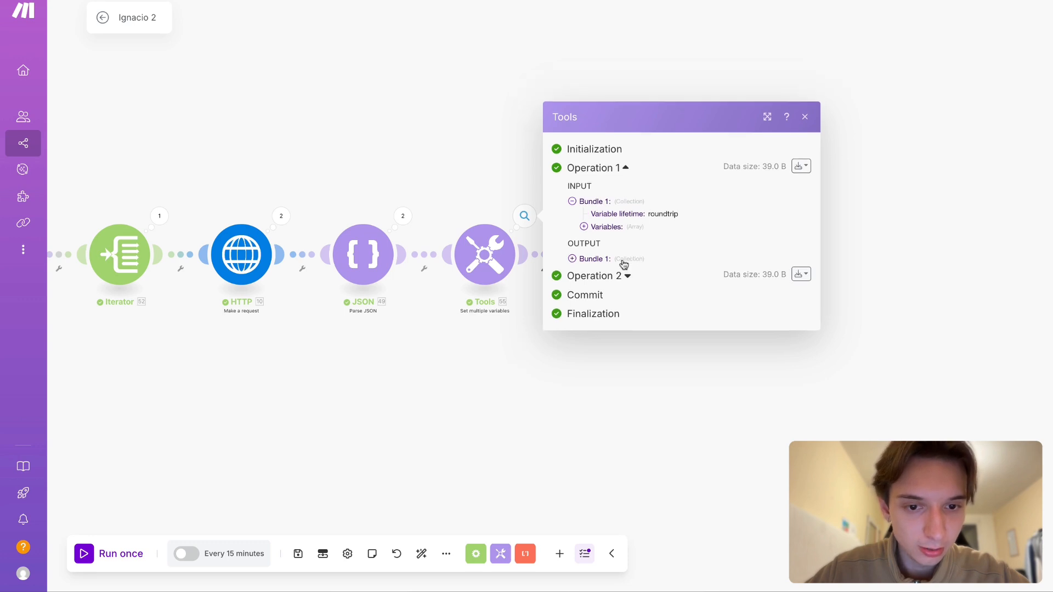
{"action": "left_click", "coordinate": [624, 260]}
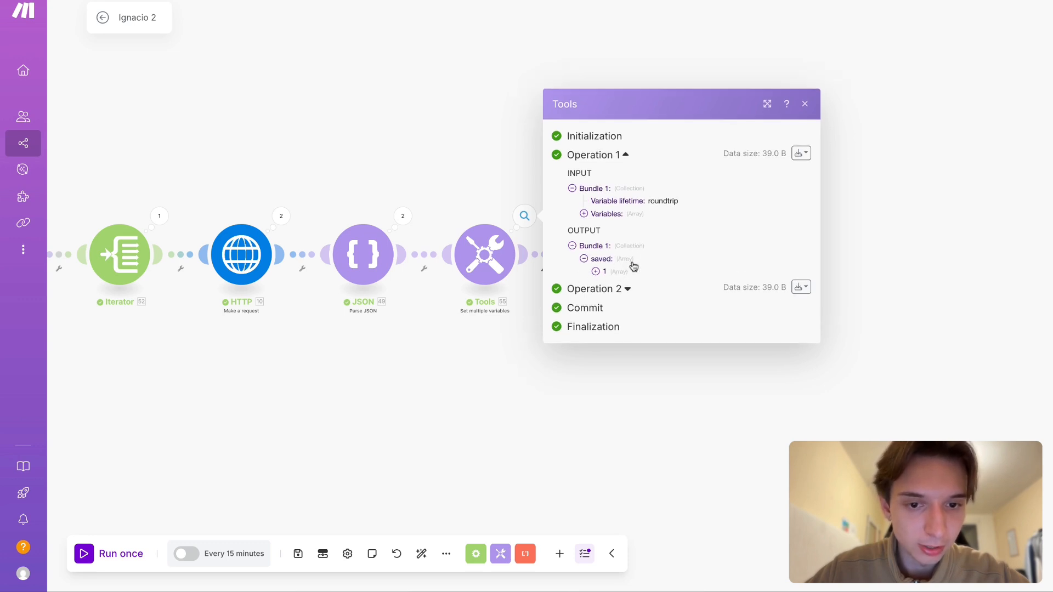
{"action": "left_click", "coordinate": [603, 273]}
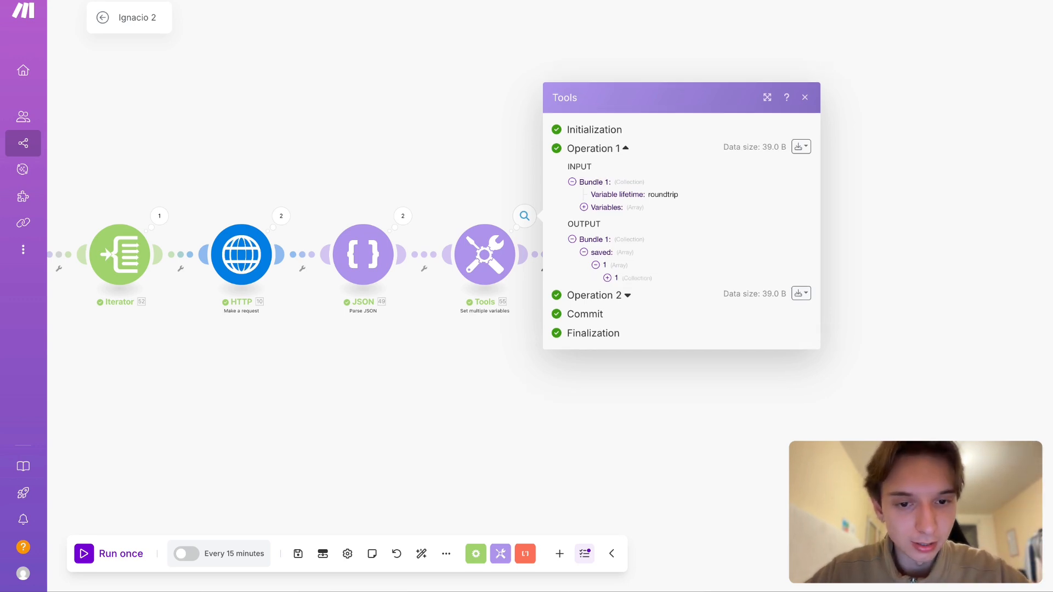
{"action": "left_click", "coordinate": [595, 265]}
{"action": "left_click", "coordinate": [483, 384]}
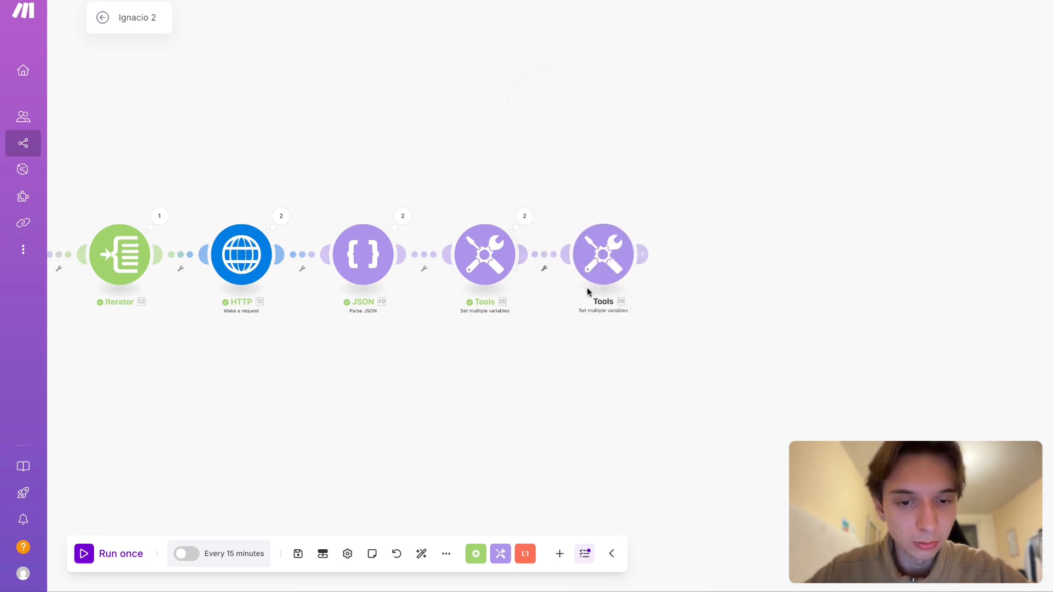
- Run the scenario once with both variable modules connected and open the cloned module's Operation 1 and Operation 2 outputs
{"action": "scroll", "coordinate": [547, 469], "scroll_direction": "left", "scroll_amount": 1}
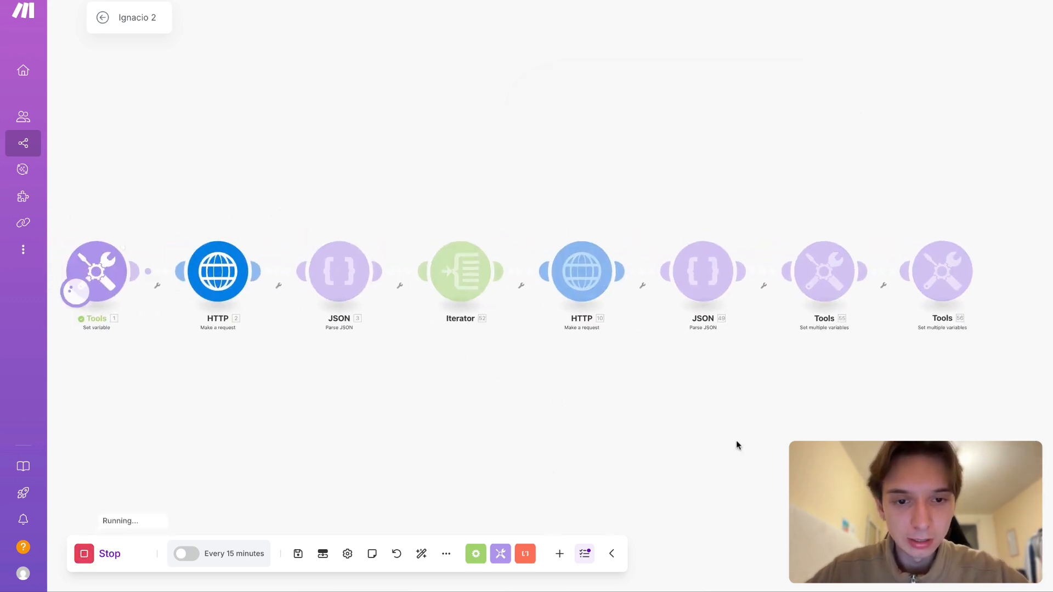
{"action": "scroll", "coordinate": [832, 436], "scroll_direction": "right", "scroll_amount": 6}
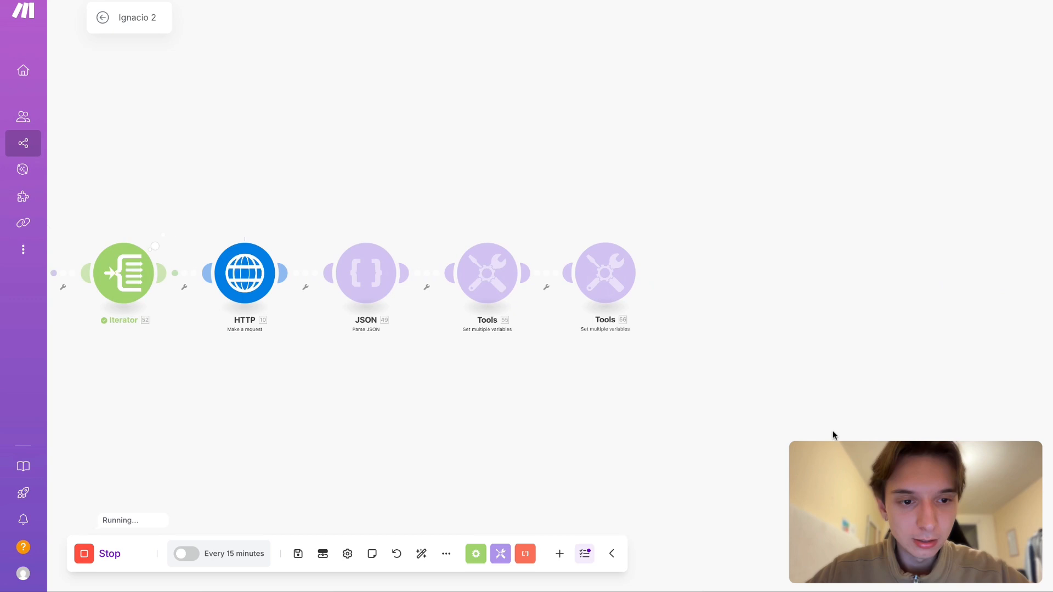
{"action": "left_click", "coordinate": [643, 235]}
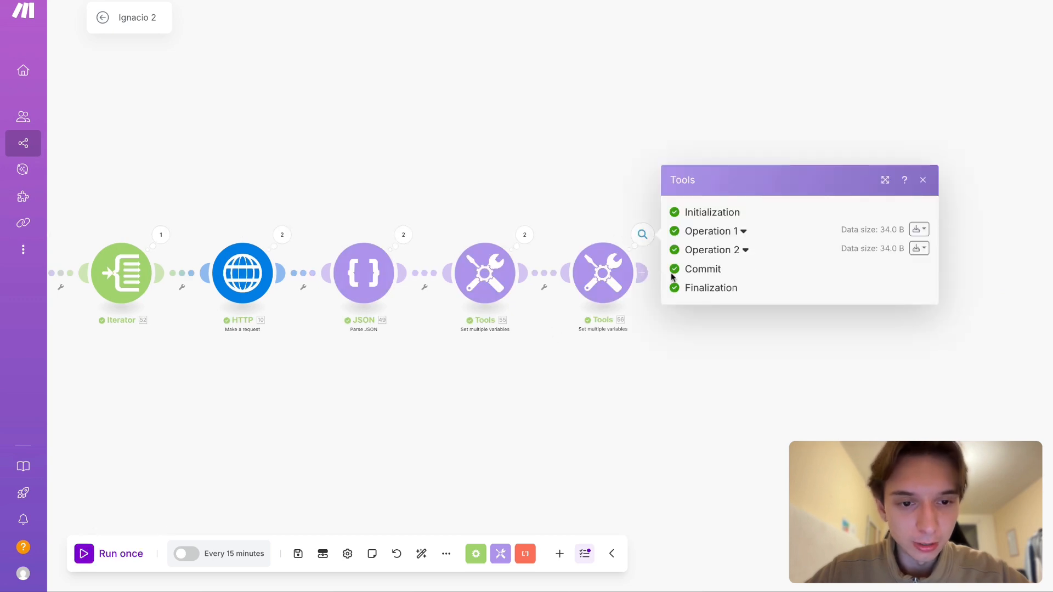
{"action": "left_click", "coordinate": [735, 250]}
{"action": "left_click", "coordinate": [713, 179]}
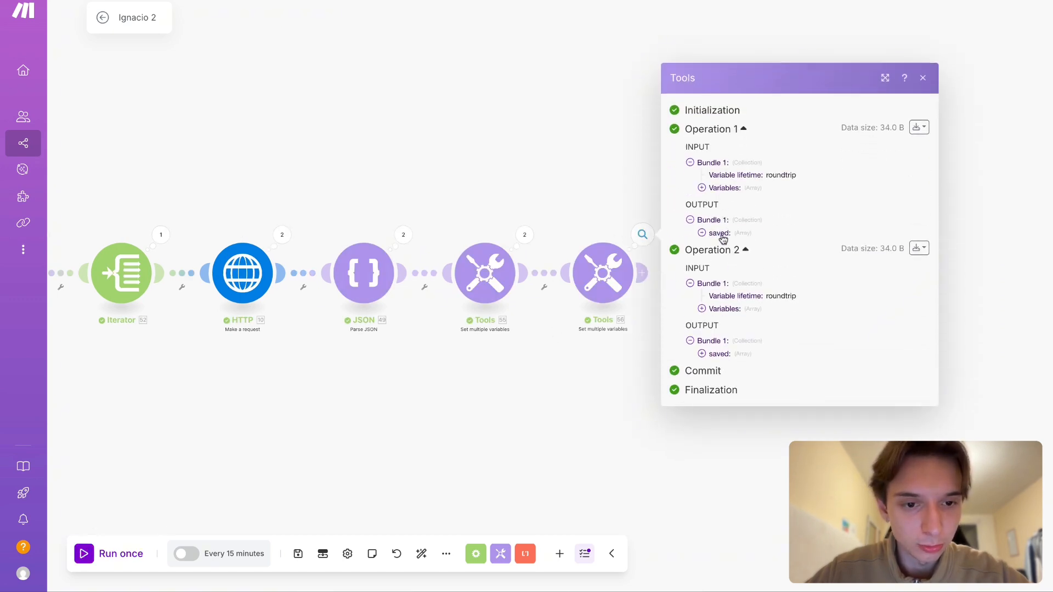
- Expand the original module's Operation 1 saved output down to its inner collection for comparison with the clone
{"action": "left_click", "coordinate": [524, 234]}
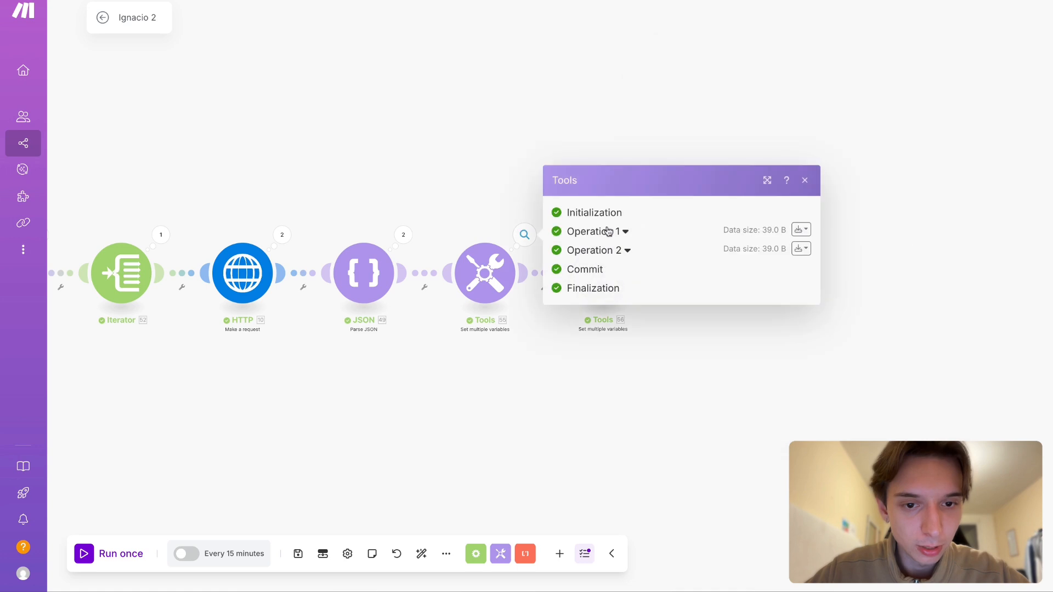
{"action": "left_click", "coordinate": [616, 232]}
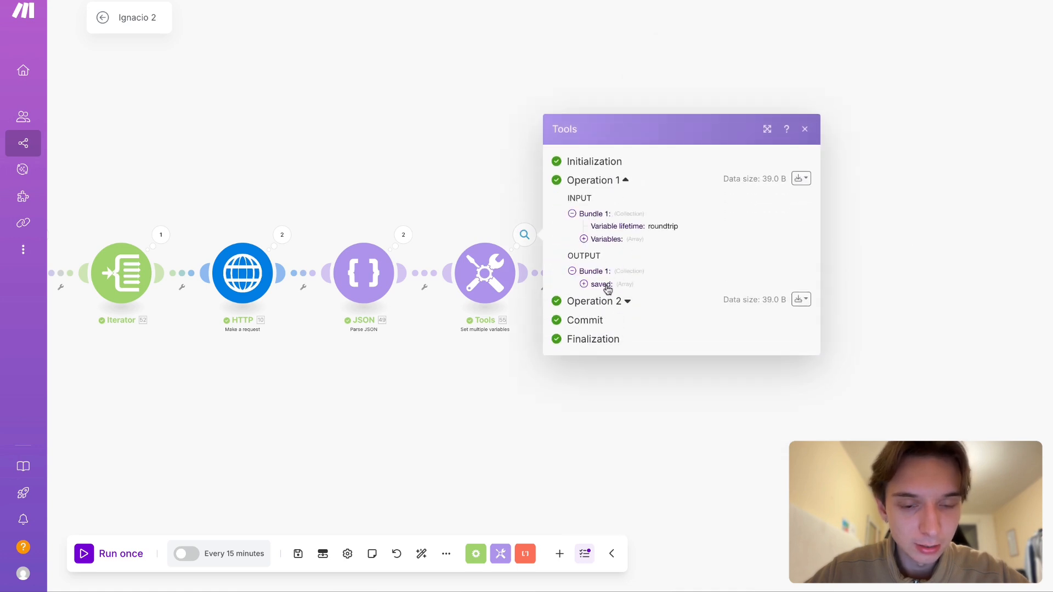
{"action": "left_click", "coordinate": [605, 285]}
{"action": "left_click", "coordinate": [622, 296]}
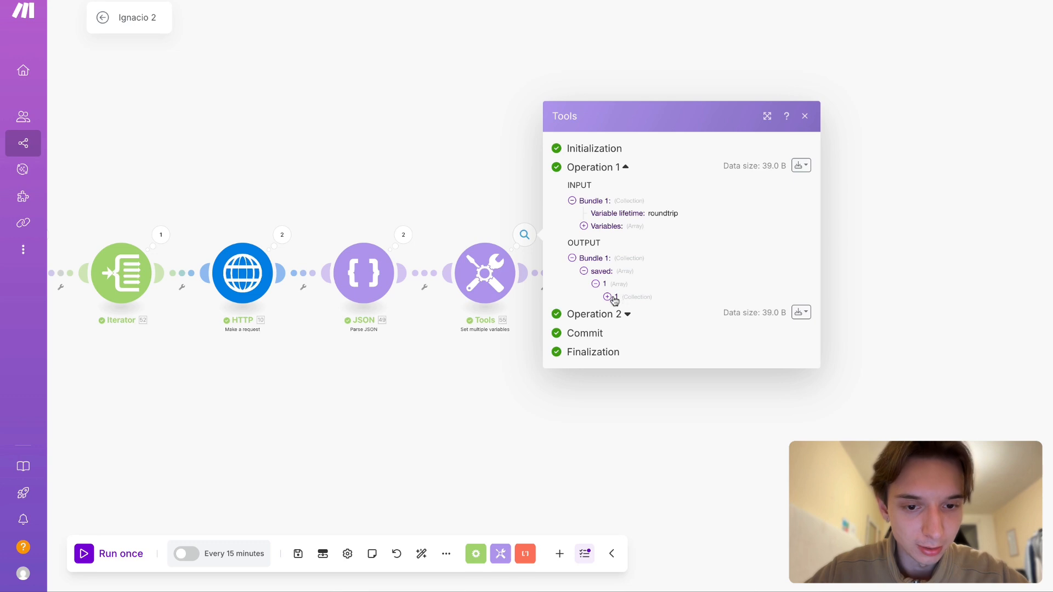
{"action": "left_click", "coordinate": [456, 409]}
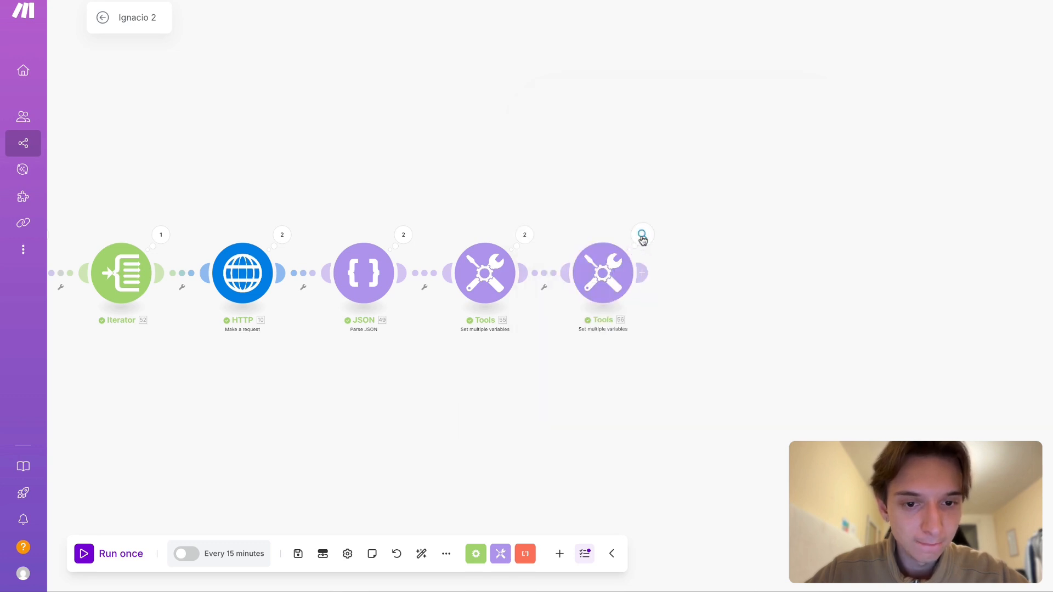
- Inspect the cloned module's Operation 1 output, expanding saved and its collection down to the value
{"action": "left_click", "coordinate": [642, 236]}
{"action": "left_click", "coordinate": [701, 232]}
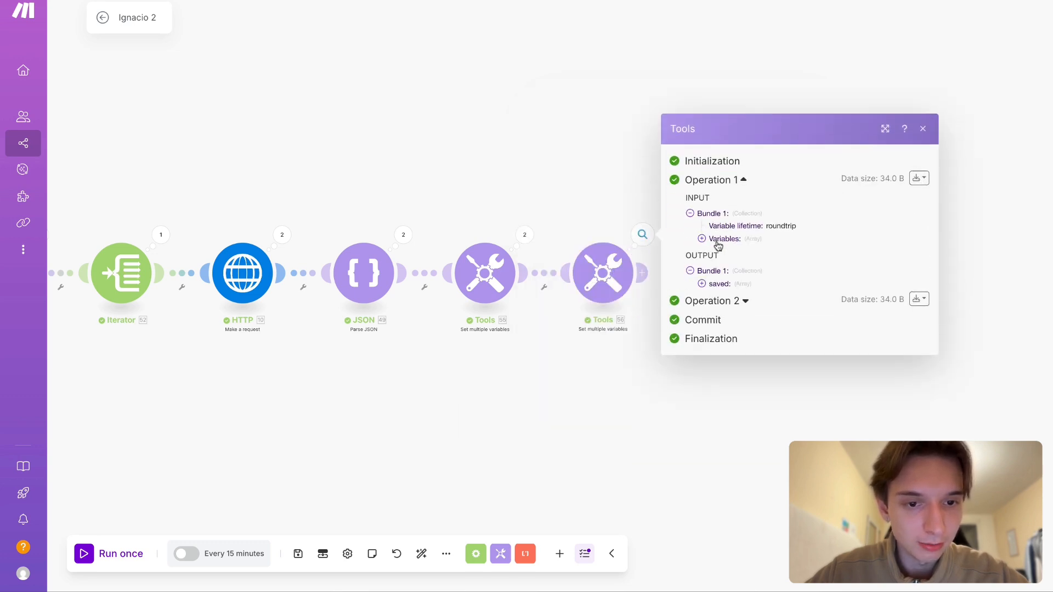
{"action": "left_click", "coordinate": [713, 284]}
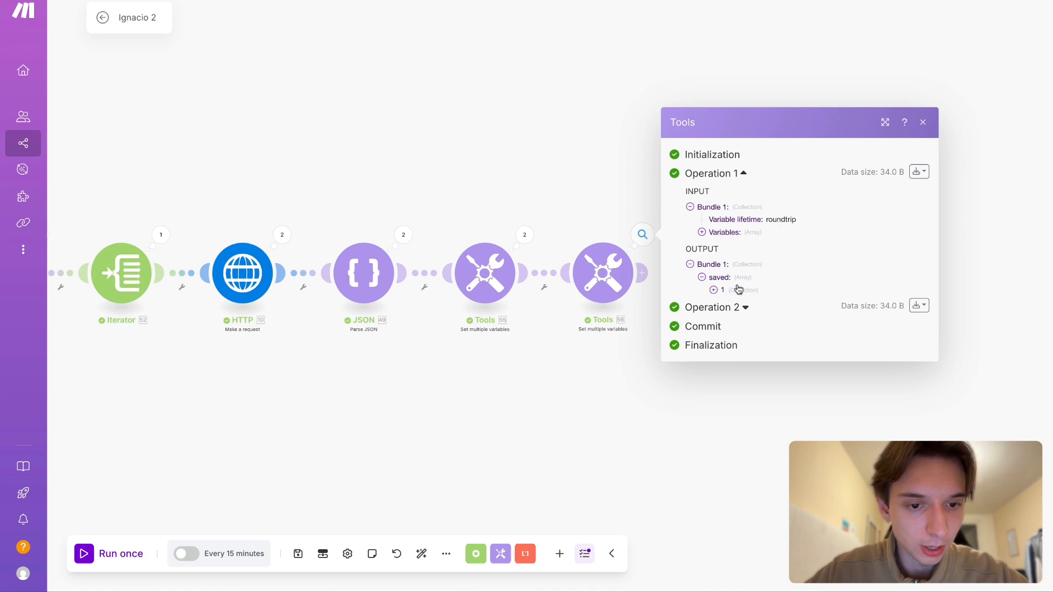
{"action": "left_click", "coordinate": [726, 291]}
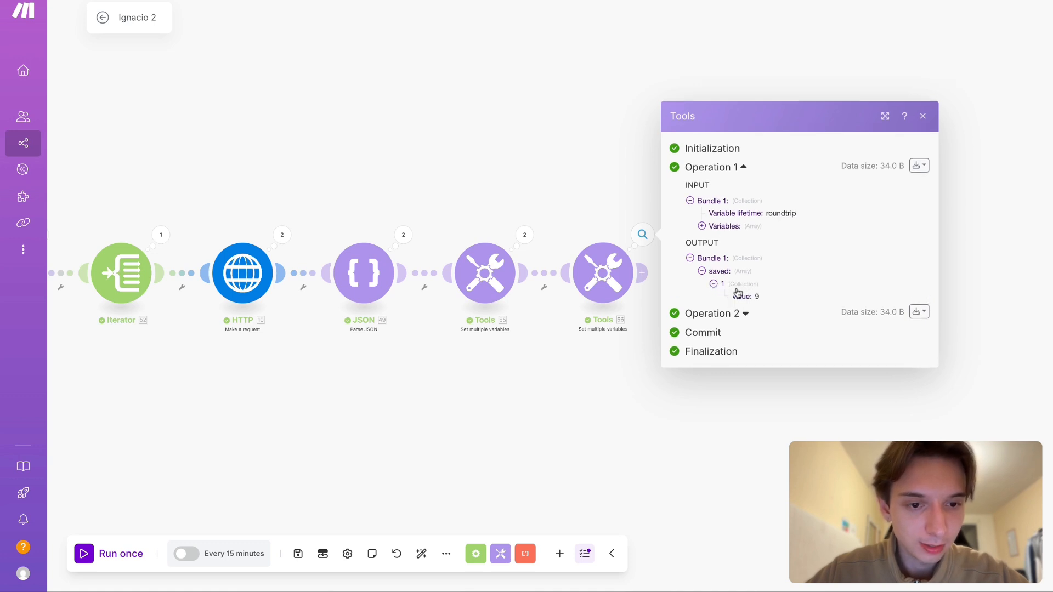
{"action": "left_click", "coordinate": [740, 285]}
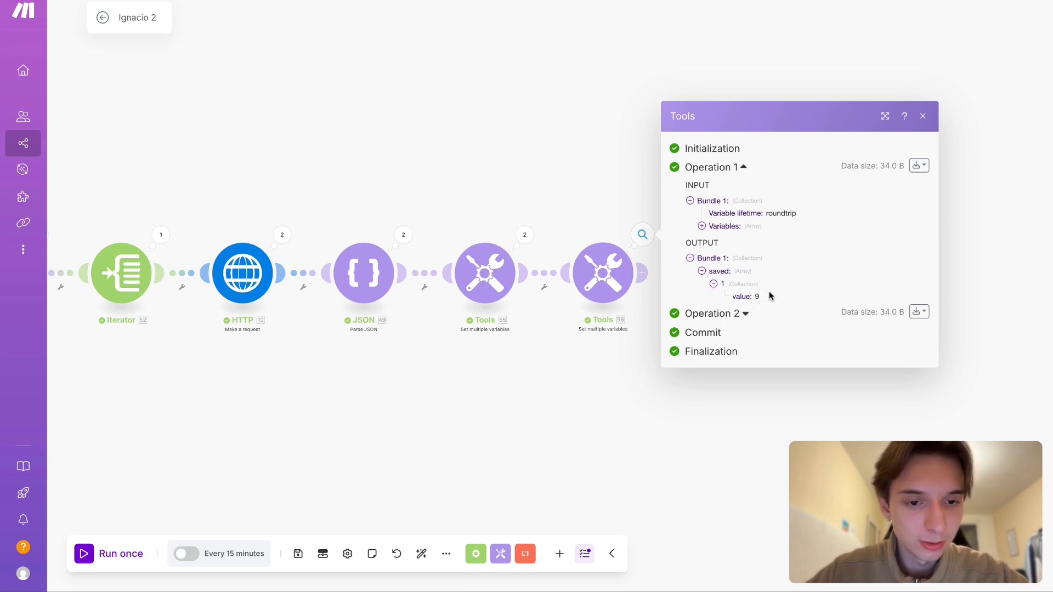
{"action": "left_click", "coordinate": [526, 380]}
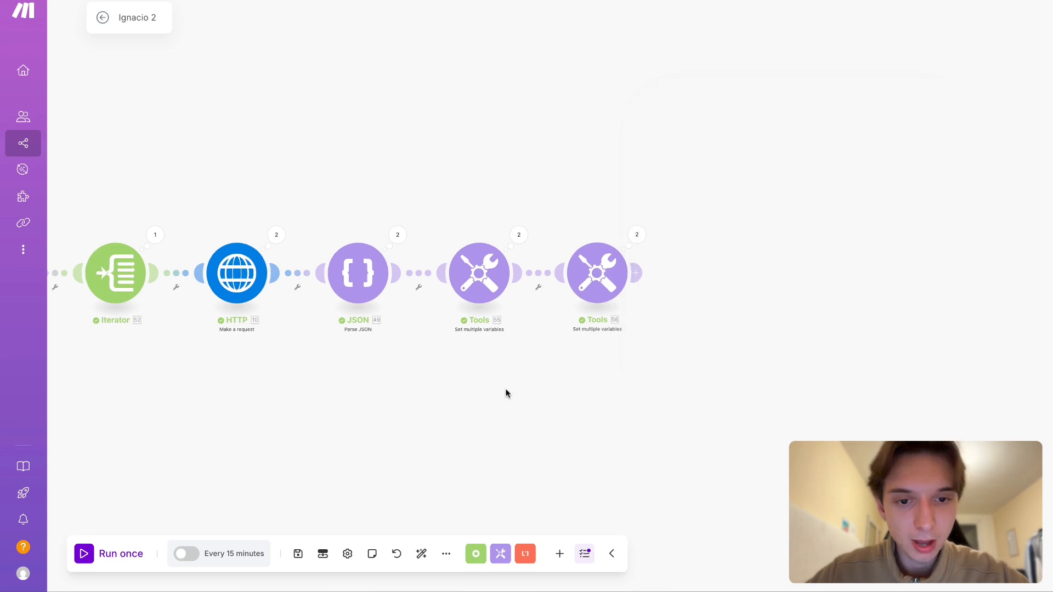
- Clone the second Set multiple variables module, connect the copy at the end of the chain, and open its settings
{"action": "left_click", "coordinate": [558, 267]}
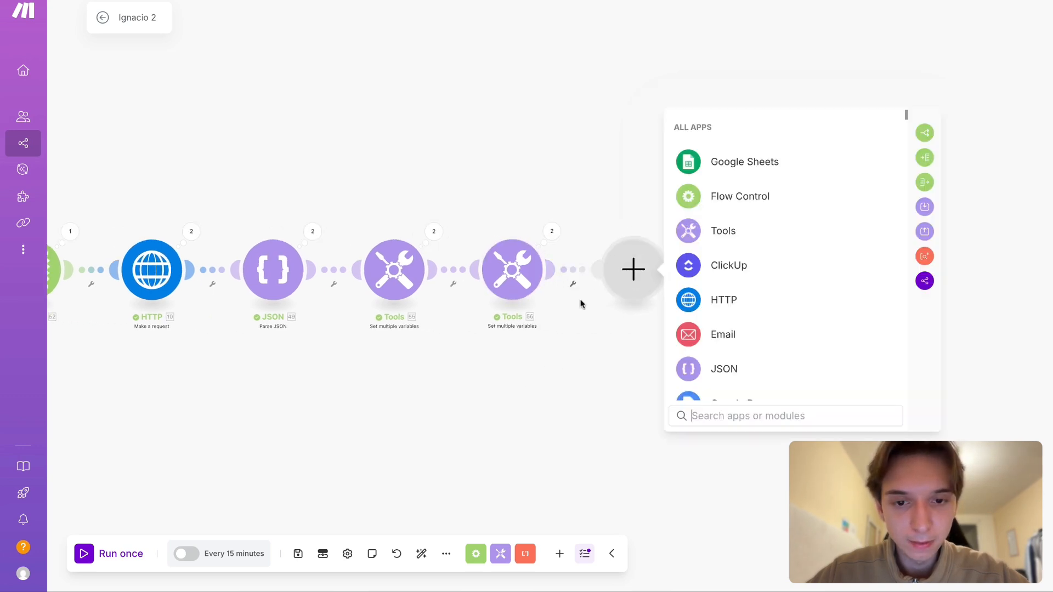
{"action": "left_click", "coordinate": [613, 313]}
{"action": "right_click", "coordinate": [511, 280]}
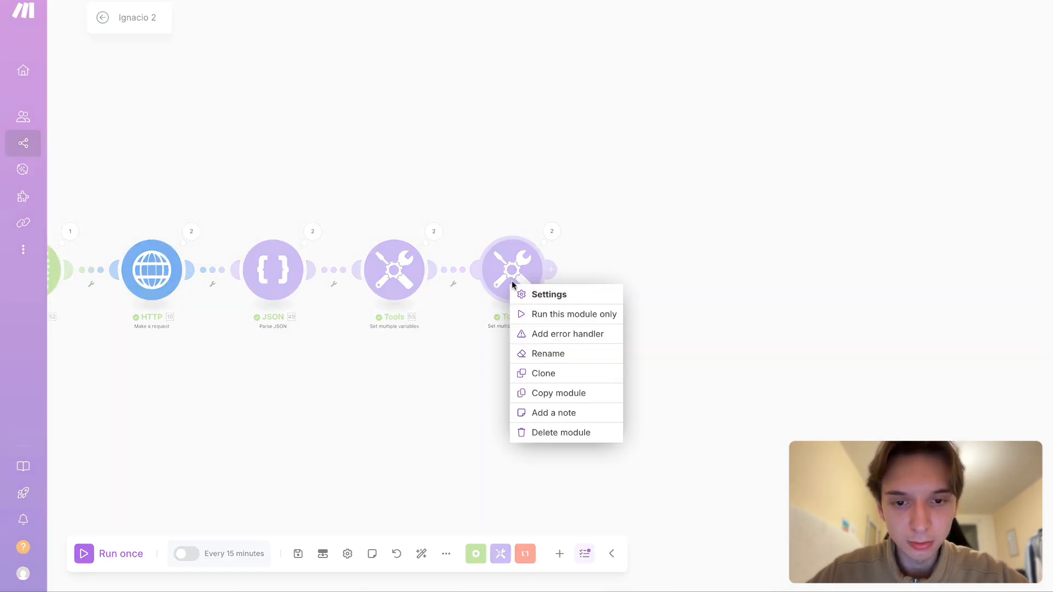
{"action": "left_click", "coordinate": [582, 373]}
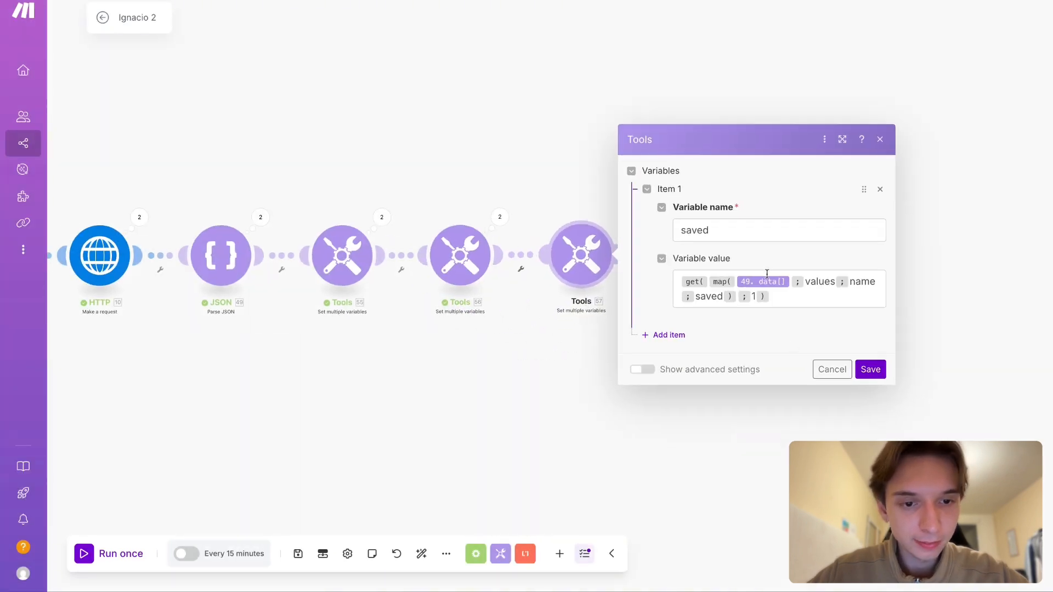
- Inspect the second Set multiple variables module's Operation 1 output, expanding the saved array's collection to its value
{"action": "left_click", "coordinate": [499, 216]}
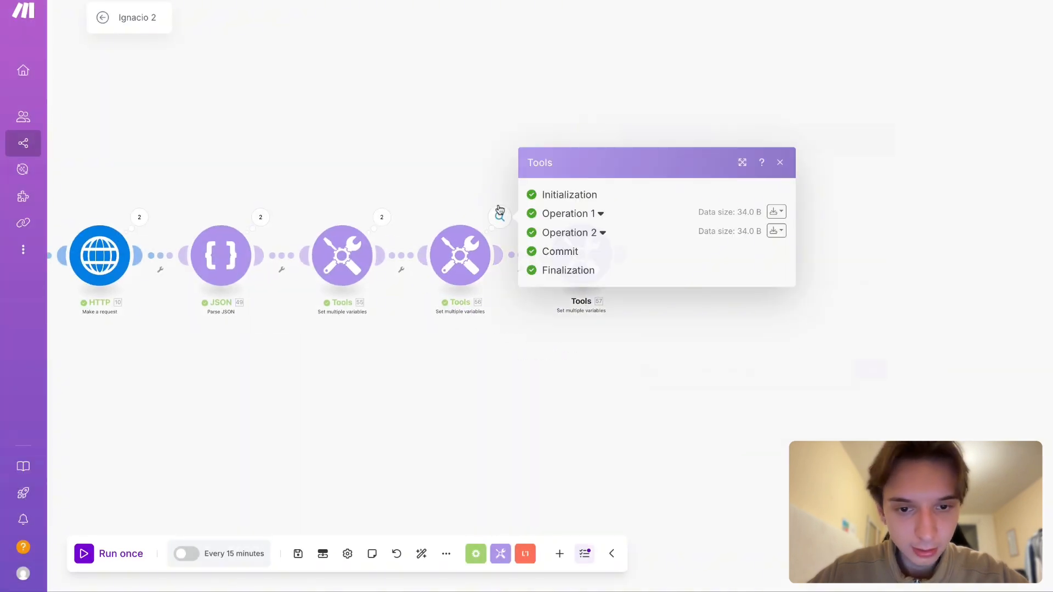
{"action": "left_click", "coordinate": [581, 214]}
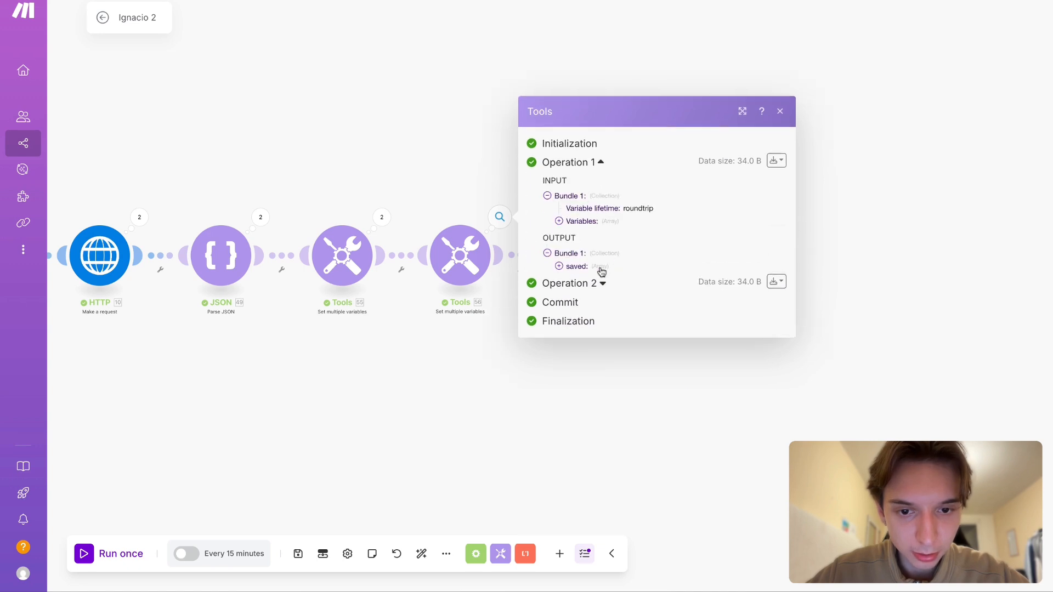
{"action": "left_click", "coordinate": [608, 278]}
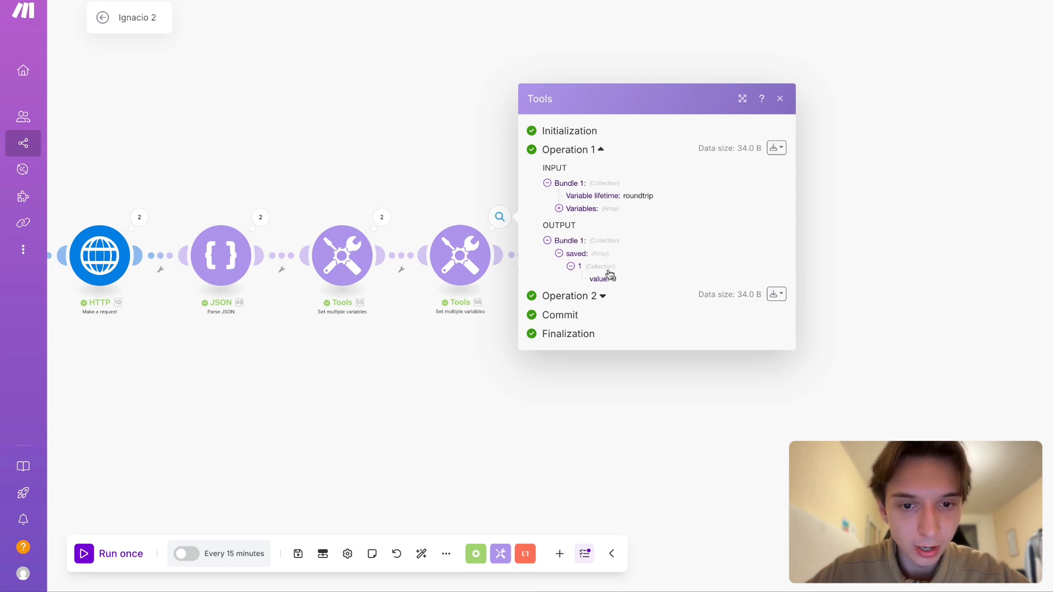
- Wrap the third Set multiple variables module's saved formula in another get with index 1, save it, and run the scenario once
{"action": "left_click", "coordinate": [434, 376]}
{"action": "left_click", "coordinate": [566, 273]}
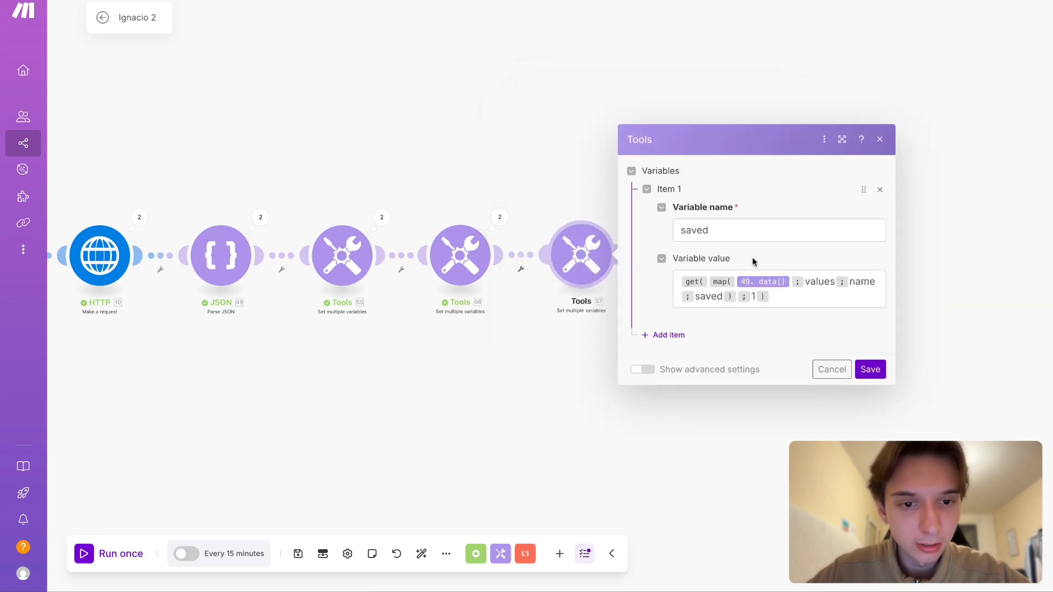
{"action": "left_click", "coordinate": [680, 288]}
{"action": "type", "text": "get("}
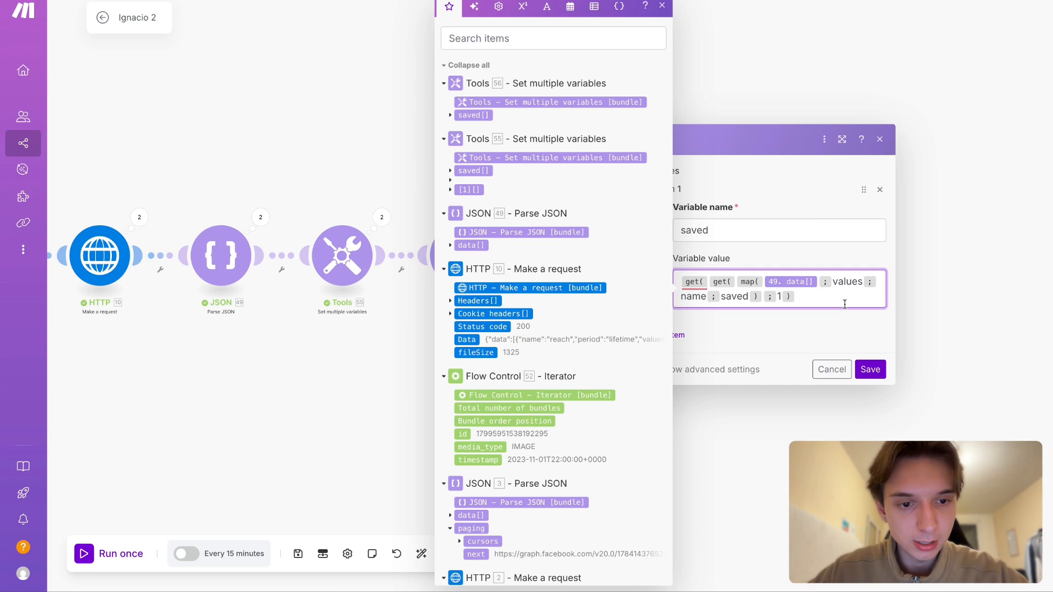
{"action": "left_click", "coordinate": [815, 292]}
{"action": "type", "text": "; 1 )"}
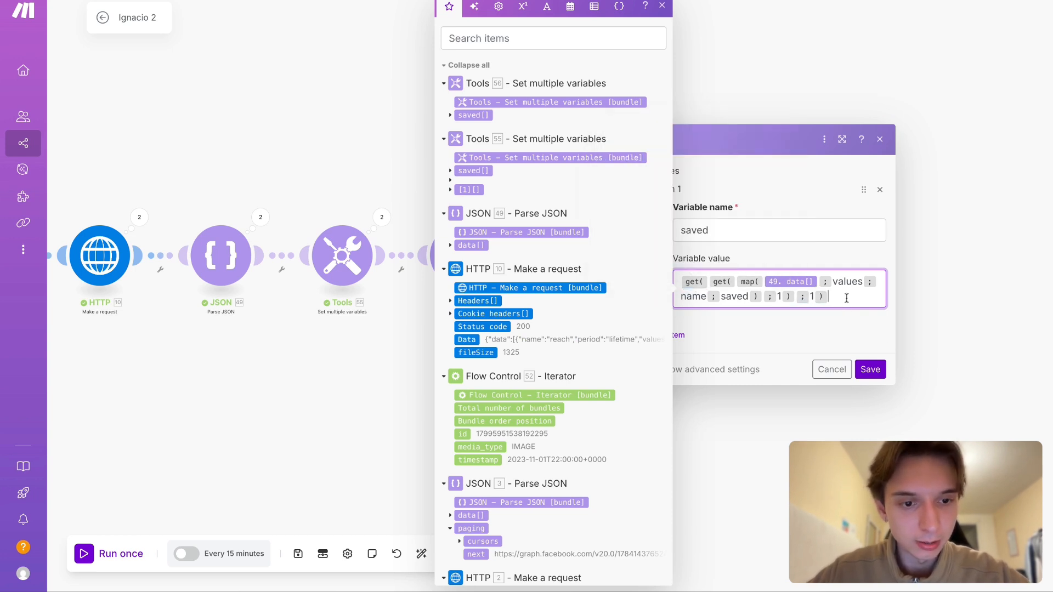
{"action": "left_click", "coordinate": [870, 369]}
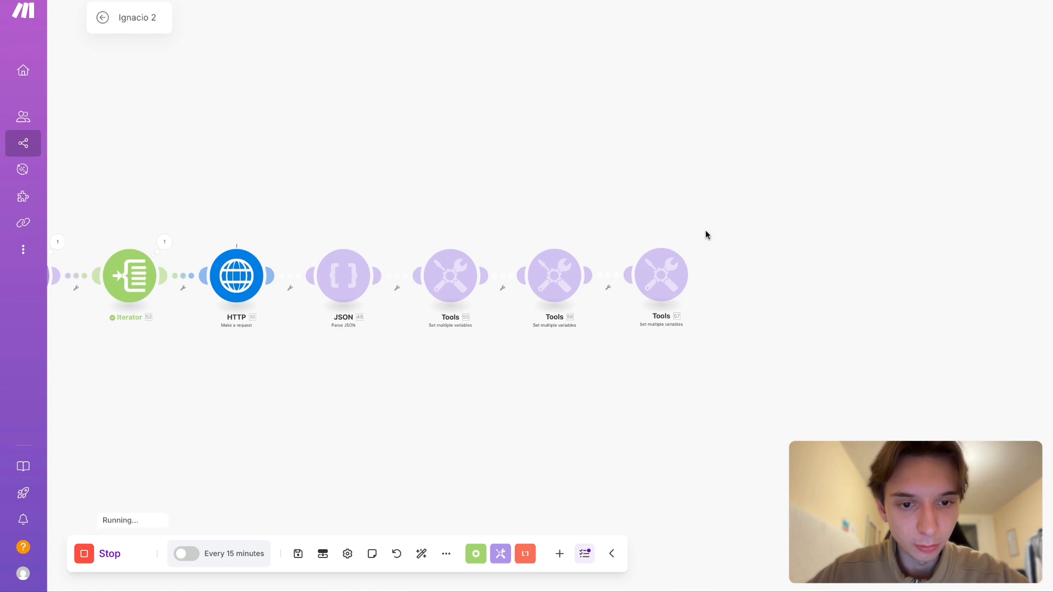
- Inspect the third Set multiple variables module's Operation 1 output down to its value, checking the second module's operations for comparison
{"action": "left_click", "coordinate": [696, 242]}
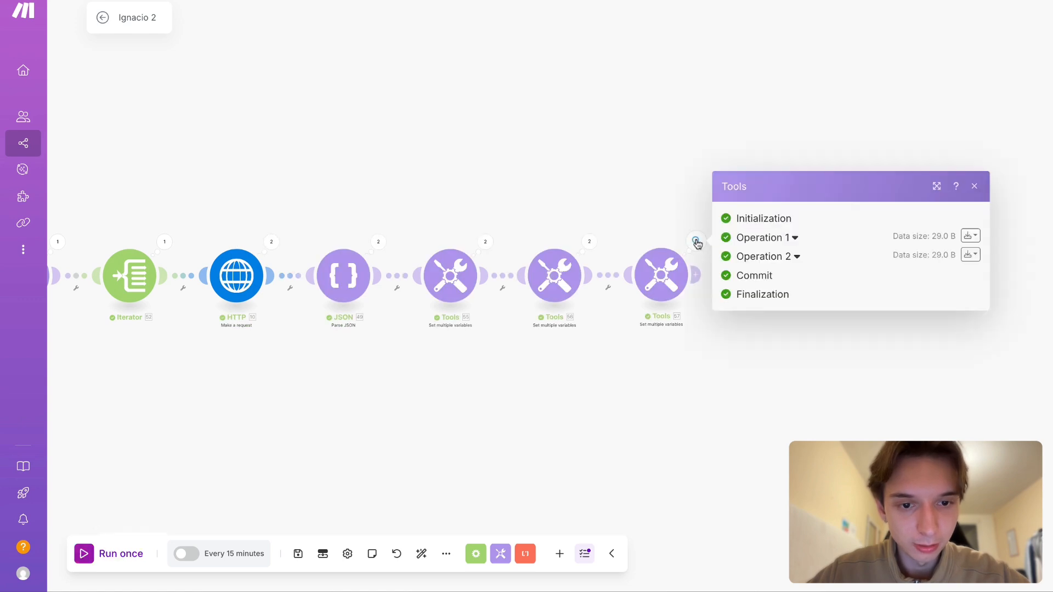
{"action": "left_click", "coordinate": [784, 244]}
{"action": "left_click", "coordinate": [772, 289]}
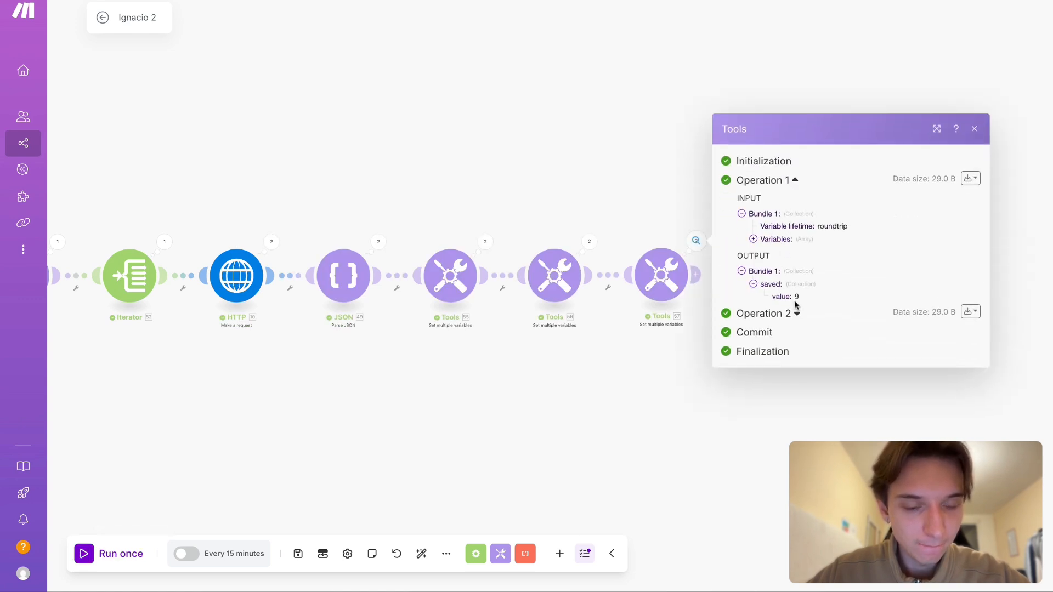
{"action": "left_click", "coordinate": [631, 392]}
{"action": "left_click", "coordinate": [589, 241]}
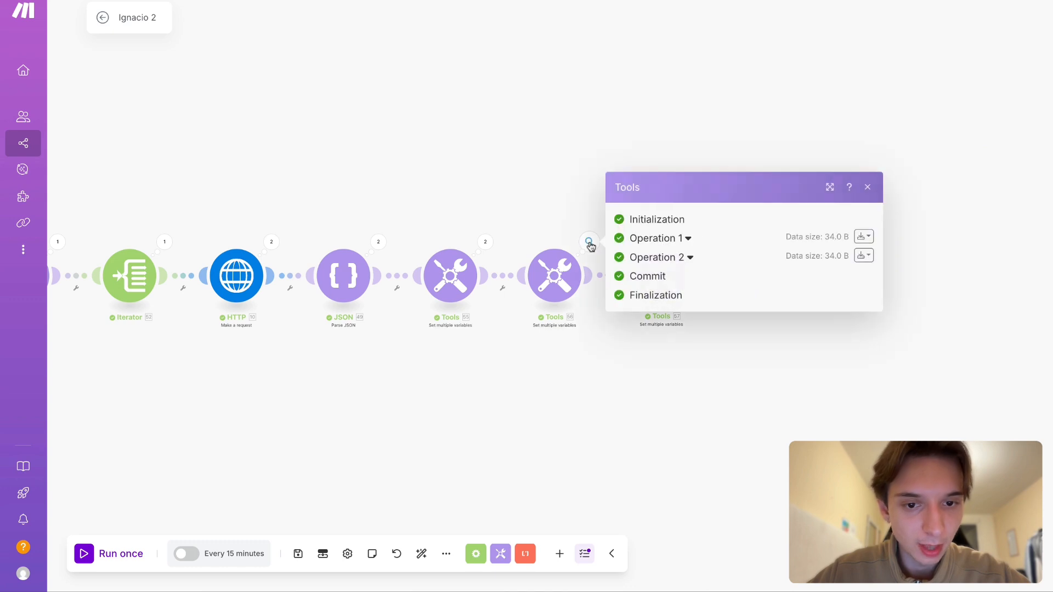
{"action": "left_click", "coordinate": [613, 393]}
{"action": "left_click", "coordinate": [695, 241]}
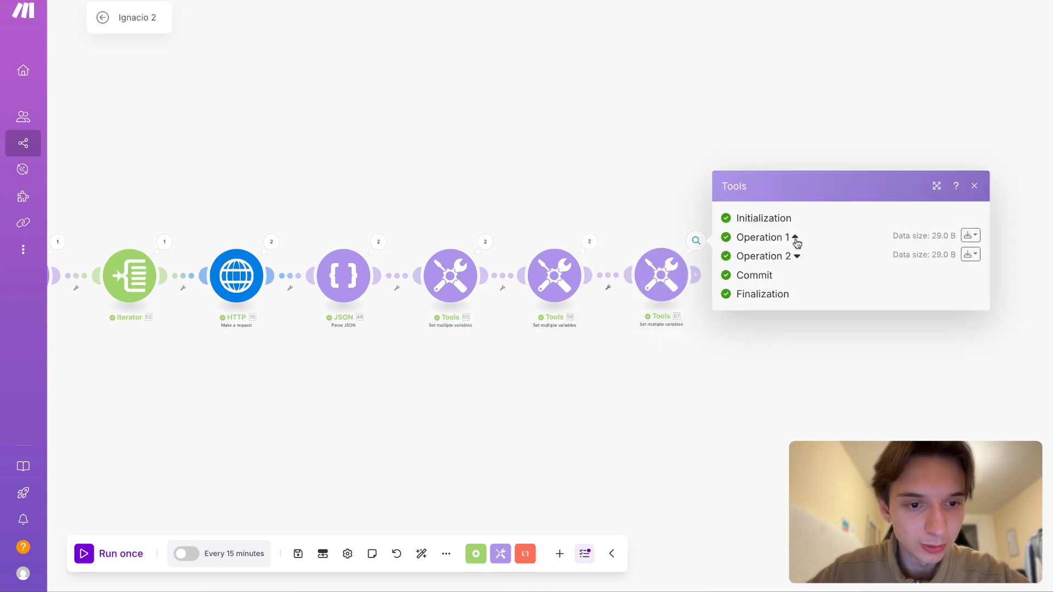
{"action": "left_click", "coordinate": [793, 238]}
{"action": "left_click", "coordinate": [784, 290]}
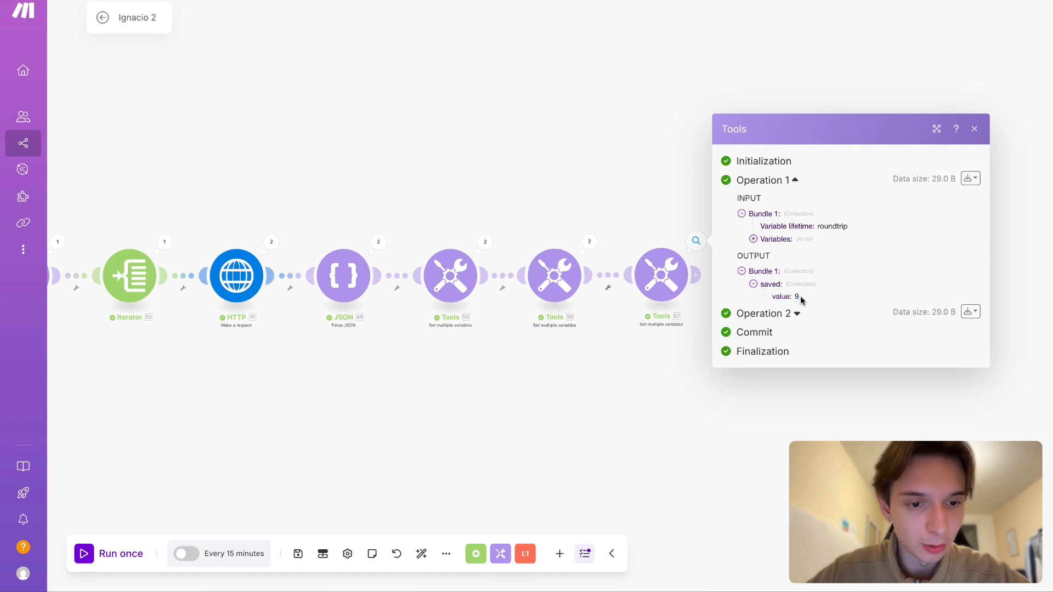
{"action": "double_click", "coordinate": [777, 297]}
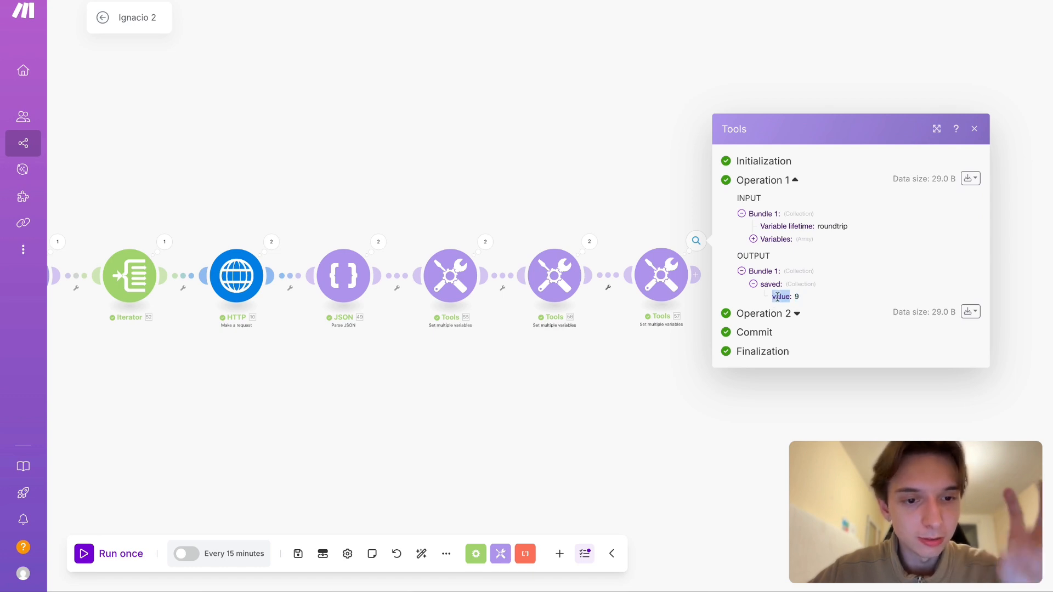
{"action": "left_click", "coordinate": [628, 378]}
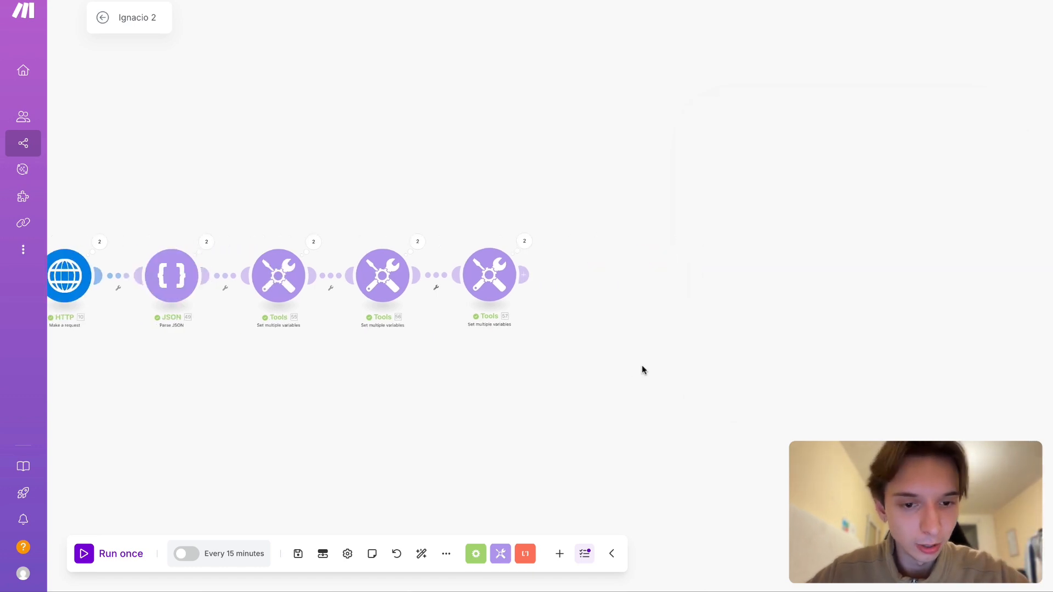
- Clone the third Set multiple variables module, connect the copy at the end of the chain, and open its settings
{"action": "right_click", "coordinate": [483, 281]}
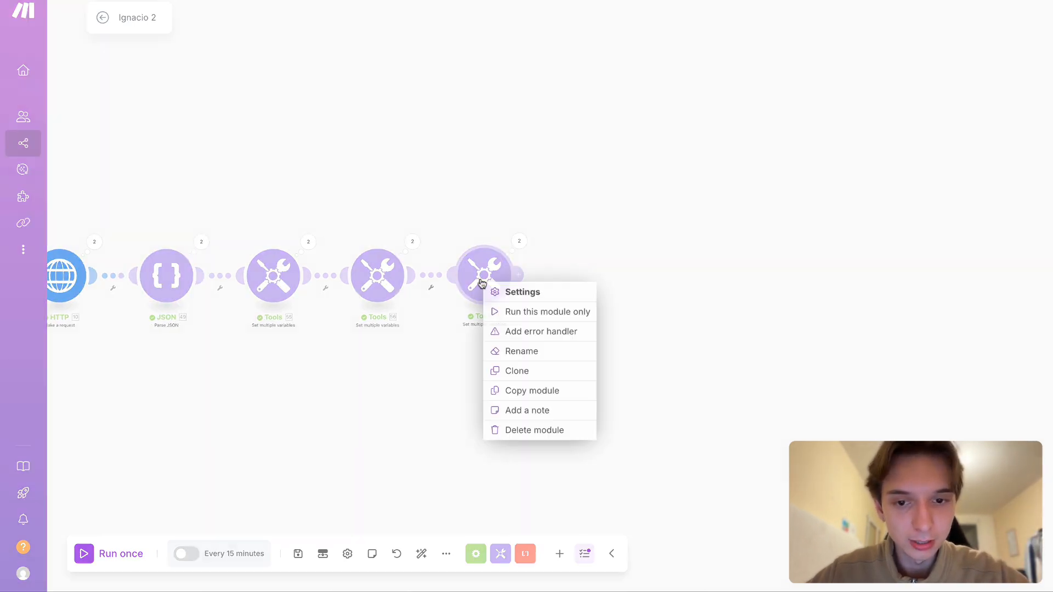
{"action": "left_click", "coordinate": [541, 374]}
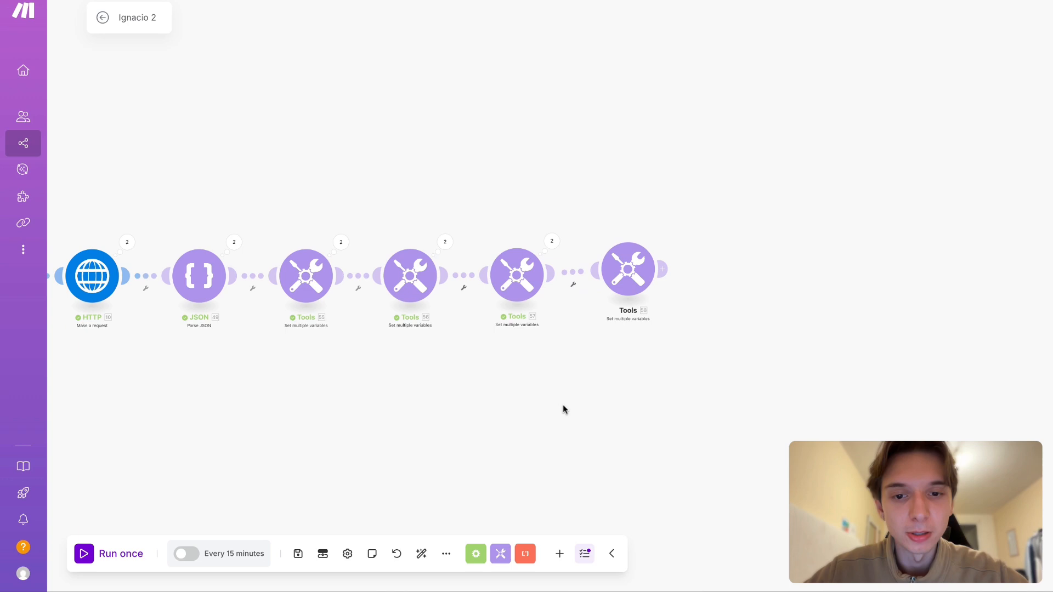
{"action": "left_click", "coordinate": [629, 272]}
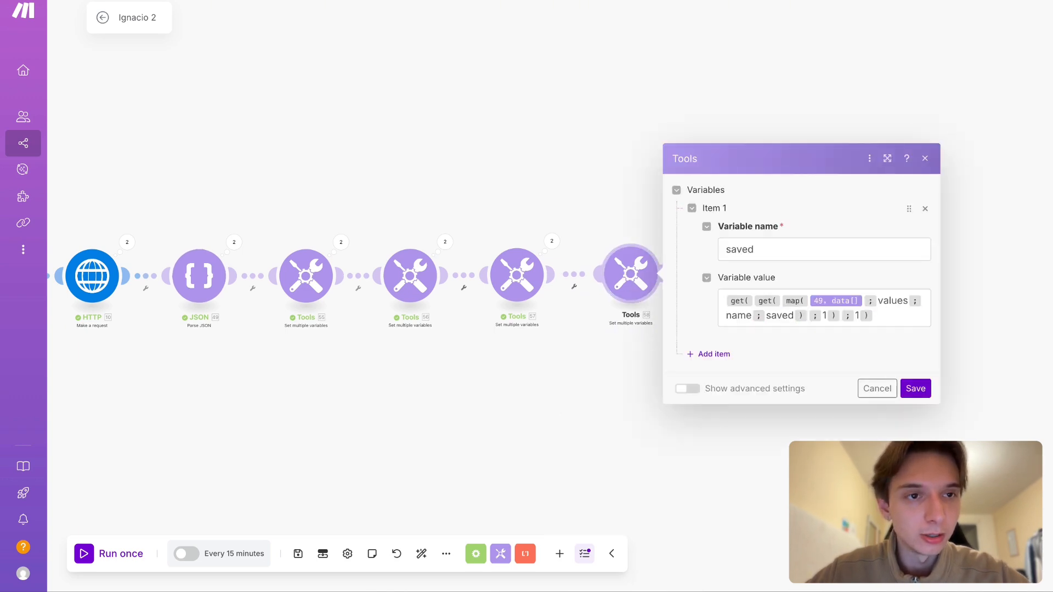
- Wrap the fourth module's saved formula in an outer get with path value, save it, and run the scenario once
{"action": "left_click", "coordinate": [727, 299]}
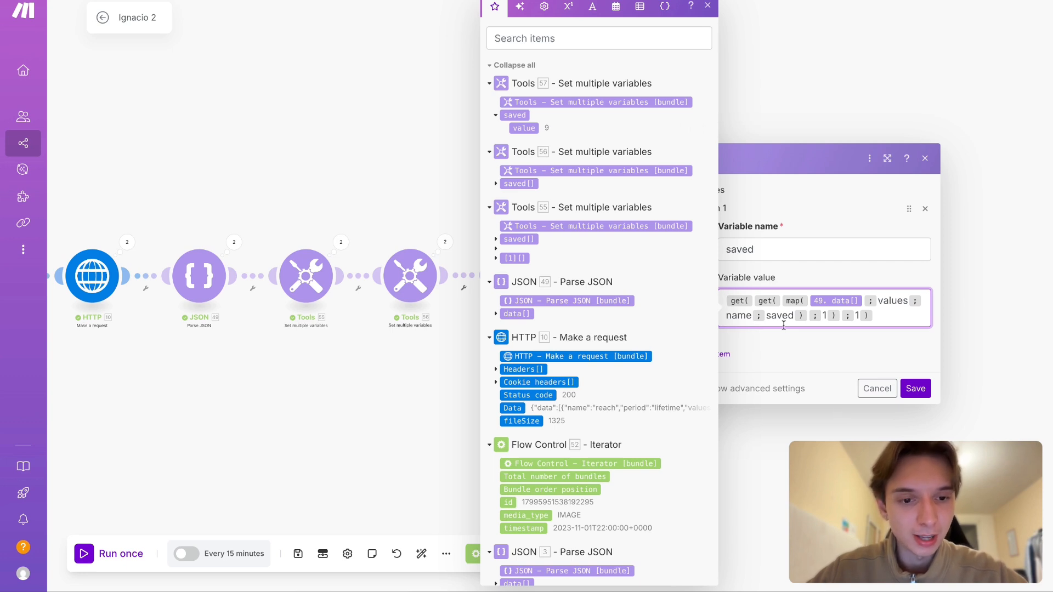
{"action": "left_click", "coordinate": [728, 301]}
{"action": "type", "text": "g "}
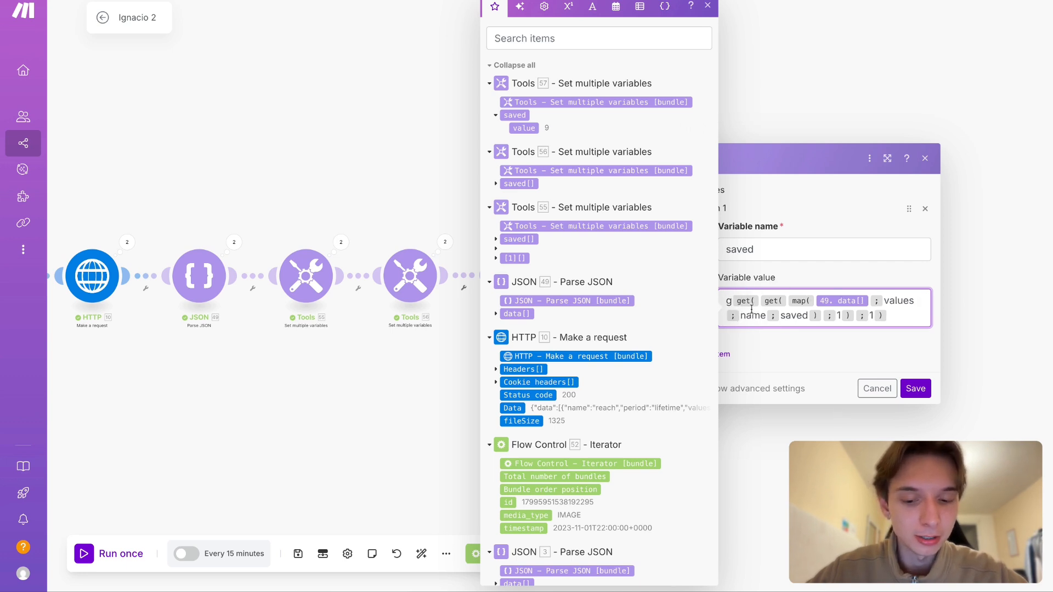
{"action": "type", "text": "et("}
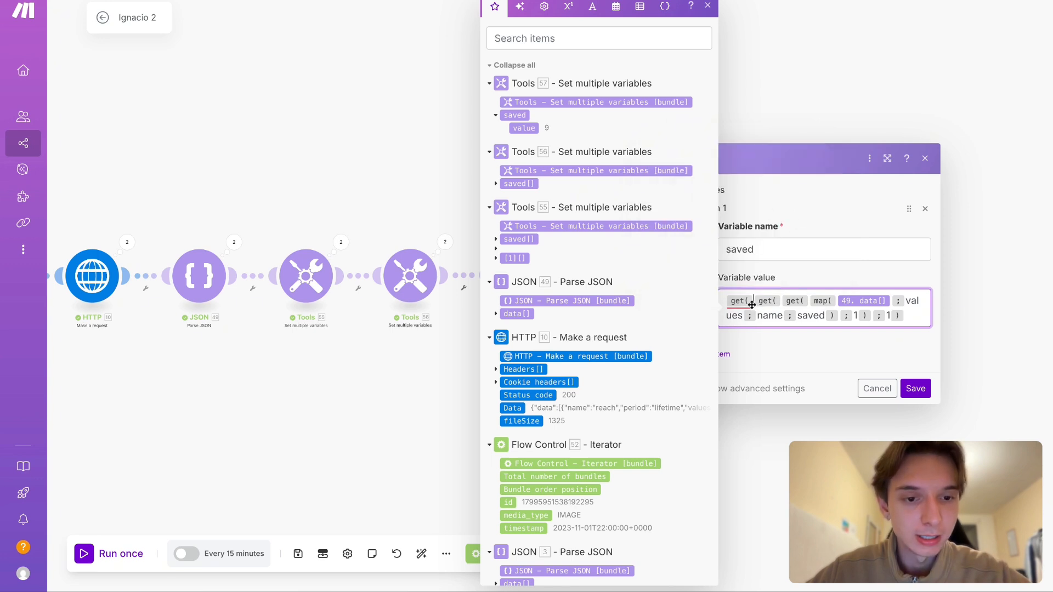
{"action": "mouse_move", "coordinate": [751, 304]}
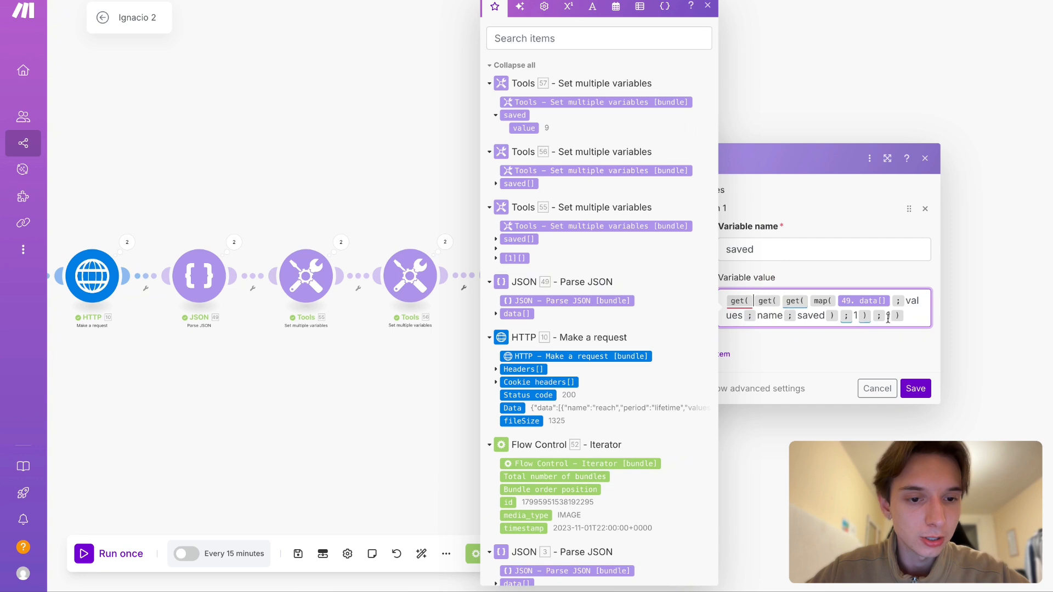
{"action": "left_click", "coordinate": [857, 317]}
{"action": "left_click", "coordinate": [889, 317]}
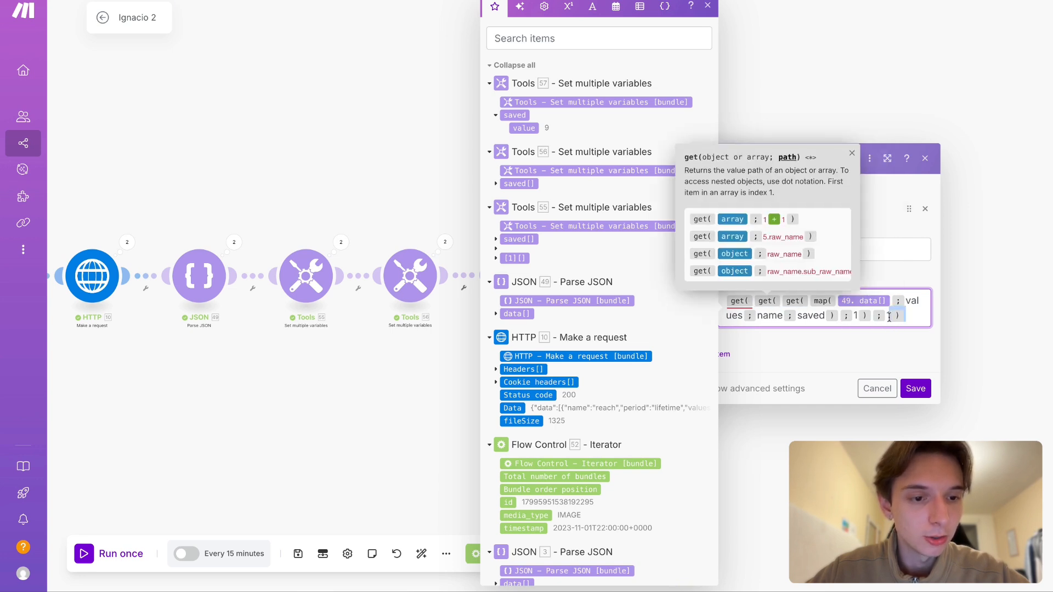
{"action": "left_click", "coordinate": [912, 318]}
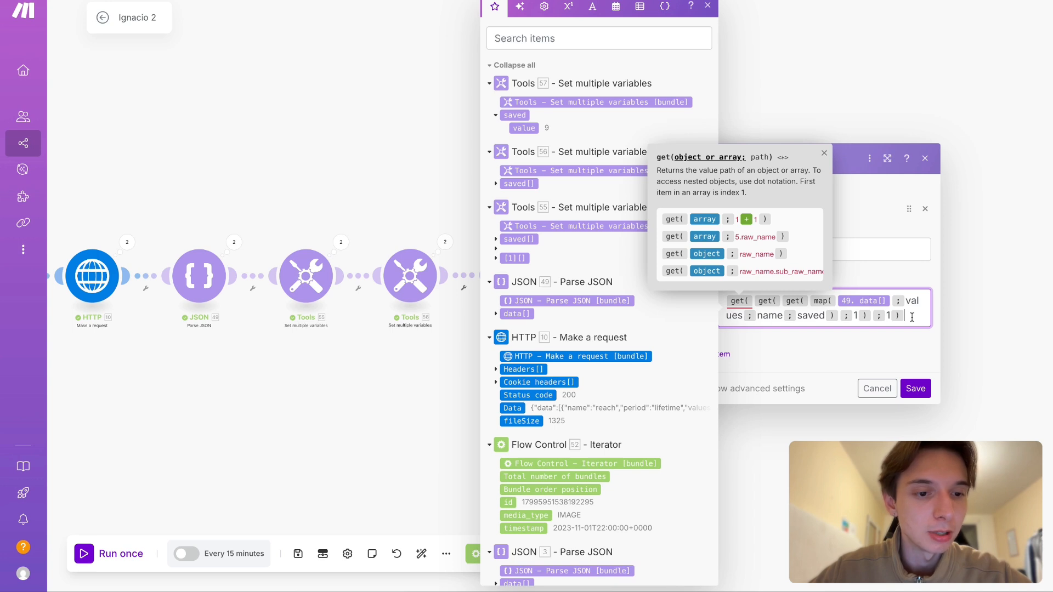
{"action": "left_click", "coordinate": [852, 317]}
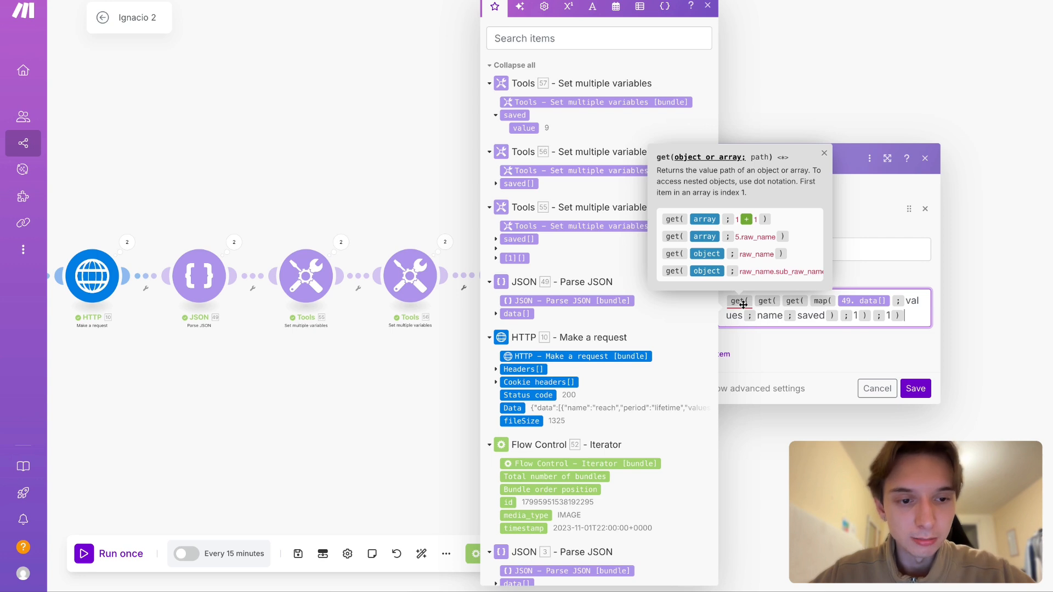
{"action": "type", "text": "value)"}
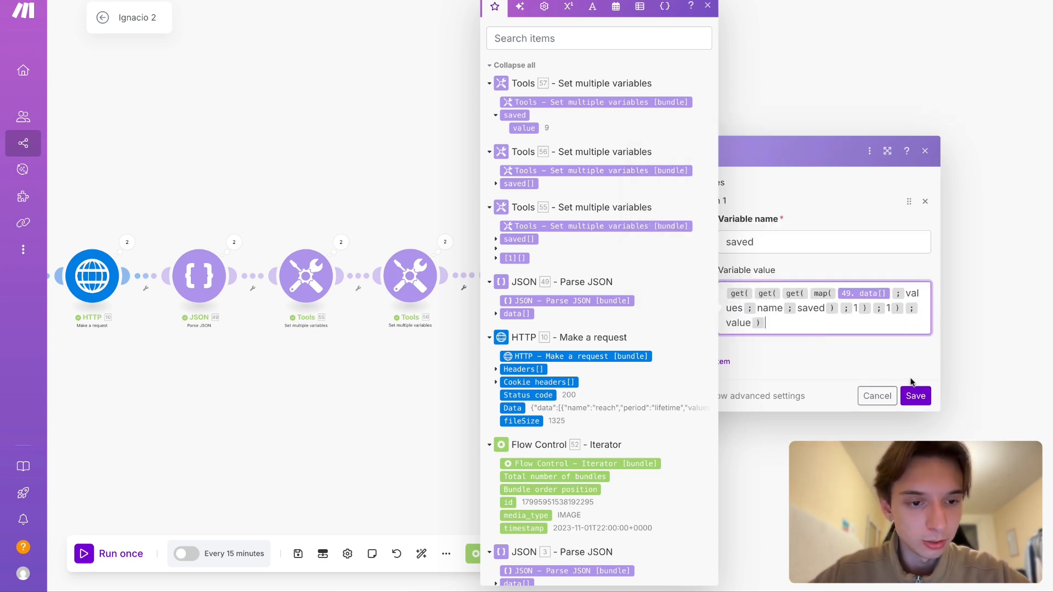
{"action": "left_click", "coordinate": [918, 401]}
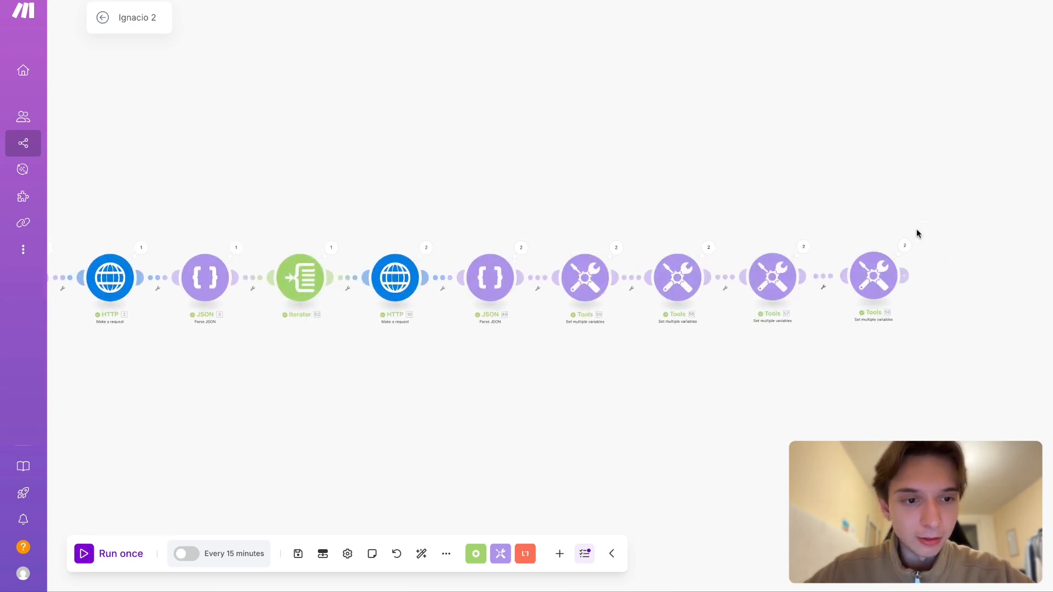
- Inspect the fourth Set multiple variables module's Operation 1 and Operation 2 outputs to compare the saved value of both posts
{"action": "left_click", "coordinate": [905, 245]}
{"action": "left_click", "coordinate": [688, 242]}
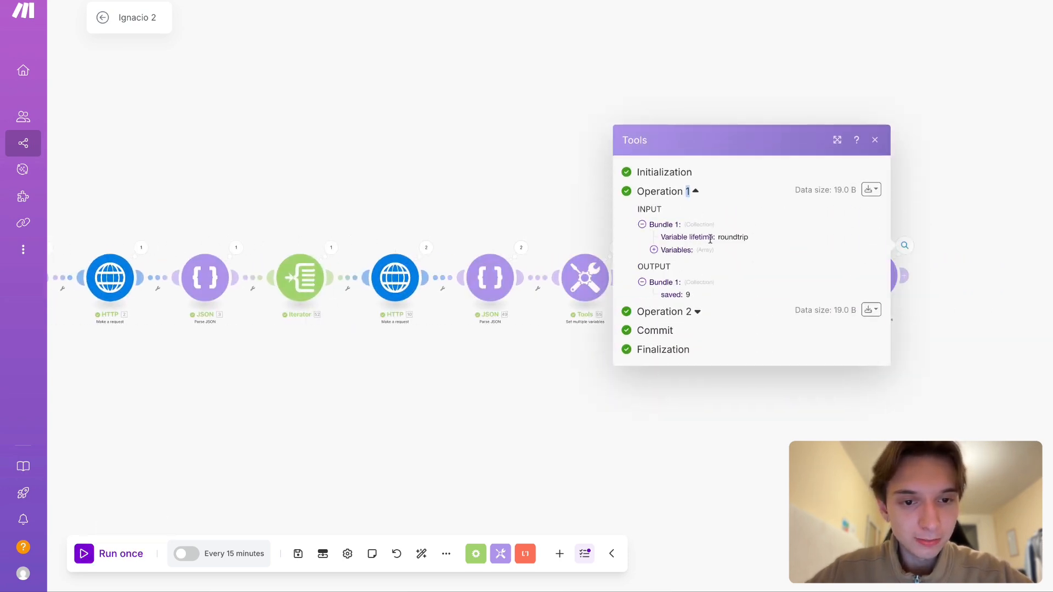
{"action": "double_click", "coordinate": [672, 295]}
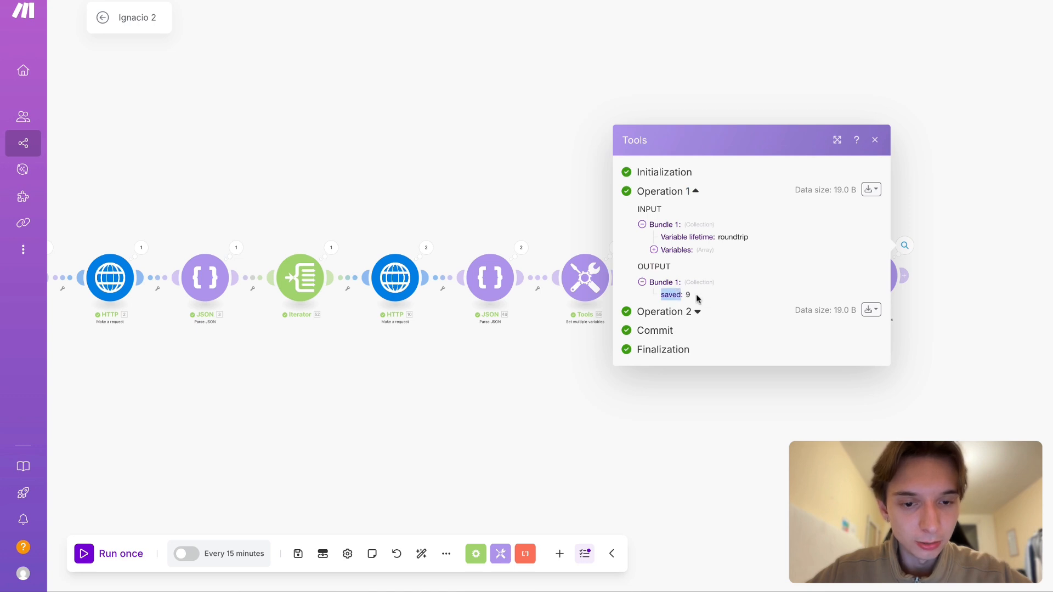
{"action": "left_click", "coordinate": [687, 312]}
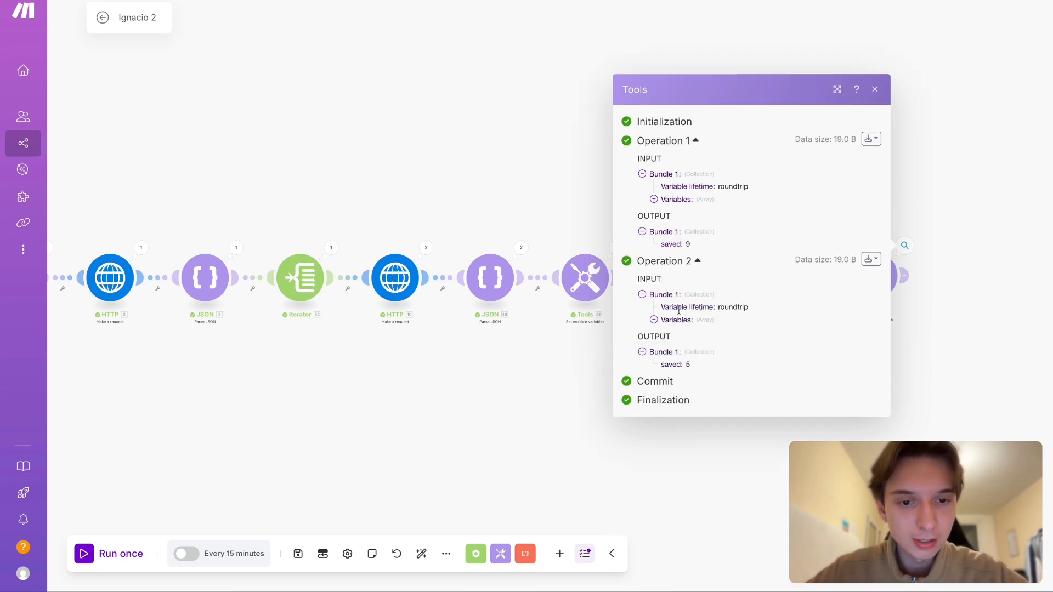
{"action": "double_click", "coordinate": [688, 245]}
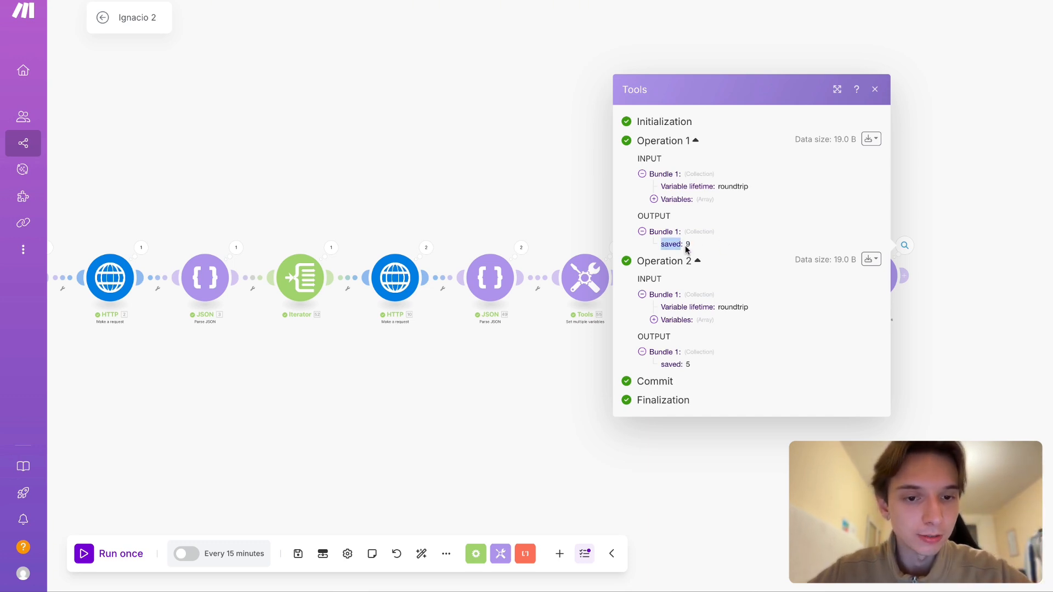
{"action": "left_click", "coordinate": [691, 366]}
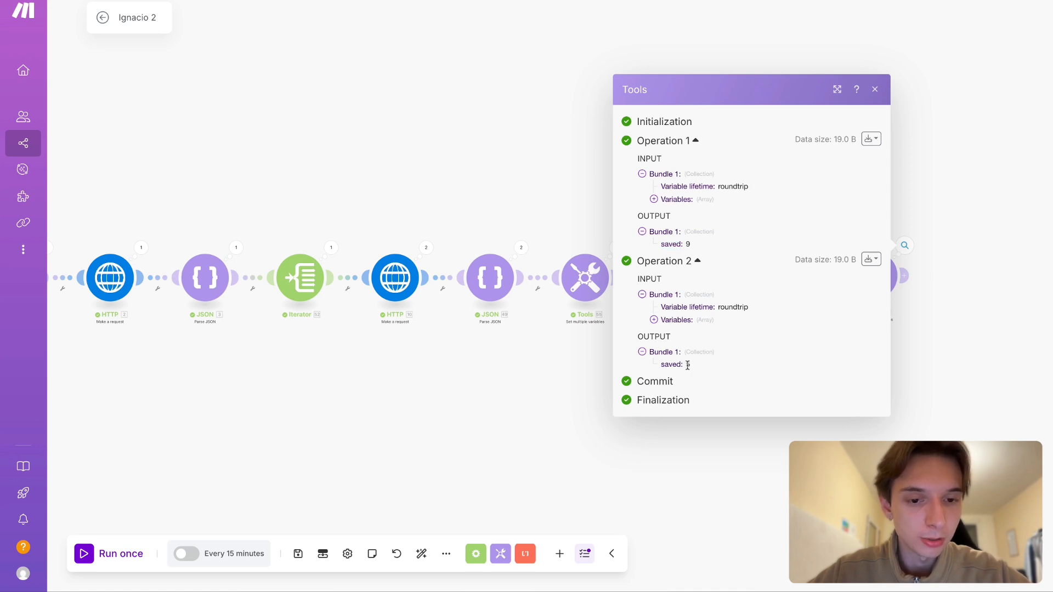
{"action": "left_click", "coordinate": [567, 363]}
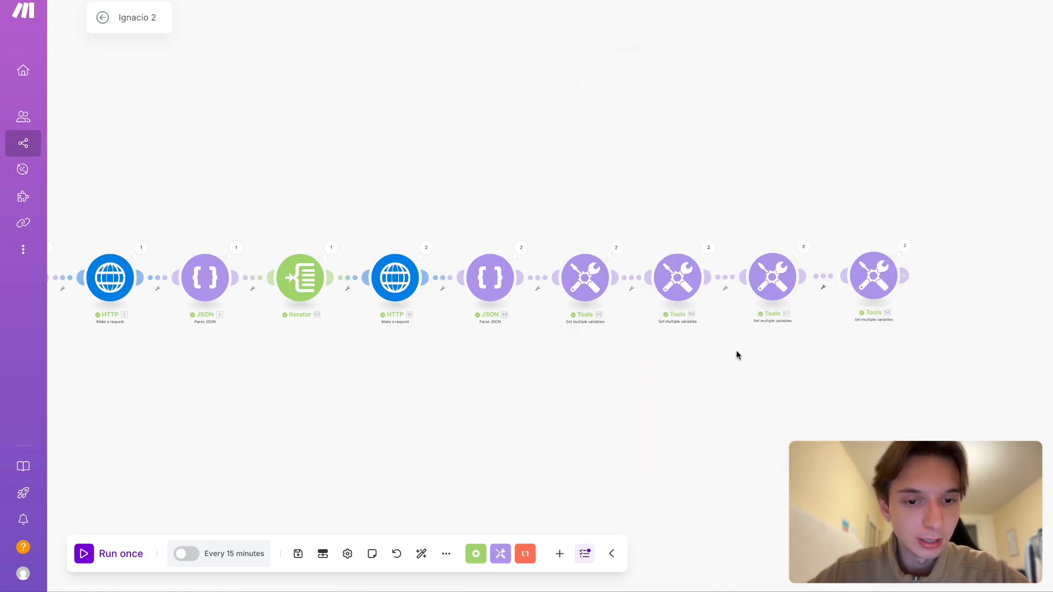
- Copy the fourth Set multiple variables module's complete saved formula and unlink that module from the chain
{"action": "left_click_drag", "start_coordinate": [736, 350], "coordinate": [649, 340]}
{"action": "left_click", "coordinate": [781, 269]}
{"action": "left_click", "coordinate": [904, 313]}
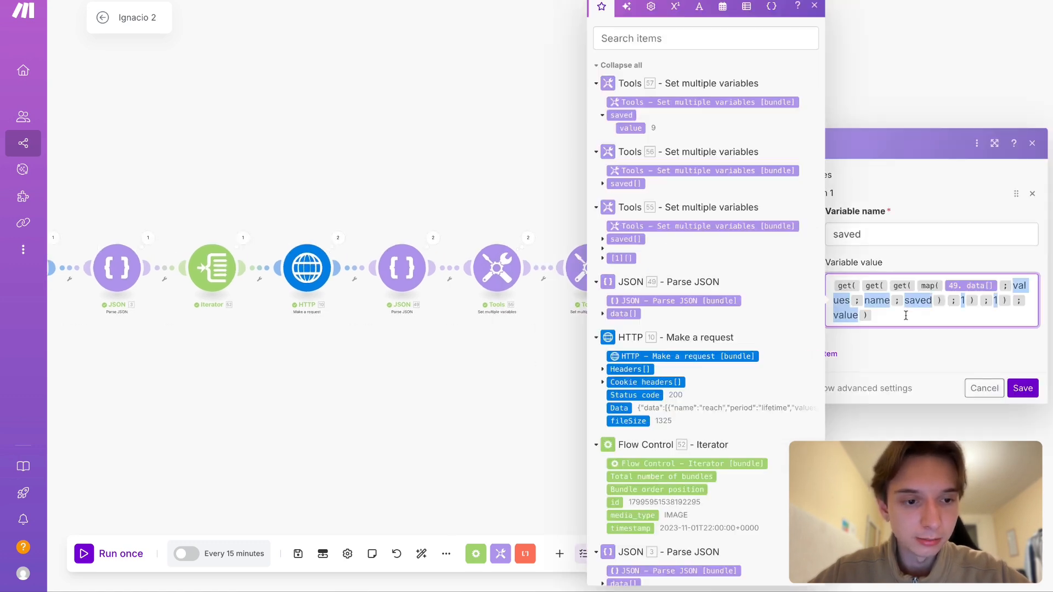
{"action": "key", "text": "ctrl+a"}
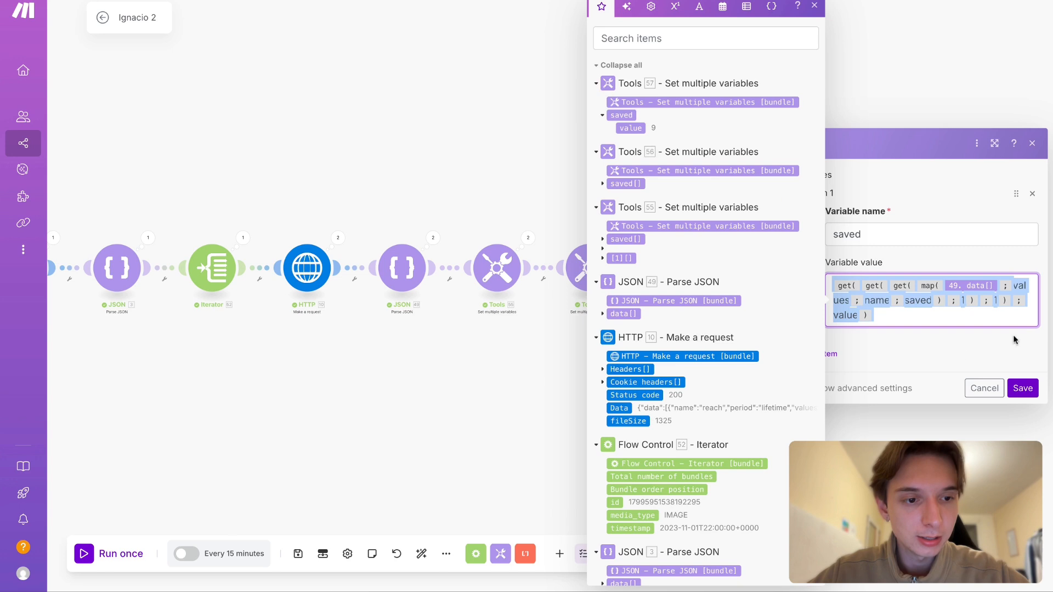
{"action": "left_click", "coordinate": [1022, 388]}
{"action": "left_click", "coordinate": [734, 267]}
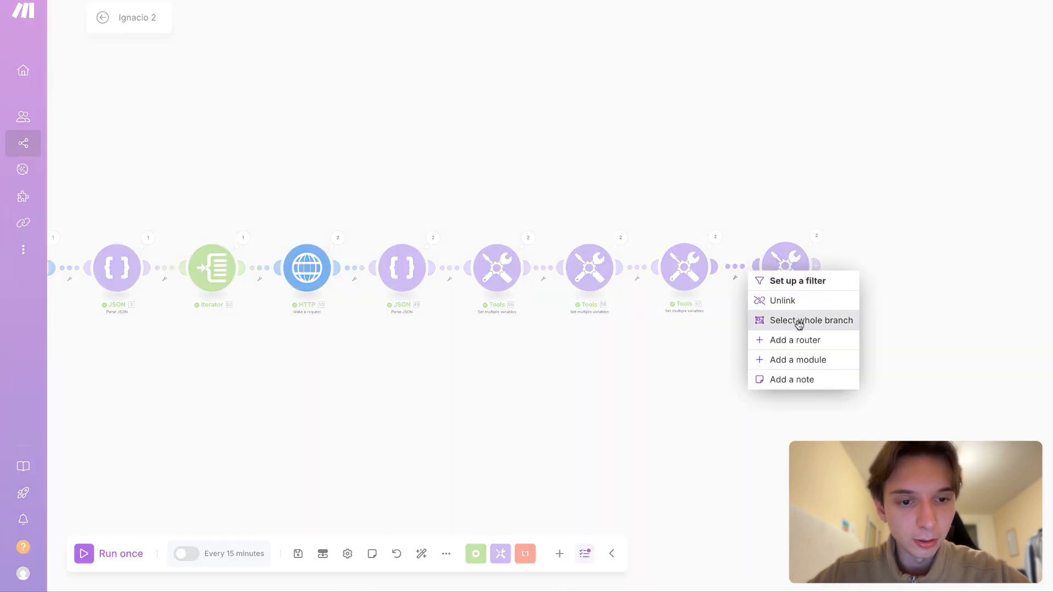
{"action": "left_click", "coordinate": [787, 300]}
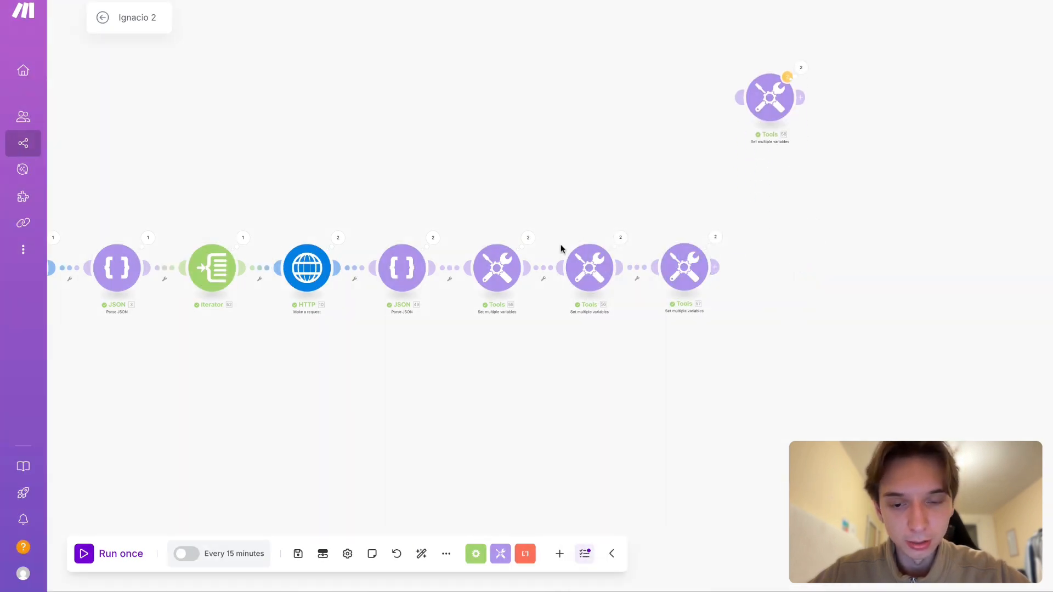
- Rename the first Set multiple variables module's variable to timesSaved and replace its value with the copied nested get formula
{"action": "scroll", "coordinate": [446, 414], "scroll_direction": "left", "scroll_amount": 5}
{"action": "left_click", "coordinate": [610, 229]}
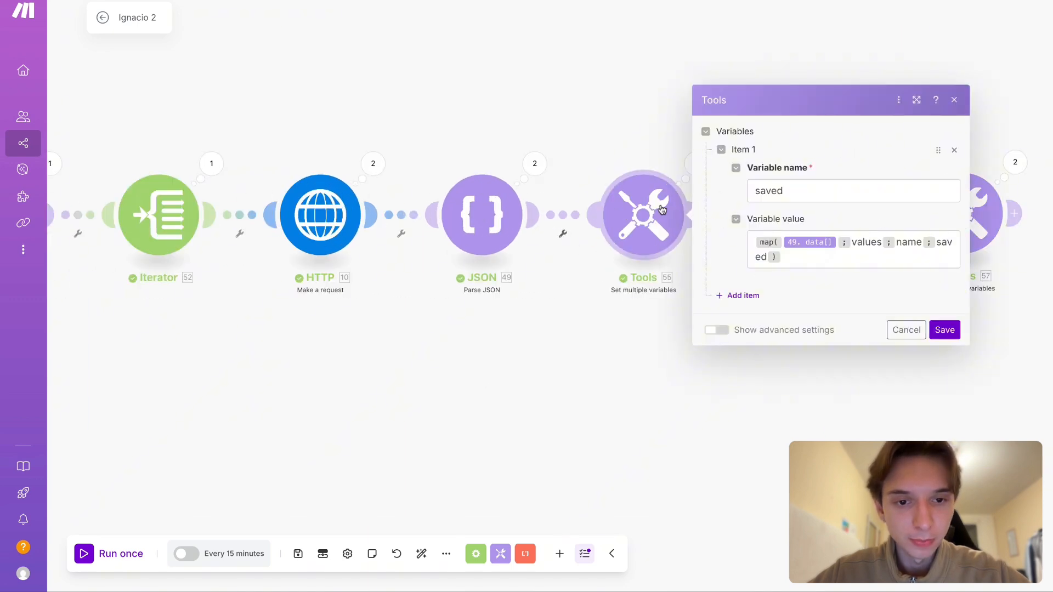
{"action": "double_click", "coordinate": [779, 186]}
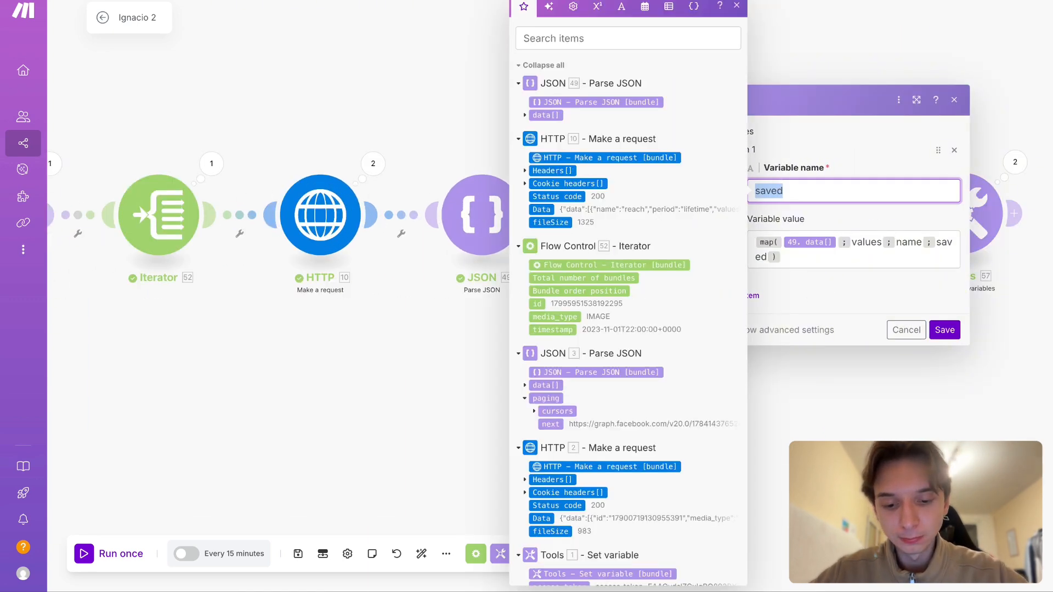
{"action": "type", "text": "a"}
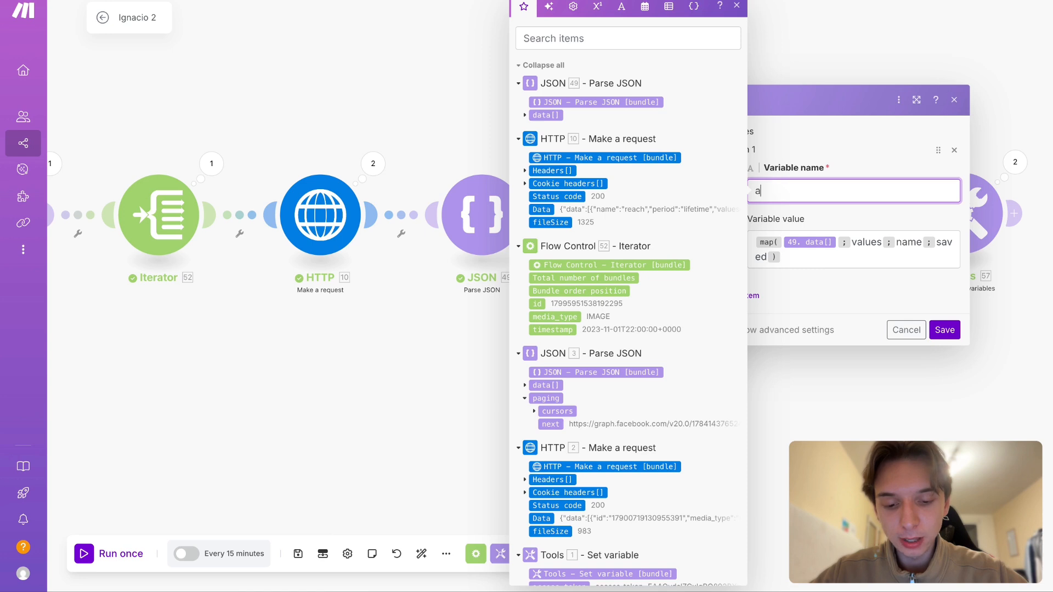
{"action": "type", "text": "motimes"}
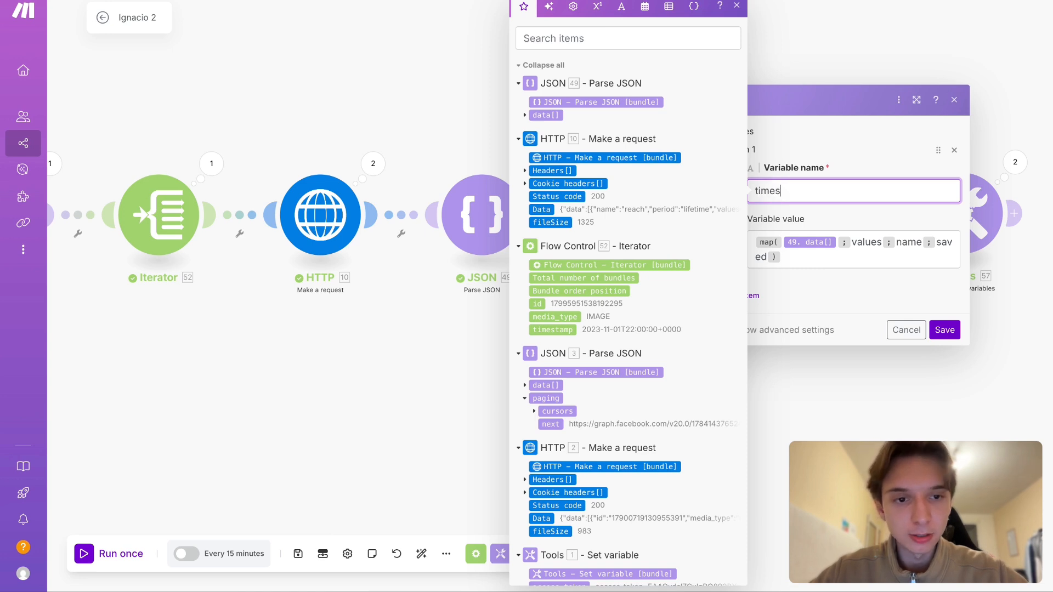
{"action": "left_click", "coordinate": [835, 260]}
{"action": "key", "text": "super+a"}
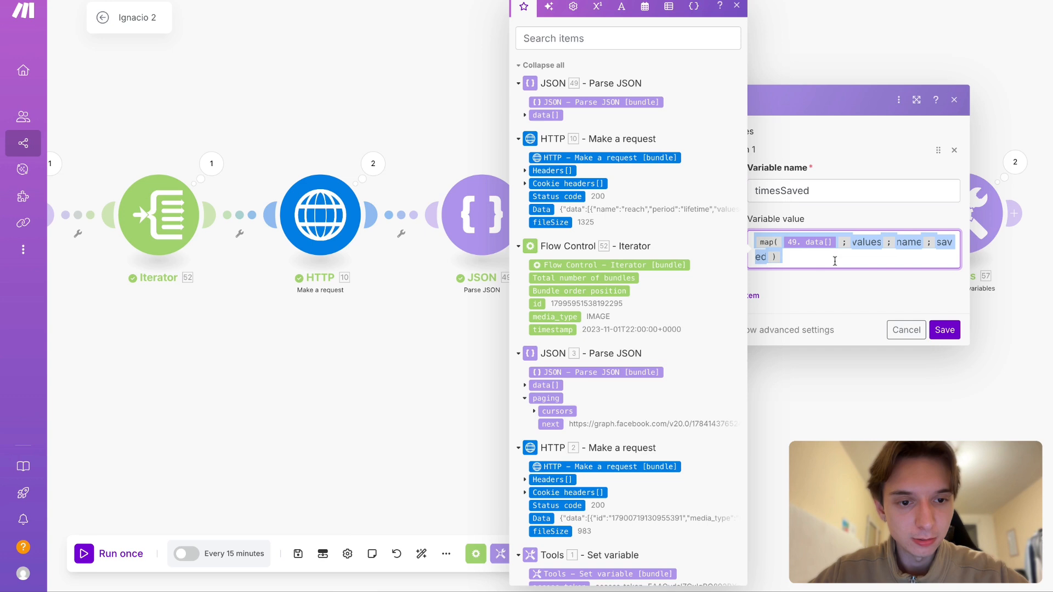
{"action": "type", "text": "get(get(get(map(49. data[];values;name;saved);1);1);value)"}
{"action": "left_click", "coordinate": [837, 295]}
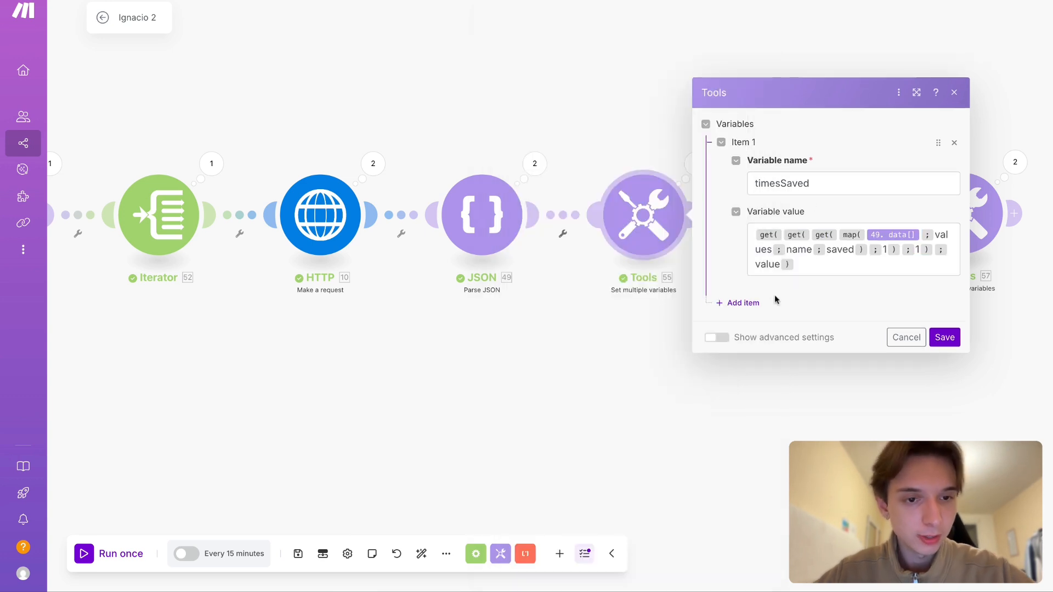
- Add a second variable named likes with no value, place it above timesSaved, and save the module
{"action": "left_click", "coordinate": [742, 308]}
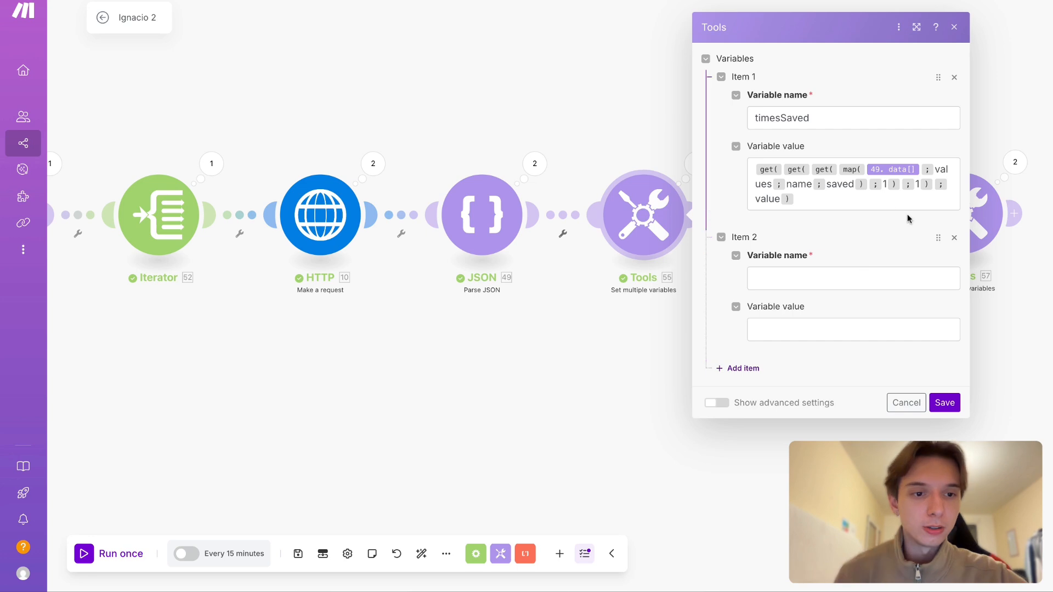
{"action": "left_click_drag", "start_coordinate": [938, 237], "coordinate": [938, 189]}
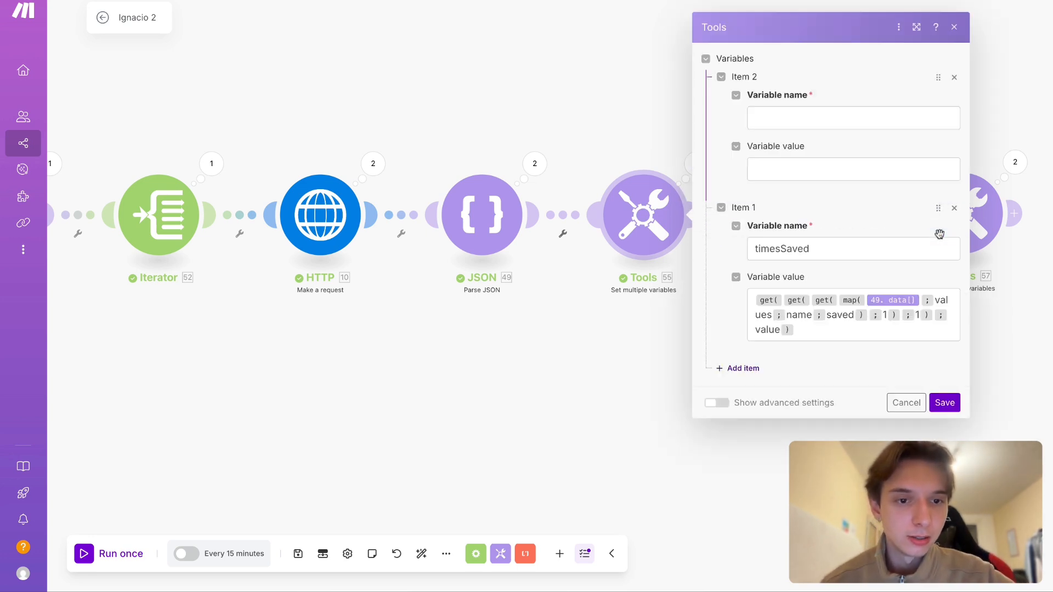
{"action": "left_click", "coordinate": [944, 403]}
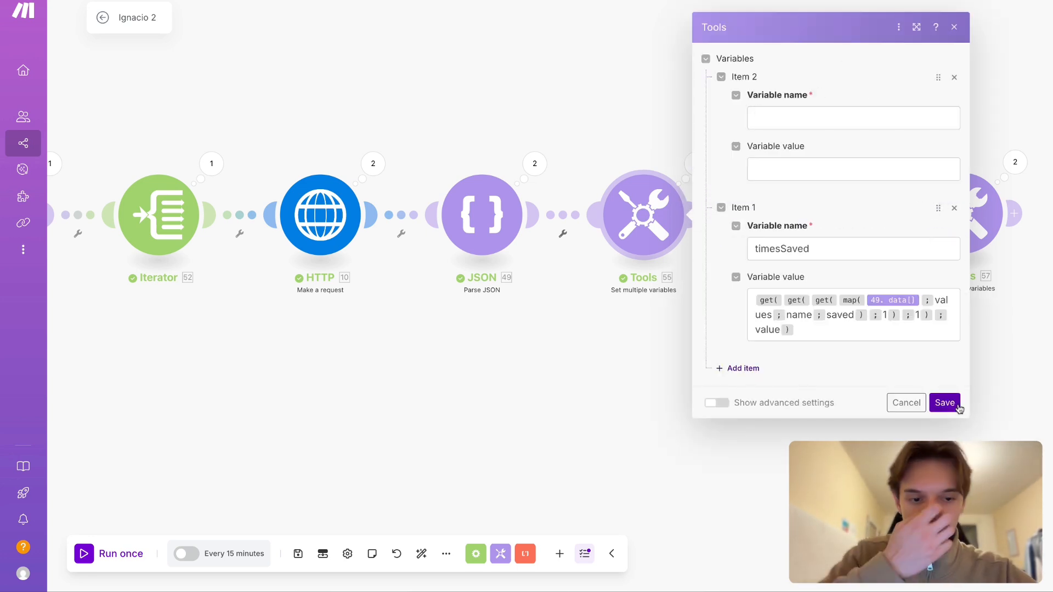
{"action": "left_click", "coordinate": [789, 125]}
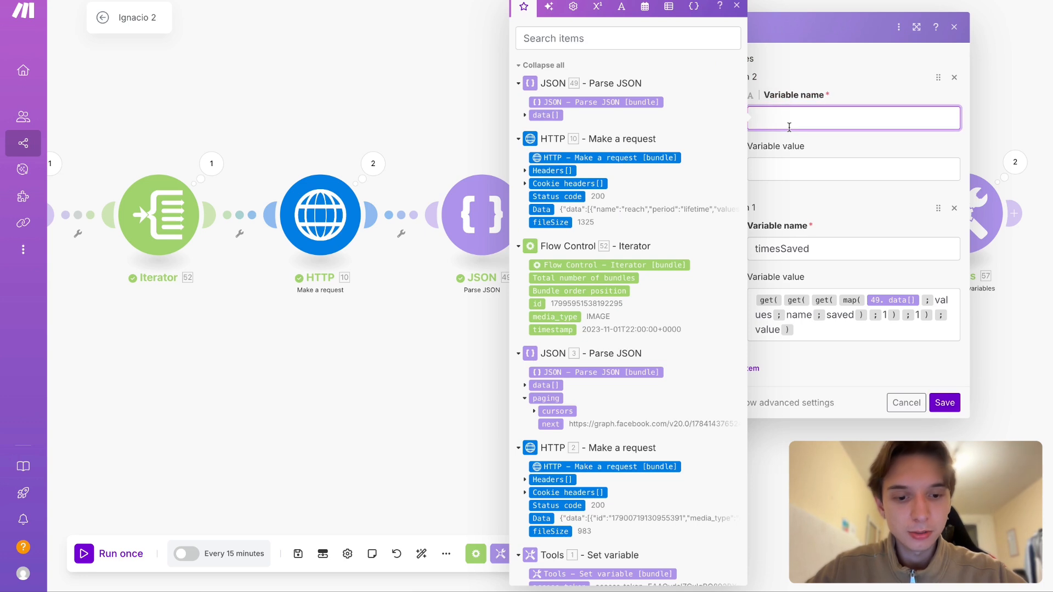
{"action": "type", "text": "likes"}
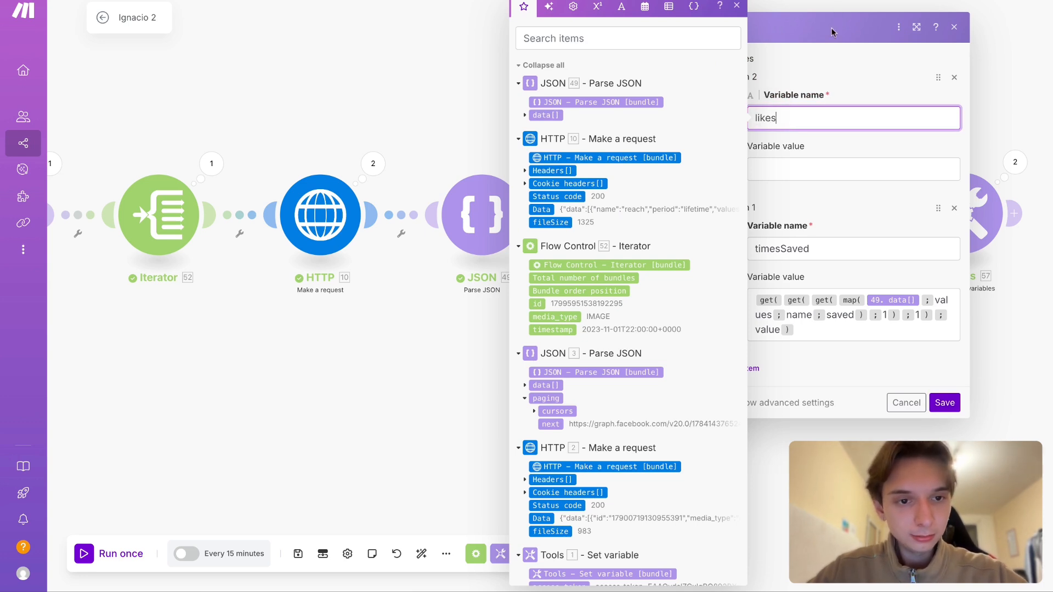
{"action": "left_click", "coordinate": [830, 372]}
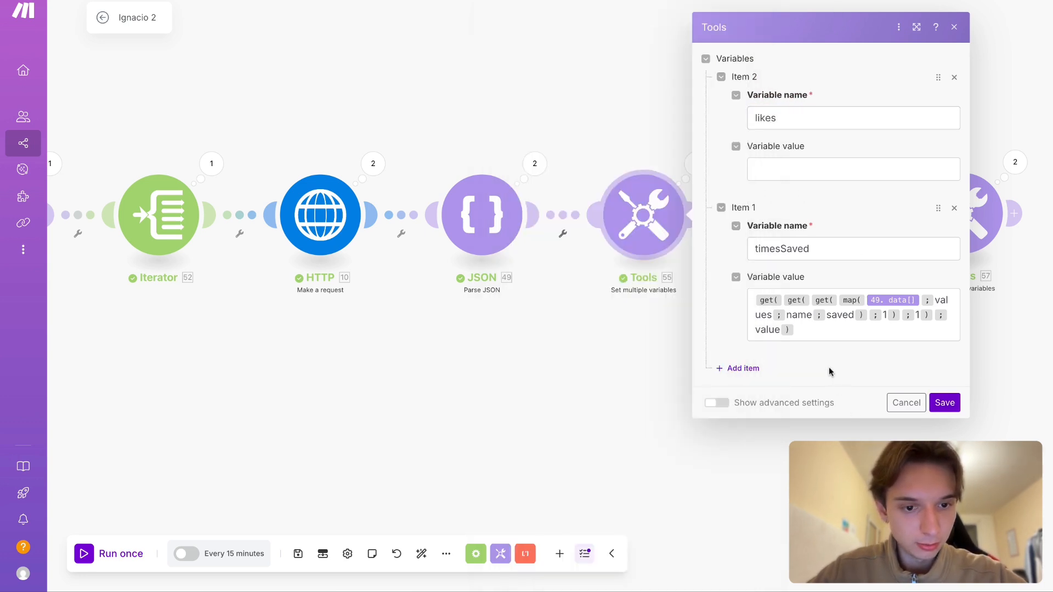
{"action": "left_click", "coordinate": [746, 369]}
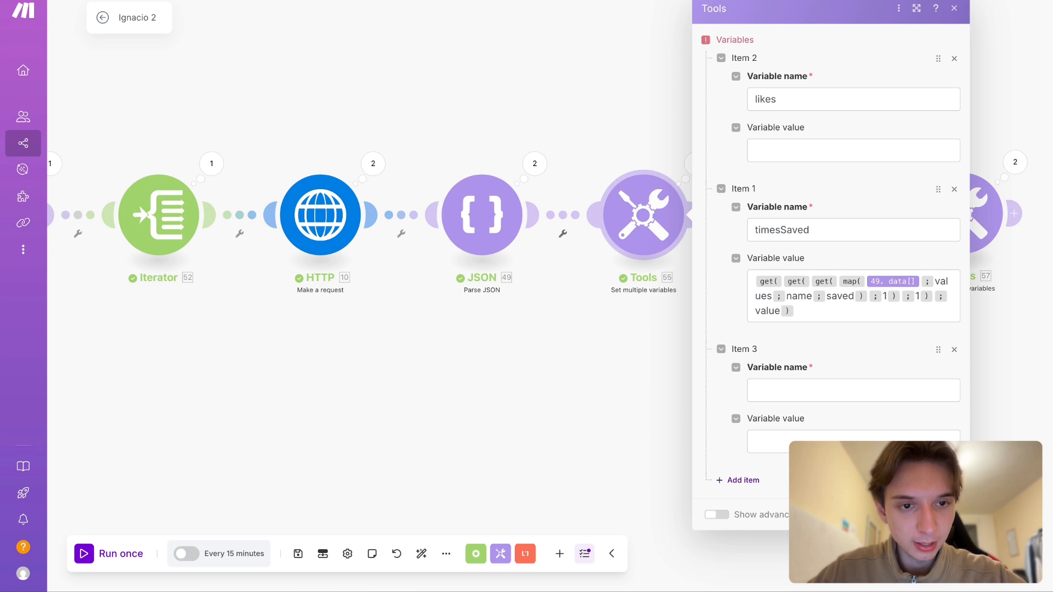
{"action": "left_click", "coordinate": [954, 350]}
{"action": "left_click", "coordinate": [944, 403]}
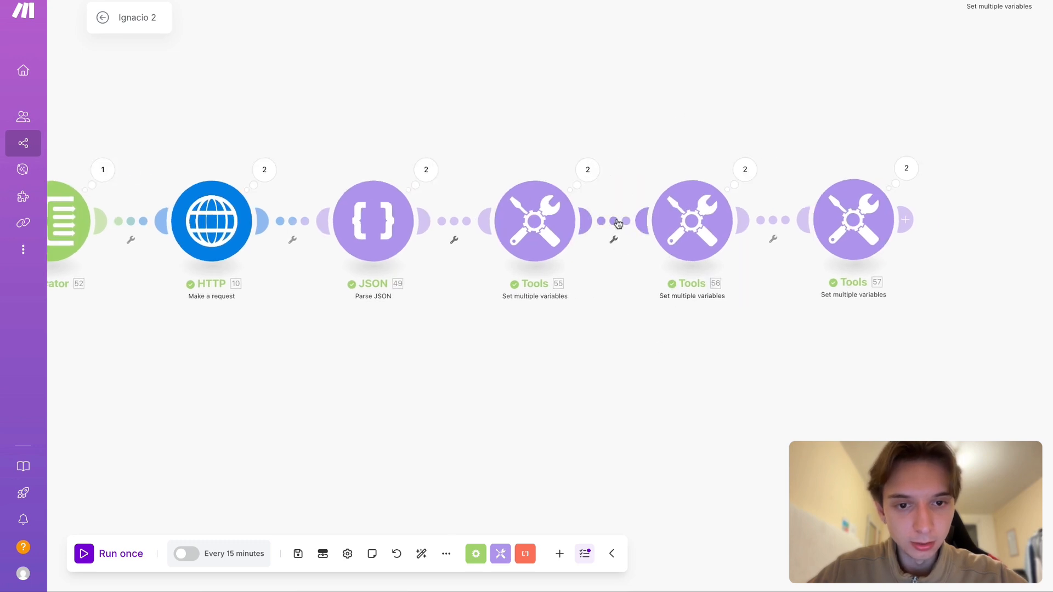
- Unlink the second Set multiple variables module from the first one
{"action": "left_click", "coordinate": [621, 222]}
{"action": "left_click", "coordinate": [630, 199]}
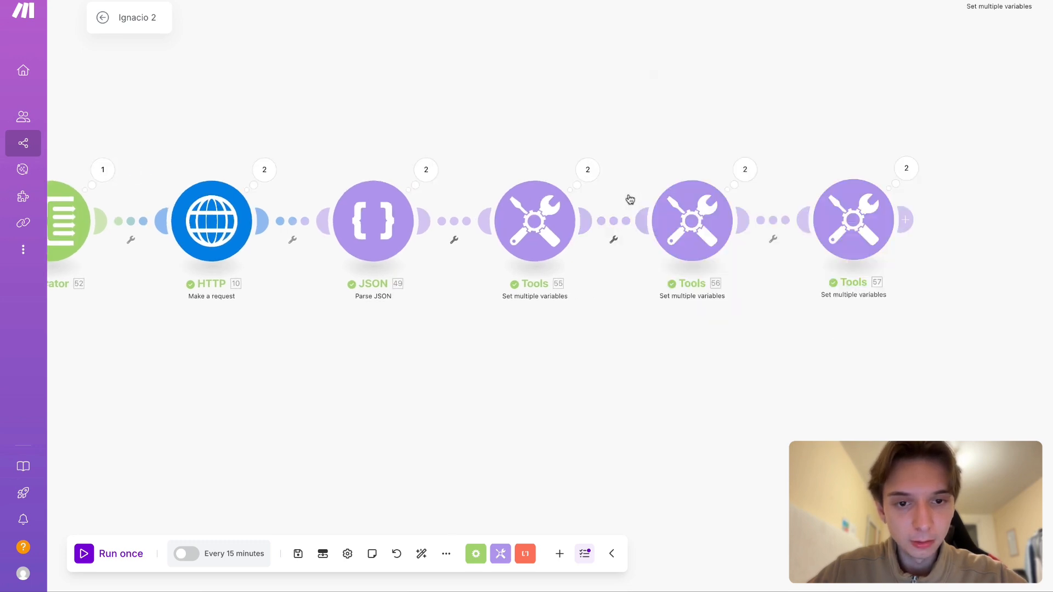
{"action": "right_click", "coordinate": [628, 221]}
{"action": "left_click", "coordinate": [660, 248]}
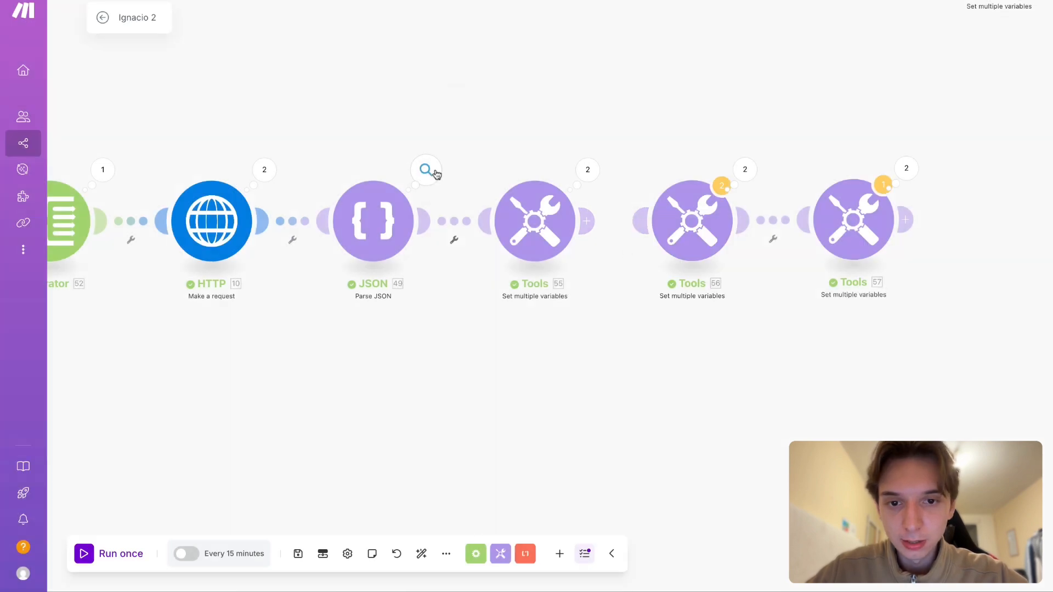
- Examine the metric names in collections 1 to 4 of the Parse JSON module's Operation 1 output
{"action": "left_click", "coordinate": [426, 169]}
{"action": "left_click", "coordinate": [532, 165]}
{"action": "left_click", "coordinate": [518, 214]}
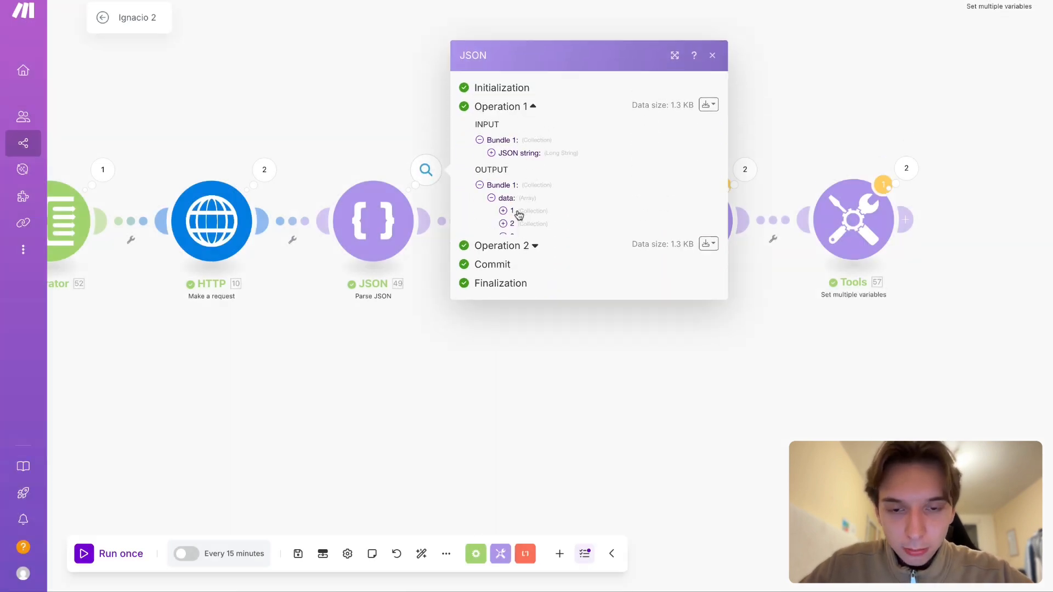
{"action": "left_click", "coordinate": [541, 201]}
{"action": "left_click", "coordinate": [539, 165]}
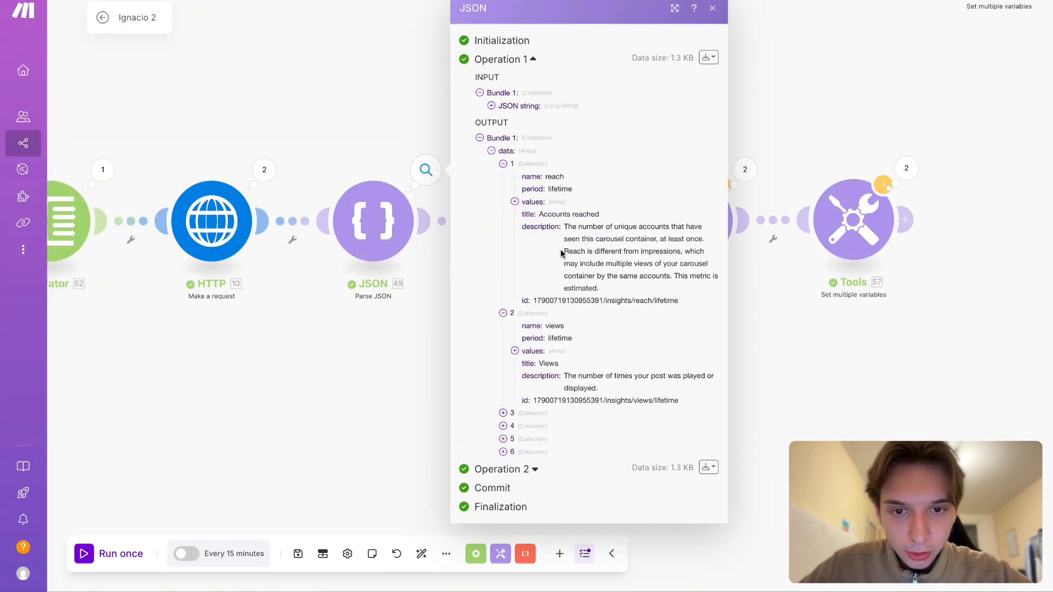
{"action": "left_click", "coordinate": [534, 416]}
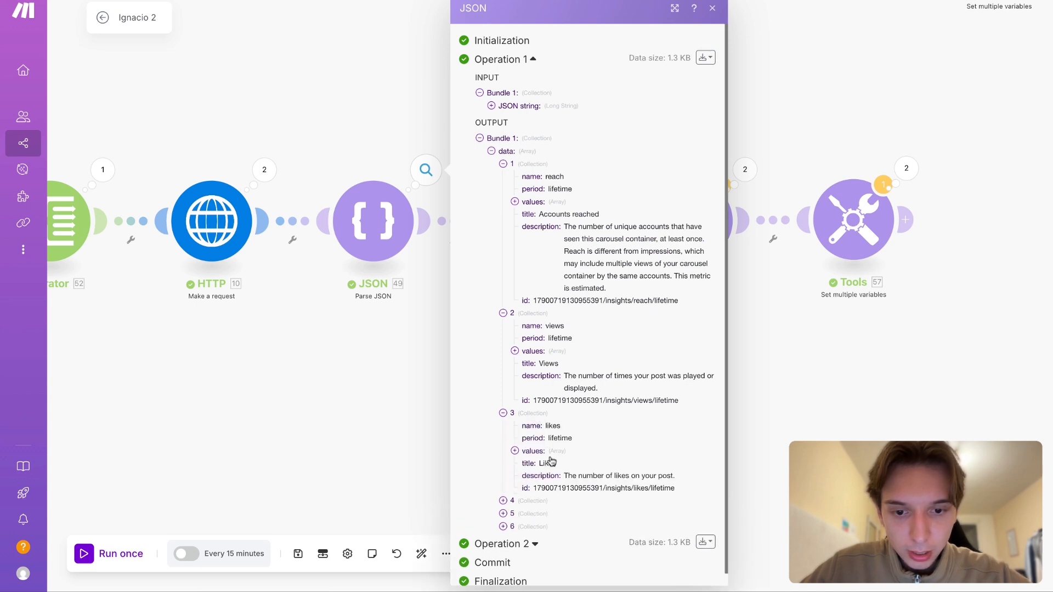
{"action": "left_click", "coordinate": [530, 489]}
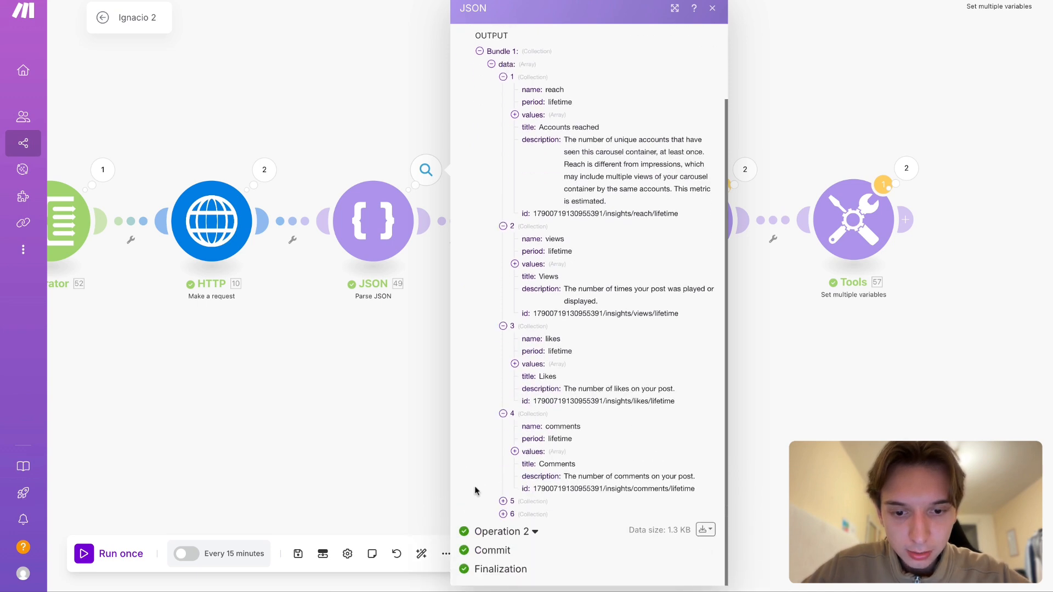
{"action": "left_click", "coordinate": [269, 457]}
- Add two more variables named views and reach, without values, to the first Set multiple variables module
{"action": "left_click", "coordinate": [535, 219]}
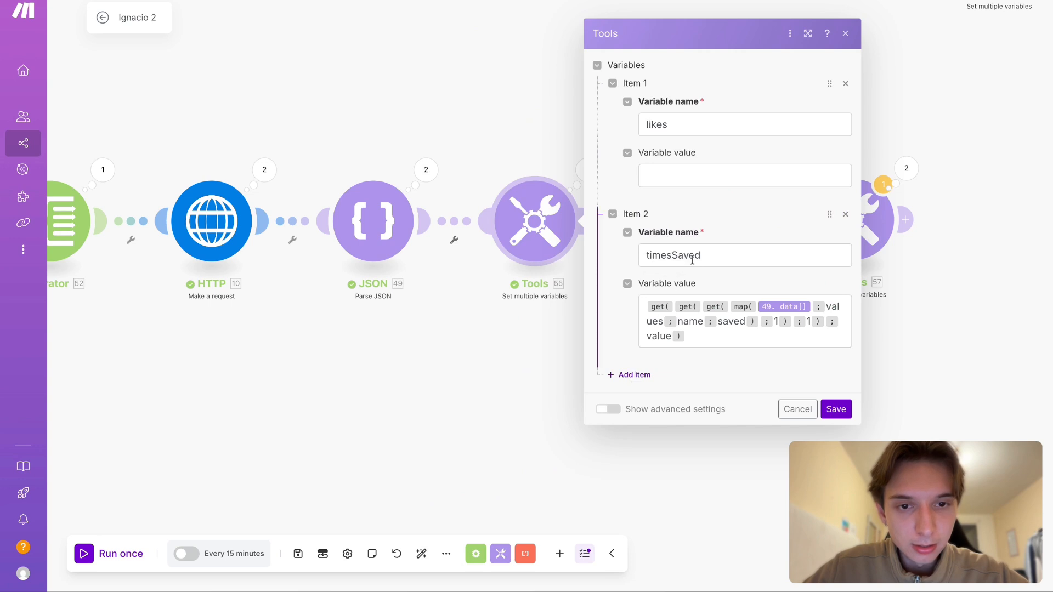
{"action": "left_click", "coordinate": [634, 376]}
{"action": "left_click", "coordinate": [669, 390]}
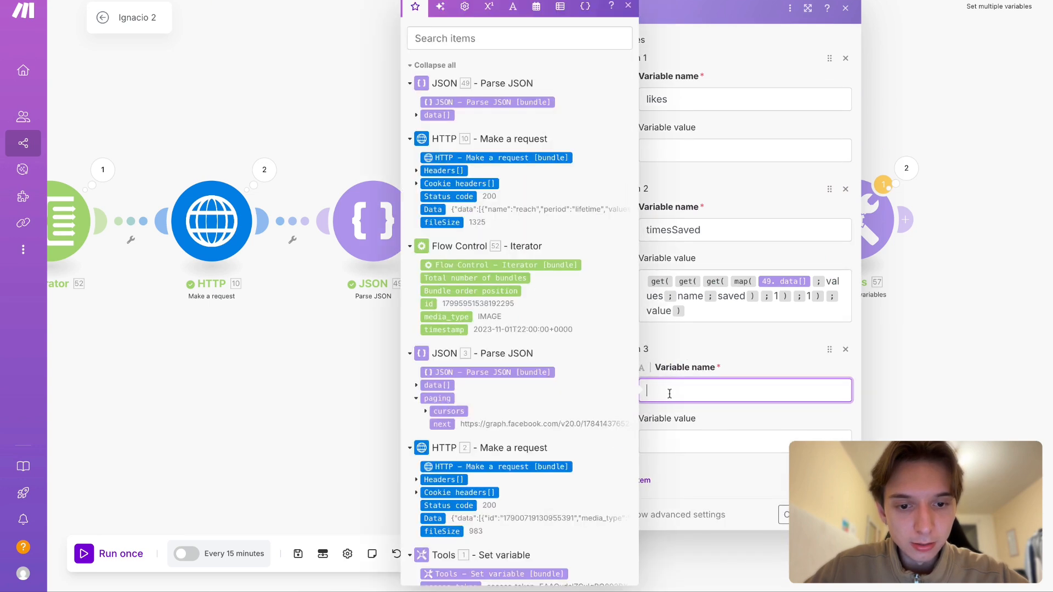
{"action": "type", "text": "views"}
{"action": "left_click", "coordinate": [661, 479]}
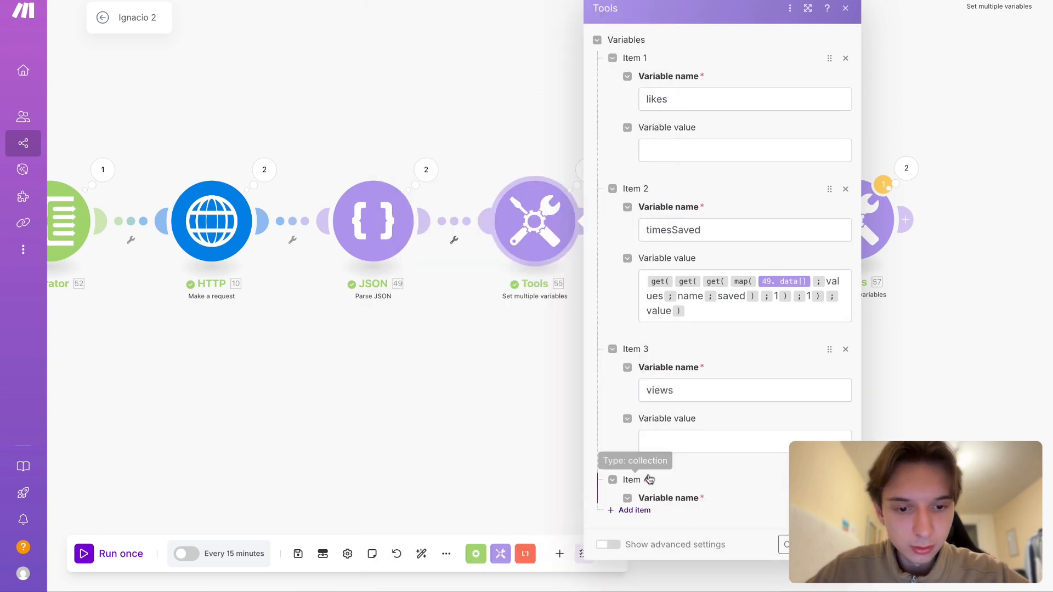
{"action": "left_click", "coordinate": [682, 454]}
{"action": "type", "text": "reach"}
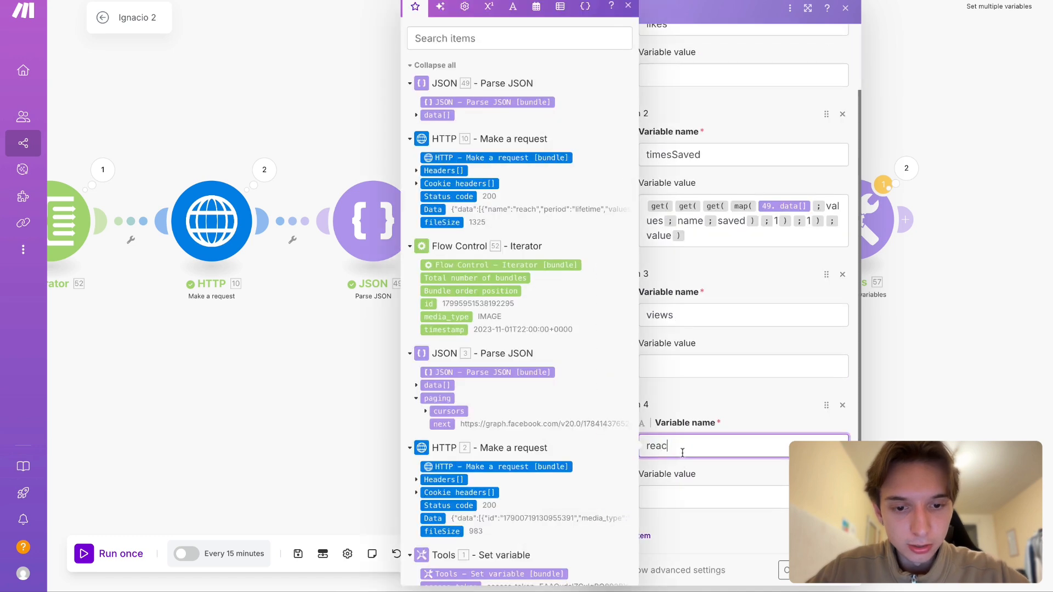
{"action": "left_click", "coordinate": [710, 476]}
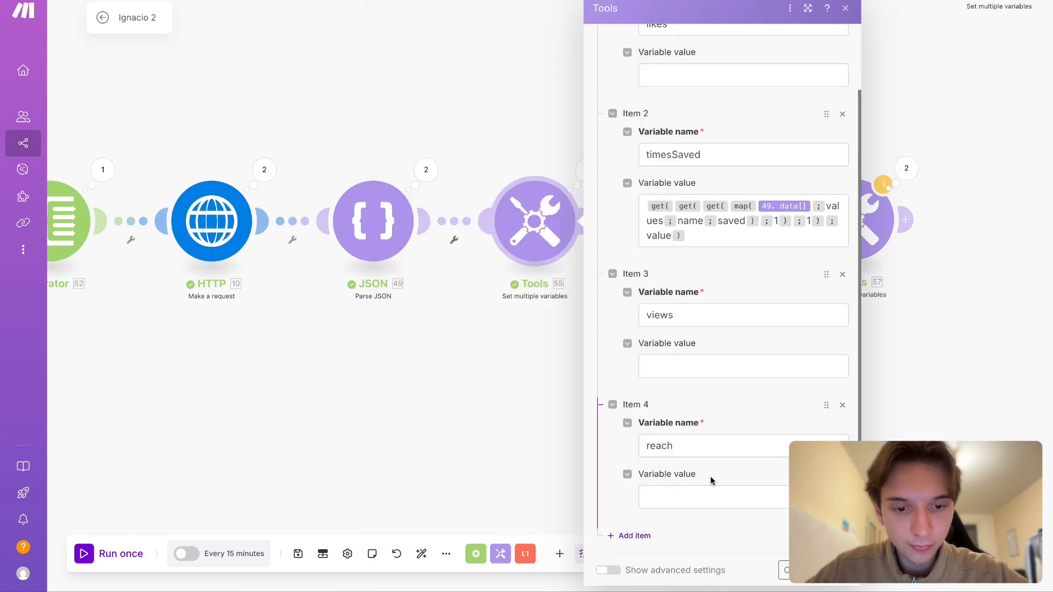
- Add a fifth variable named comments, without a value, below reach
{"action": "left_click", "coordinate": [636, 538]}
{"action": "left_click", "coordinate": [685, 447]}
{"action": "type", "text": "commen"}
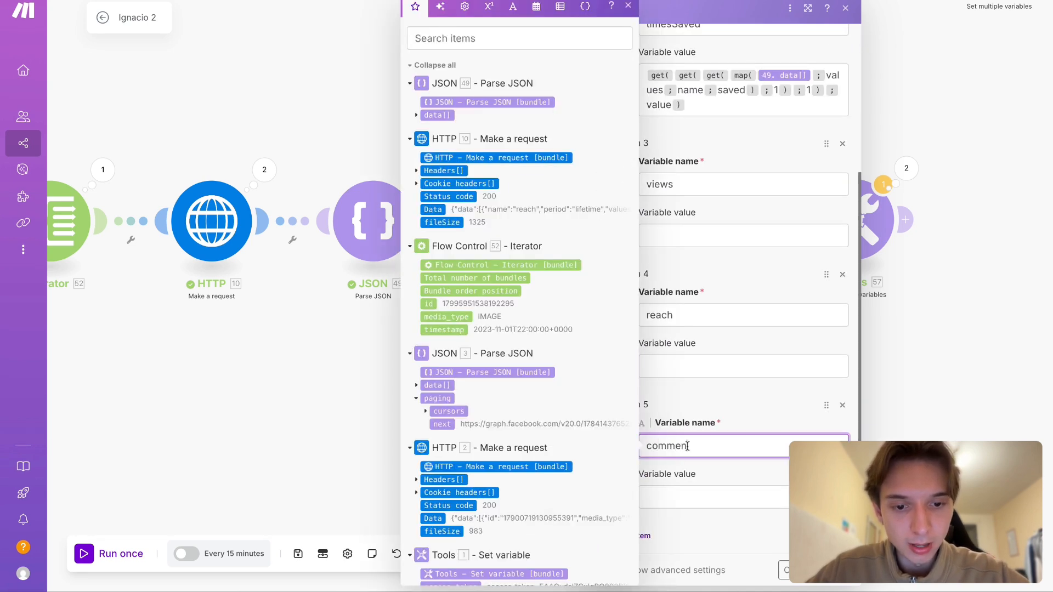
{"action": "type", "text": "ts"}
{"action": "left_click", "coordinate": [747, 405]}
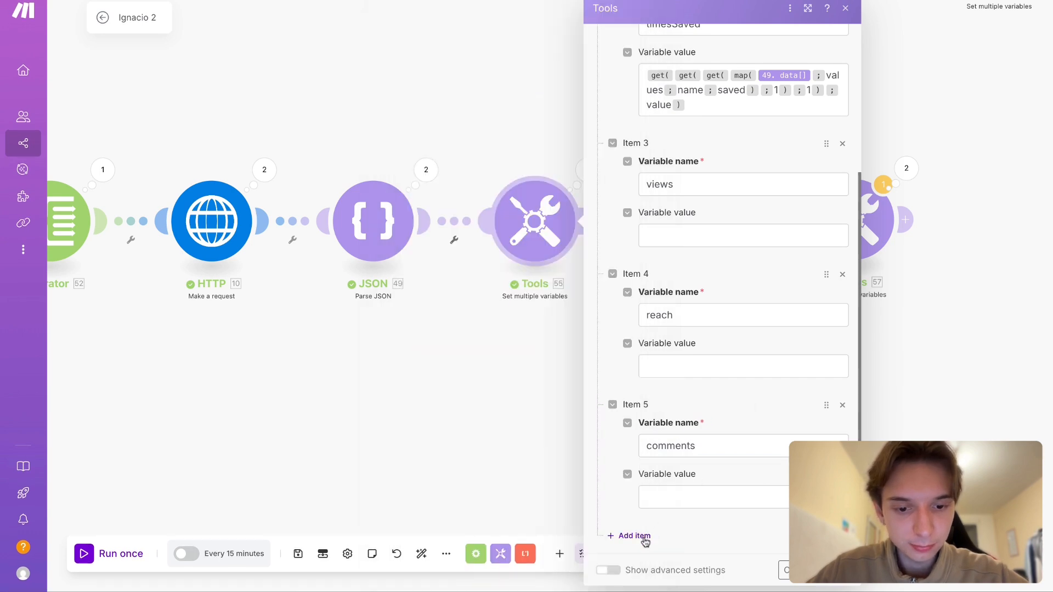
{"action": "left_click", "coordinate": [646, 538]}
{"action": "left_click", "coordinate": [701, 441]}
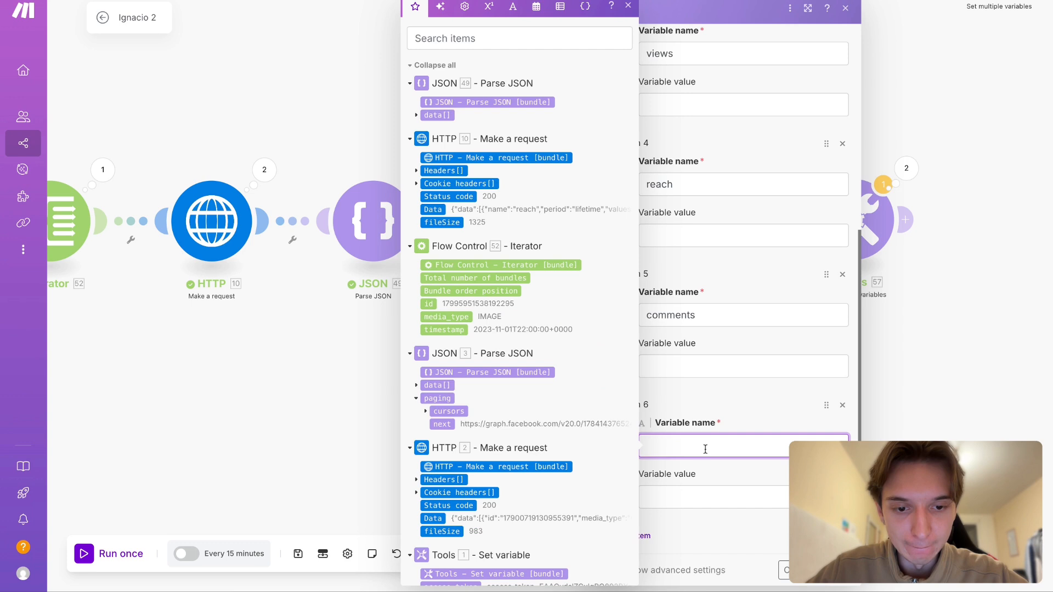
{"action": "left_click", "coordinate": [697, 527]}
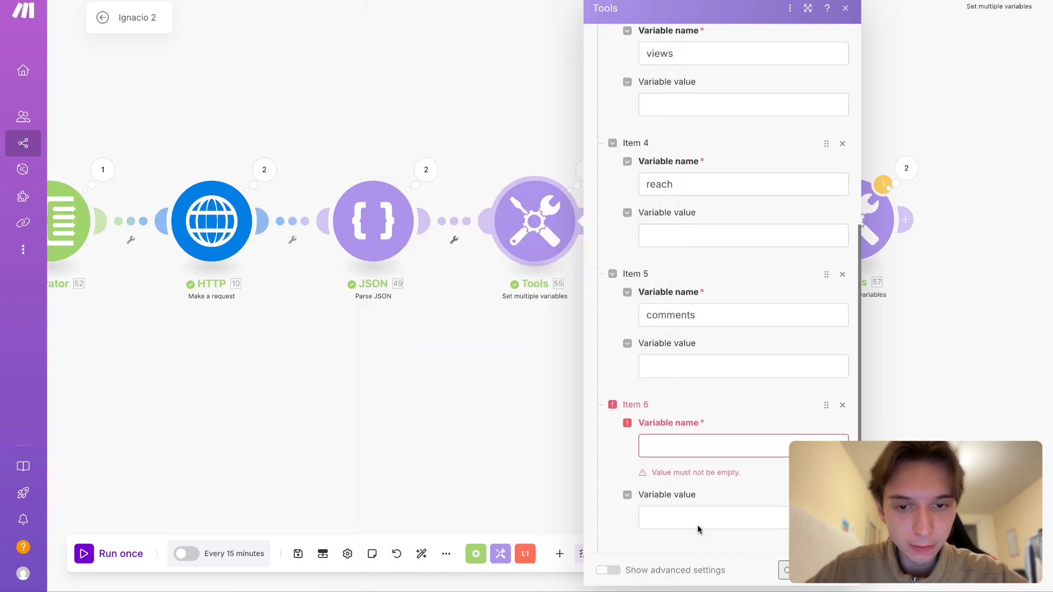
{"action": "left_click", "coordinate": [842, 405]}
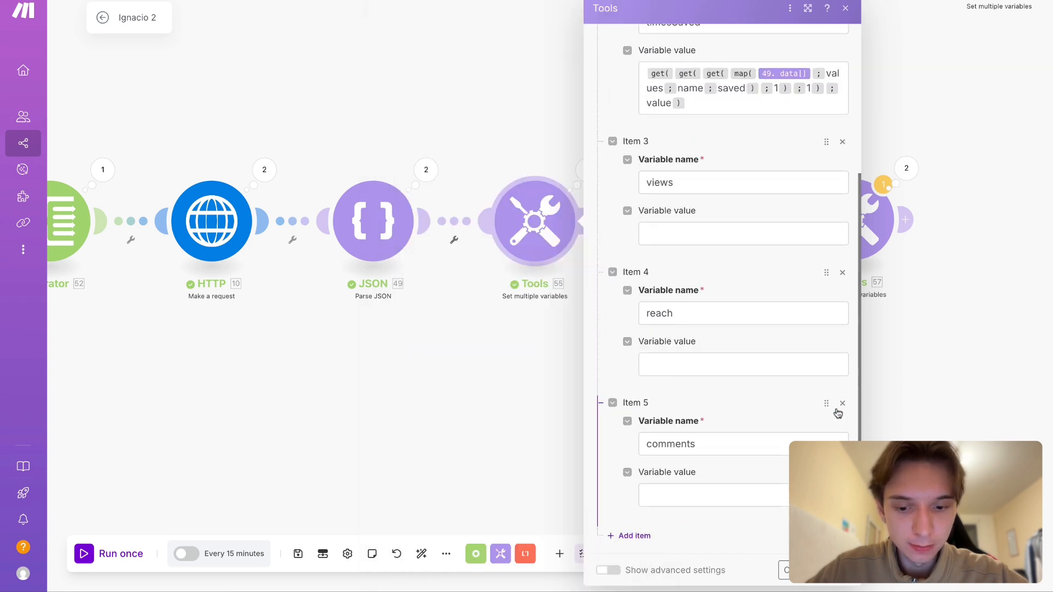
- Close the variable settings and examine the nested saved array in the first Set multiple variables module's Operation 2 output
{"action": "left_click", "coordinate": [566, 369]}
{"action": "left_click", "coordinate": [373, 221]}
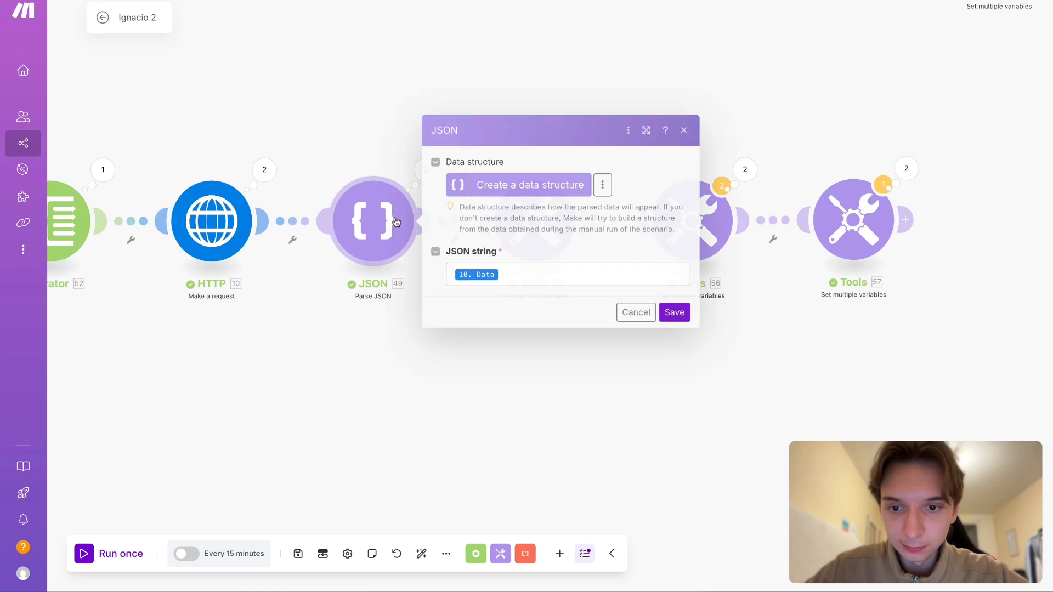
{"action": "left_click", "coordinate": [475, 433]}
{"action": "left_click", "coordinate": [498, 215]}
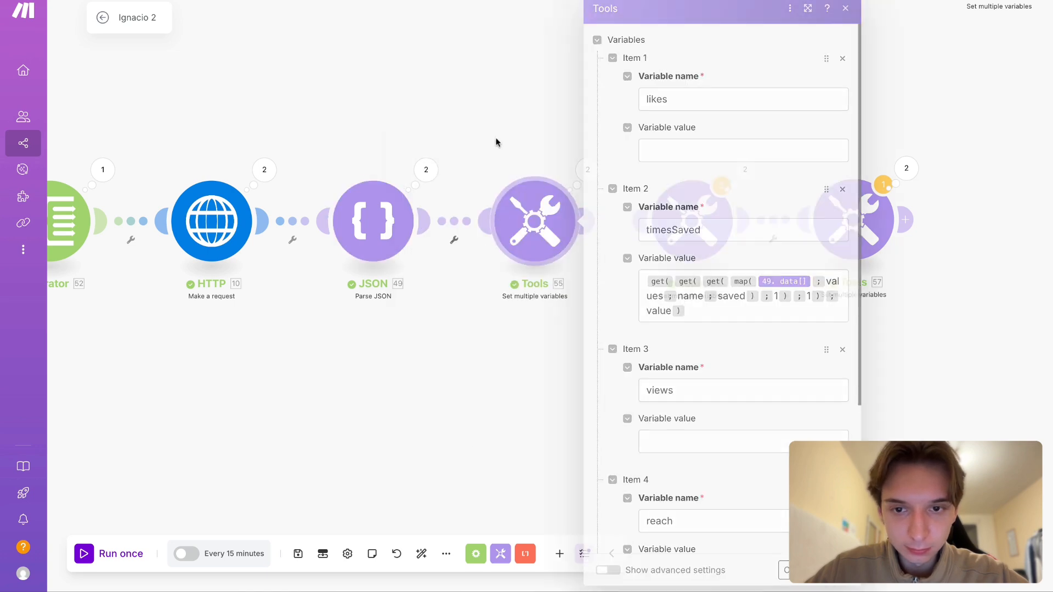
{"action": "left_click", "coordinate": [496, 141]}
{"action": "left_click", "coordinate": [587, 170]}
{"action": "left_click", "coordinate": [678, 185]}
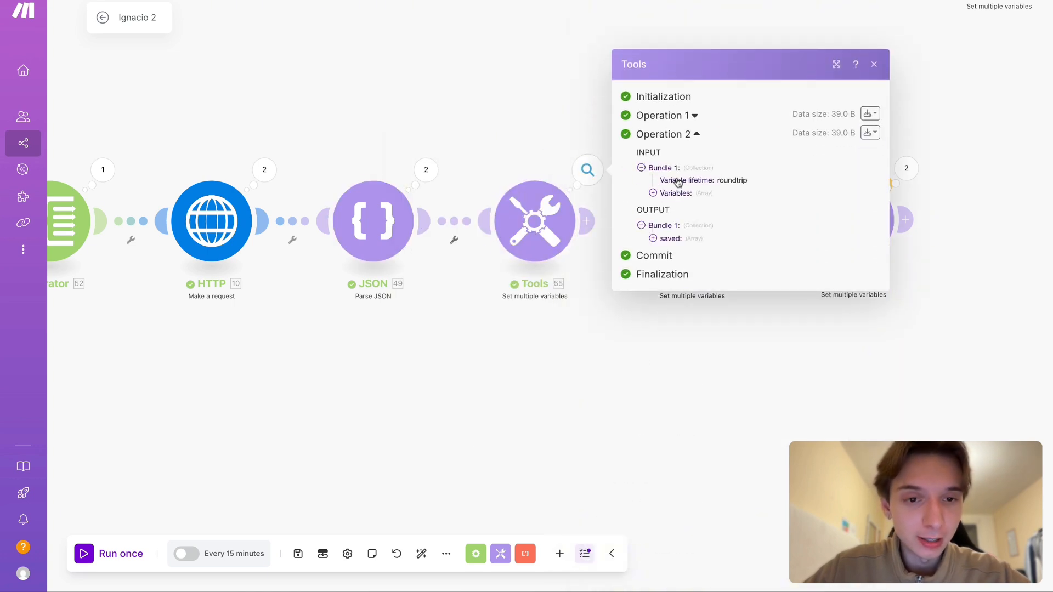
{"action": "left_click", "coordinate": [668, 232]}
{"action": "left_click", "coordinate": [695, 245]}
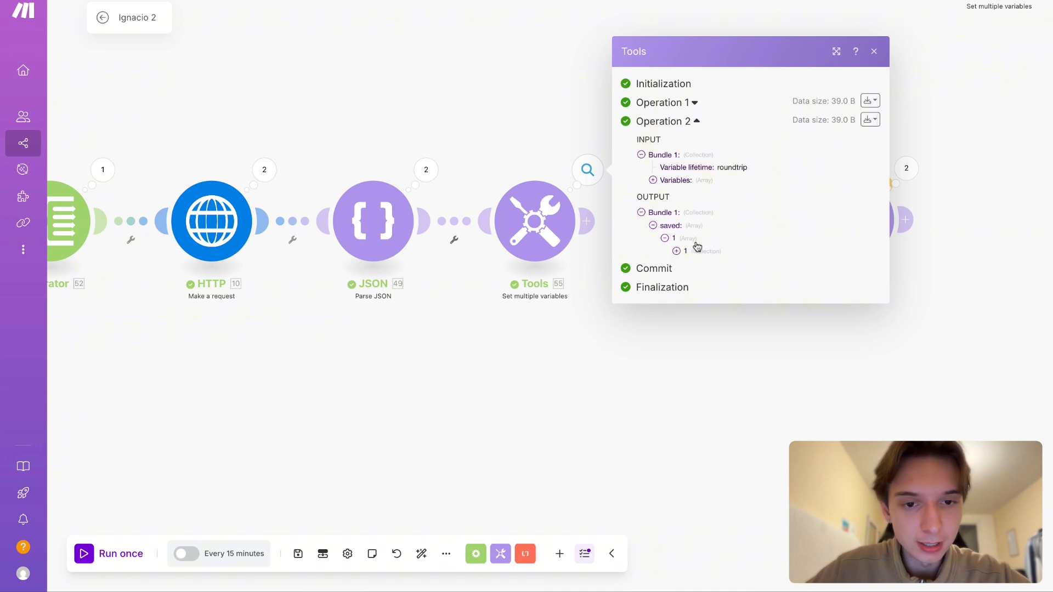
{"action": "left_click", "coordinate": [698, 250]}
{"action": "left_click", "coordinate": [518, 329]}
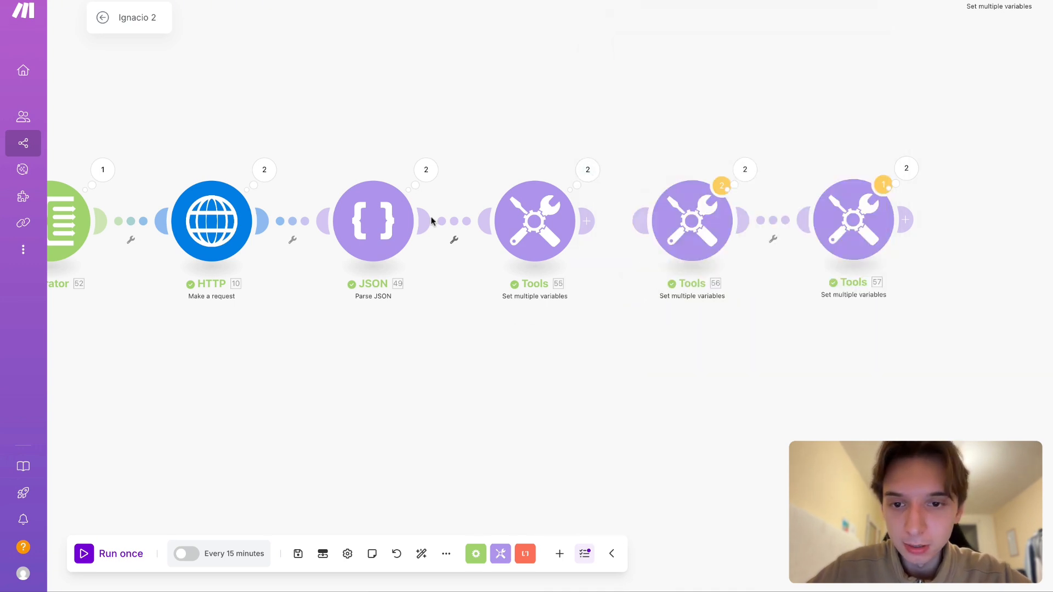
- Examine the metric names in all six data collections of the Parse JSON module's Operation 1 output
{"action": "left_click", "coordinate": [426, 166]}
{"action": "left_click", "coordinate": [510, 166]}
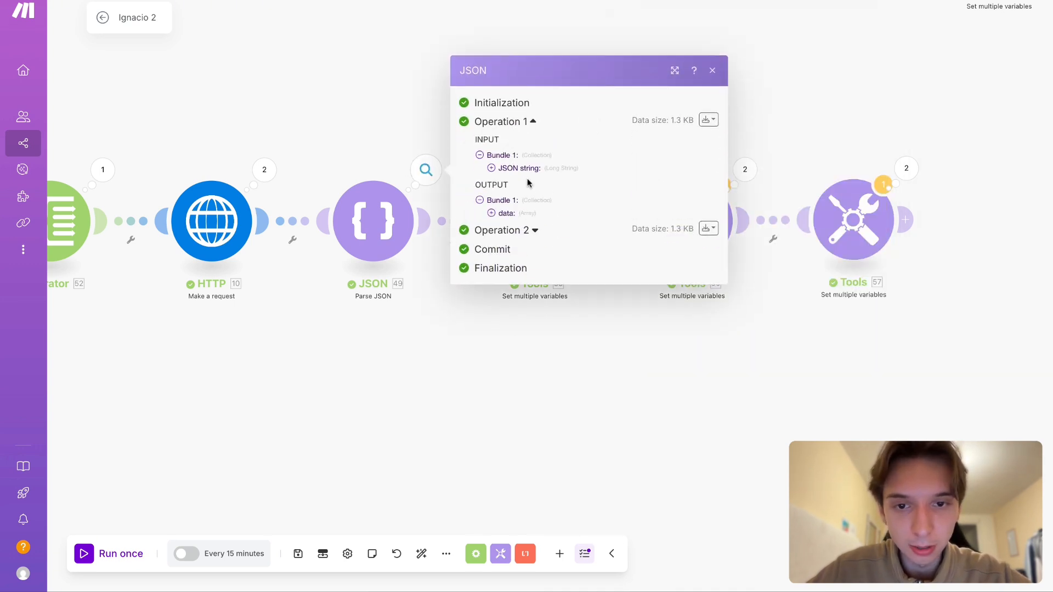
{"action": "left_click", "coordinate": [526, 213]}
{"action": "left_click", "coordinate": [512, 214]}
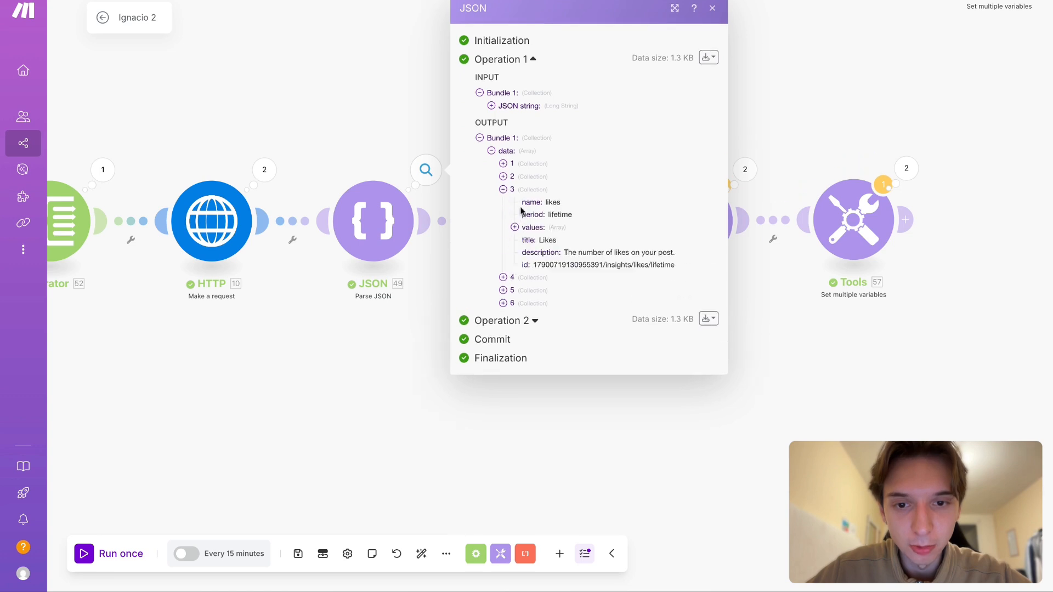
{"action": "left_click", "coordinate": [535, 165]}
{"action": "left_click", "coordinate": [533, 317]}
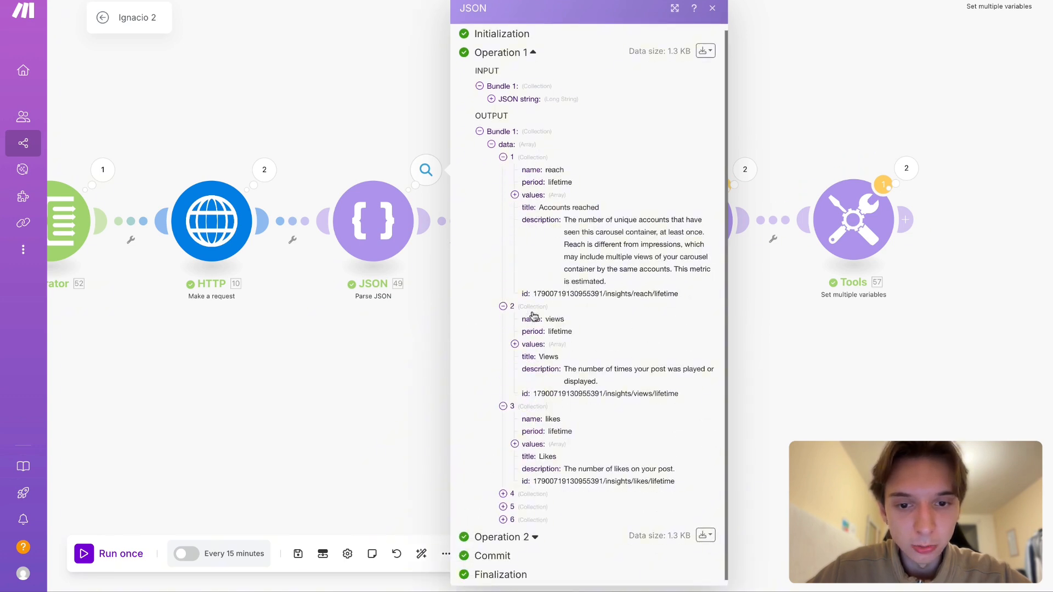
{"action": "left_click", "coordinate": [528, 490]}
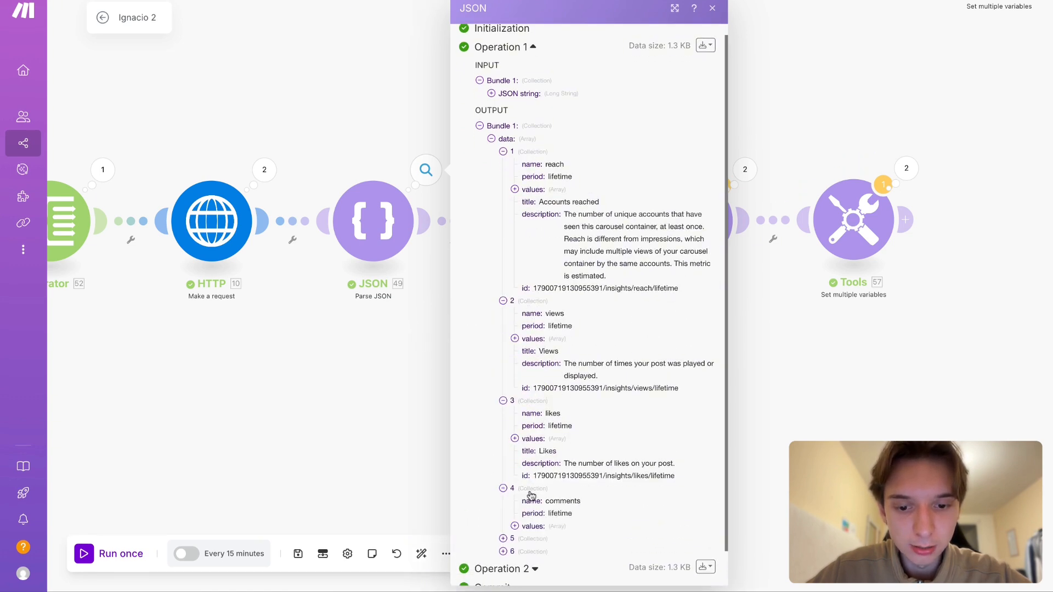
{"action": "scroll", "coordinate": [529, 494], "scroll_direction": "down", "scroll_amount": 3}
{"action": "left_click", "coordinate": [529, 499]}
{"action": "scroll", "coordinate": [533, 507], "scroll_direction": "down", "scroll_amount": 1}
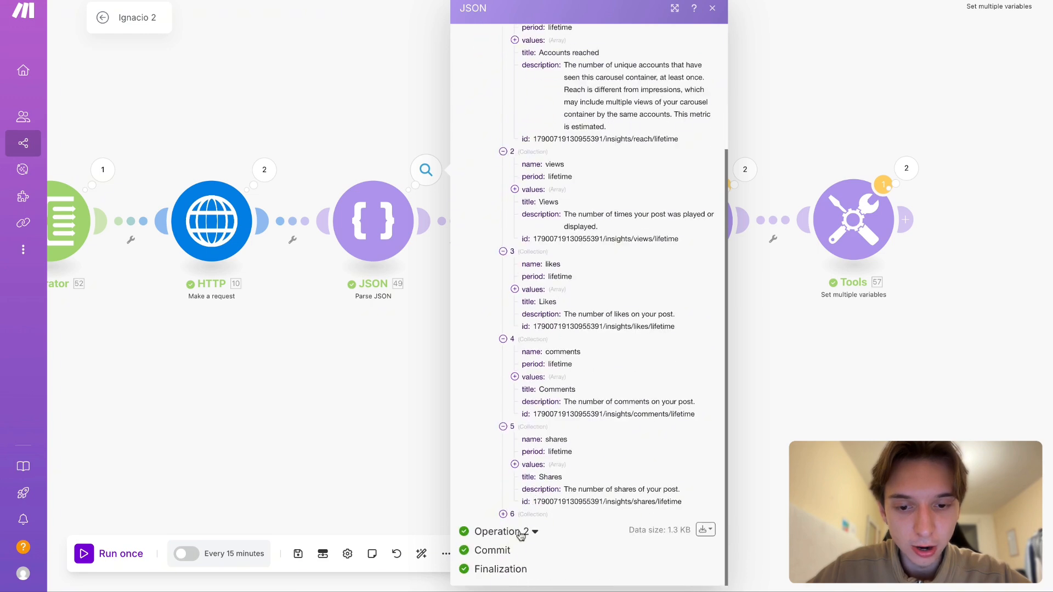
{"action": "left_click", "coordinate": [526, 516]}
{"action": "scroll", "coordinate": [547, 385], "scroll_direction": "down", "scroll_amount": 2}
{"action": "left_click", "coordinate": [298, 466]}
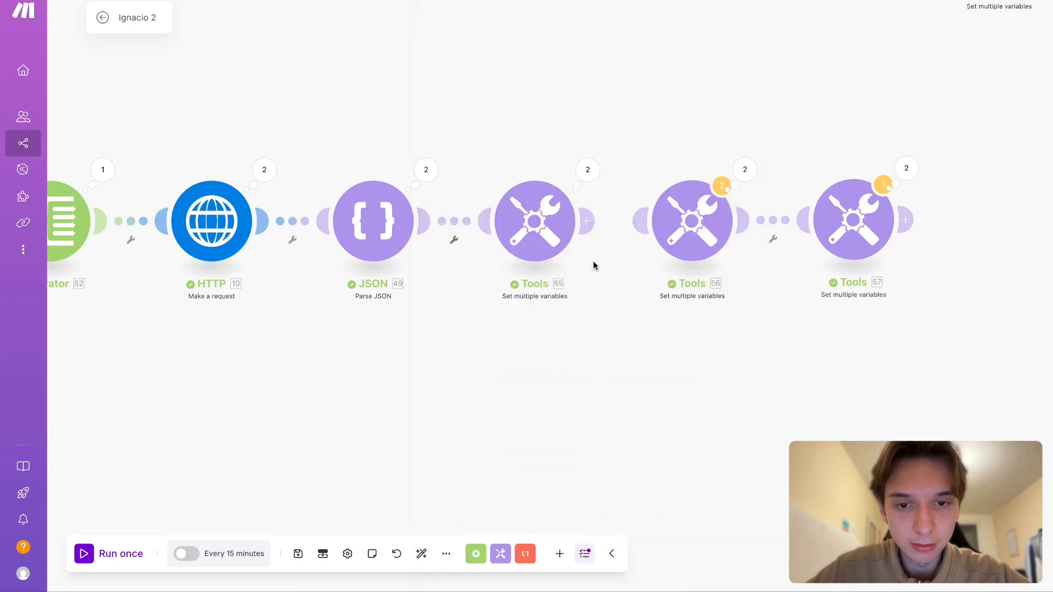
- Rename the timesSaved variable in the first Set multiple variables module as saved
{"action": "left_click", "coordinate": [516, 239]}
{"action": "left_click", "coordinate": [706, 230]}
{"action": "key", "text": "ctrl+a"}
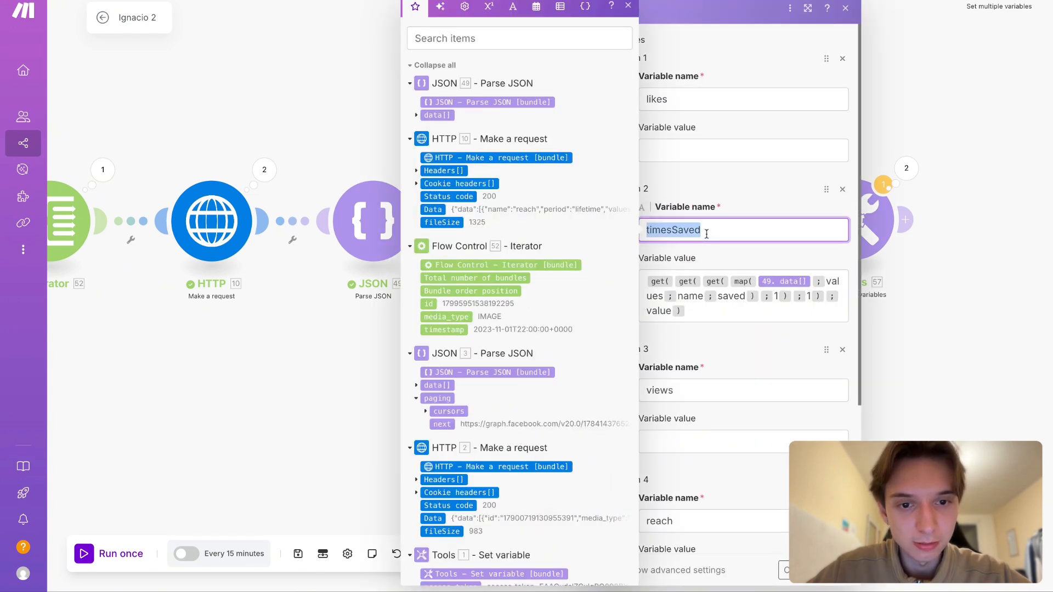
{"action": "type", "text": "sa"}
{"action": "left_click", "coordinate": [751, 189]}
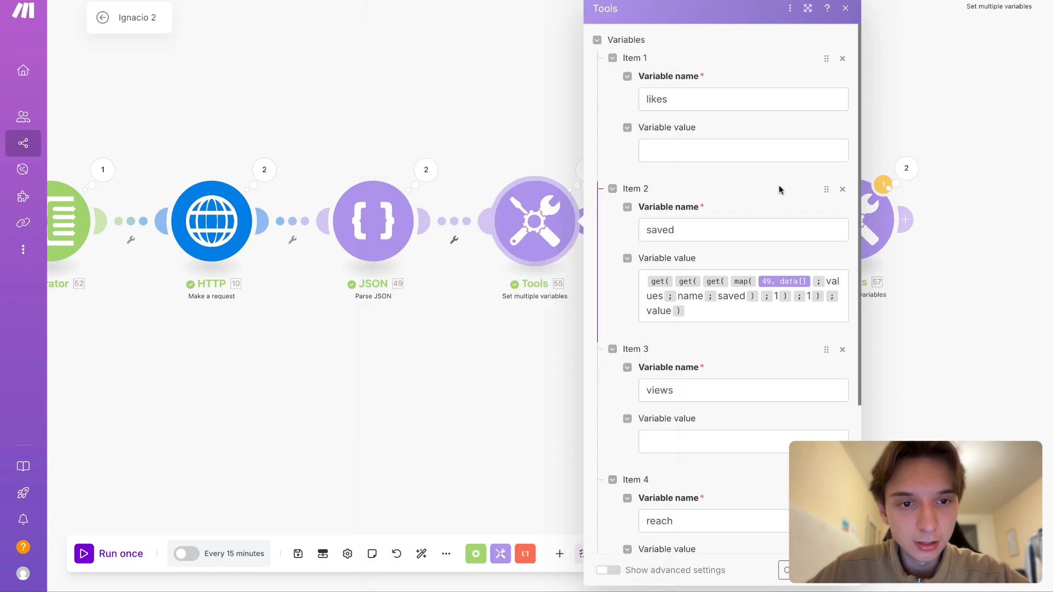
- Reorder the module's variables as reach, views, likes, comments and saved
{"action": "left_click_drag", "start_coordinate": [827, 349], "coordinate": [825, 347]}
{"action": "scroll", "coordinate": [721, 267], "scroll_direction": "down", "scroll_amount": 4}
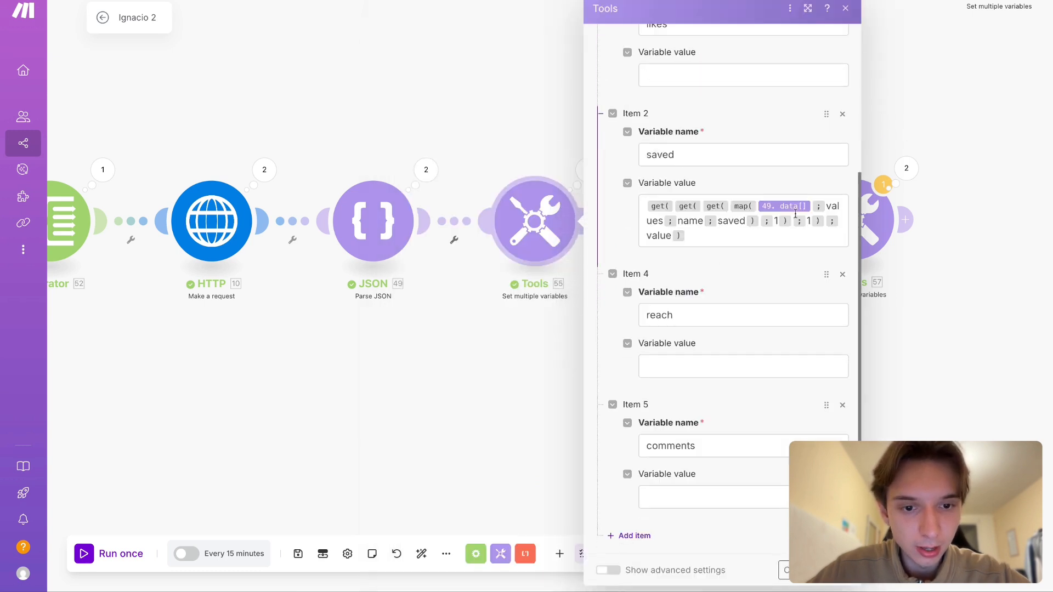
{"action": "left_click_drag", "start_coordinate": [824, 115], "coordinate": [825, 114]}
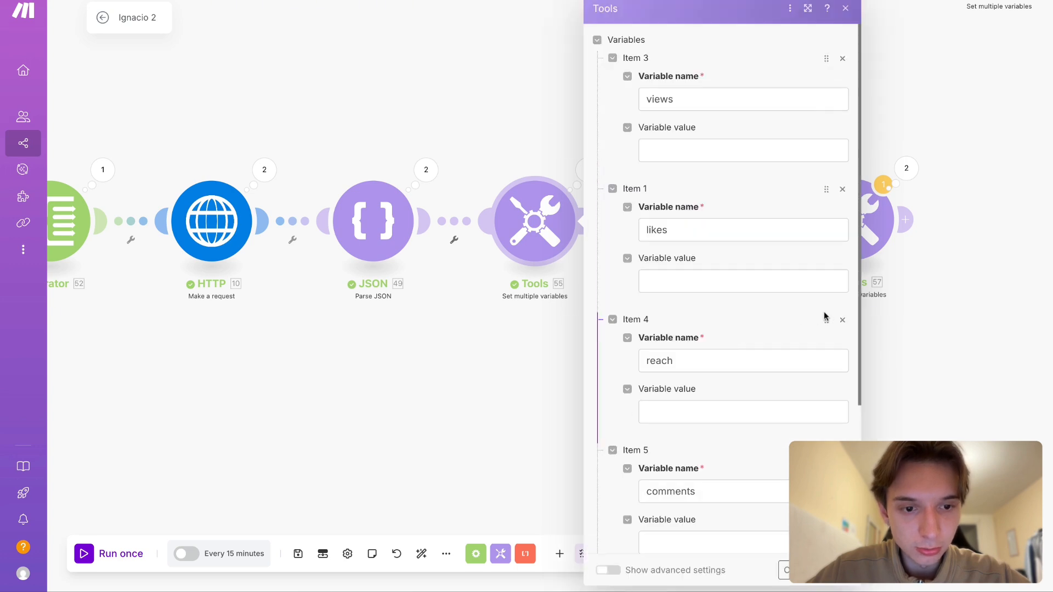
{"action": "left_click_drag", "start_coordinate": [826, 319], "coordinate": [783, 174]}
{"action": "scroll", "coordinate": [705, 178], "scroll_direction": "down", "scroll_amount": 3}
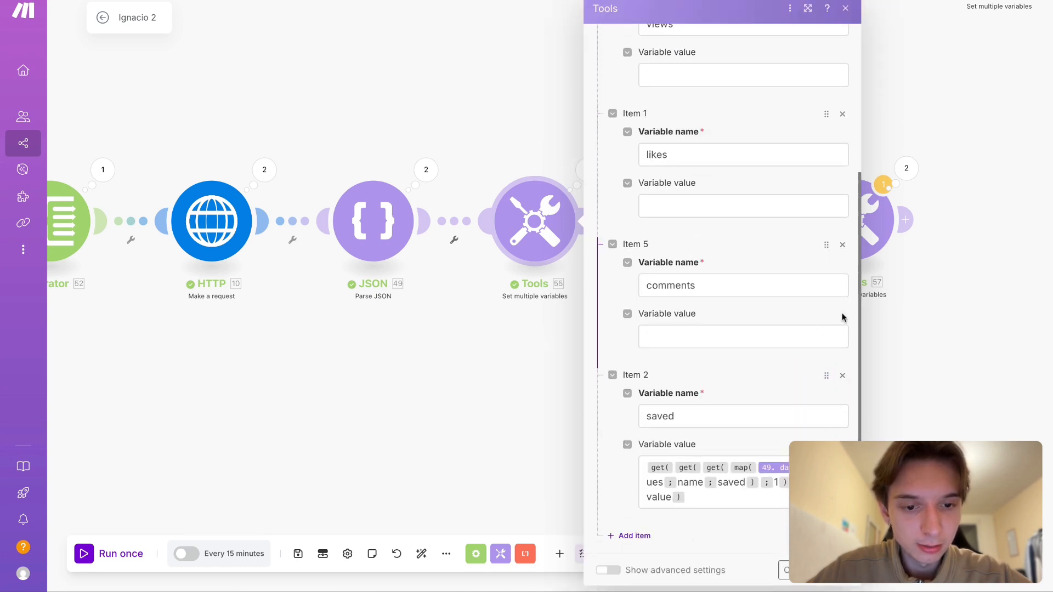
- Add a variable named shares, without a value, and place it between comments and saved
{"action": "left_click", "coordinate": [642, 535]}
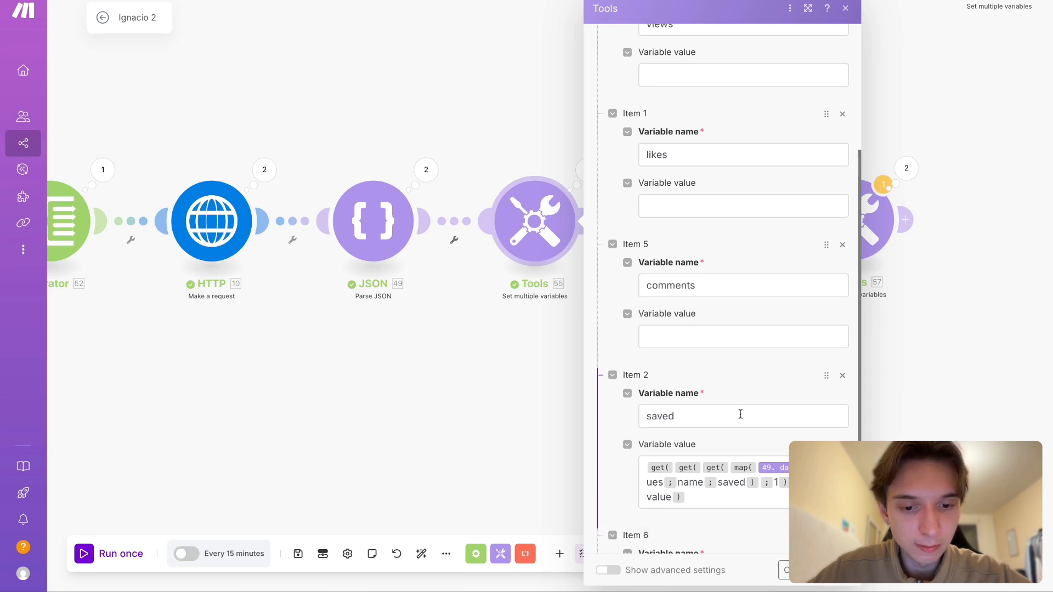
{"action": "scroll", "coordinate": [740, 415], "scroll_direction": "down", "scroll_amount": 3}
{"action": "left_click_drag", "start_coordinate": [825, 404], "coordinate": [825, 402]}
{"action": "scroll", "coordinate": [713, 442], "scroll_direction": "down", "scroll_amount": 5}
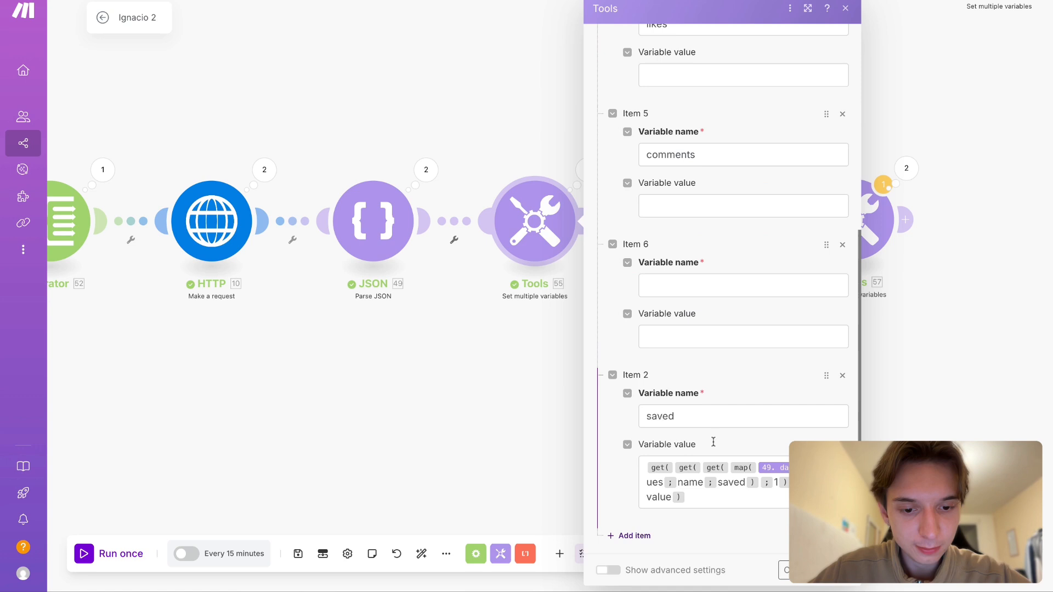
{"action": "left_click", "coordinate": [672, 290]}
{"action": "type", "text": "sja"}
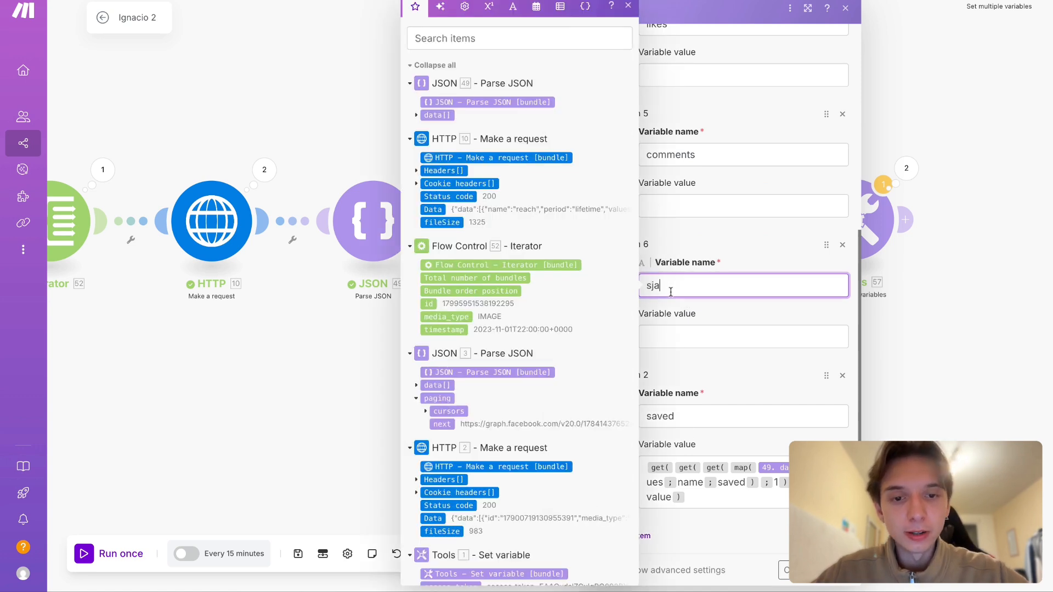
{"action": "key", "text": "BackSpace"}
{"action": "key", "text": "BackSpace"}
{"action": "type", "text": "hared"}
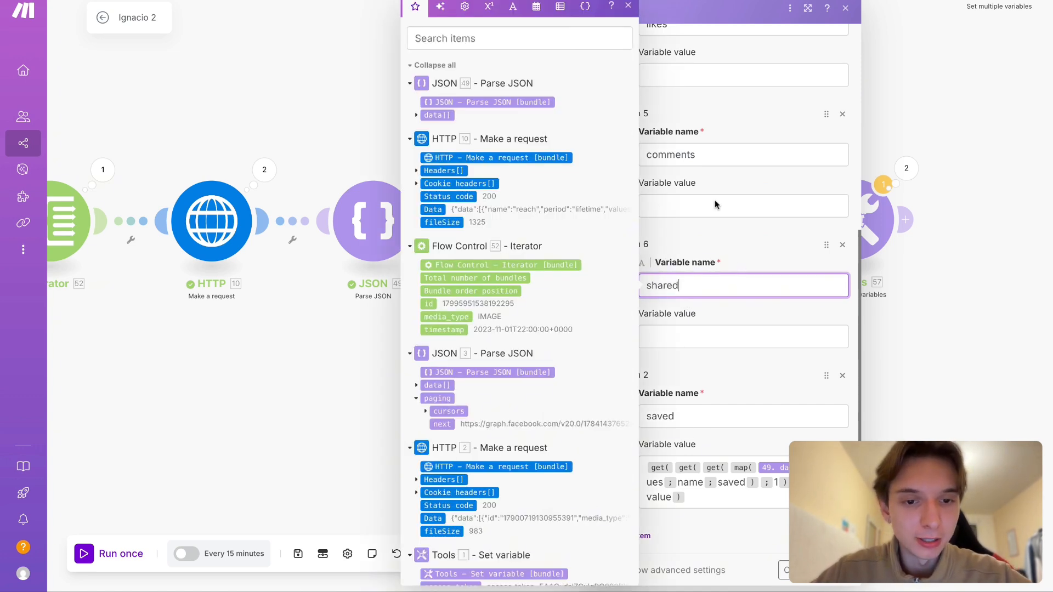
{"action": "key", "text": "BackSpace"}
{"action": "type", "text": "s"}
{"action": "left_click", "coordinate": [735, 244]}
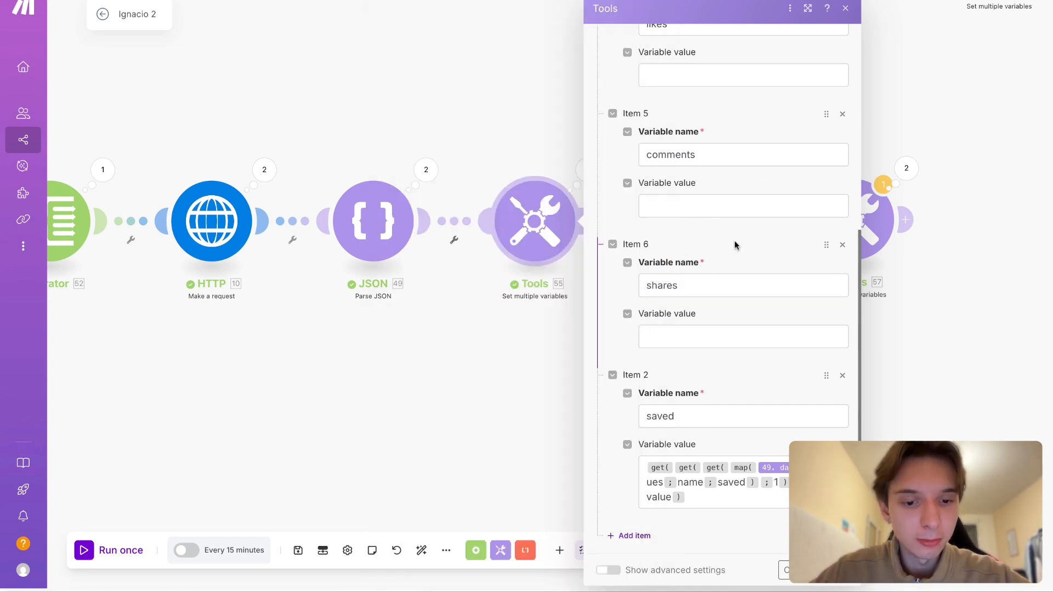
- Add a variable named objectId below saved, with the Iterator's id as its value
{"action": "left_click", "coordinate": [636, 536]}
{"action": "left_click", "coordinate": [702, 451]}
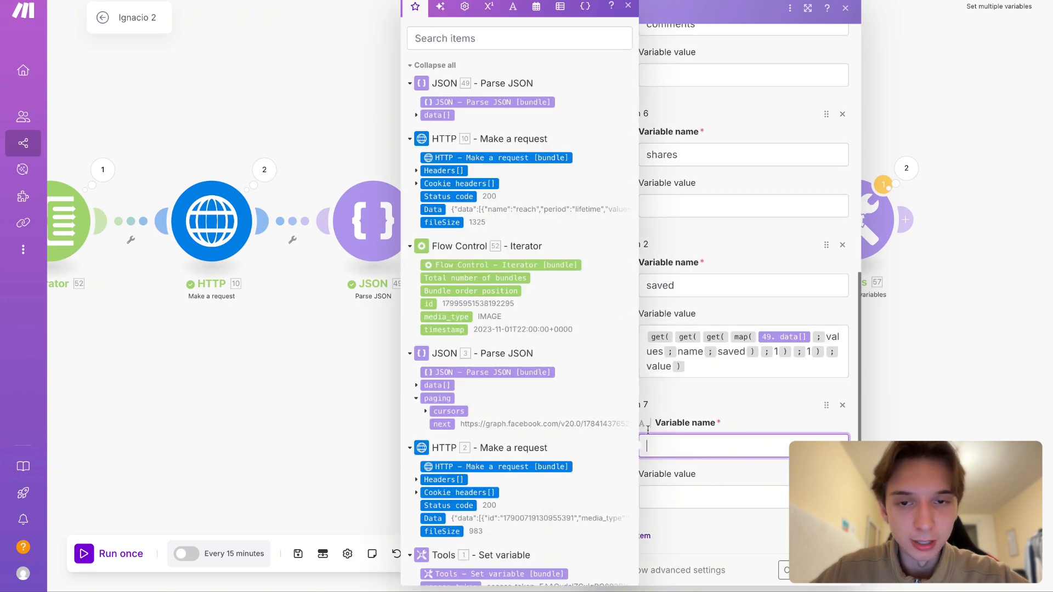
{"action": "type", "text": "ob"}
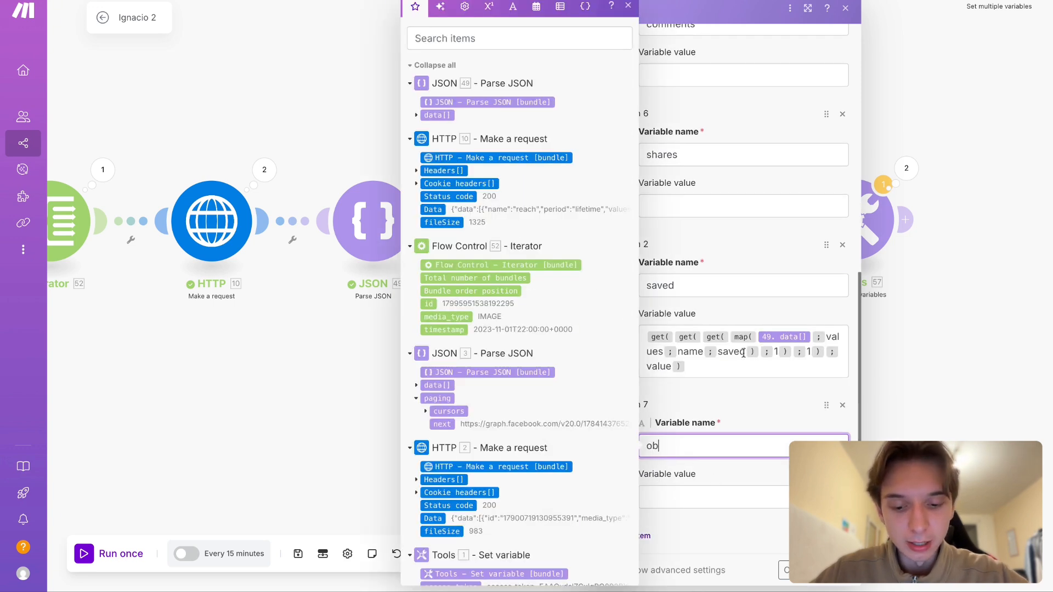
{"action": "type", "text": "jectId"}
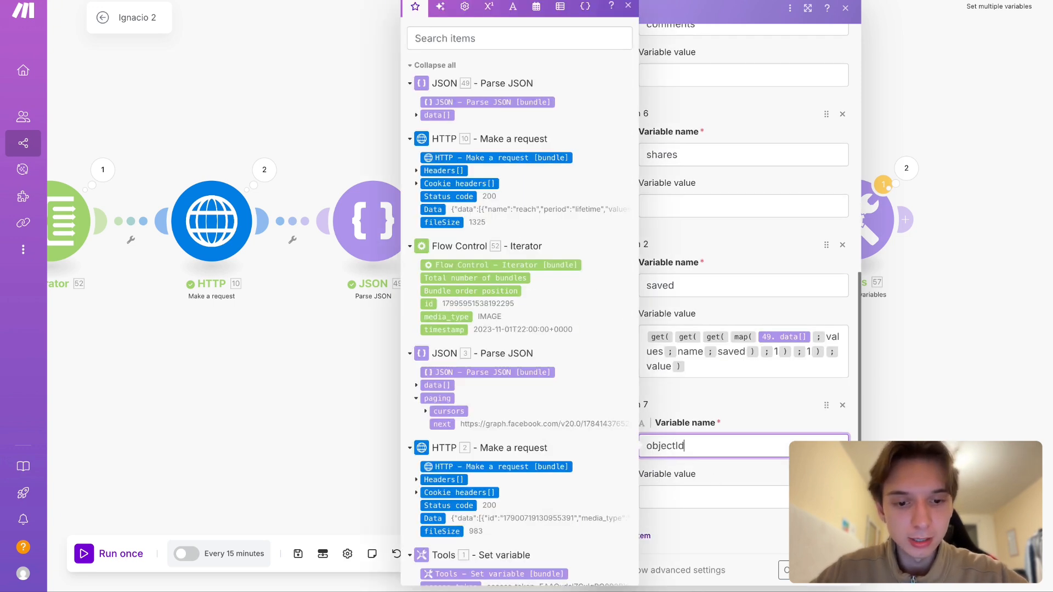
{"action": "left_click", "coordinate": [707, 494]}
{"action": "left_click", "coordinate": [429, 304]}
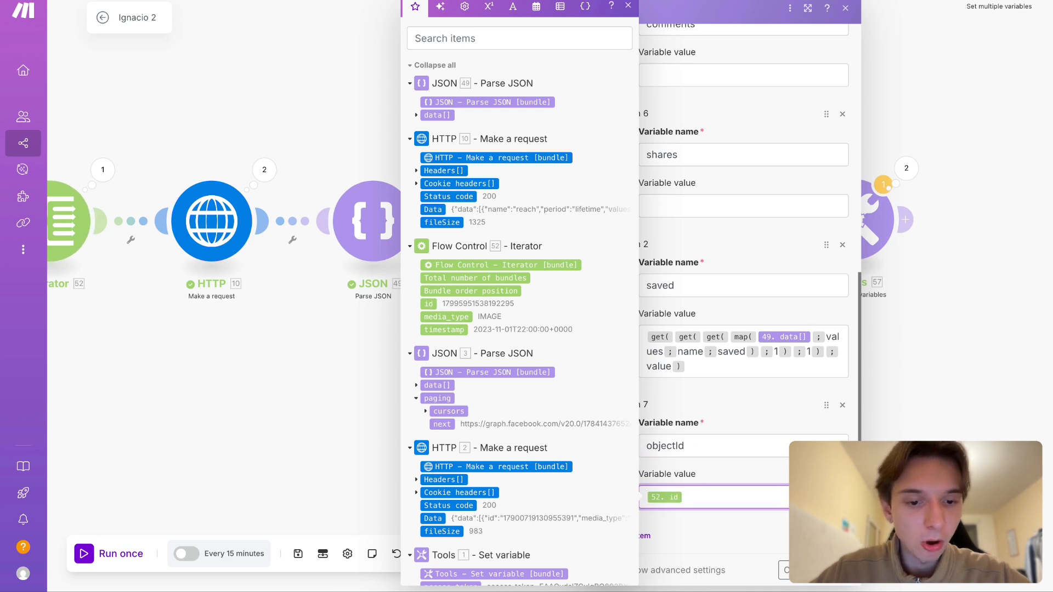
{"action": "left_click", "coordinate": [764, 425]}
- Copy the saved variable's nested get and map formula into the reach variable's value, with reach as the name to filter by
{"action": "scroll", "coordinate": [764, 425], "scroll_direction": "up", "scroll_amount": 6}
{"action": "scroll", "coordinate": [727, 275], "scroll_direction": "up", "scroll_amount": 1}
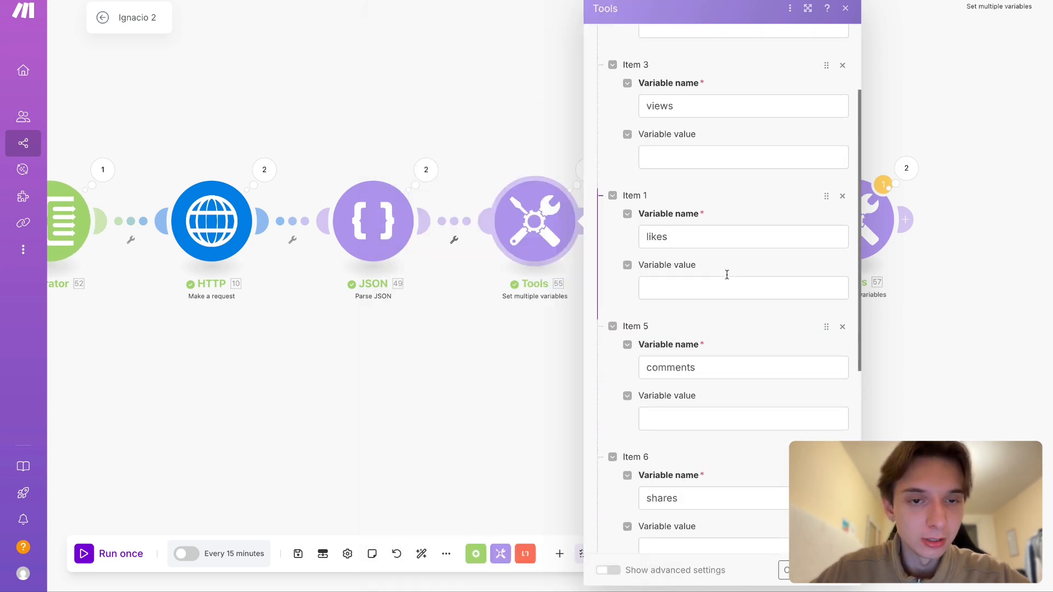
{"action": "scroll", "coordinate": [726, 274], "scroll_direction": "down", "scroll_amount": 6}
{"action": "left_click", "coordinate": [741, 359]}
{"action": "scroll", "coordinate": [740, 364], "scroll_direction": "up", "scroll_amount": 6}
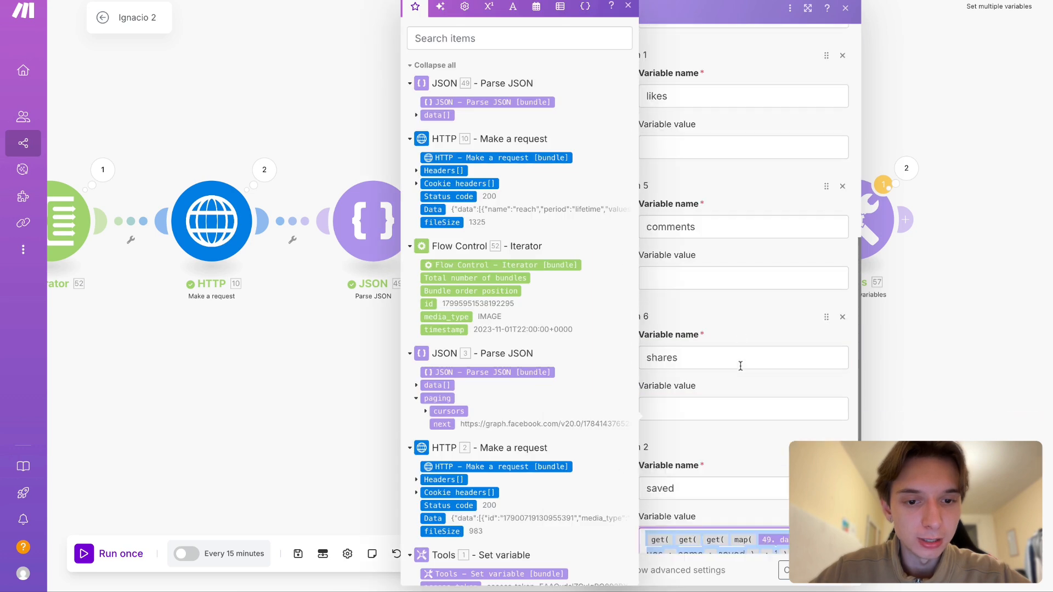
{"action": "left_click", "coordinate": [716, 144]}
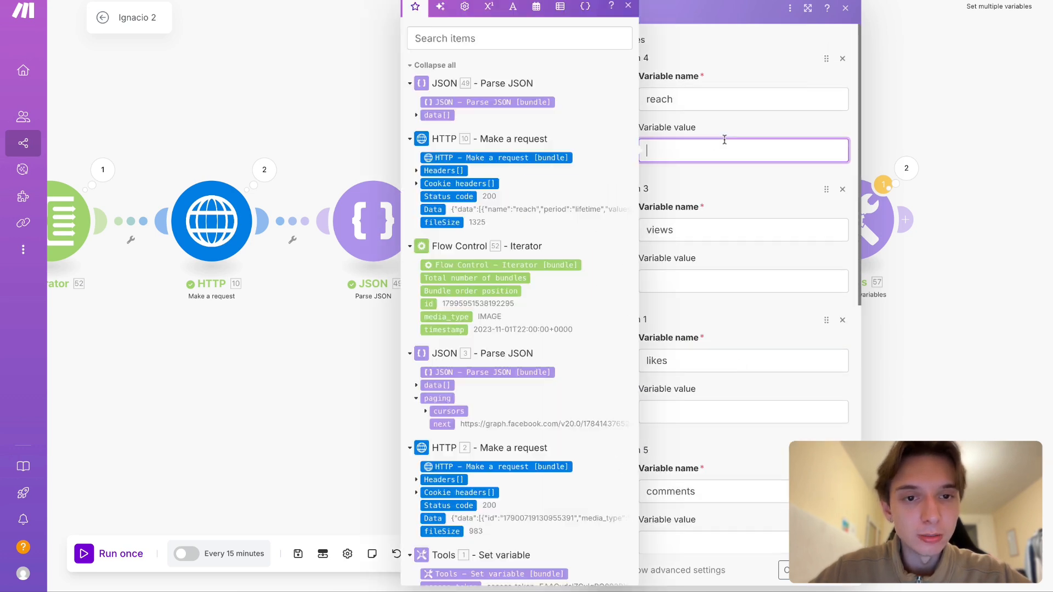
{"action": "type", "text": "get( get( get( map( 49. data[] ; values ; name ; saved ) ; 1 ) ; 1 ) ; value )"}
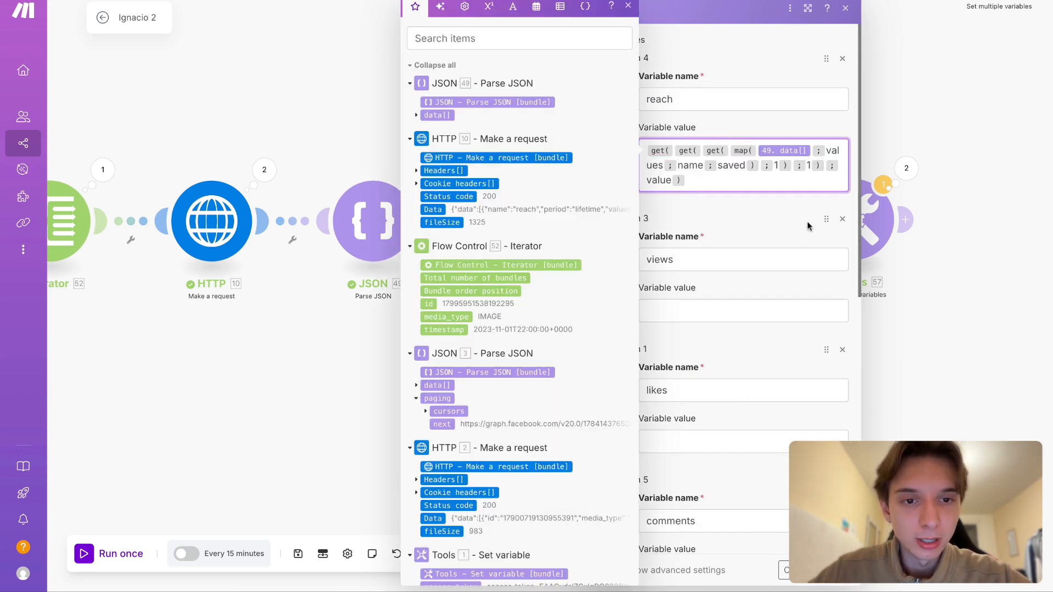
{"action": "double_click", "coordinate": [730, 166]}
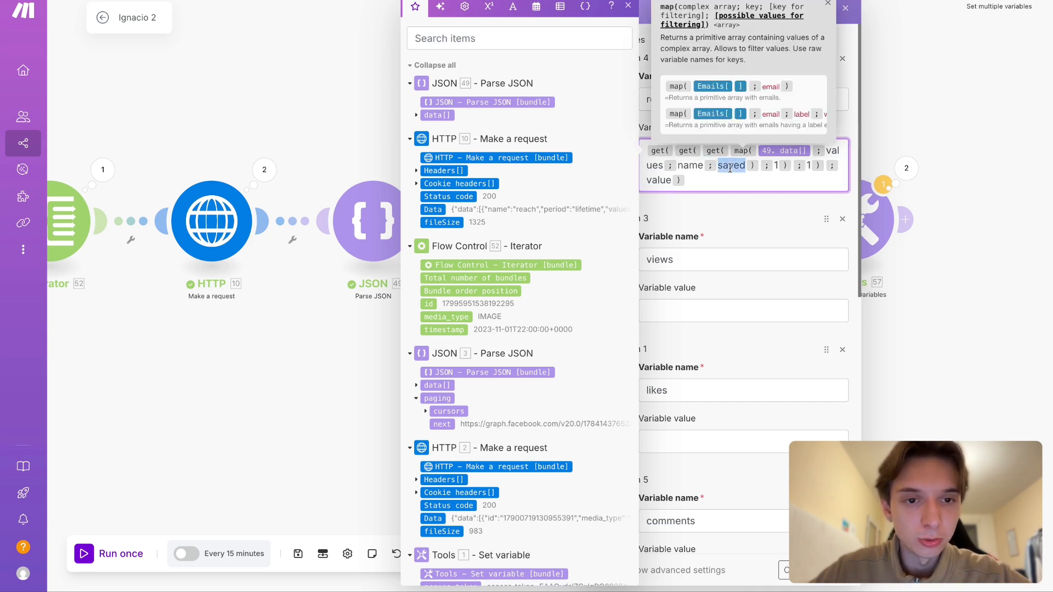
{"action": "type", "text": "reacn"}
{"action": "key", "text": "BackSpace"}
{"action": "type", "text": "h"}
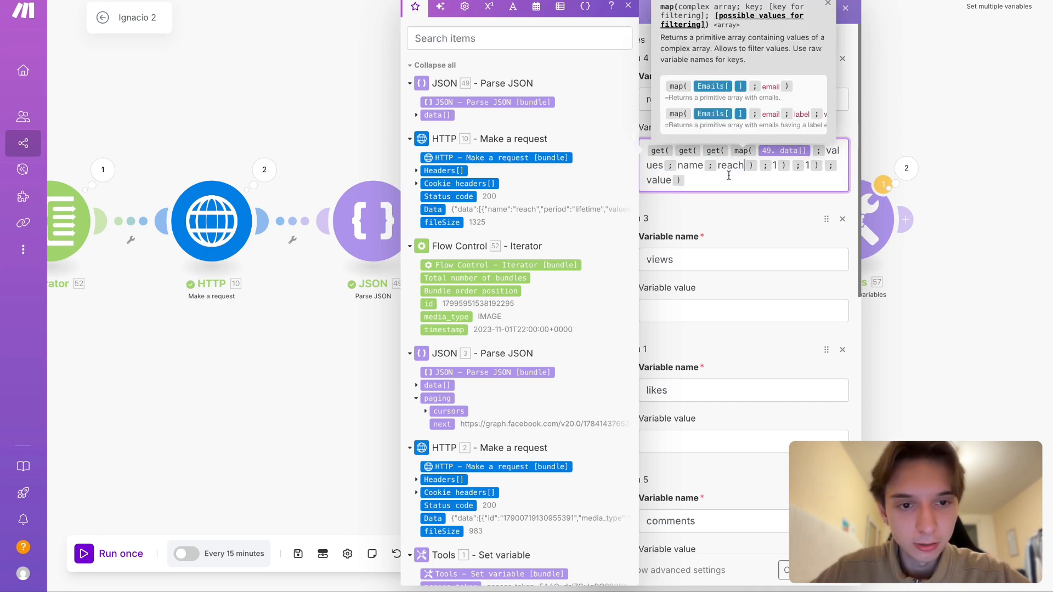
- Fill the views variable's value with the same copied formula, using views as the name to filter by
{"action": "left_click", "coordinate": [720, 314]}
{"action": "type", "text": "get(get(get(map(49. data[]; values; name; saved); 1); 1); value)"}
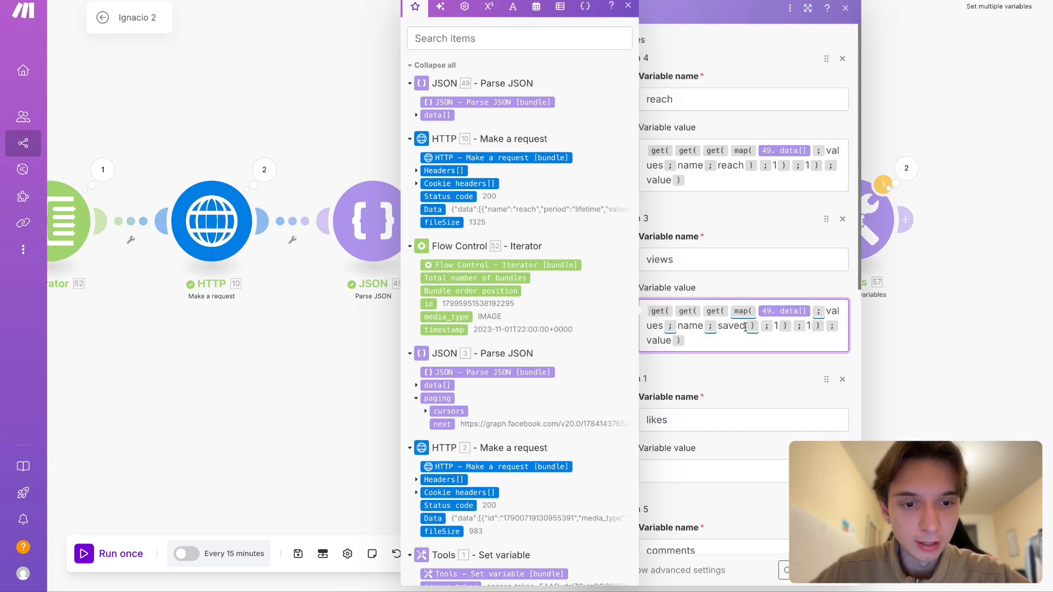
{"action": "double_click", "coordinate": [732, 326]}
{"action": "type", "text": "views"}
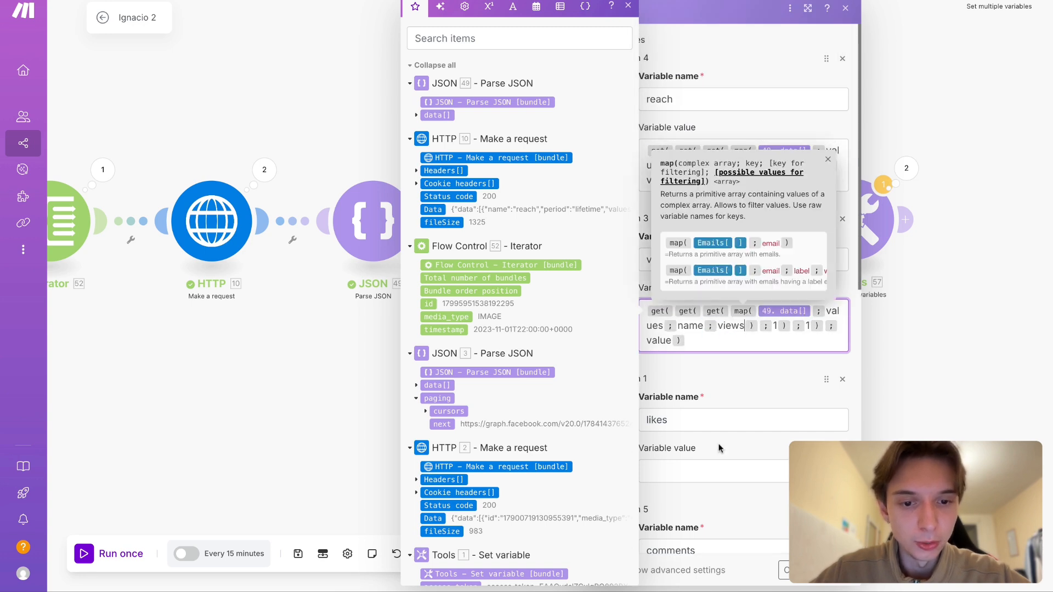
- Paste the copied get and map formula into the likes variable's value and replace its filter name with likes
{"action": "scroll", "coordinate": [718, 448], "scroll_direction": "down", "scroll_amount": 1}
{"action": "left_click", "coordinate": [722, 402]}
{"action": "type", "text": "get( get( get( map( 49. data[] ; values ; name ; saved ) ; 1 ) ; 1 ) ; value )"}
{"action": "double_click", "coordinate": [735, 417]}
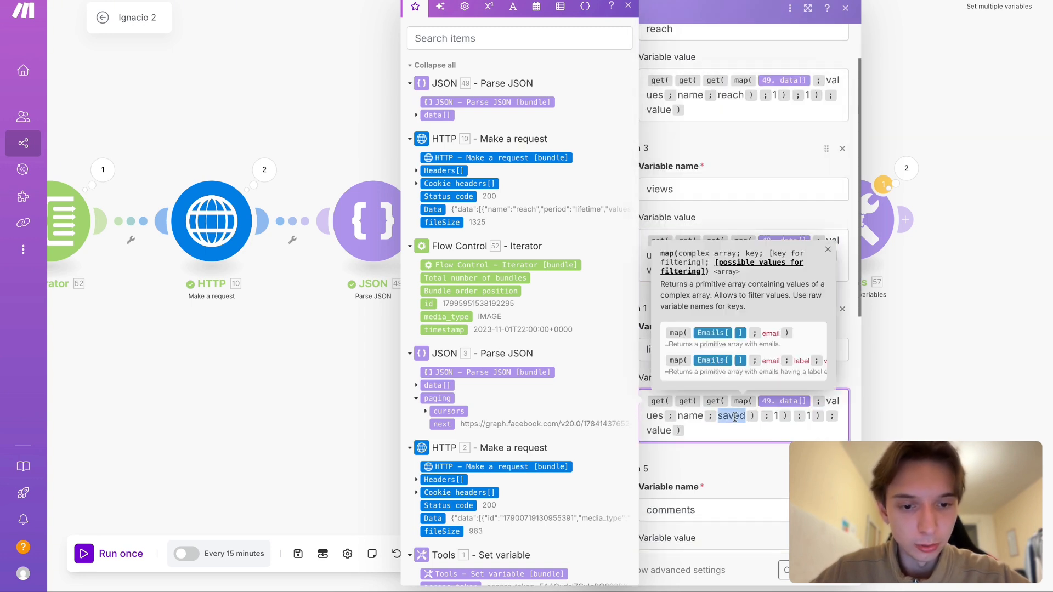
{"action": "type", "text": "likes"}
- Give the comments variable the copied get and map formula, with comments as its filter name
{"action": "scroll", "coordinate": [735, 417], "scroll_direction": "down", "scroll_amount": 3}
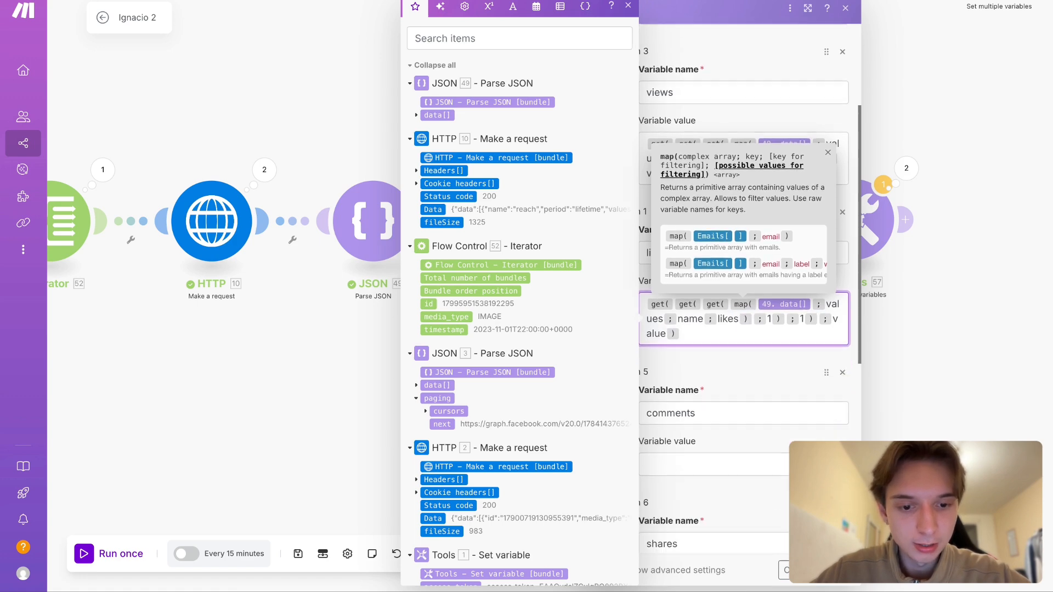
{"action": "left_click", "coordinate": [695, 434]}
{"action": "type", "text": "get( get( get( map( 49. data[] ; values ; name ; saved ) ; 1 ) ; 1 ) ; value )"}
{"action": "double_click", "coordinate": [737, 450]}
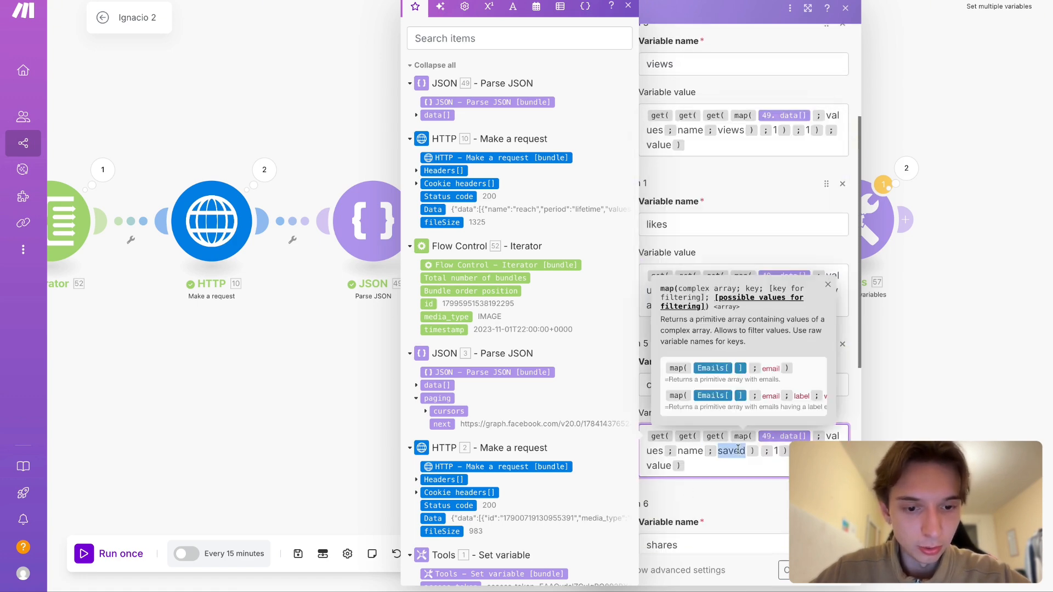
{"action": "type", "text": "comments"}
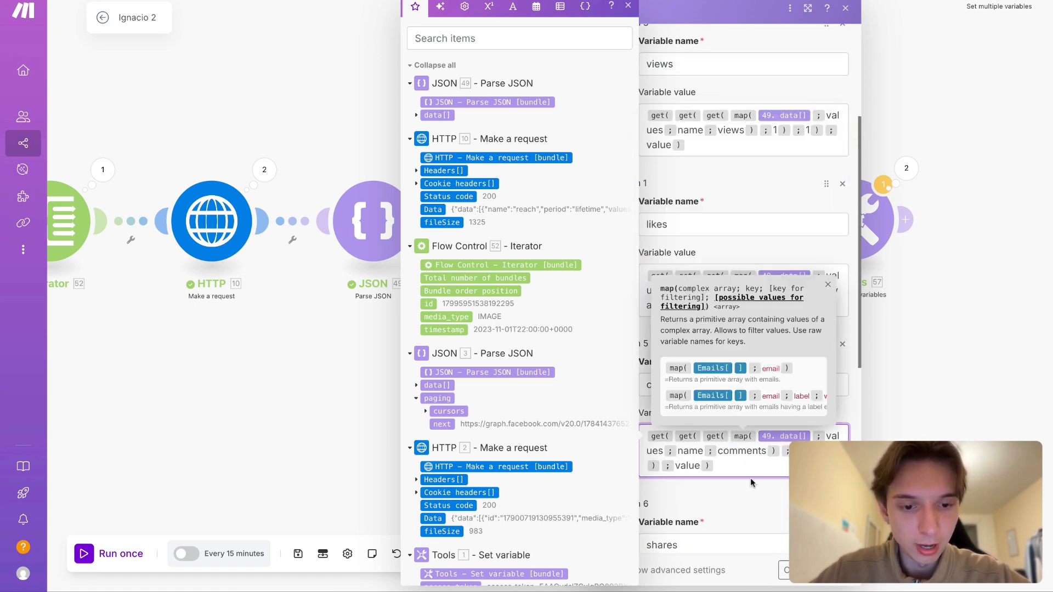
- Set the shares variable's value to the copied formula filtered by shares, and save the module's settings
{"action": "scroll", "coordinate": [750, 478], "scroll_direction": "down", "scroll_amount": 5}
{"action": "left_click", "coordinate": [687, 348]}
{"action": "type", "text": "get(get(get(map(49. data[]; values; name; saved); 1); 1); value)"}
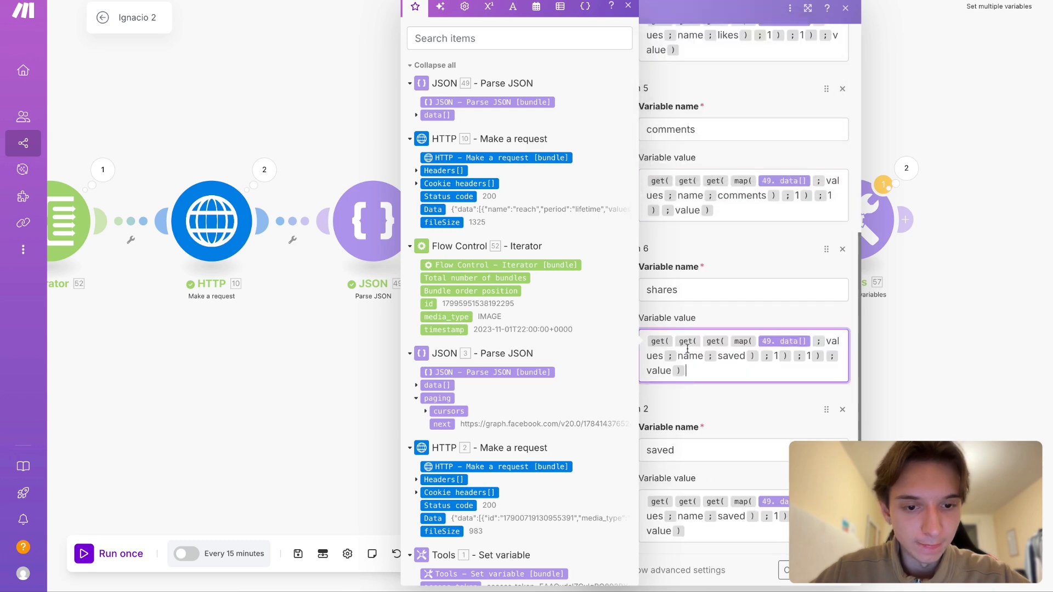
{"action": "double_click", "coordinate": [731, 358]}
{"action": "type", "text": "shares"}
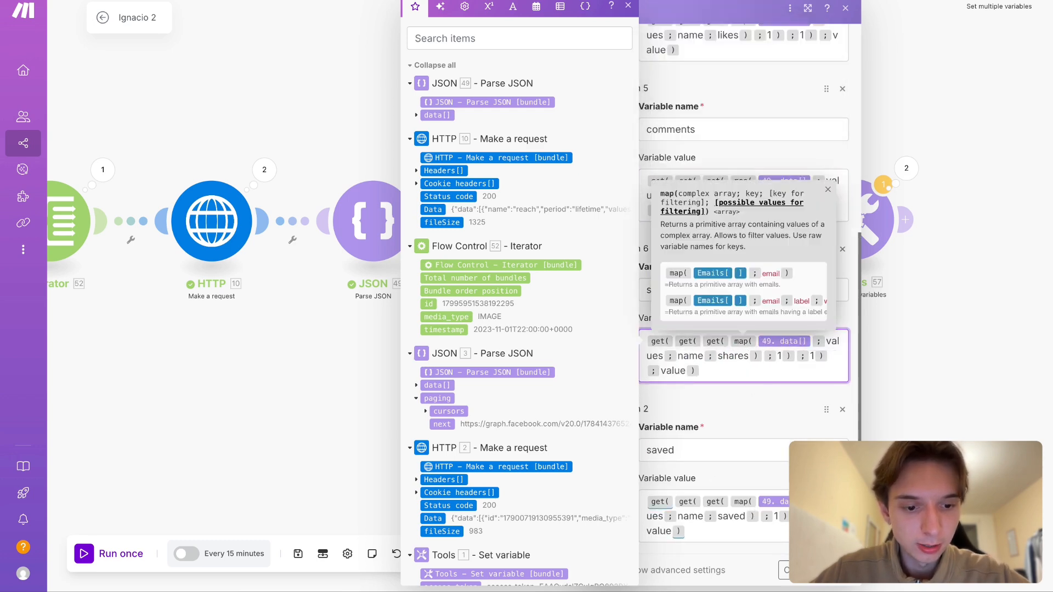
{"action": "left_click", "coordinate": [835, 570]}
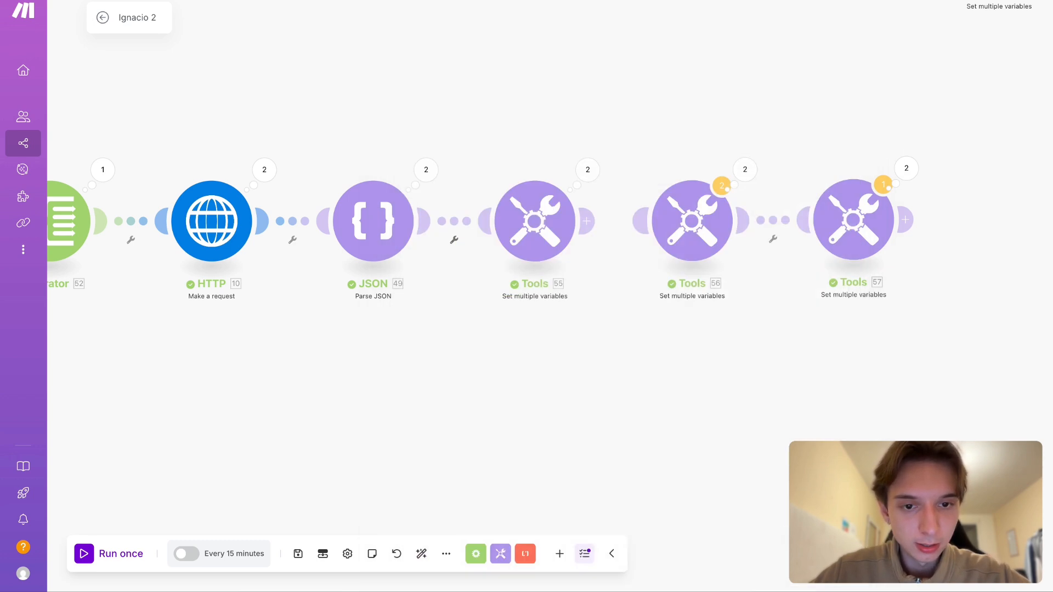
- Examine the second Parse JSON module's first operation output, expanding the data array's metric collections to check their names
{"action": "left_click", "coordinate": [426, 169]}
{"action": "left_click", "coordinate": [519, 167]}
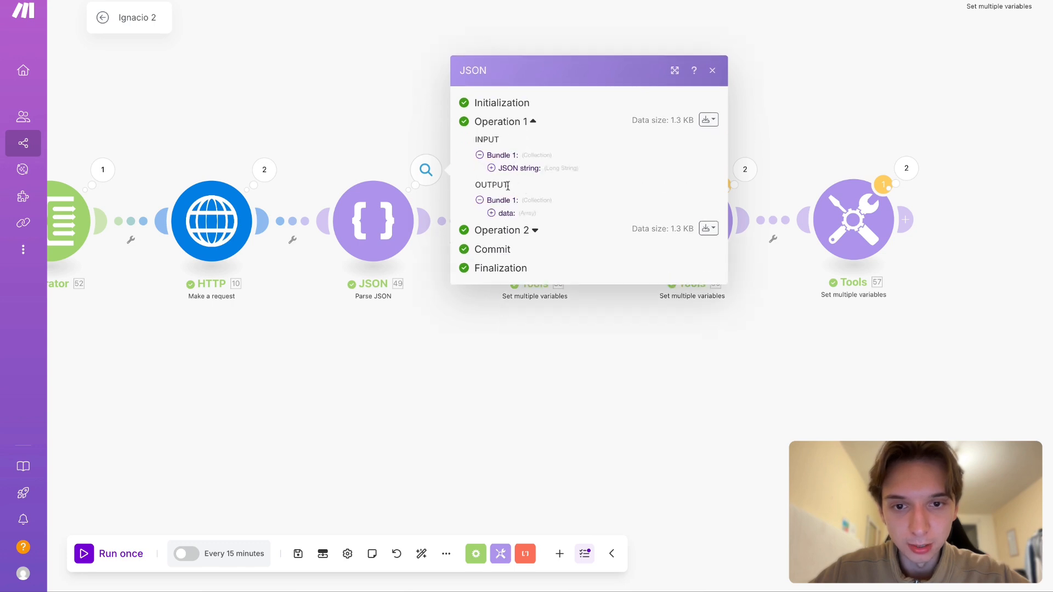
{"action": "left_click", "coordinate": [506, 214]}
{"action": "left_click", "coordinate": [530, 189]}
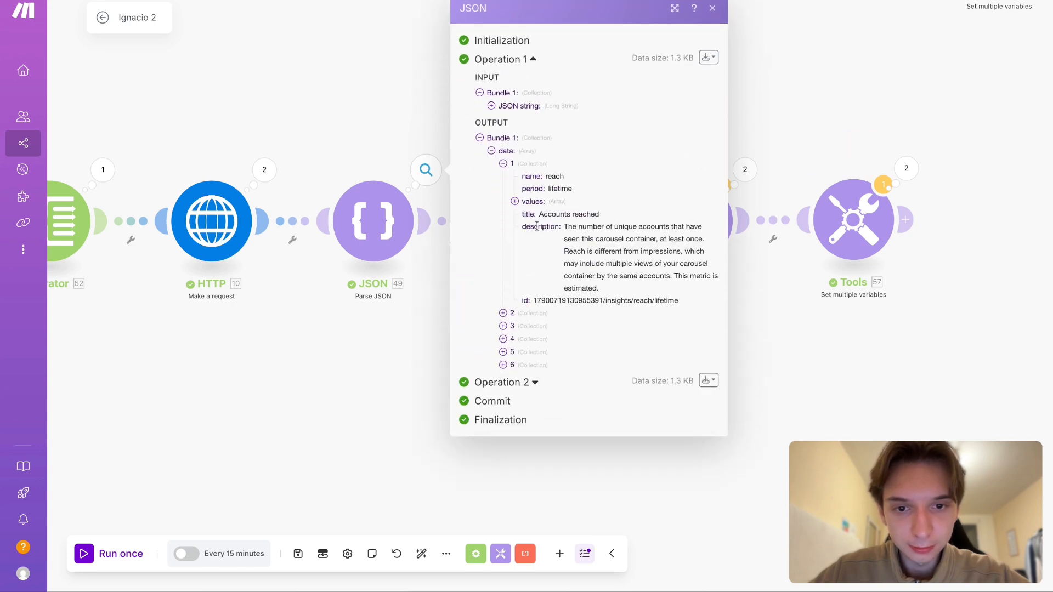
{"action": "left_click", "coordinate": [531, 316]}
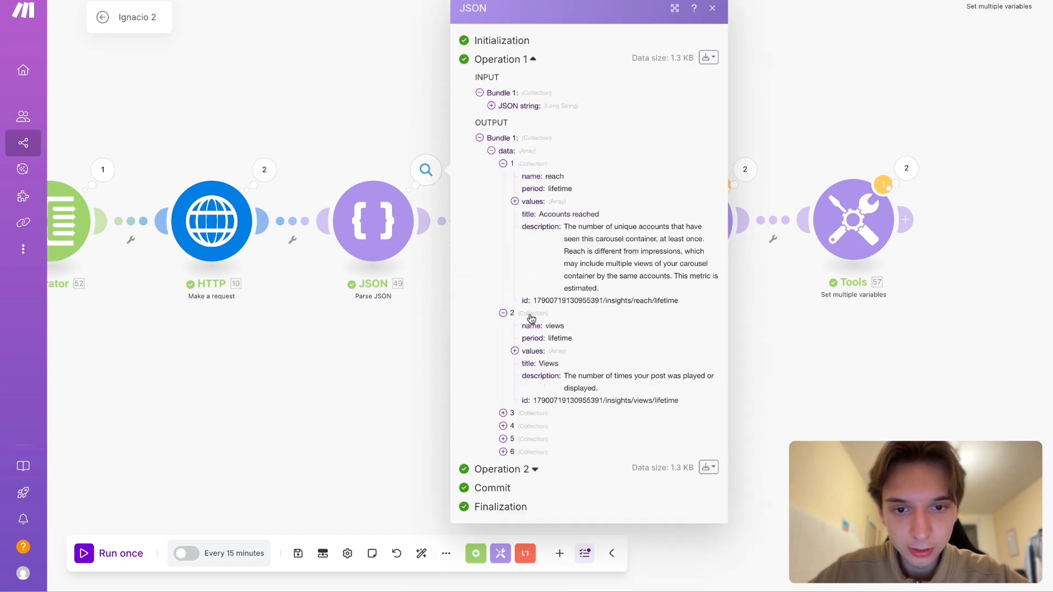
{"action": "left_click", "coordinate": [542, 414]}
{"action": "left_click", "coordinate": [538, 487]}
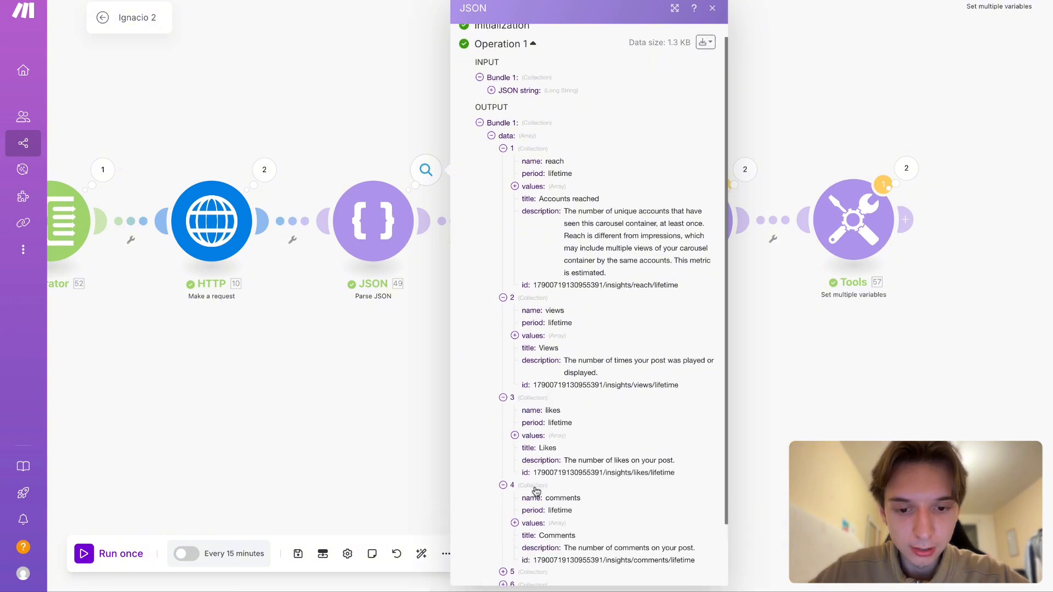
{"action": "left_click", "coordinate": [537, 513]}
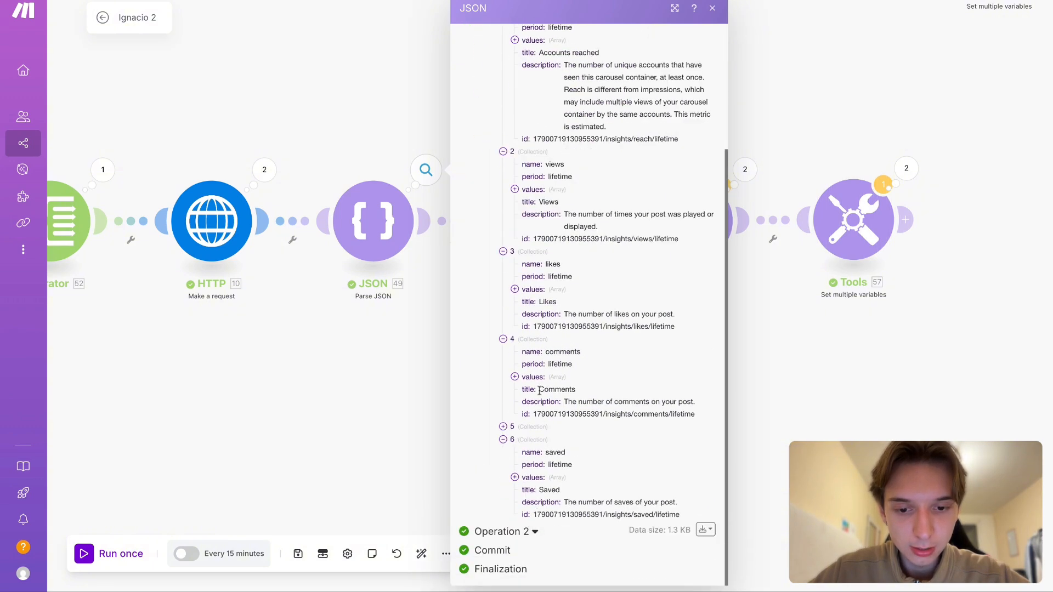
{"action": "left_click", "coordinate": [372, 446]}
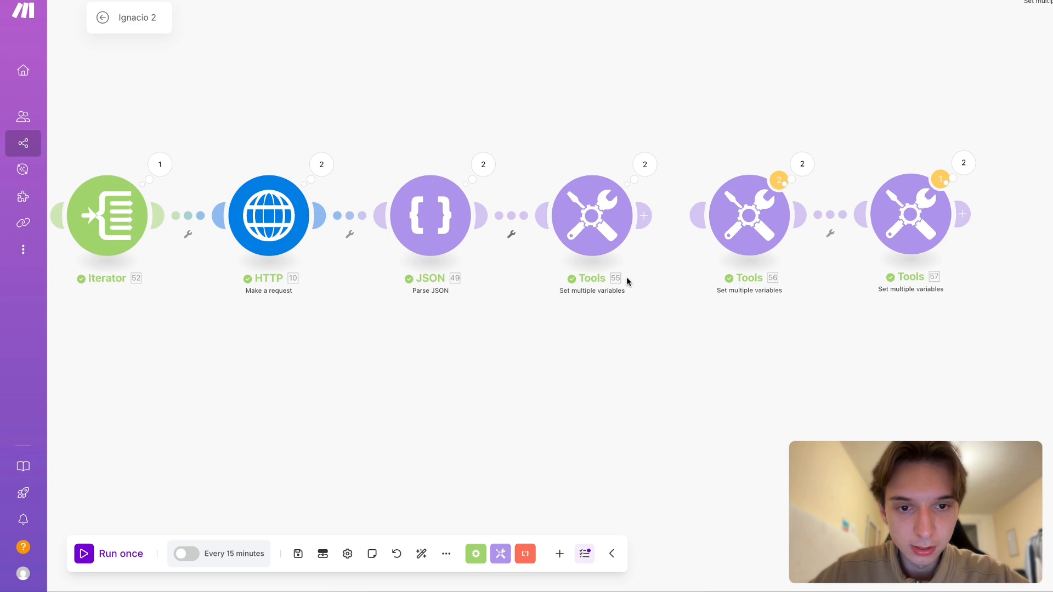
- Run the scenario once and check the output of the Set multiple variables module connected after the second Parse JSON
{"action": "left_click", "coordinate": [639, 157]}
{"action": "left_click", "coordinate": [561, 344]}
{"action": "left_click_drag", "start_coordinate": [561, 344], "coordinate": [588, 343]}
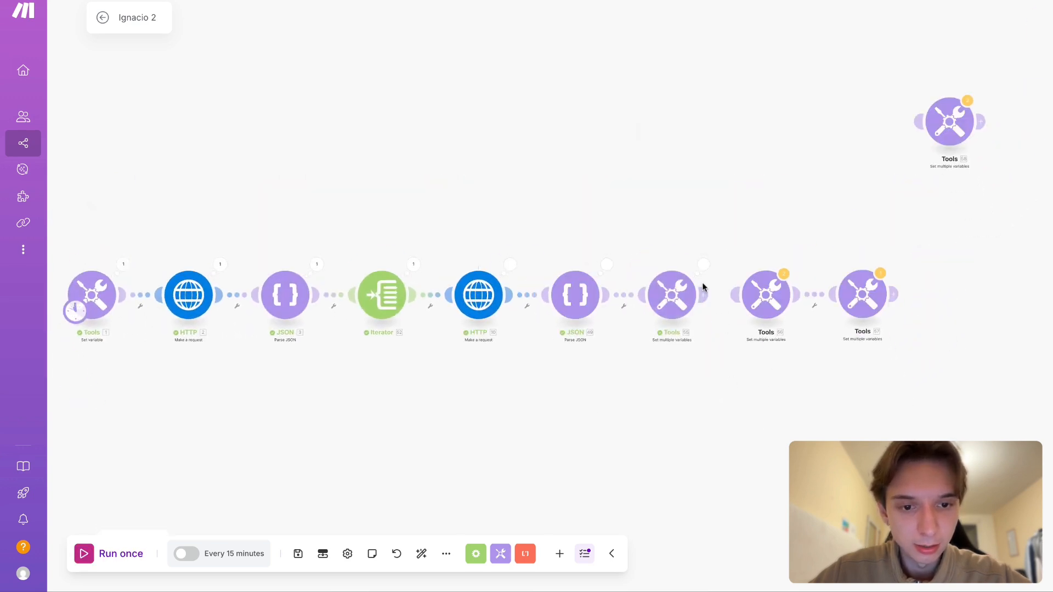
{"action": "left_click", "coordinate": [703, 266]}
{"action": "left_click", "coordinate": [778, 262]}
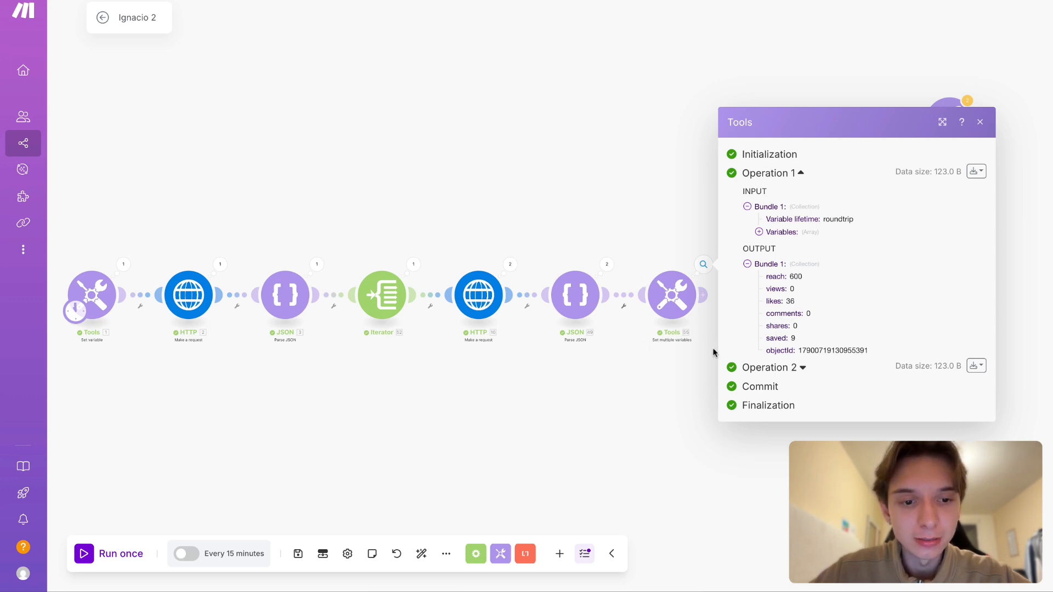
{"action": "left_click", "coordinate": [571, 429]}
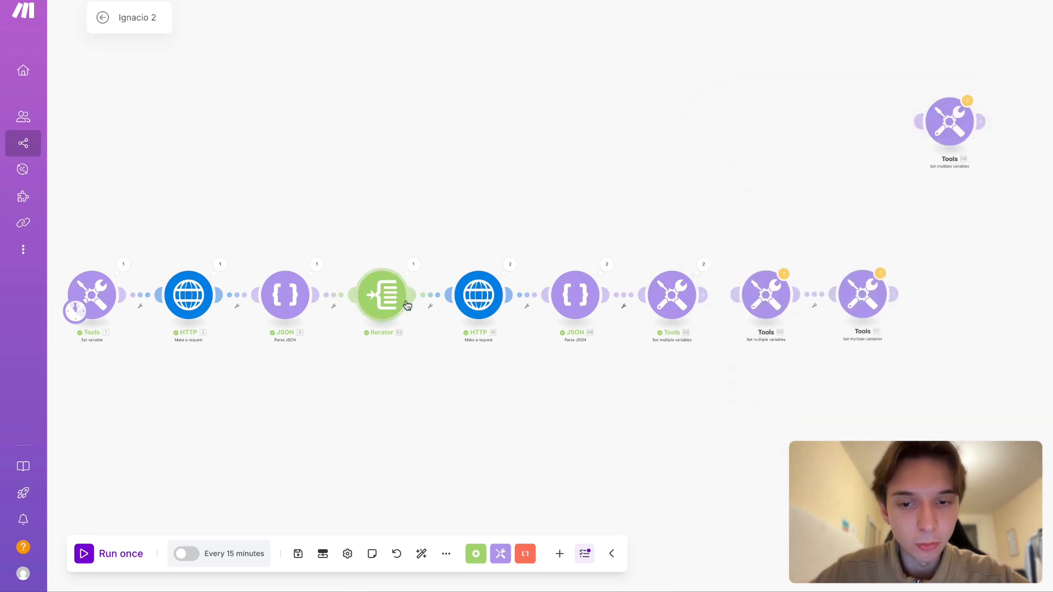
- Review the connected Set multiple variables module's first operation output, going through the object ID, saved, shares, comments, likes, views and reach
{"action": "scroll", "coordinate": [246, 465], "scroll_direction": "left", "scroll_amount": 1}
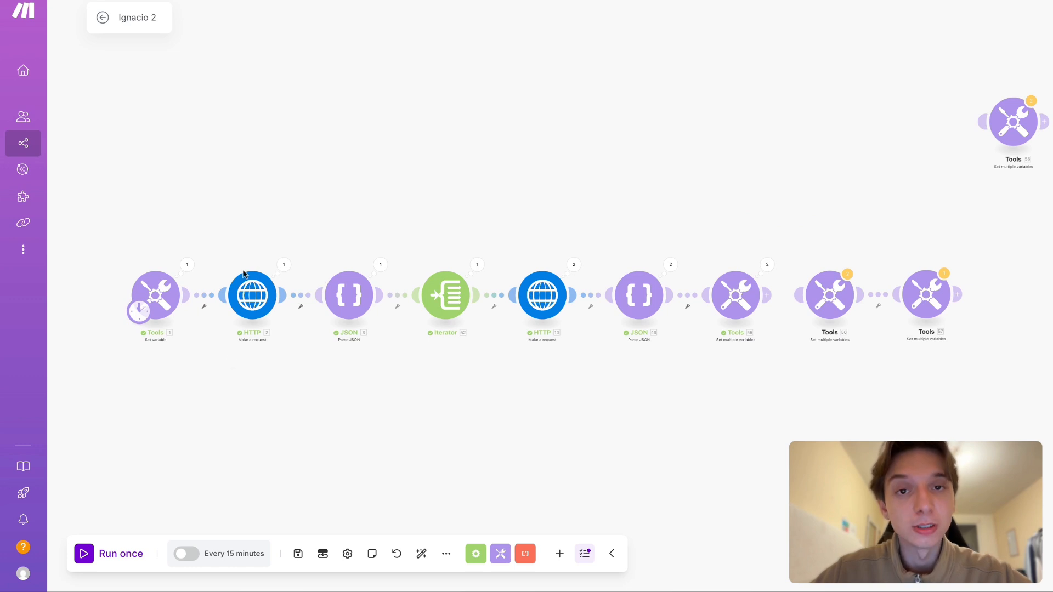
{"action": "scroll", "coordinate": [371, 359], "scroll_direction": "right", "scroll_amount": 2}
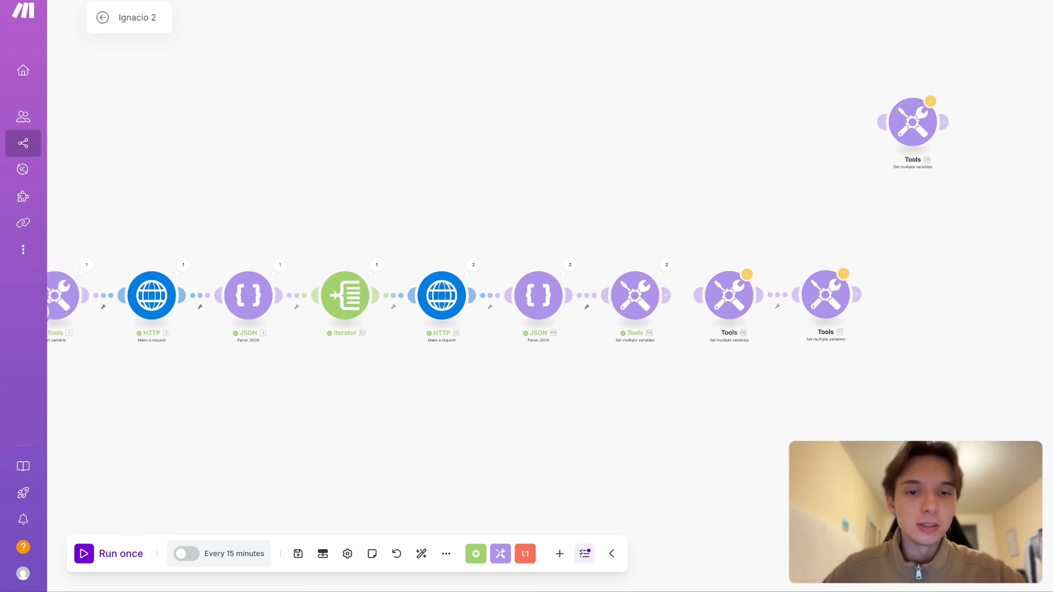
{"action": "scroll", "coordinate": [587, 300], "scroll_direction": "right", "scroll_amount": 2}
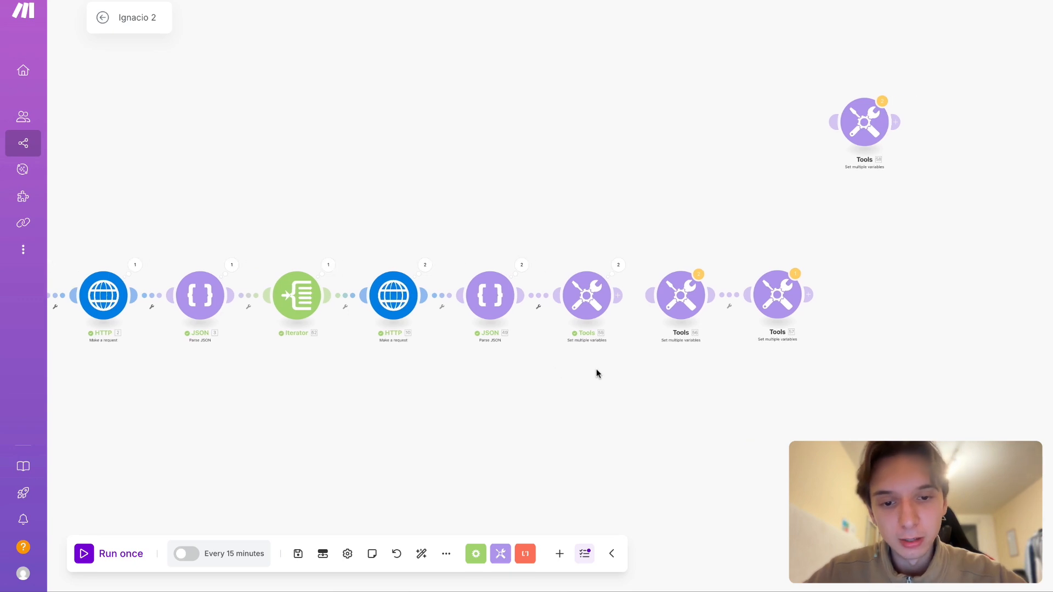
{"action": "left_click", "coordinate": [611, 264]}
{"action": "left_click", "coordinate": [677, 262]}
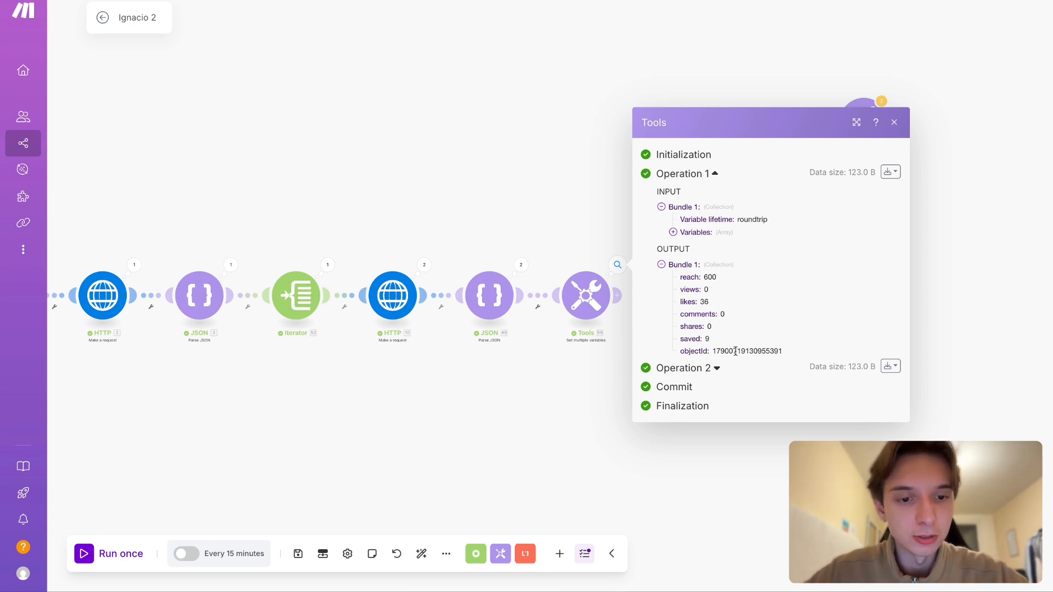
{"action": "double_click", "coordinate": [747, 350]}
{"action": "left_click_drag", "start_coordinate": [737, 340], "coordinate": [639, 342]}
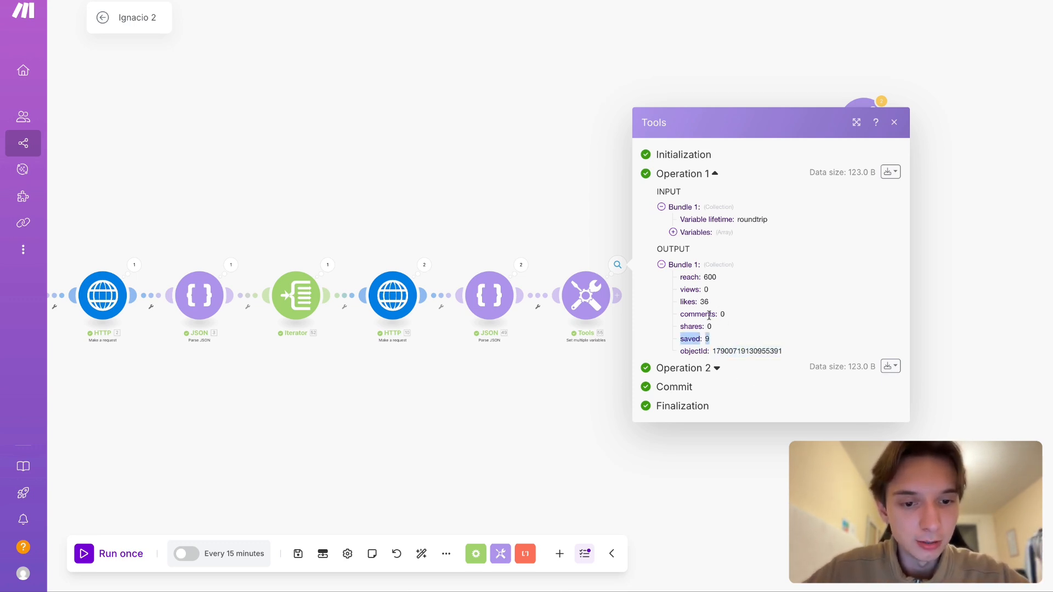
{"action": "left_click_drag", "start_coordinate": [719, 324], "coordinate": [664, 326]}
{"action": "left_click_drag", "start_coordinate": [741, 328], "coordinate": [674, 286]}
{"action": "left_click", "coordinate": [721, 278]}
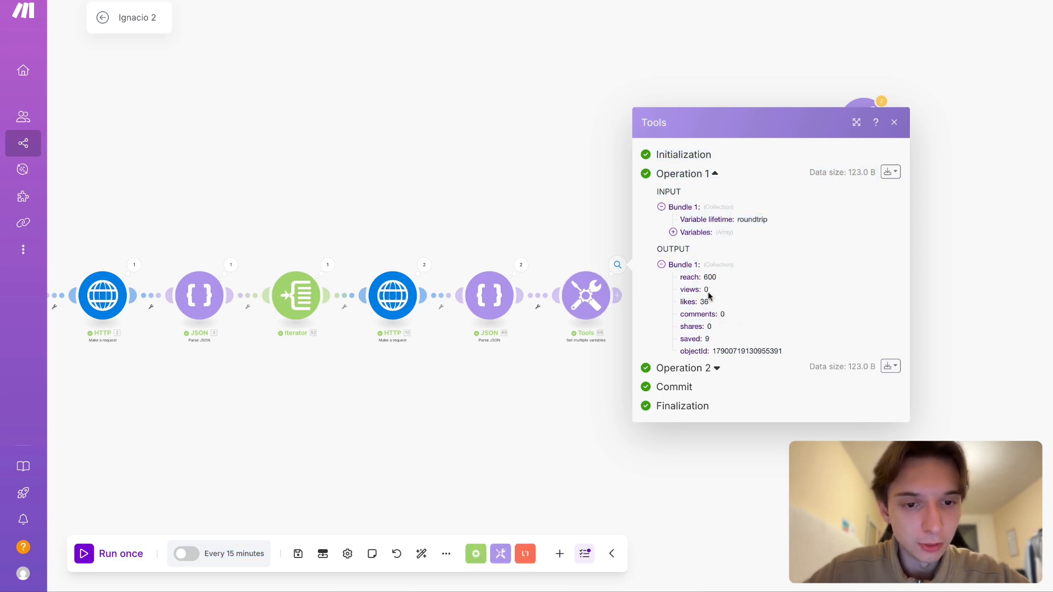
- Expand the second operation of the Set multiple variables output and review the other post's metrics and object ID
{"action": "left_click", "coordinate": [716, 369]}
{"action": "left_click_drag", "start_coordinate": [712, 384], "coordinate": [783, 459]}
{"action": "left_click", "coordinate": [675, 387]}
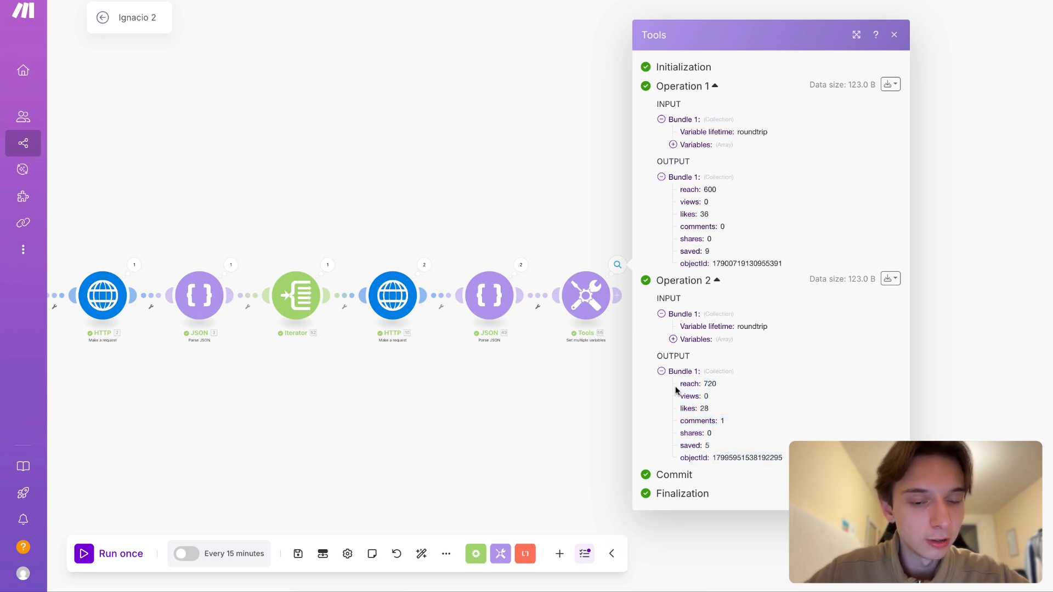
{"action": "left_click", "coordinate": [498, 469]}
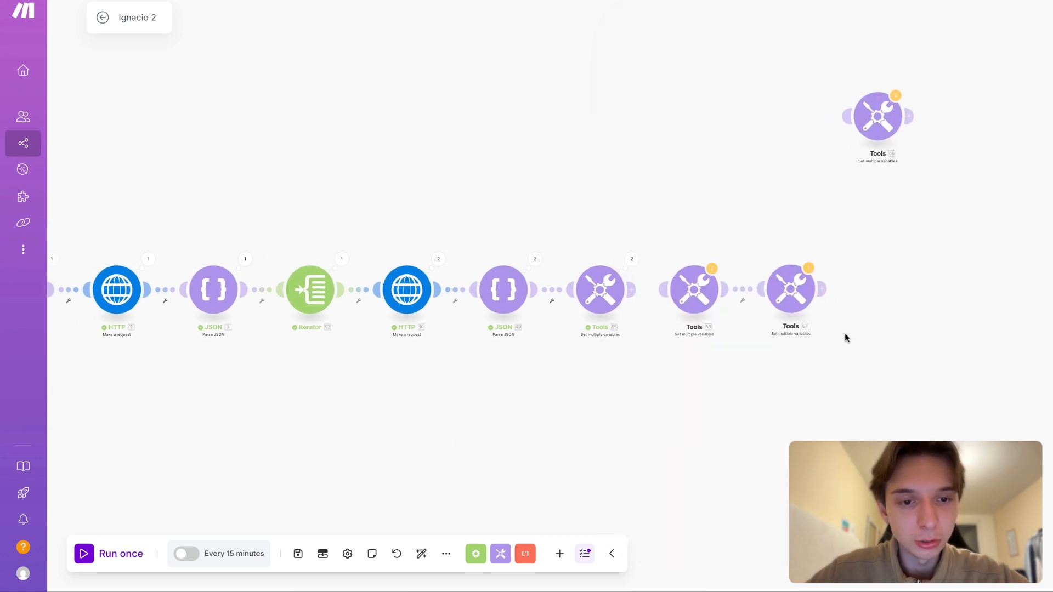
- Move the two linked, unused Set multiple variables modules away from the main flow, just above the other detached module
{"action": "left_click_drag", "start_coordinate": [845, 334], "coordinate": [669, 233]}
{"action": "left_click_drag", "start_coordinate": [690, 282], "coordinate": [726, 16]}
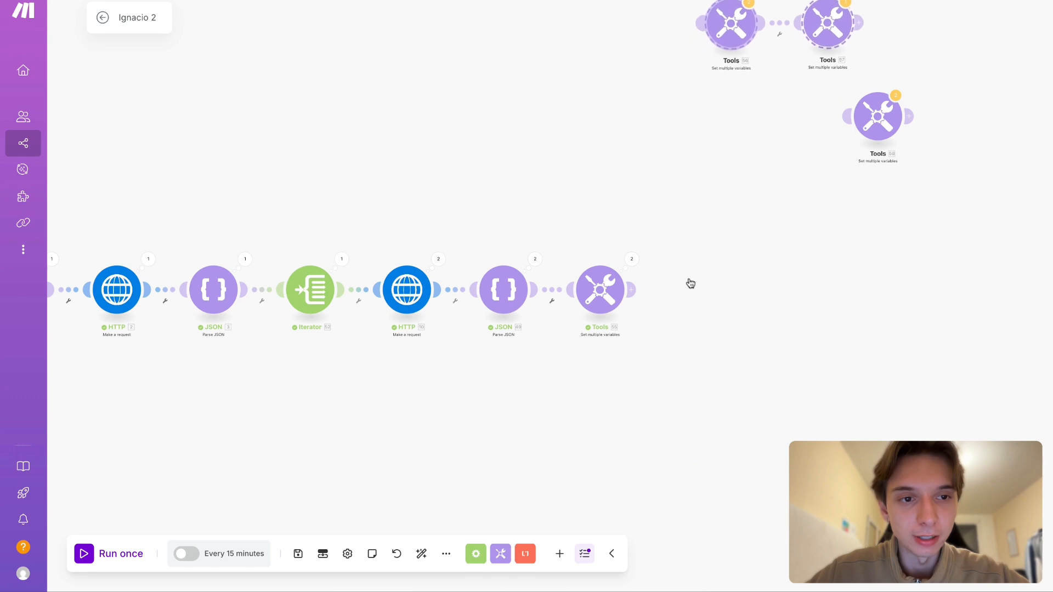
{"action": "scroll", "coordinate": [745, 165], "scroll_direction": "down", "scroll_amount": 3}
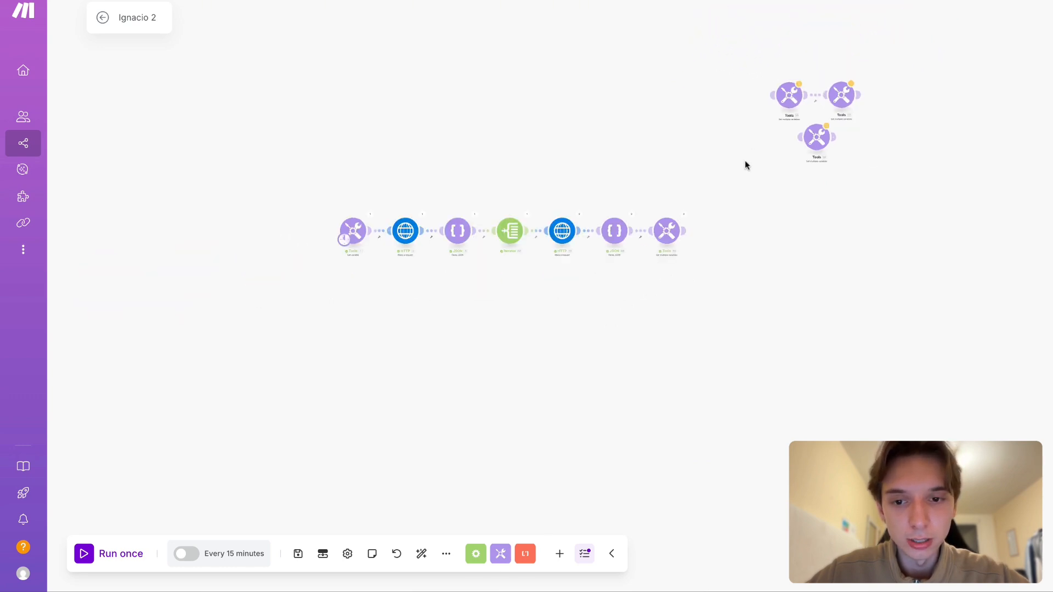
{"action": "left_click_drag", "start_coordinate": [514, 159], "coordinate": [515, 195]}
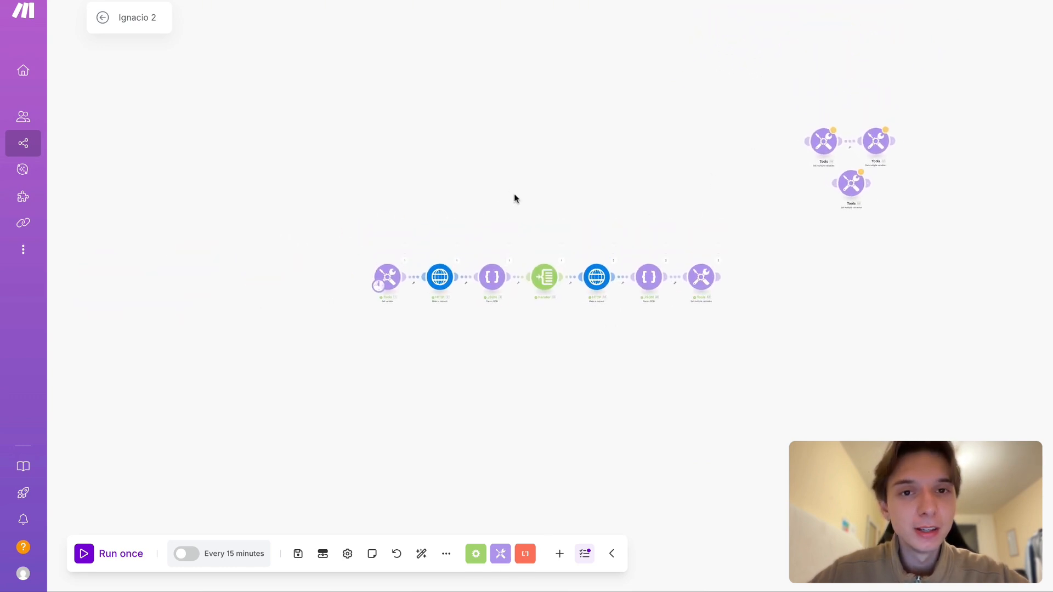